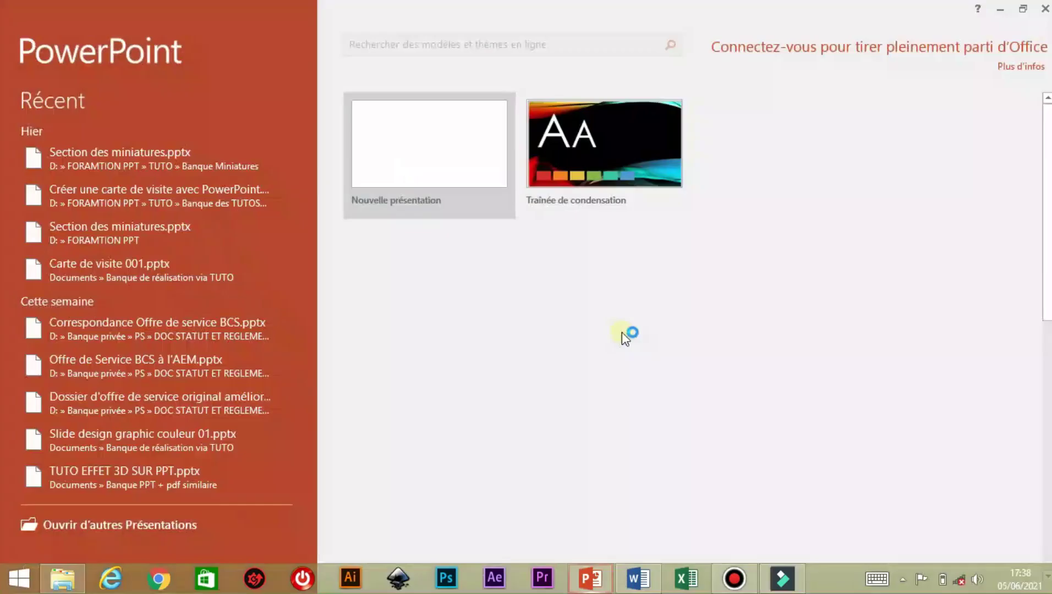
Step: Create a new blank presentation from the 'Nouvelle présentation' tile
left_click(406, 158)
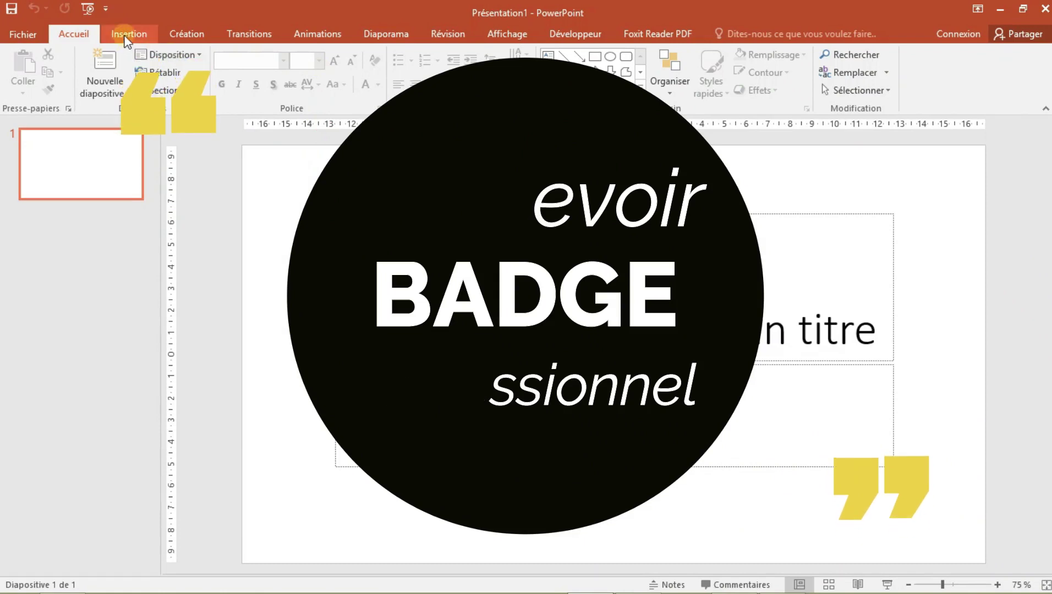
Step: Set a custom B5 (ISO) portrait slide size and enlarge the content to fit
left_click(183, 35)
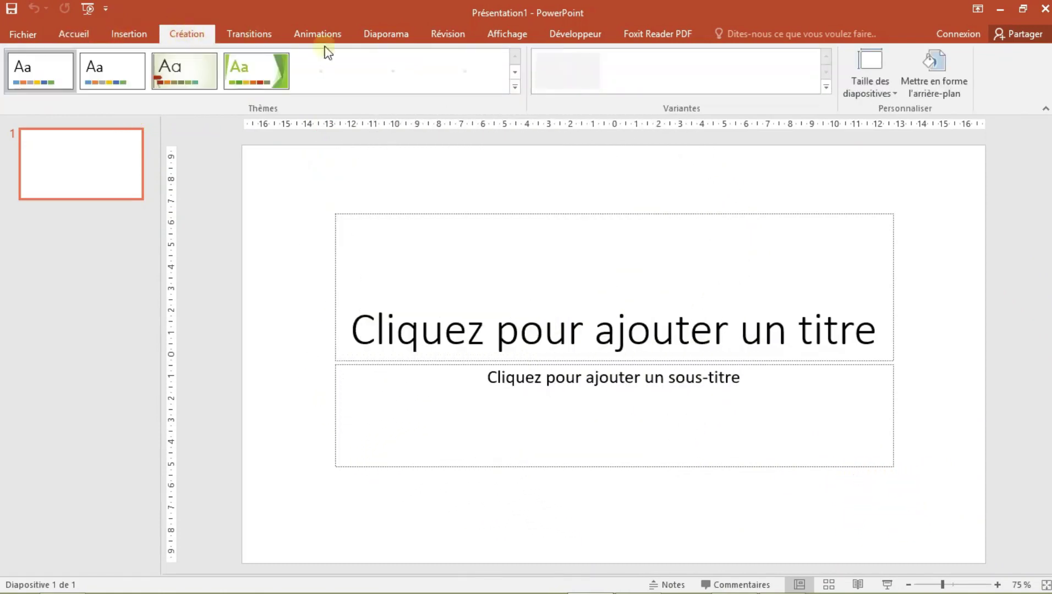
left_click(891, 87)
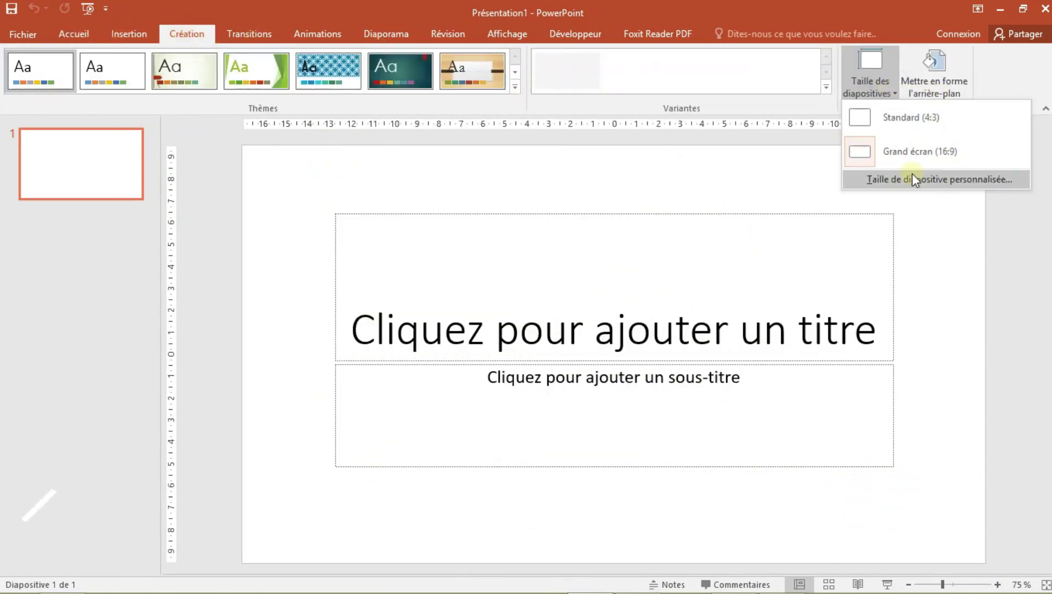
left_click(902, 175)
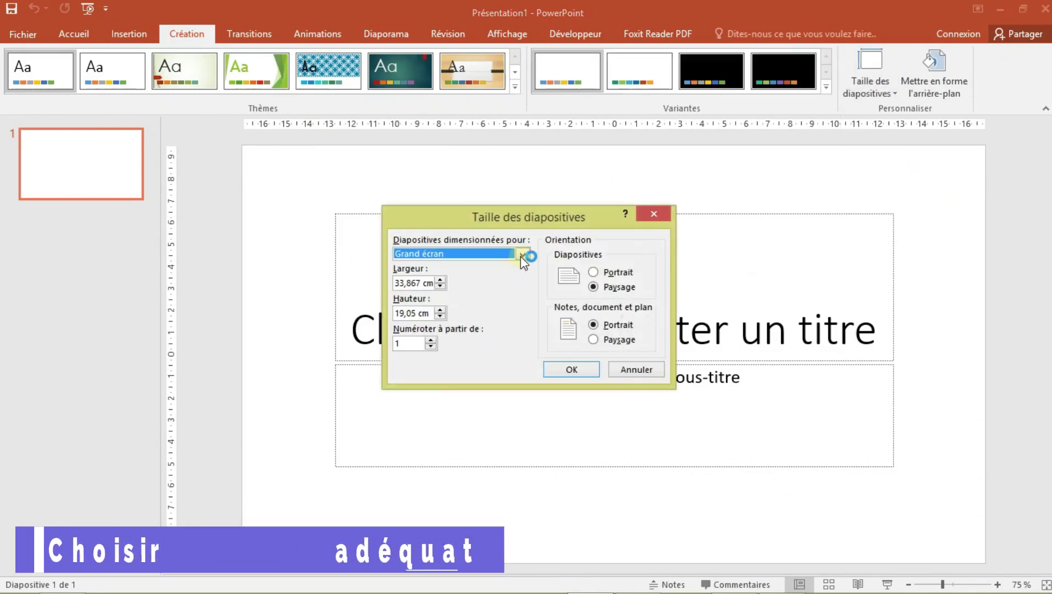
left_click(522, 254)
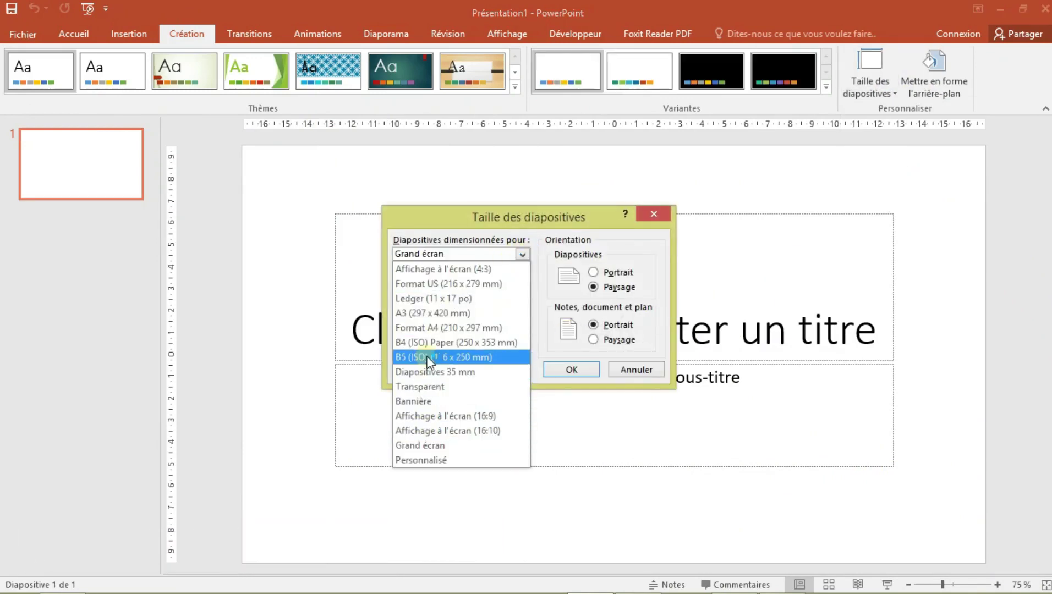
left_click(482, 358)
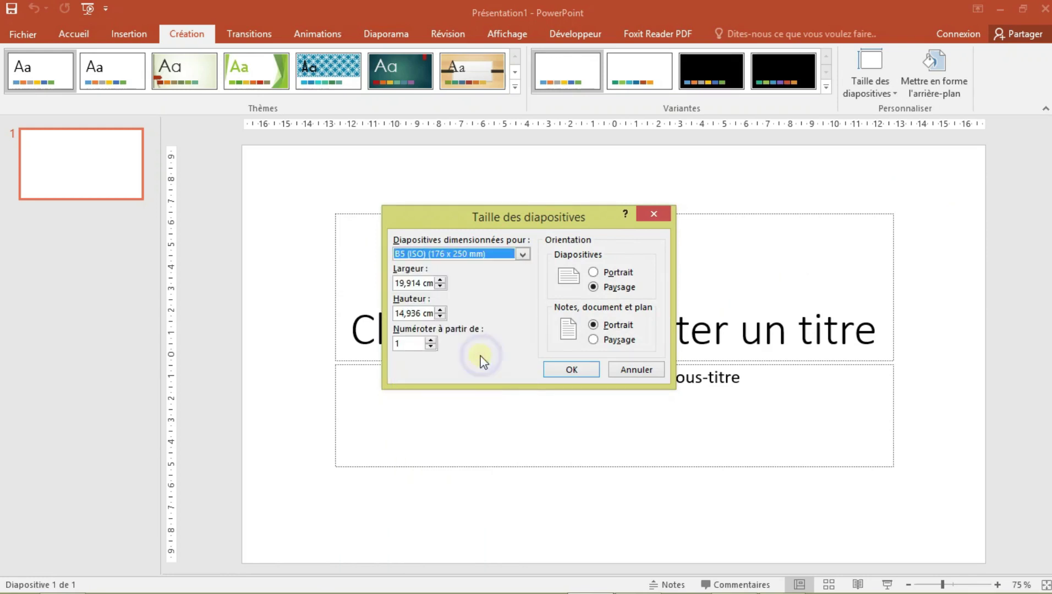
left_click(593, 272)
left_click(573, 371)
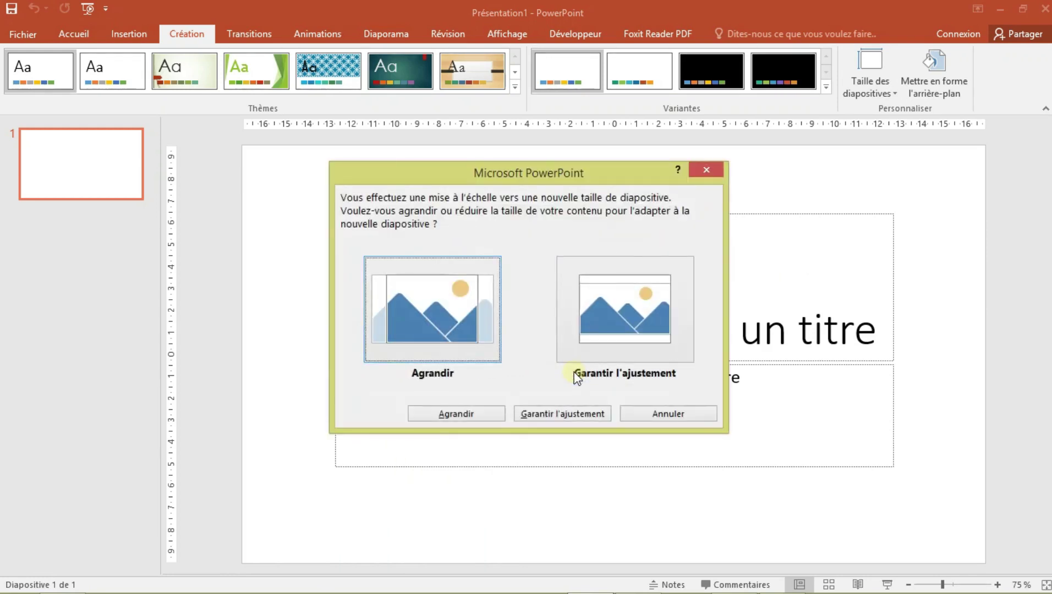
left_click(455, 413)
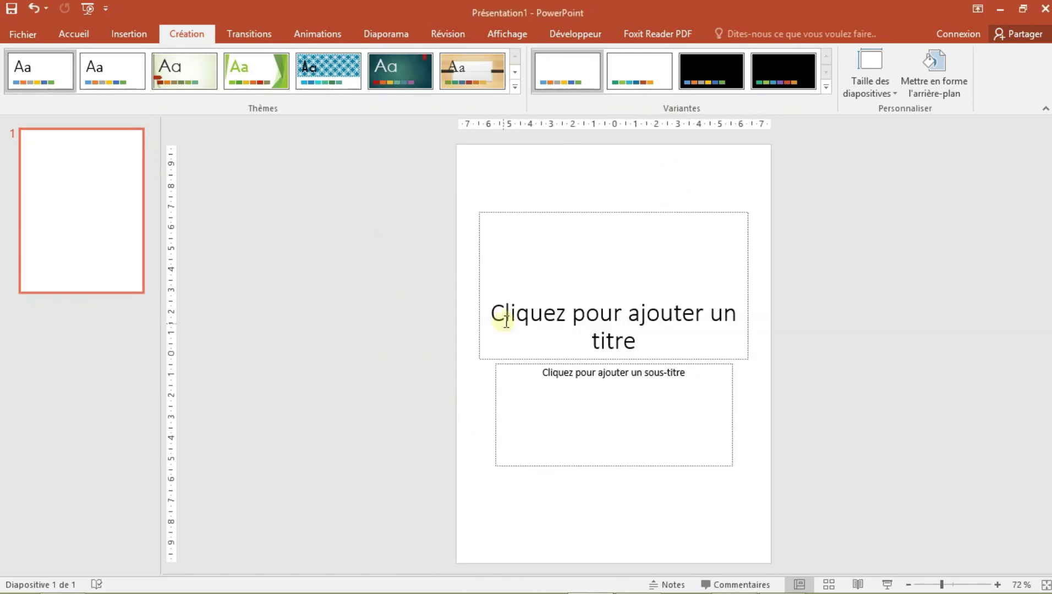
Step: Box-select the title and subtitle placeholders and delete them, leaving the slide blank
left_click_drag(454, 176, 792, 533)
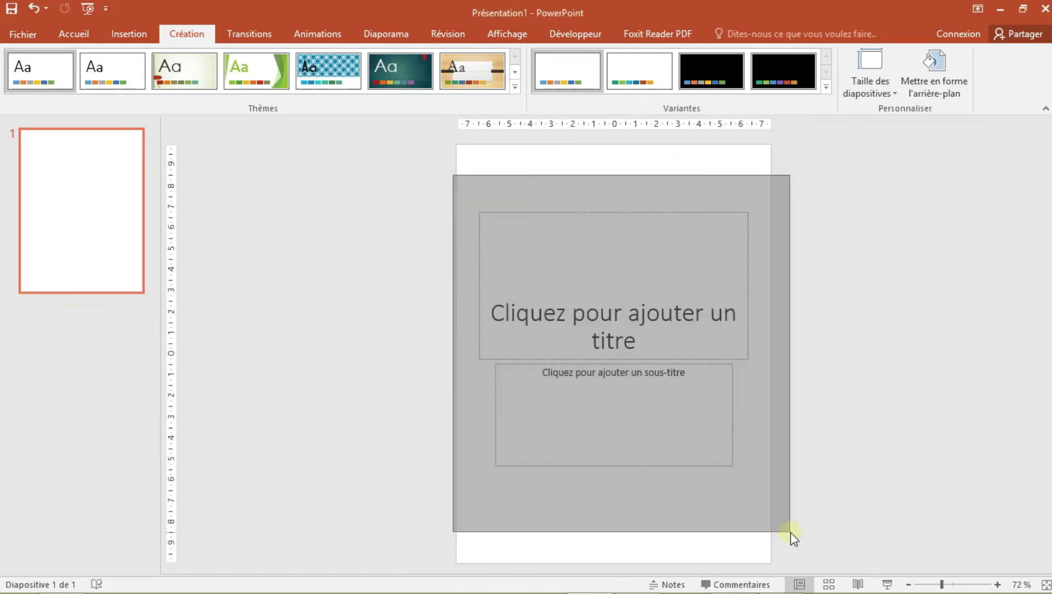
key("Delete")
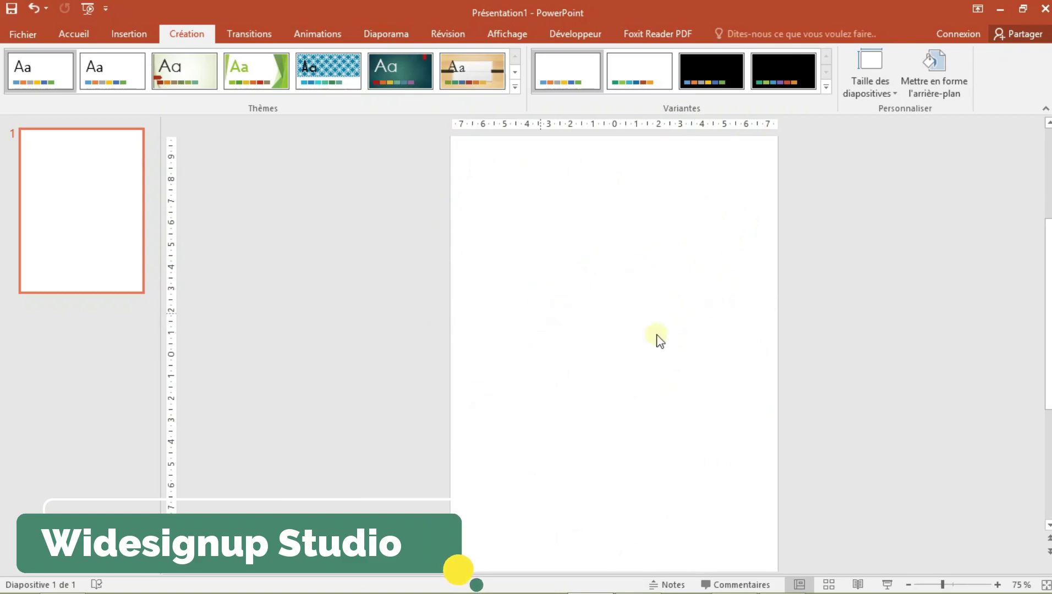
left_click(140, 30)
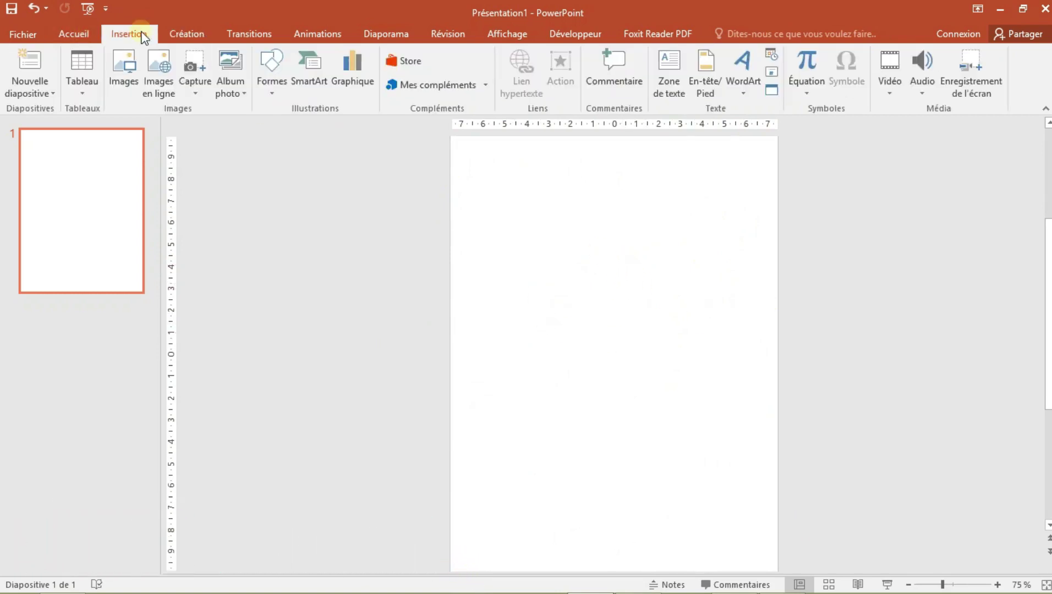
Step: Draw a wide blue rectangle across the top of the slide
left_click(271, 77)
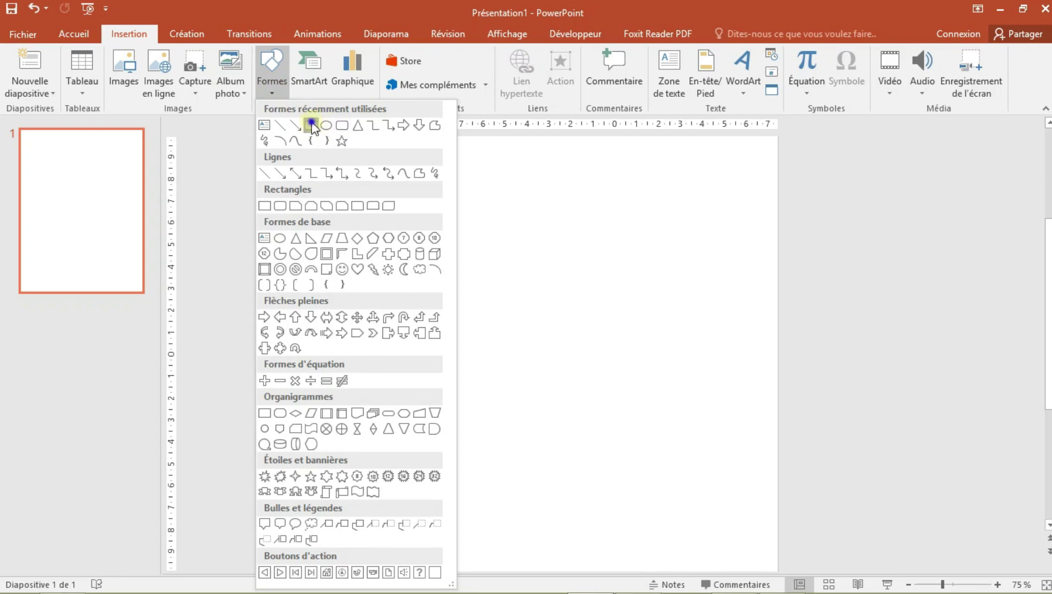
left_click(312, 126)
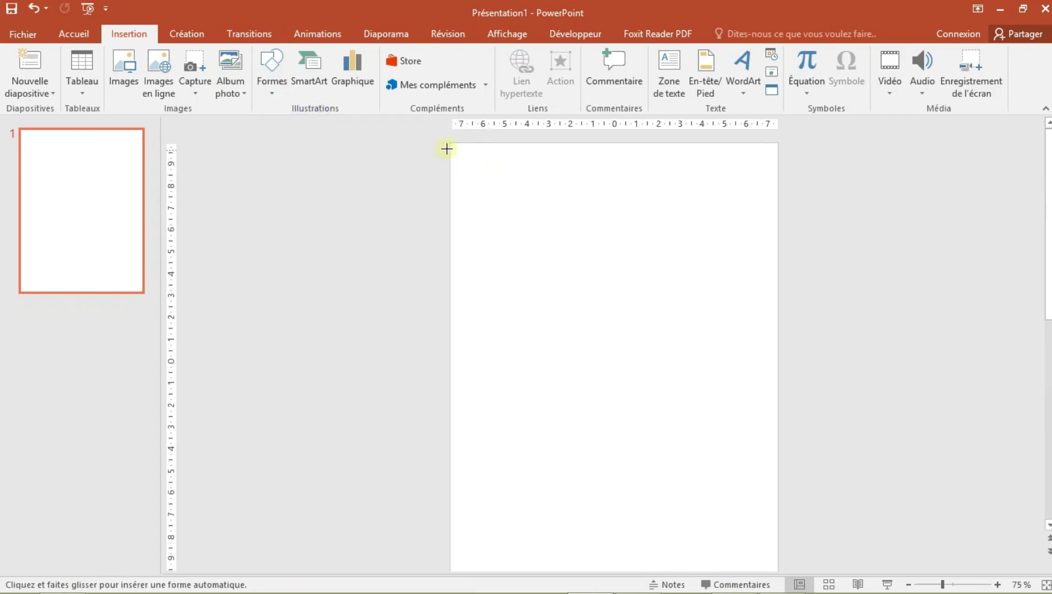
mouse_move(445, 137)
left_mouse_down()
mouse_move(786, 188)
mouse_move(784, 247)
left_mouse_up()
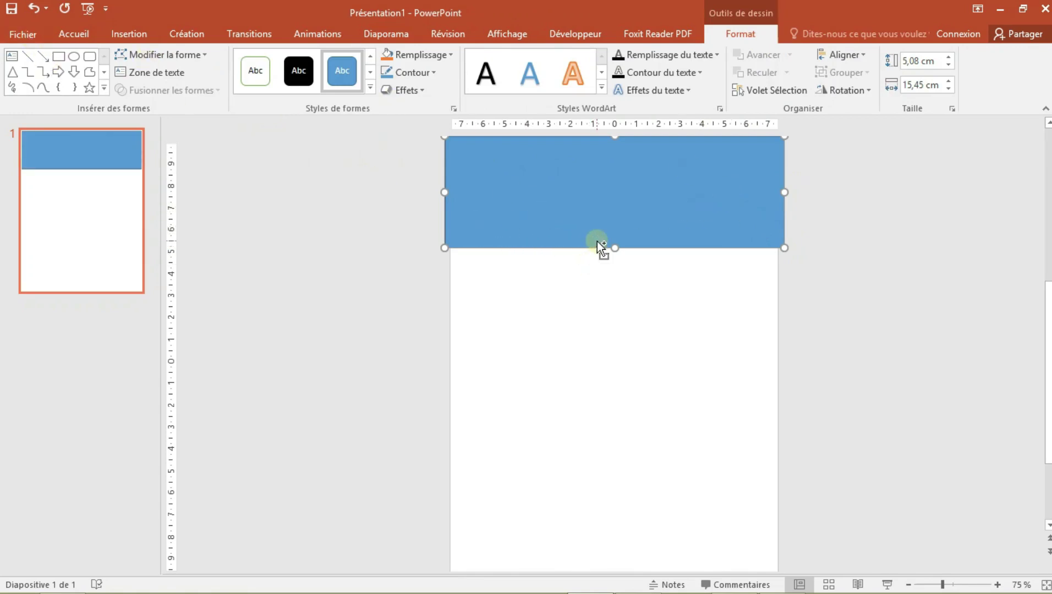
Step: Duplicate the rectangle down to the bottom of the slide
left_click(596, 241)
left_click(515, 216)
mouse_move(515, 215)
left_mouse_down()
mouse_move(530, 549)
mouse_move(541, 508)
mouse_move(577, 522)
left_mouse_up()
left_click(577, 509)
Step: Remove the outline from the top rectangle with Sans contour
left_click(660, 204)
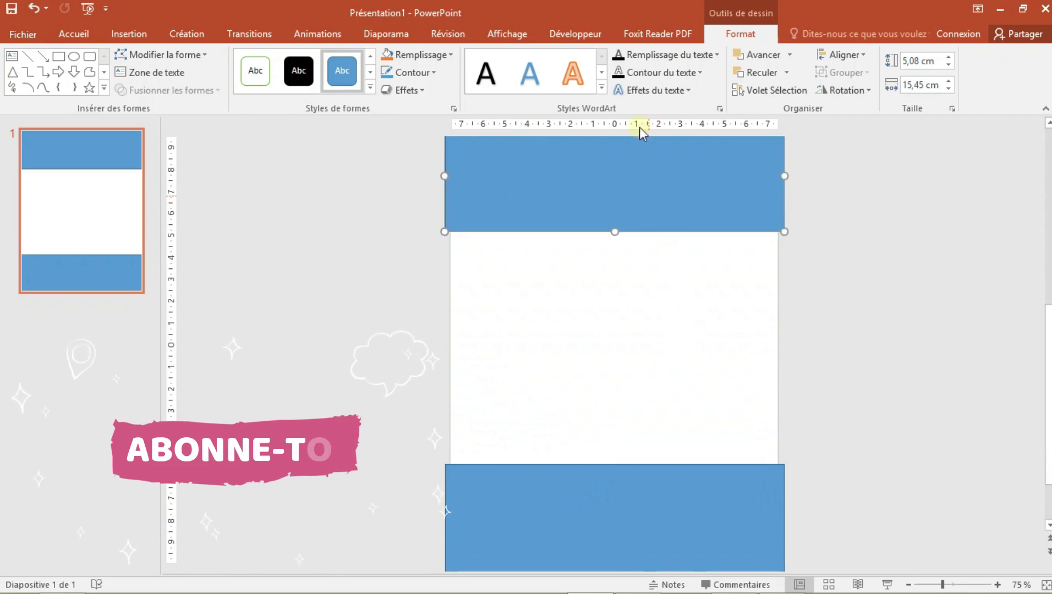
left_click(416, 72)
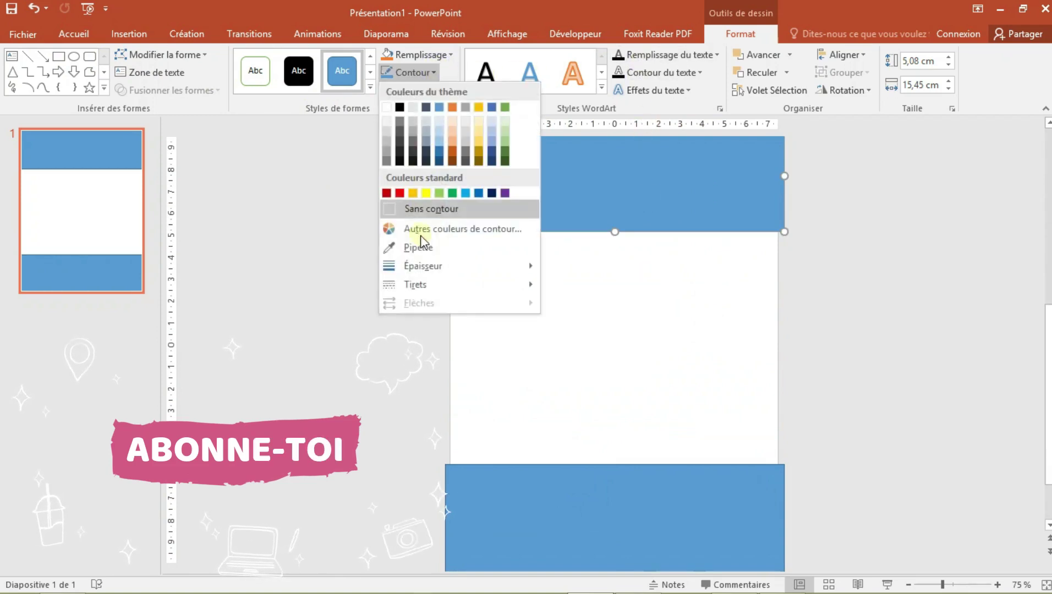
left_click(427, 209)
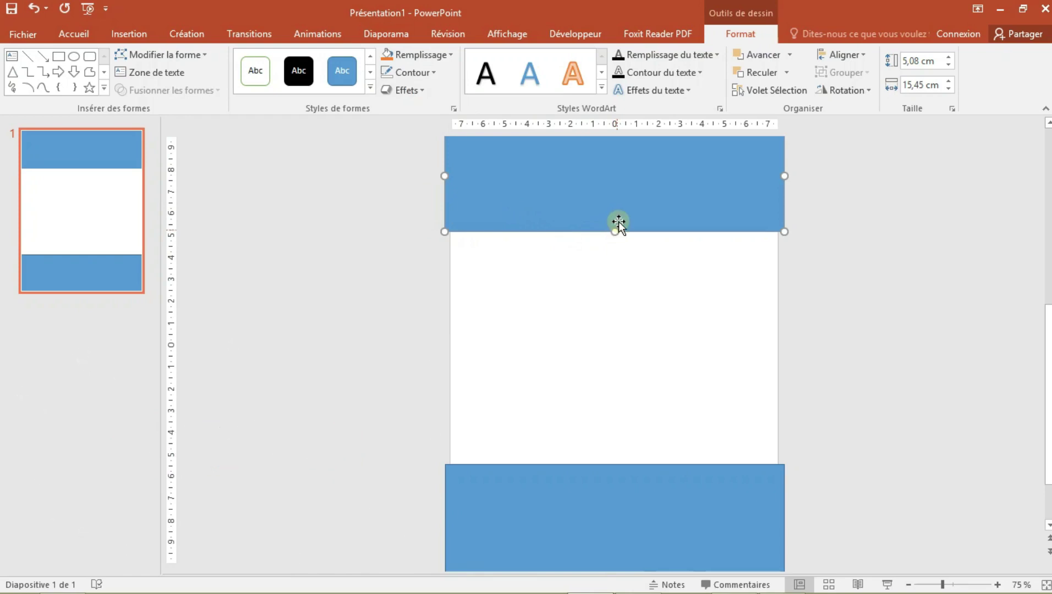
Step: Edit the top rectangle's points, pulling its lower-right corner up and bending the diagonal edge
right_click(624, 217)
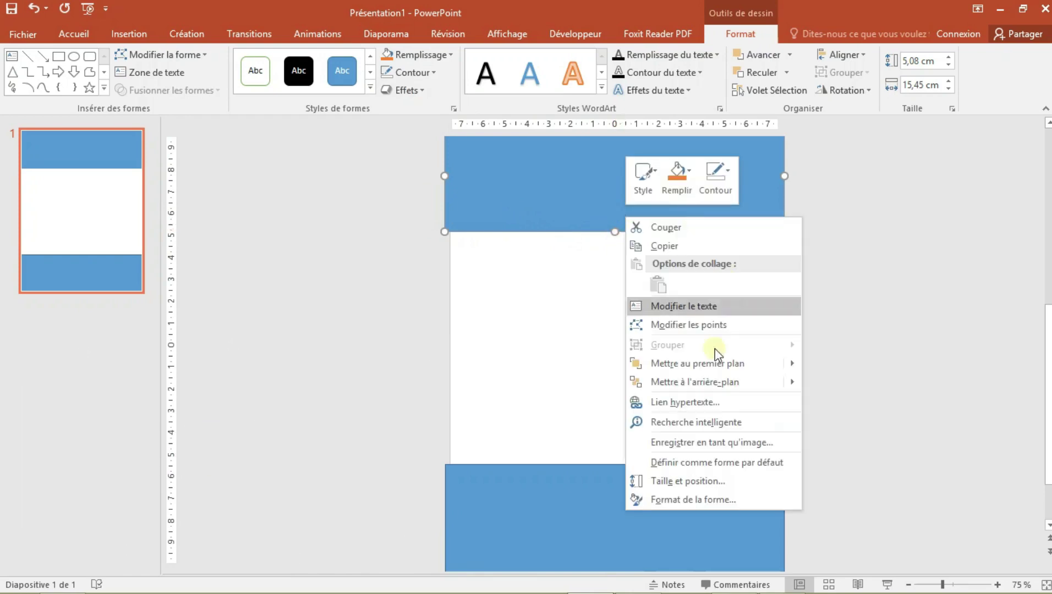
left_click(724, 325)
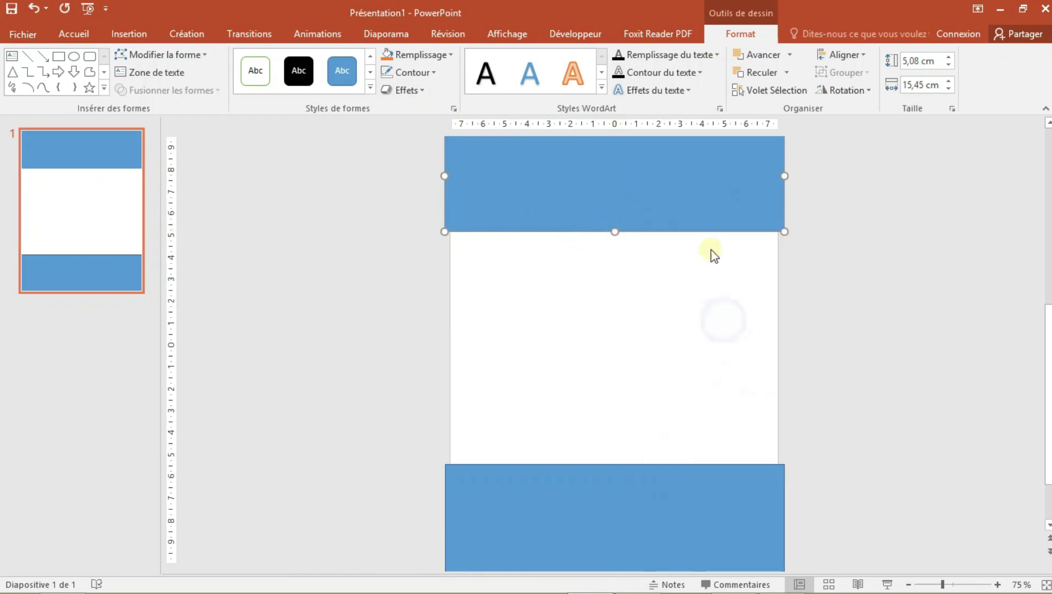
left_click(782, 230)
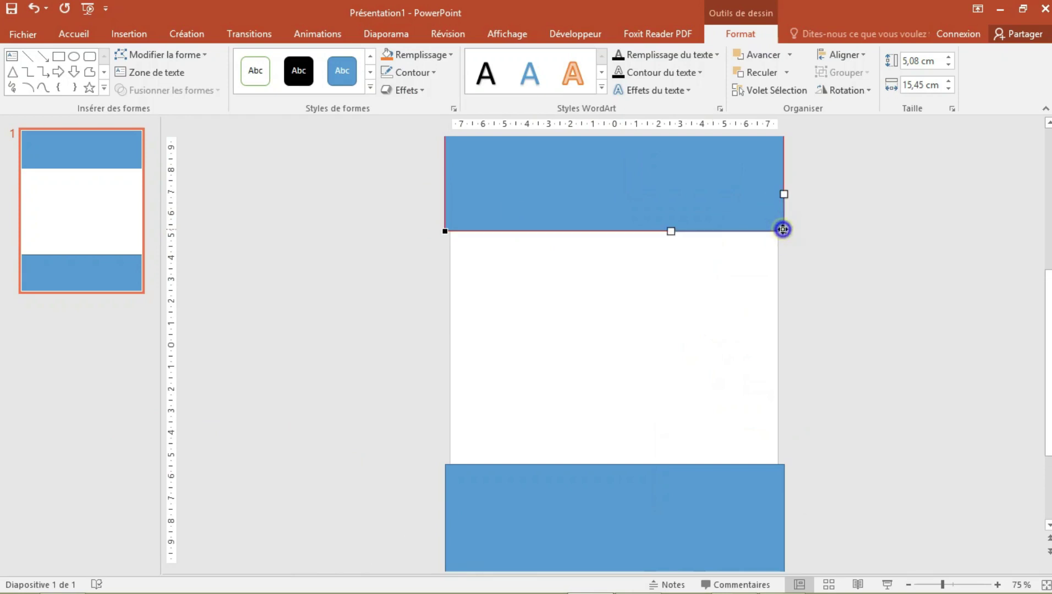
mouse_move(783, 229)
left_mouse_down()
mouse_move(643, 184)
mouse_move(636, 168)
left_mouse_up()
scroll(688, 209, "up", 1)
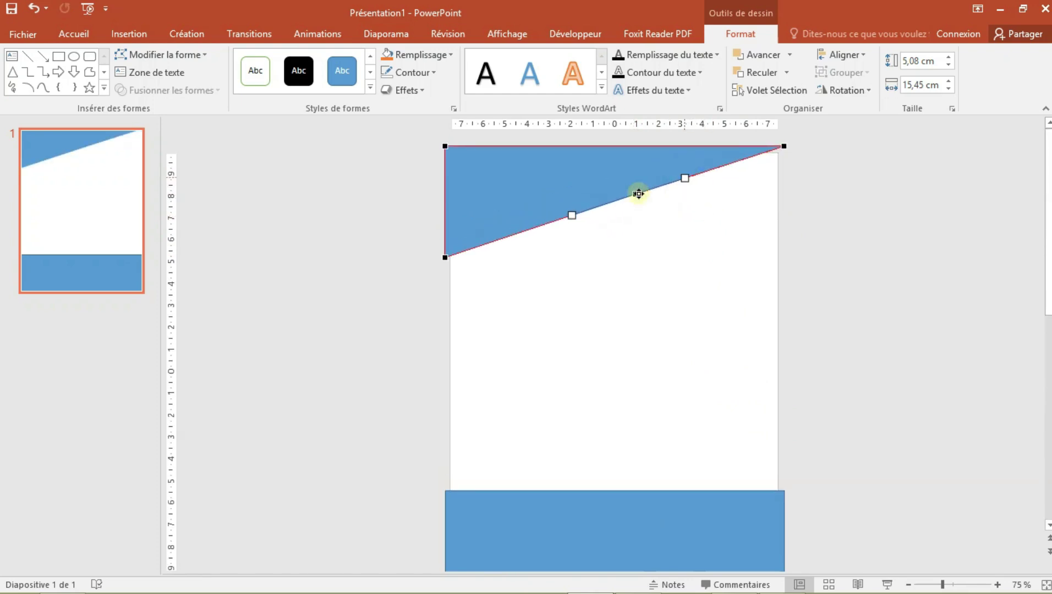
left_click_drag(636, 194, 643, 202)
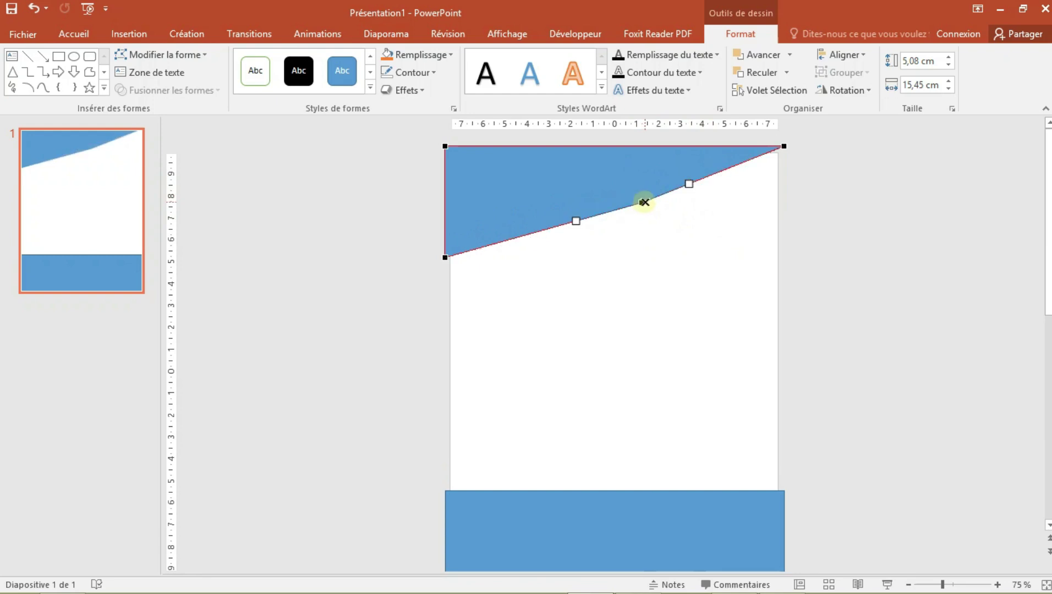
key("ctrl+z")
mouse_move(683, 178)
left_mouse_down()
mouse_move(649, 198)
mouse_move(714, 185)
mouse_move(653, 187)
mouse_move(610, 205)
left_mouse_up()
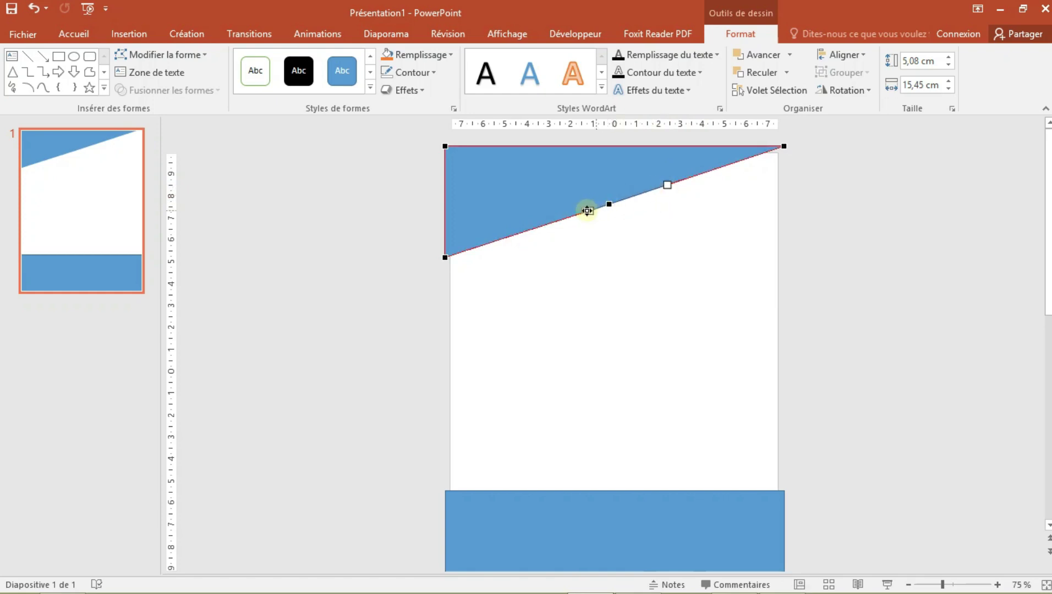
Step: Delete the extra point and smooth the curve at the top-right and bottom-left corners
left_click(590, 210)
right_click(592, 210)
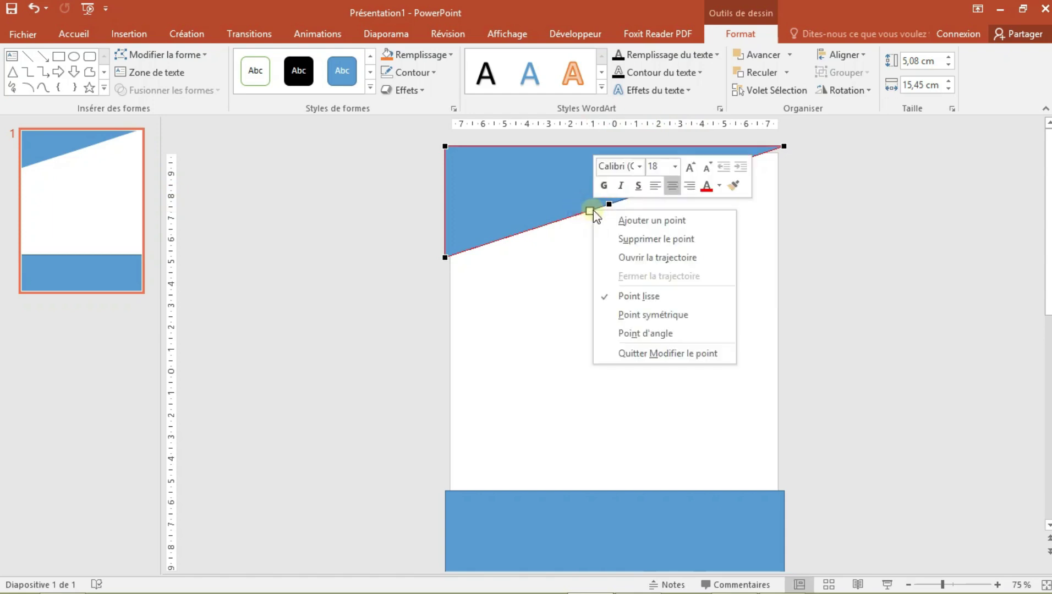
left_click(638, 240)
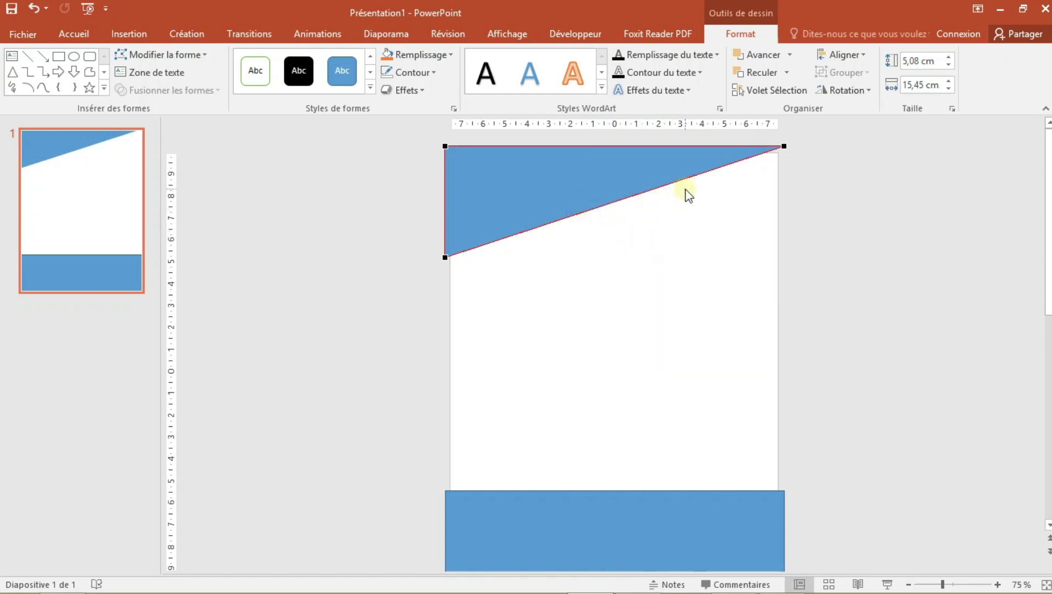
left_click(781, 146)
left_click_drag(672, 185, 610, 240)
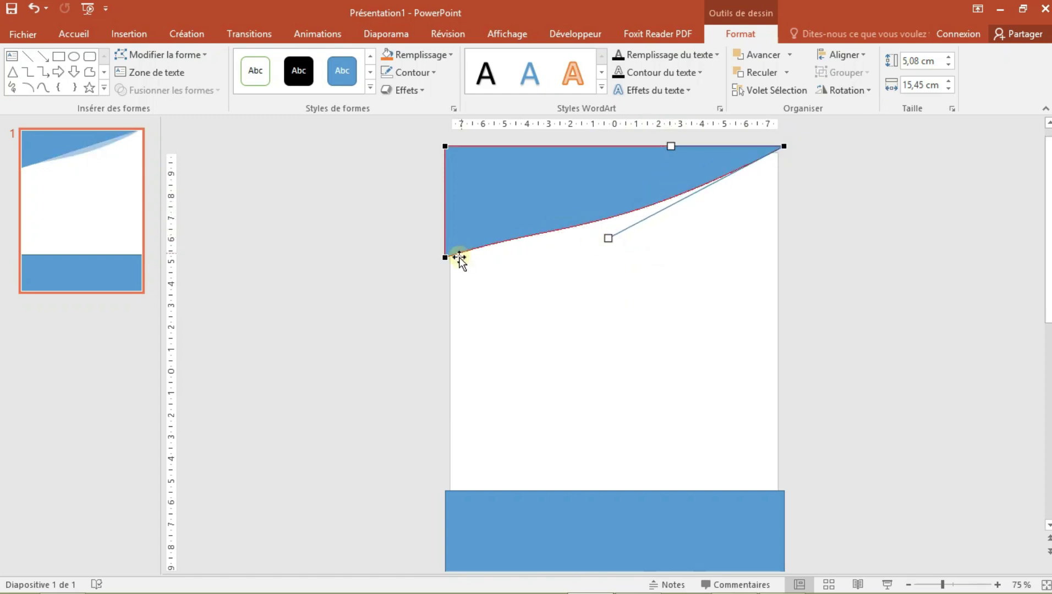
left_click(445, 256)
mouse_move(558, 220)
left_mouse_down()
mouse_move(571, 242)
mouse_move(555, 252)
left_mouse_up()
key("shift")
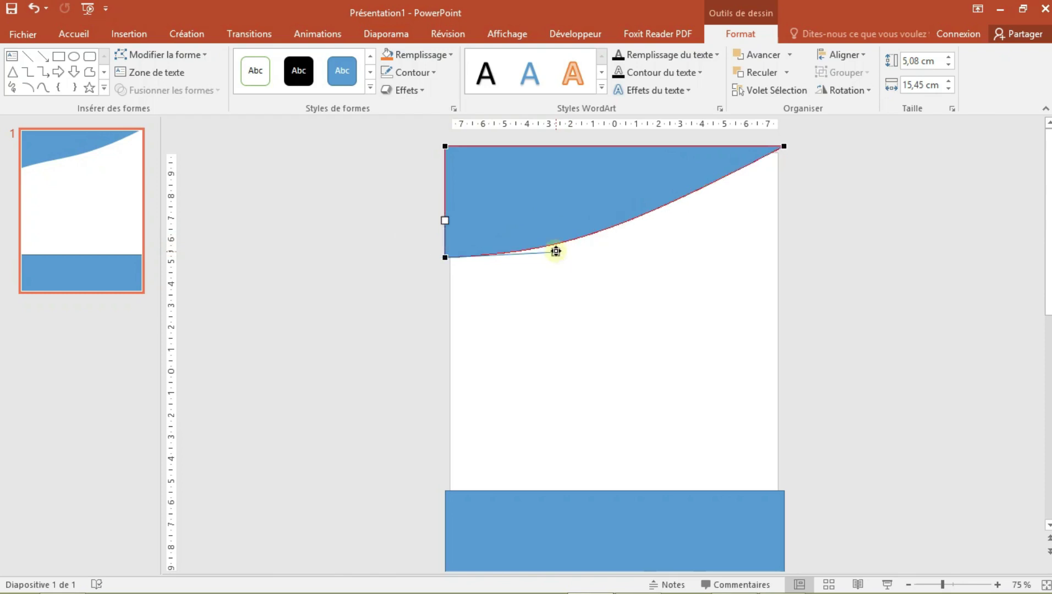
left_click(620, 281)
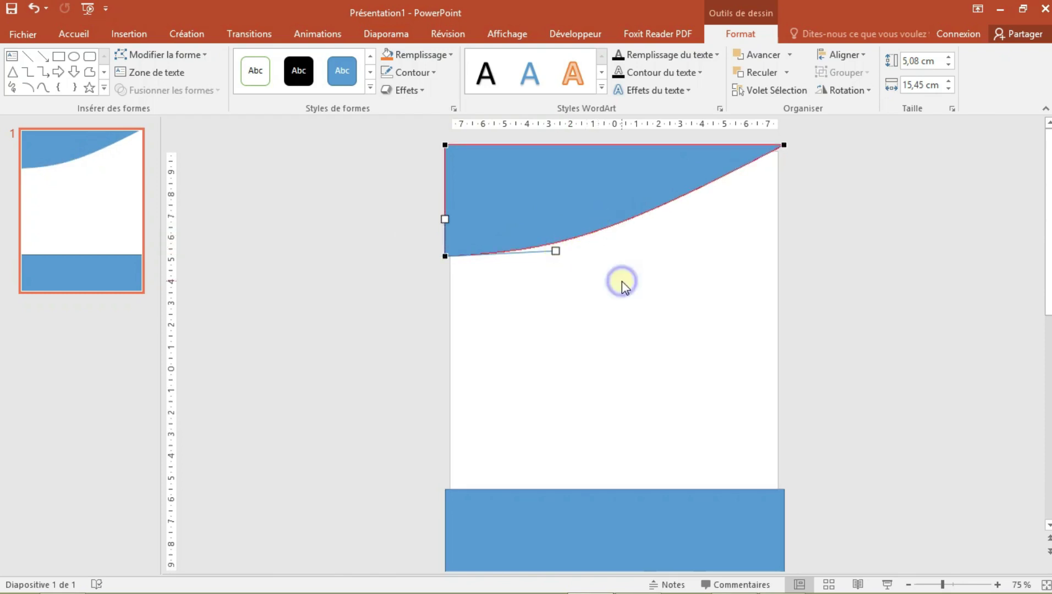
Step: Align the curved header to the slide's right edge and drop a copy slightly below
left_click(616, 204)
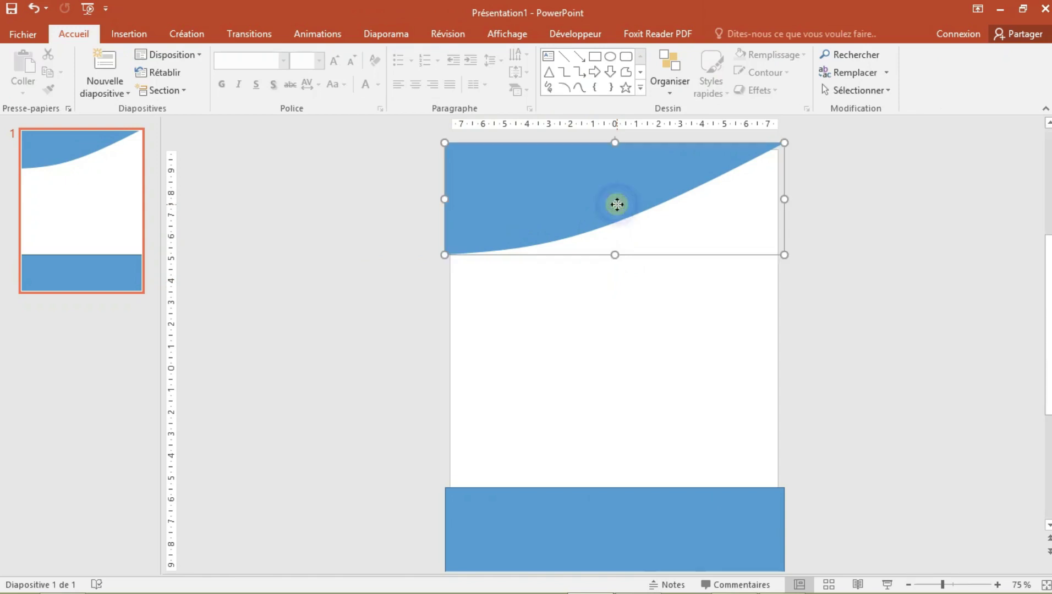
double_click(616, 204)
left_click_drag(616, 205, 561, 203)
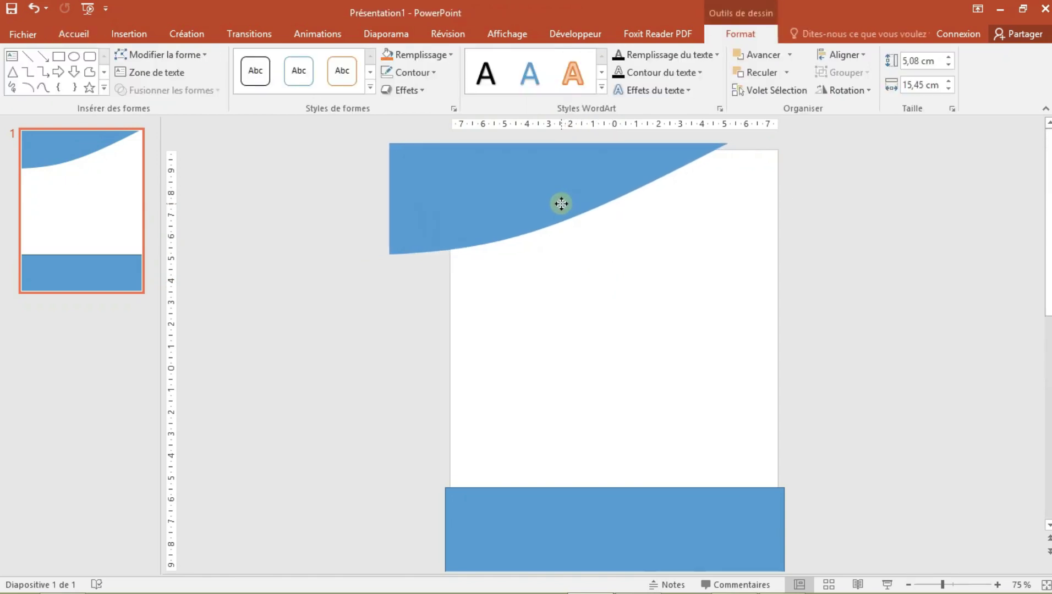
left_click(606, 269)
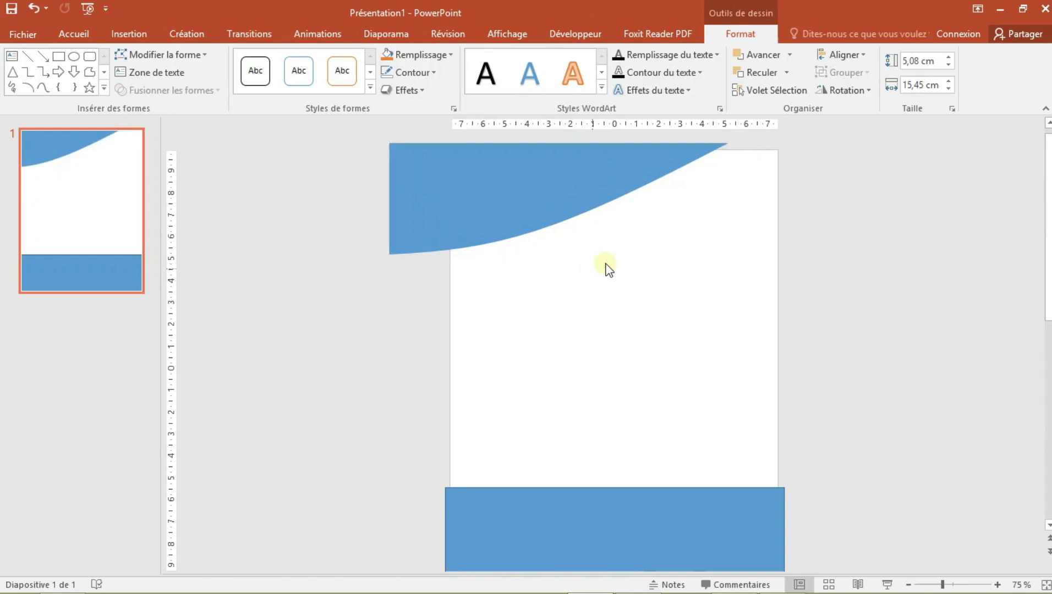
left_click(551, 183)
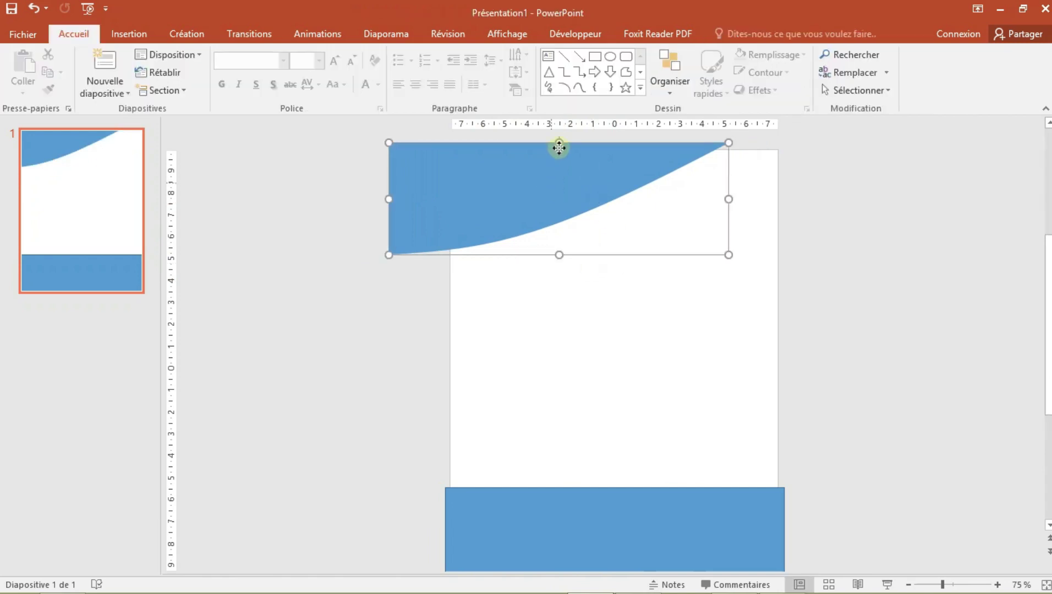
left_click_drag(559, 143, 559, 142)
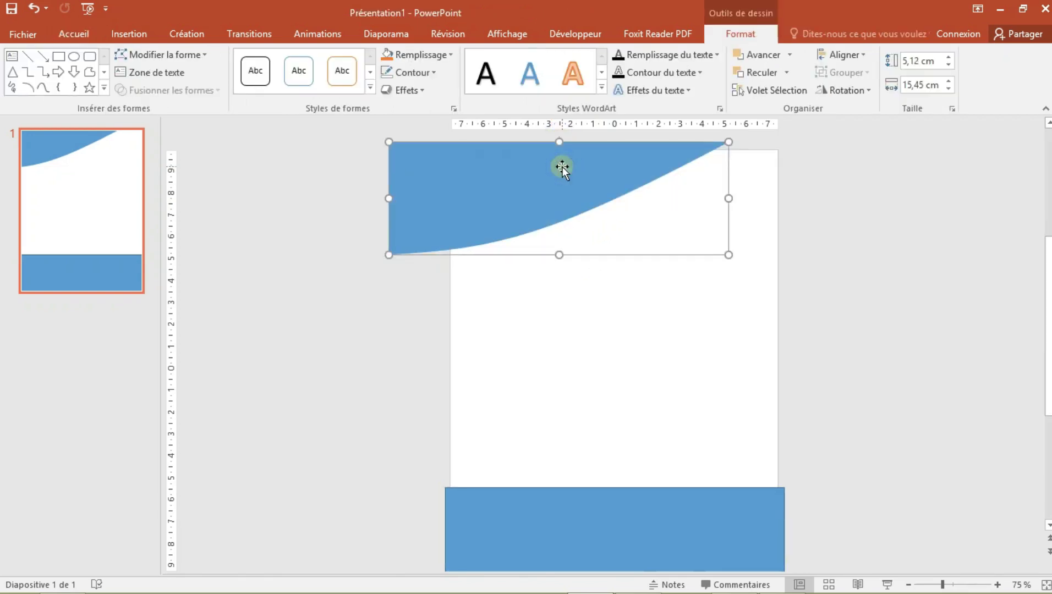
left_click_drag(562, 166, 563, 166)
left_click_drag(546, 206, 579, 207)
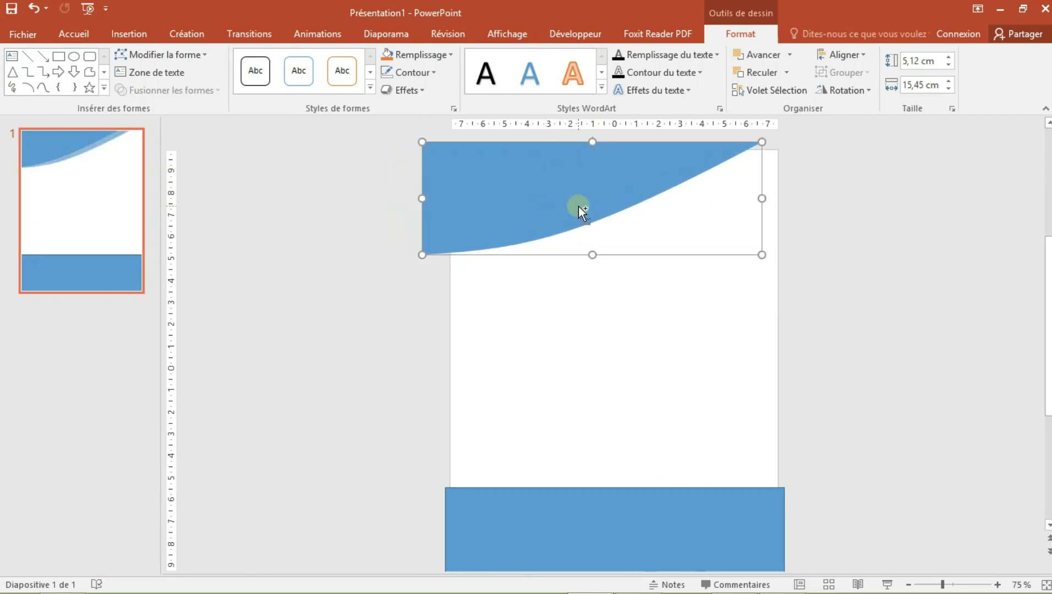
left_click_drag(578, 208, 577, 217, "ctrl")
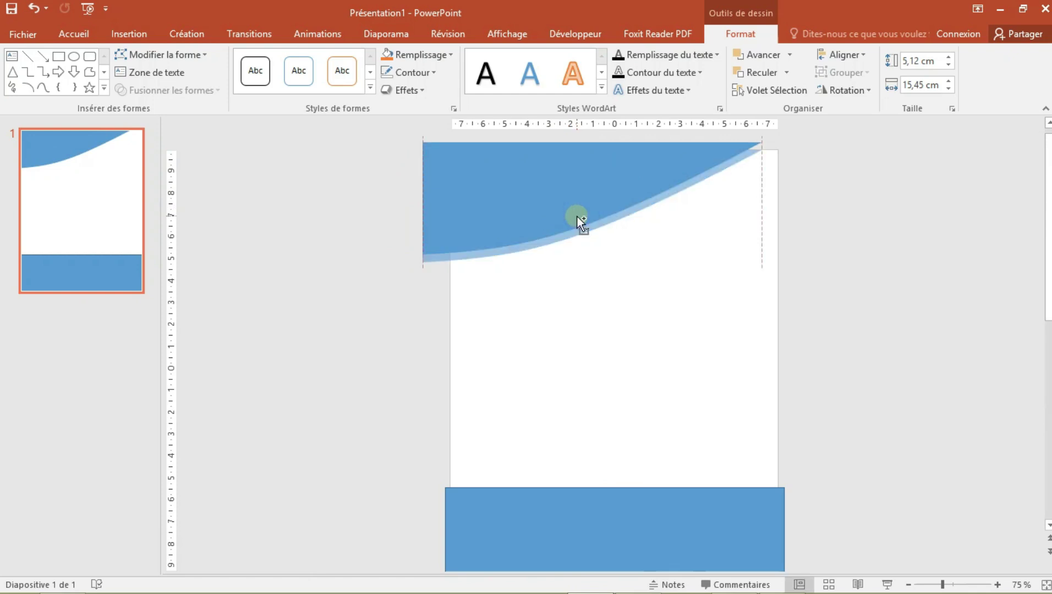
Step: Fill the copied curve black
right_click(577, 216)
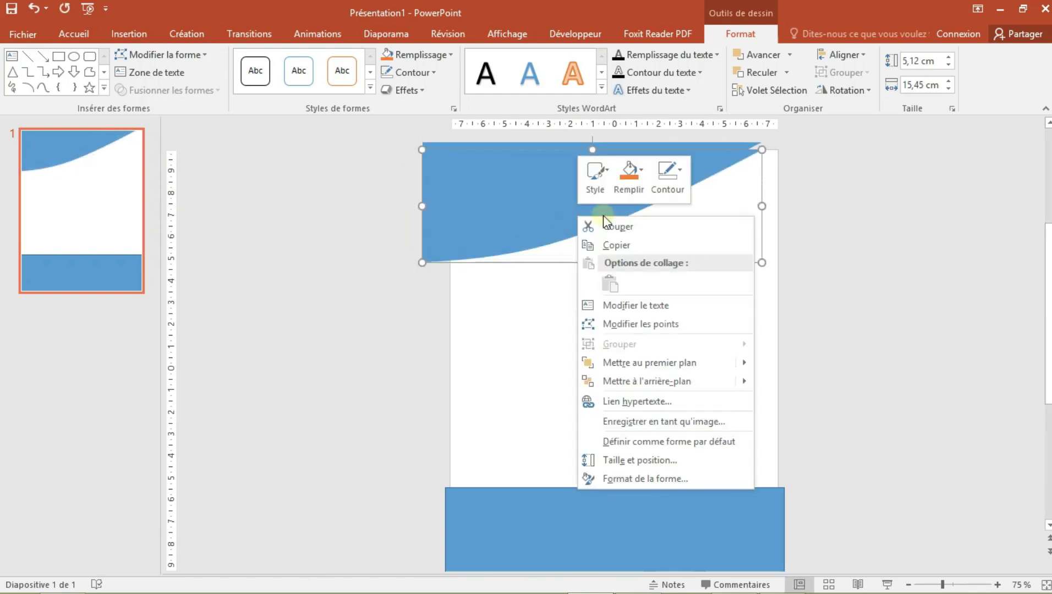
left_click(638, 174)
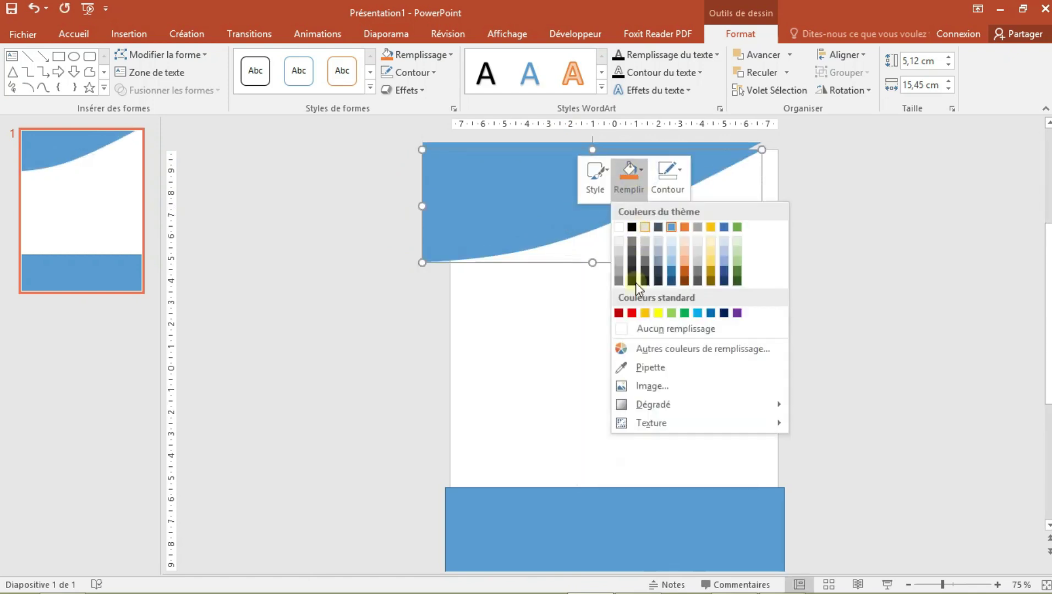
left_click(631, 227)
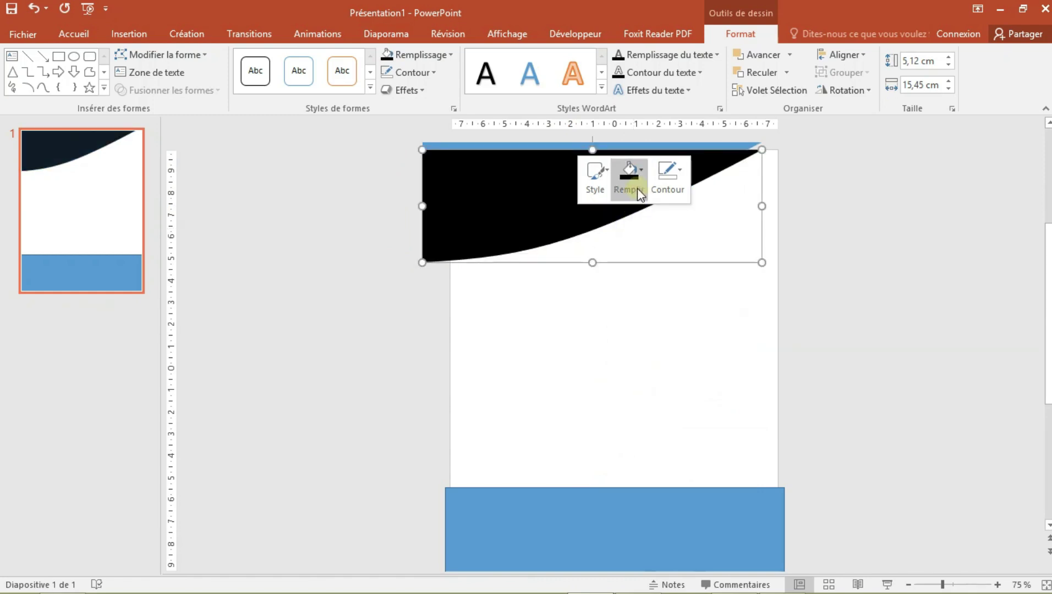
Step: Send the black curve to the back, behind the blue header
left_click(549, 207)
left_click(550, 207)
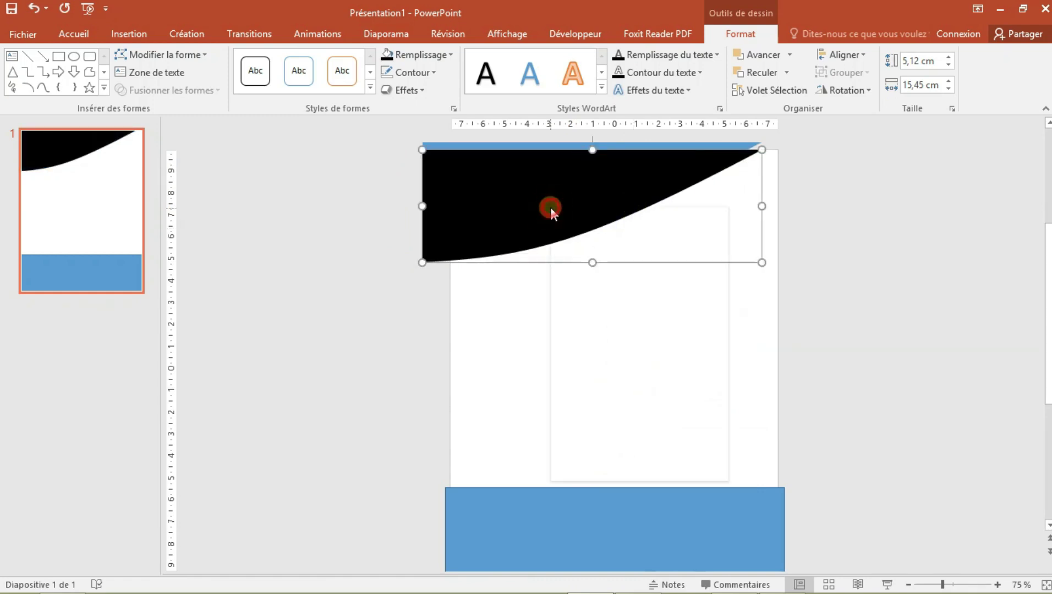
right_click(550, 207)
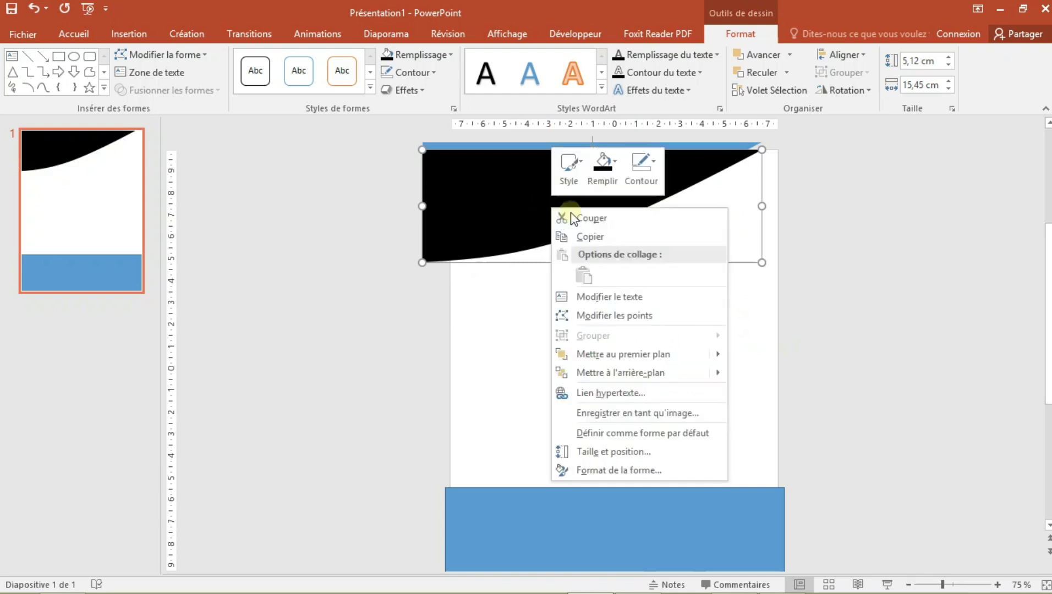
left_click(616, 367)
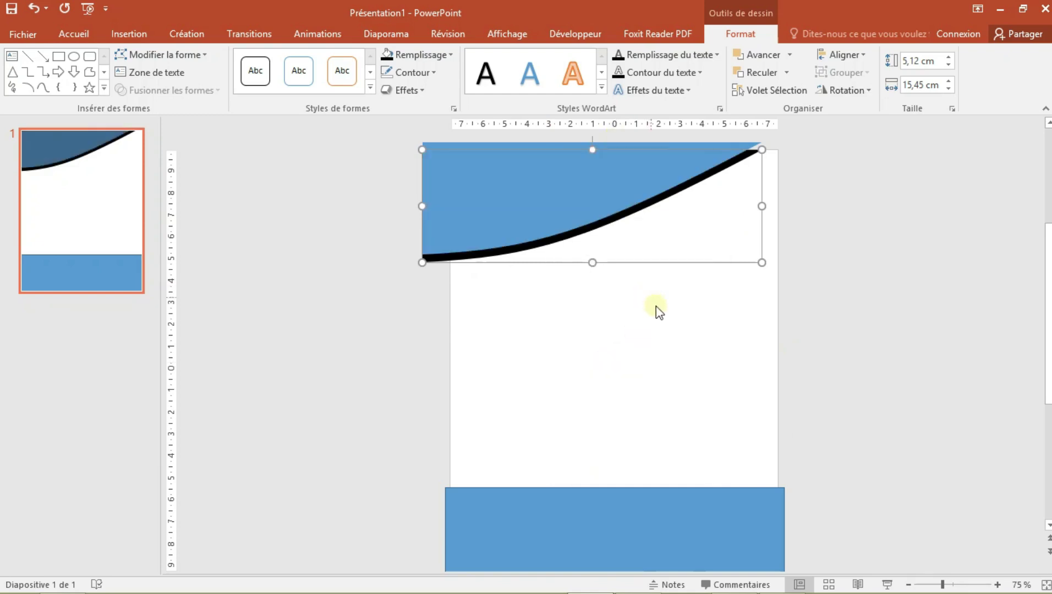
left_click(656, 289)
left_click(644, 212)
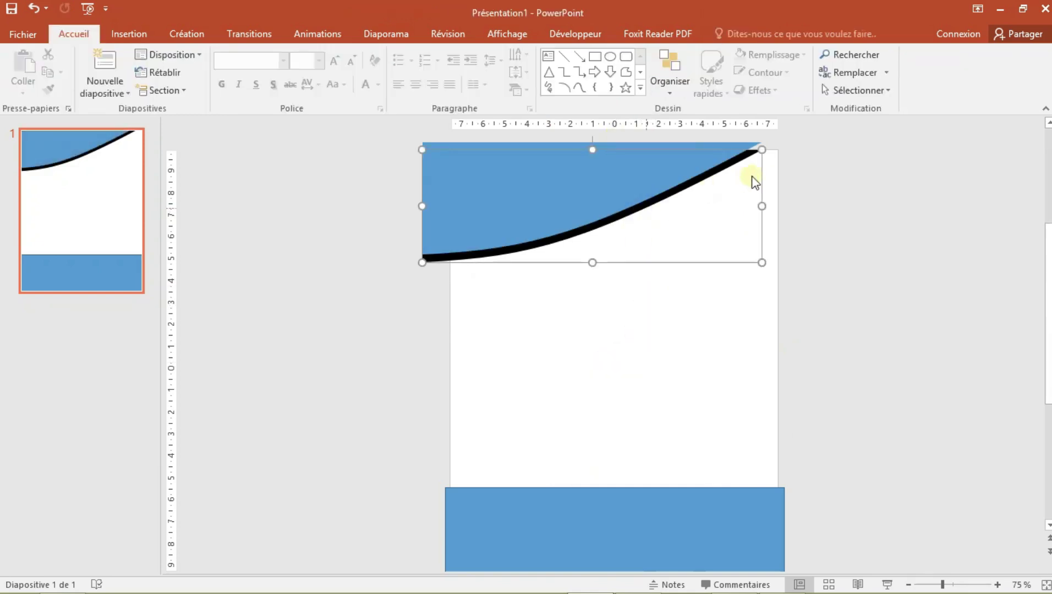
Step: Resize the black back curve to 14,96 cm wide and nudge it slightly right
left_click_drag(761, 150, 751, 149)
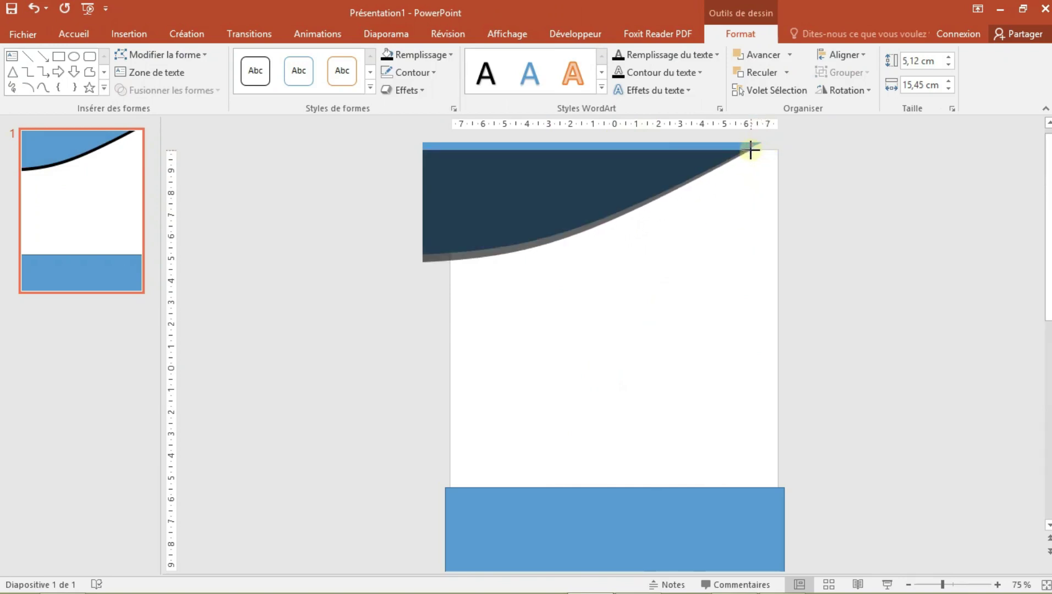
left_click_drag(751, 150, 750, 149)
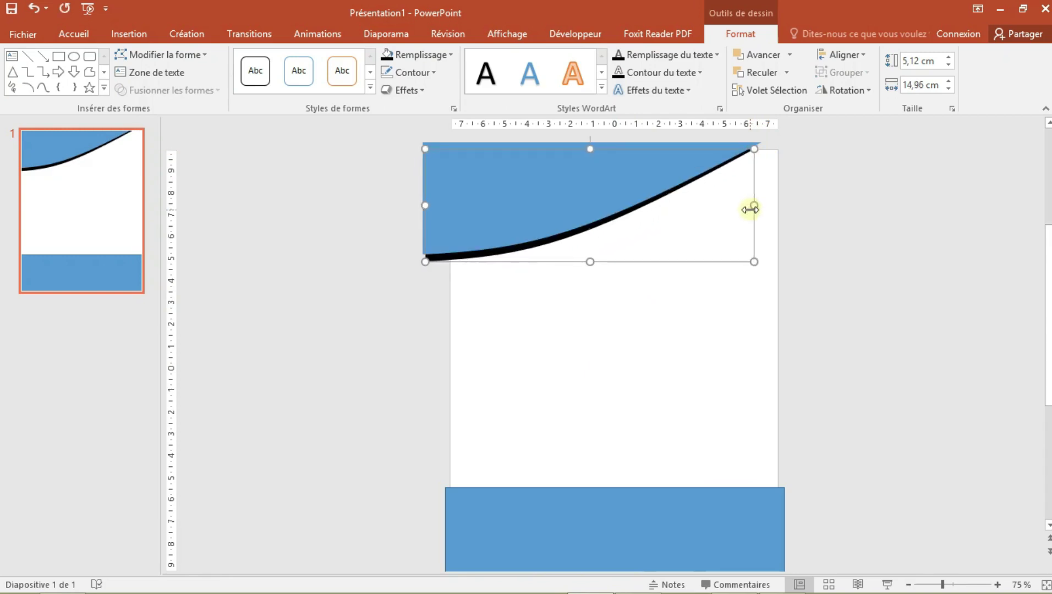
left_click_drag(750, 209, 753, 208)
left_click(700, 287)
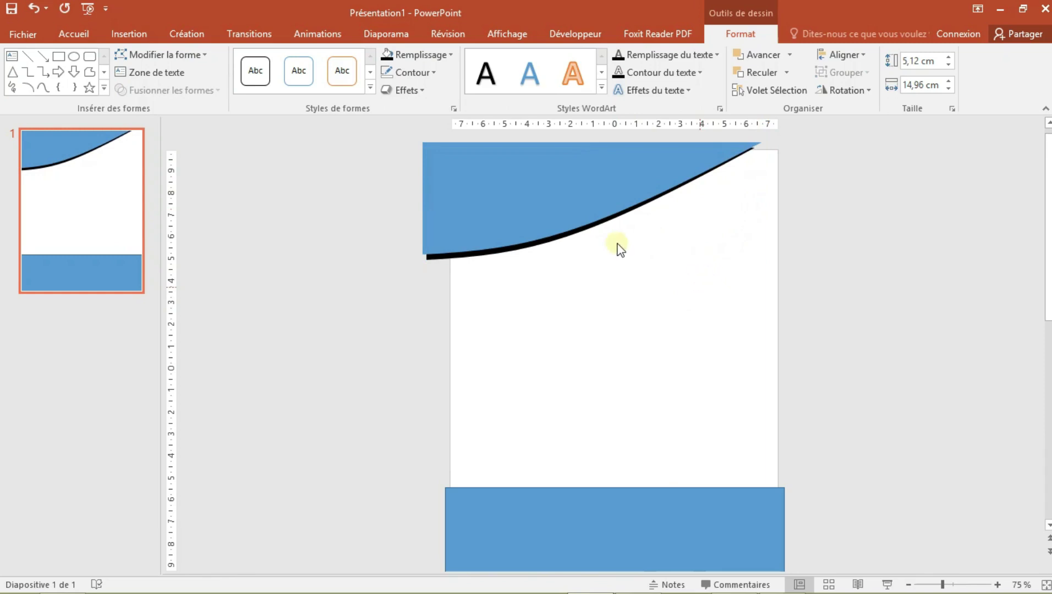
left_click(578, 185)
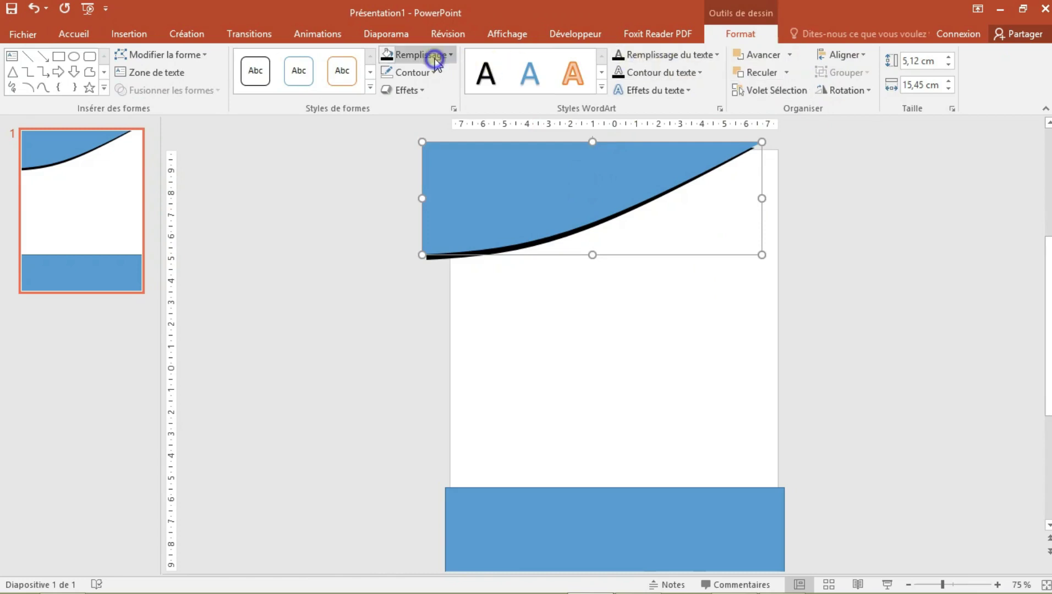
Step: Fill the back curve light blue and change the front header curve from dark to medium blue
left_click(435, 59)
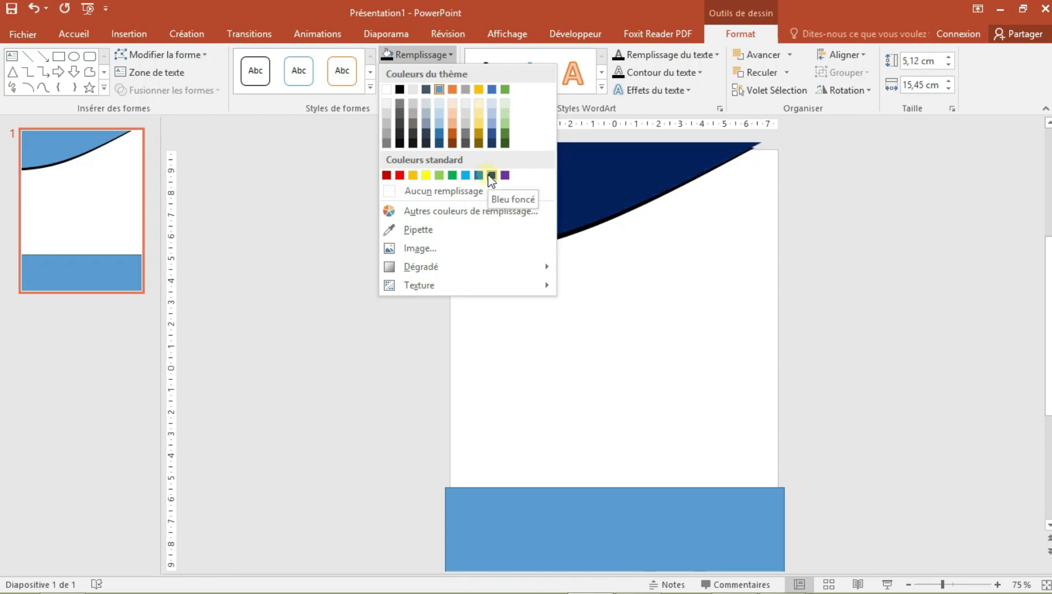
left_click(490, 175)
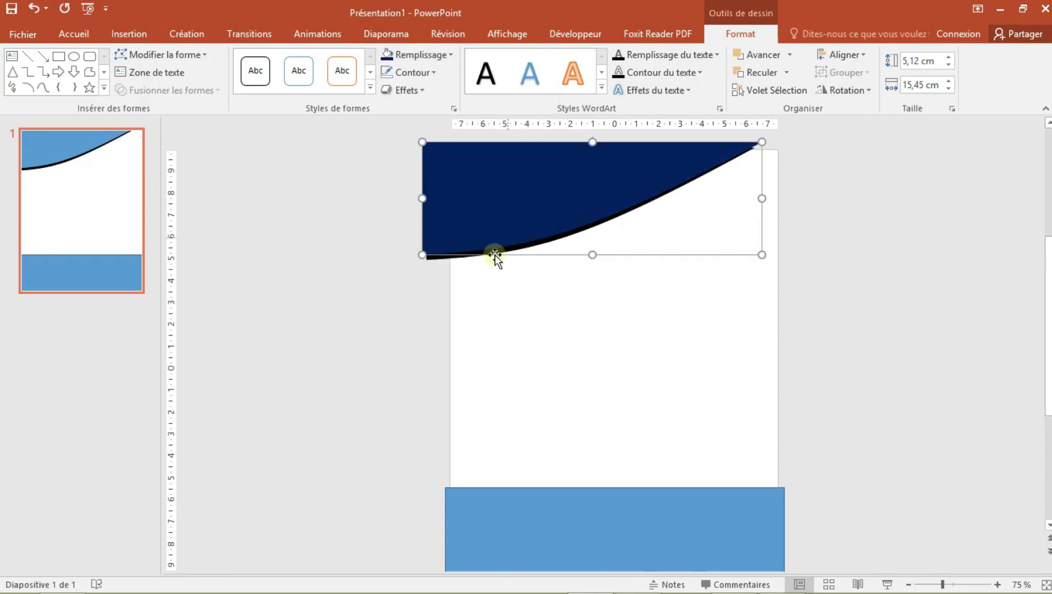
left_click_drag(430, 264, 431, 262)
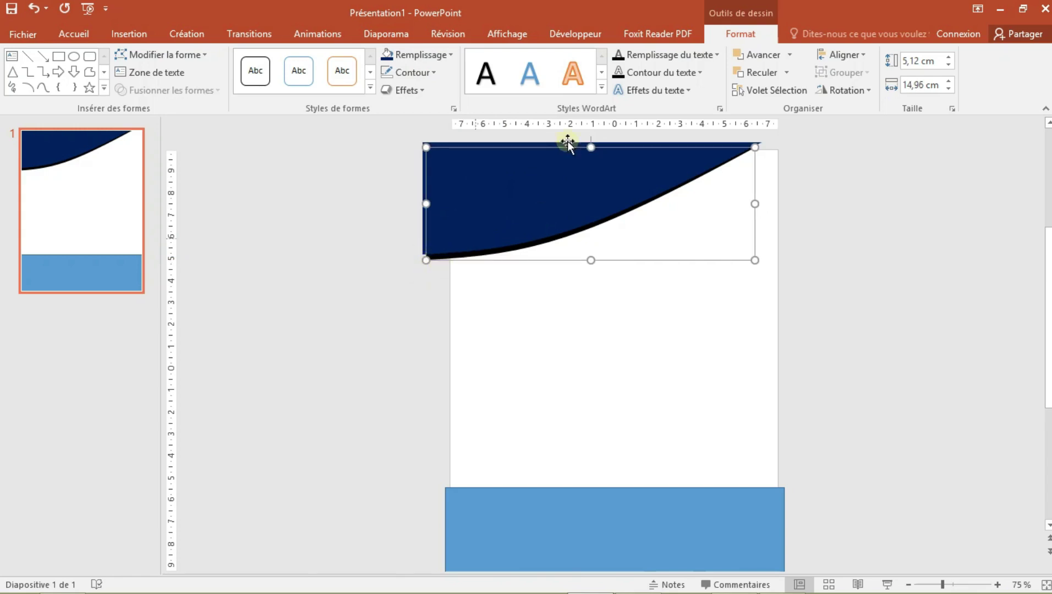
left_click(435, 55)
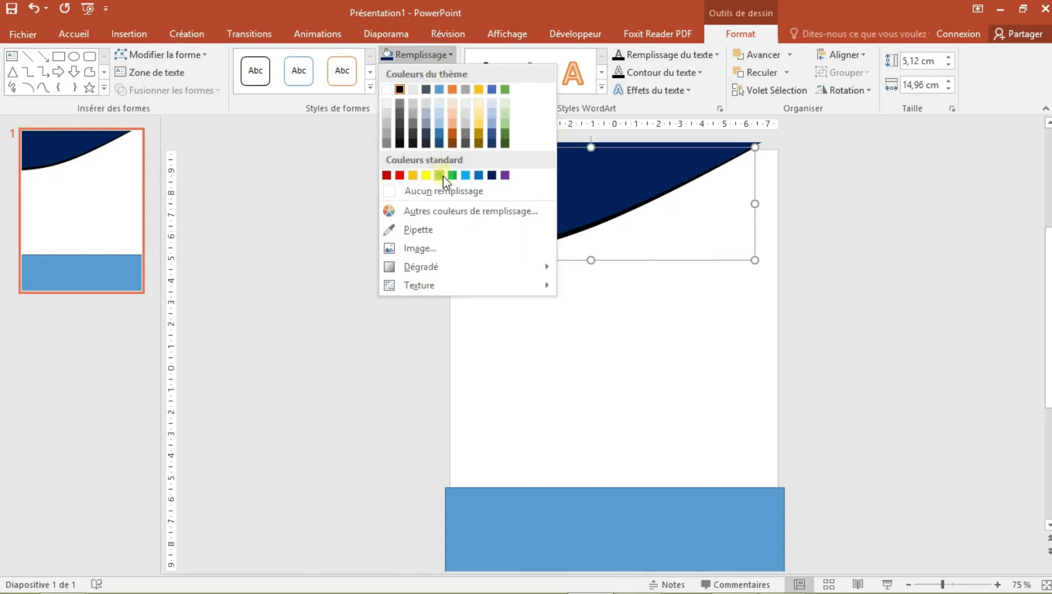
left_click(466, 175)
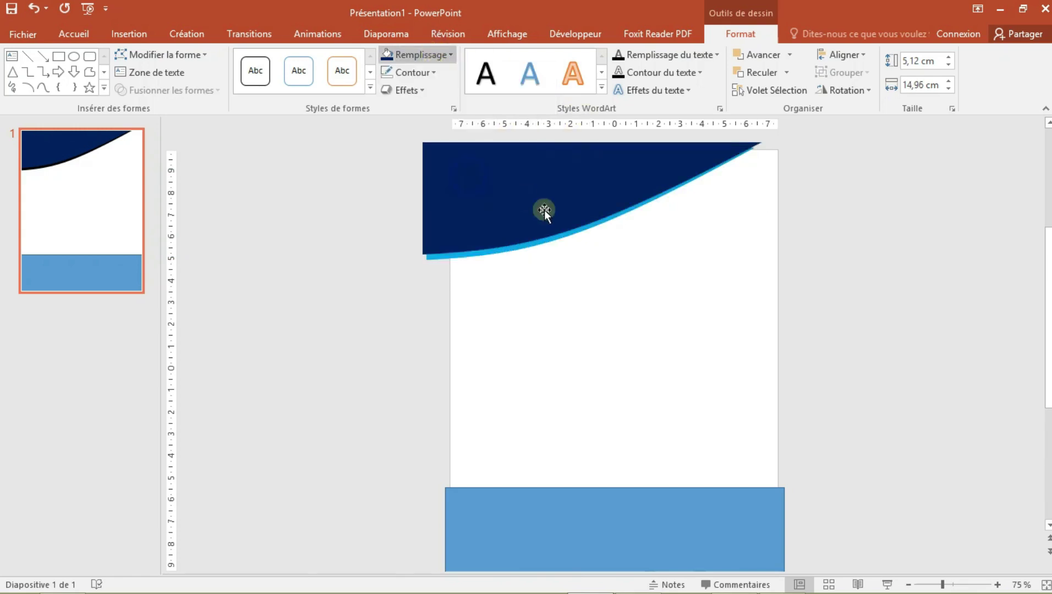
left_click(544, 210)
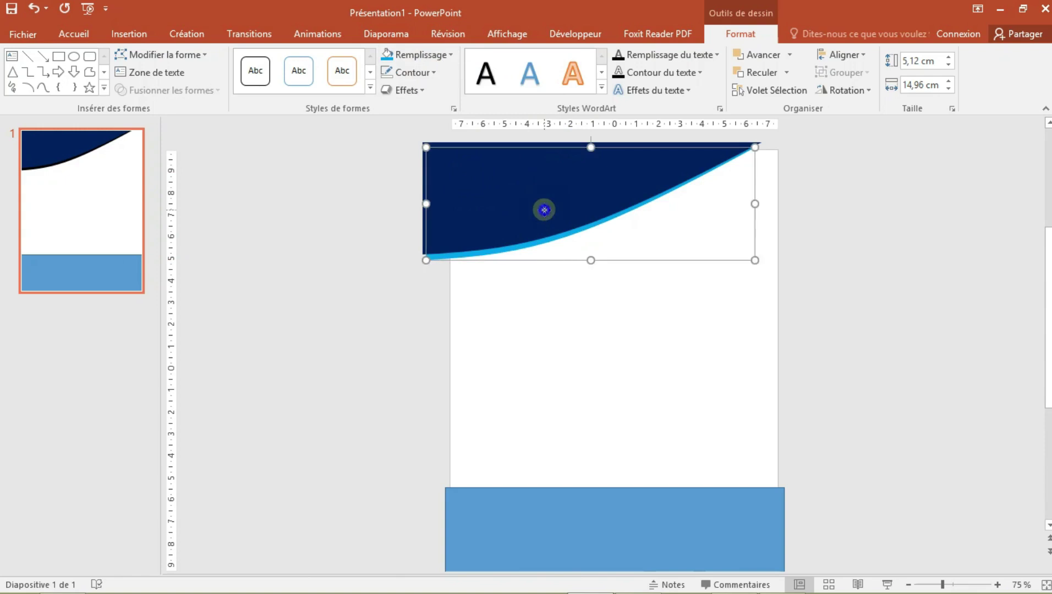
left_click(437, 55)
left_click(479, 175)
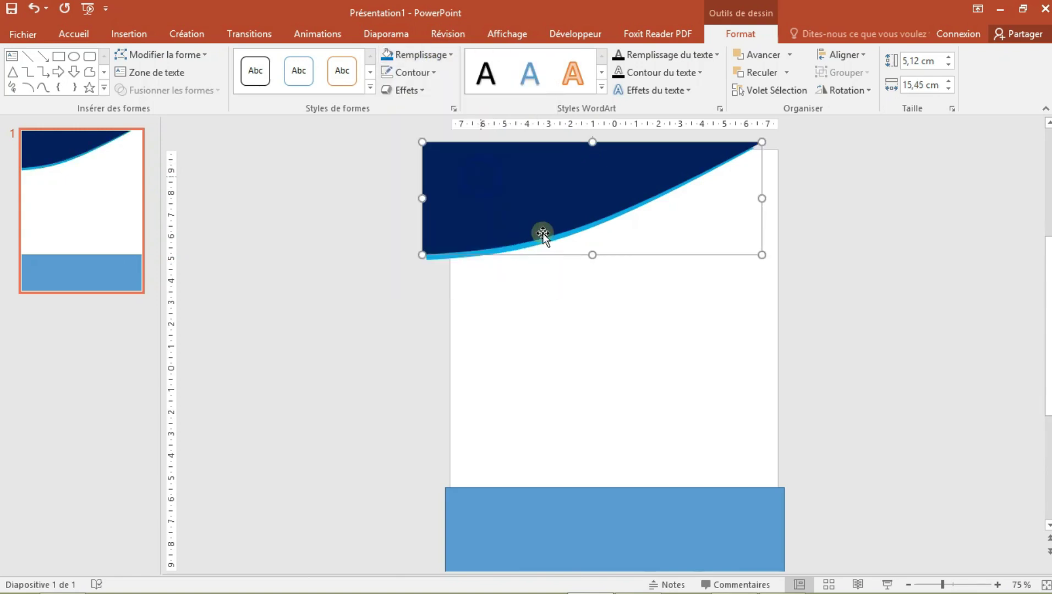
left_click(621, 281)
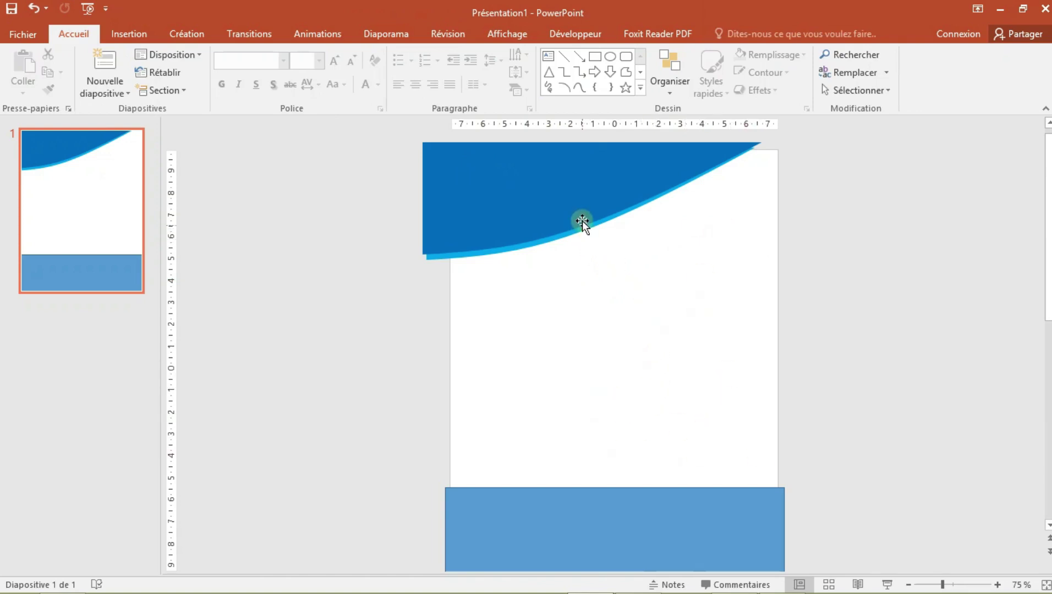
left_click(593, 497)
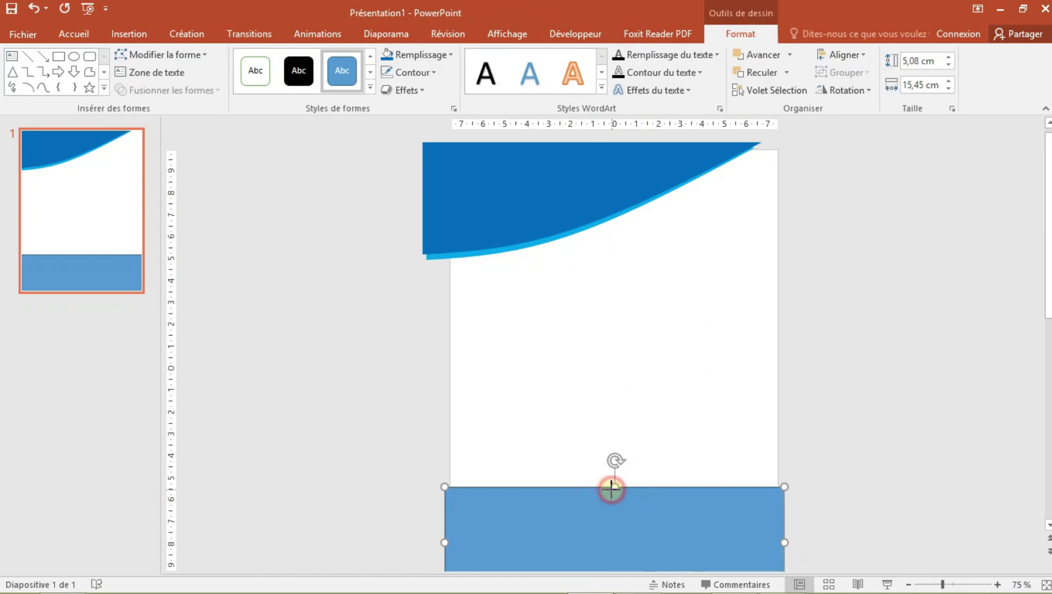
Step: Delete the bottom rectangle's top-left point to form a sloping wedge and nudge it up
right_click(612, 488)
left_click(678, 304)
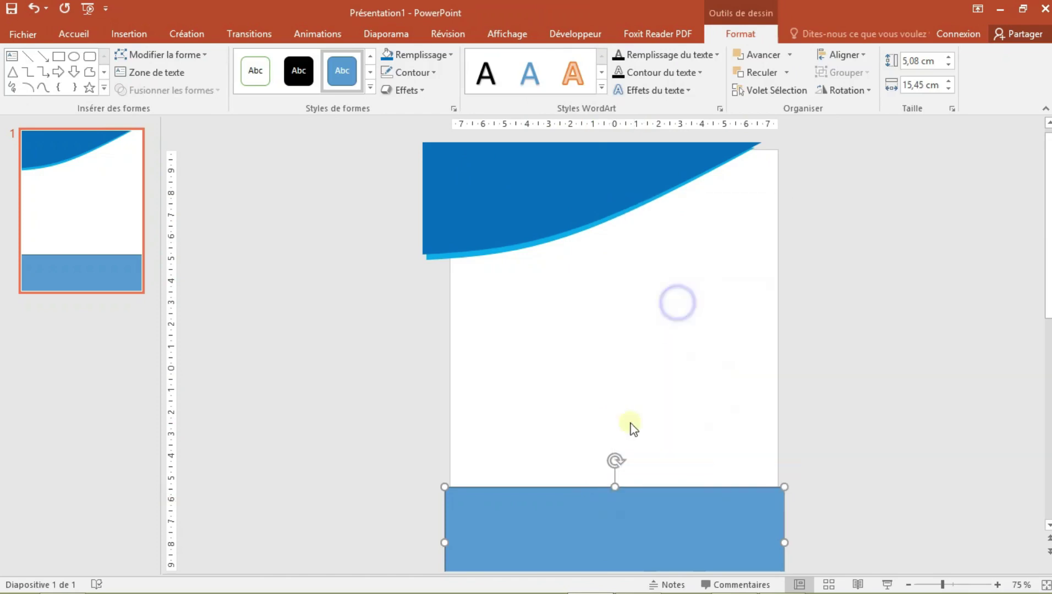
left_click(445, 487)
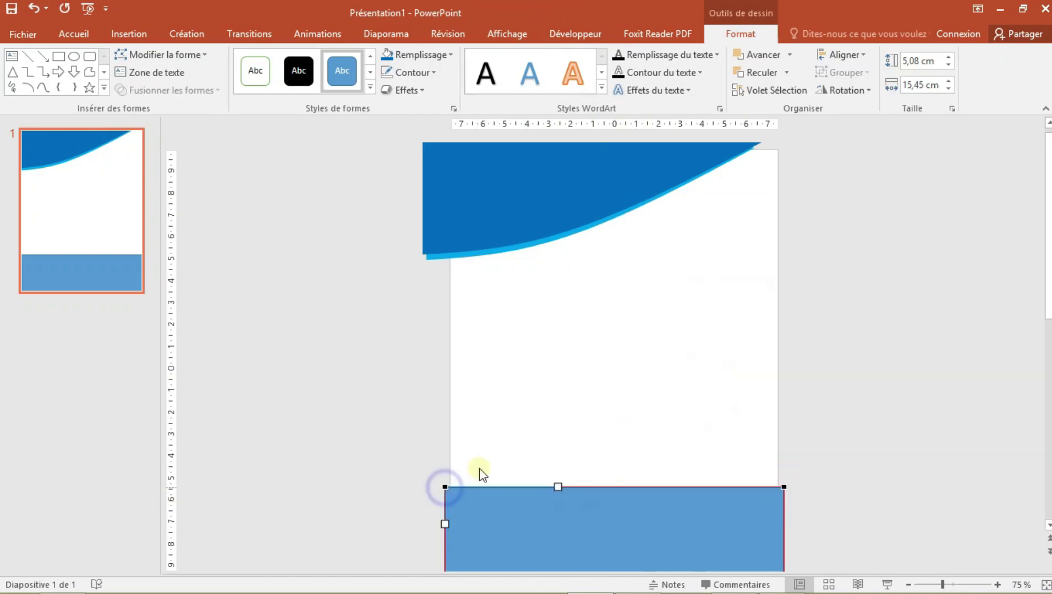
right_click(445, 486)
left_click(527, 362)
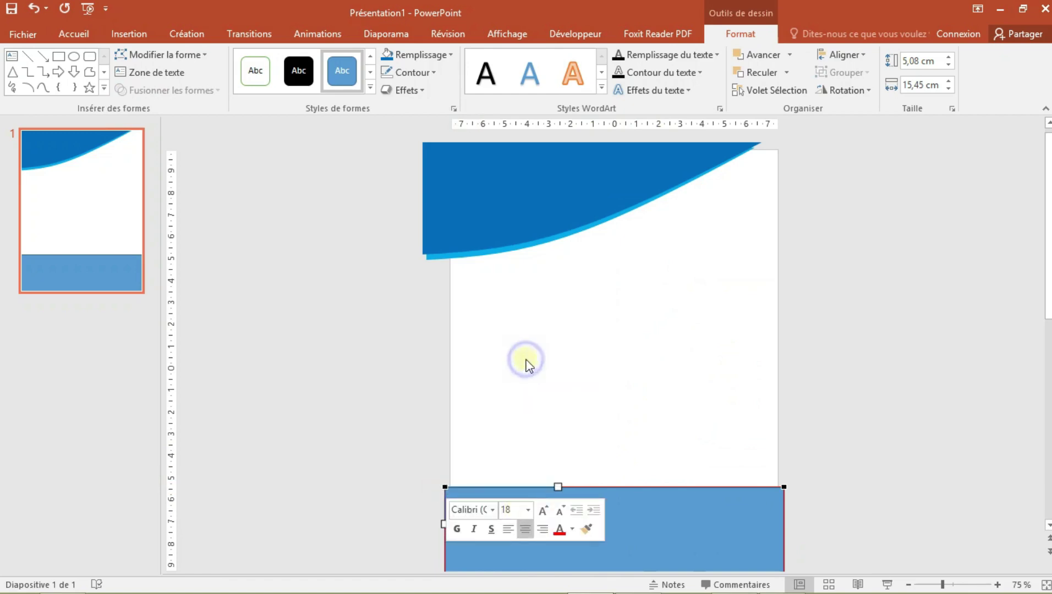
scroll(619, 498, "down", 1)
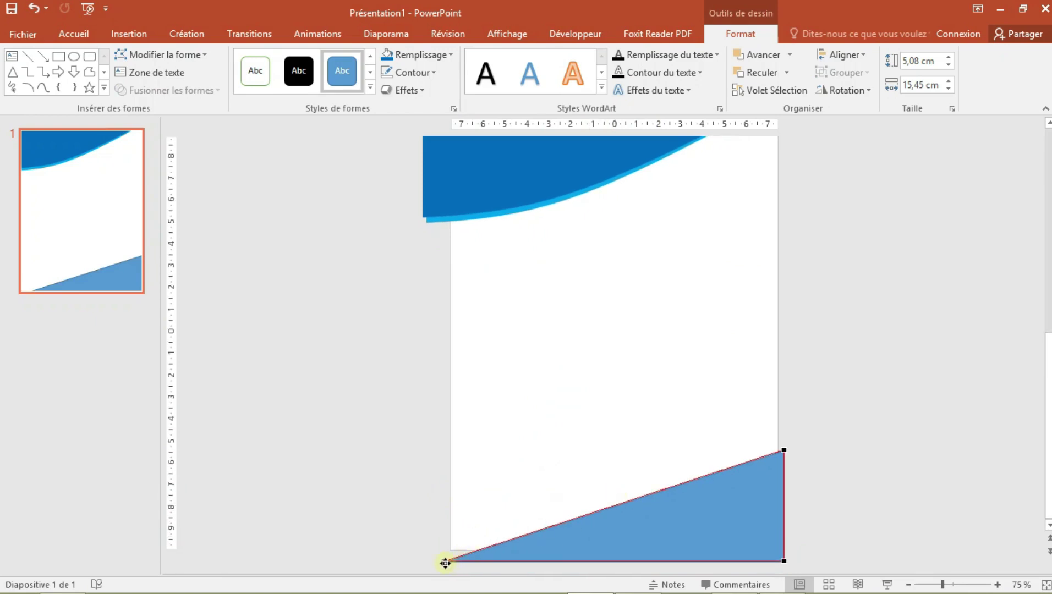
left_click_drag(605, 542, 607, 533)
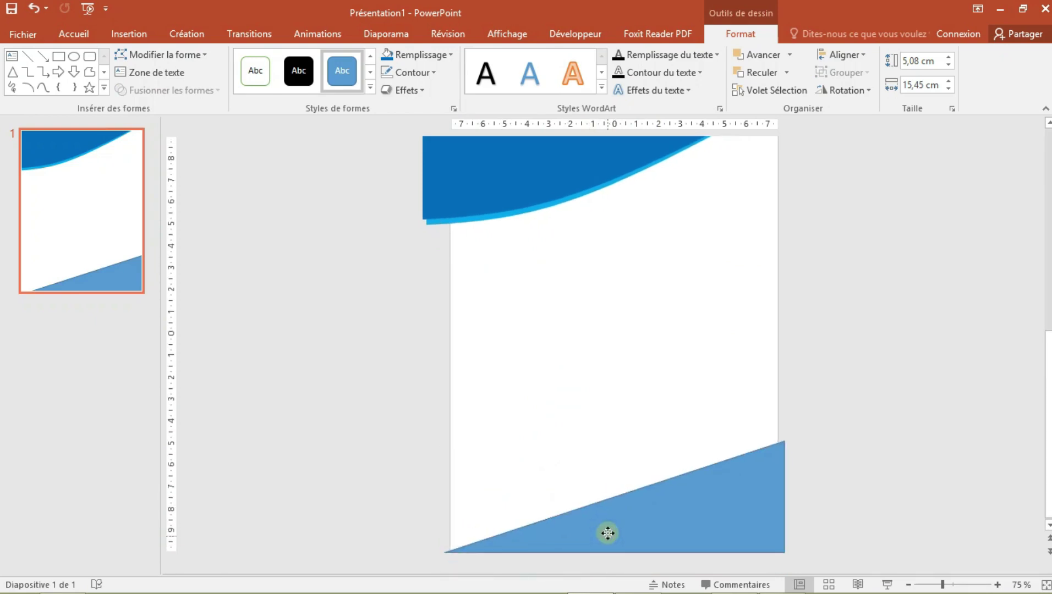
left_click(608, 533)
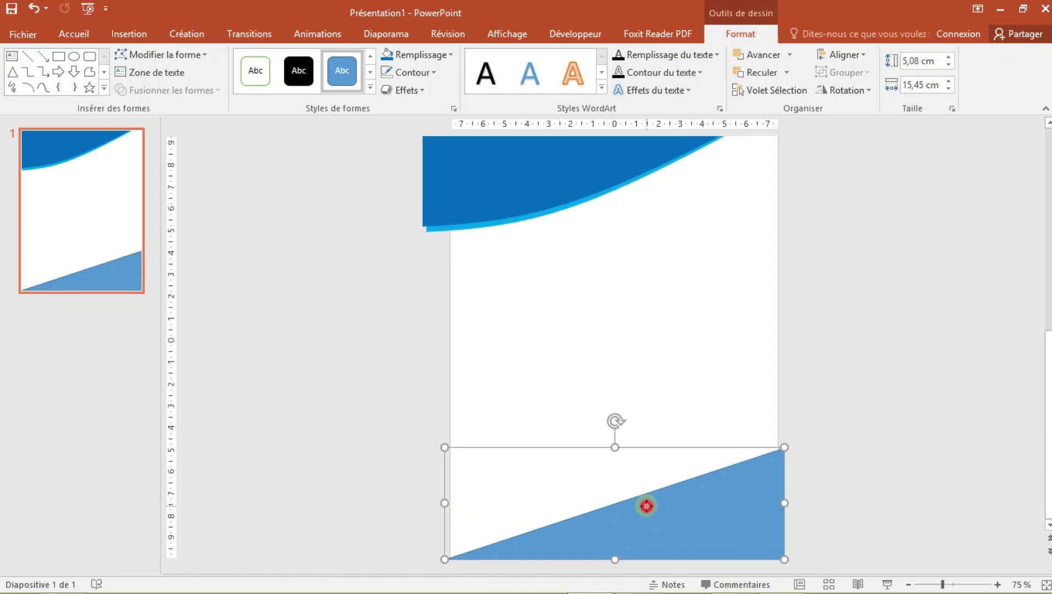
right_click(646, 506)
left_click(682, 345)
Step: Drag the corner-point handles of the bottom triangle to bend its slanted edge into a curve
left_click(445, 560)
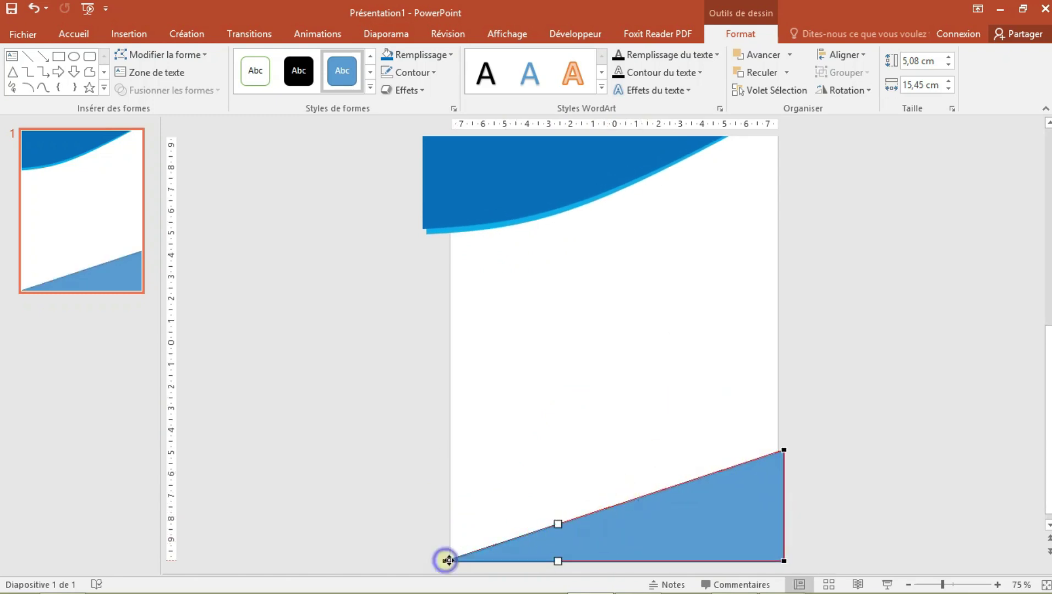
left_click_drag(559, 524, 698, 500)
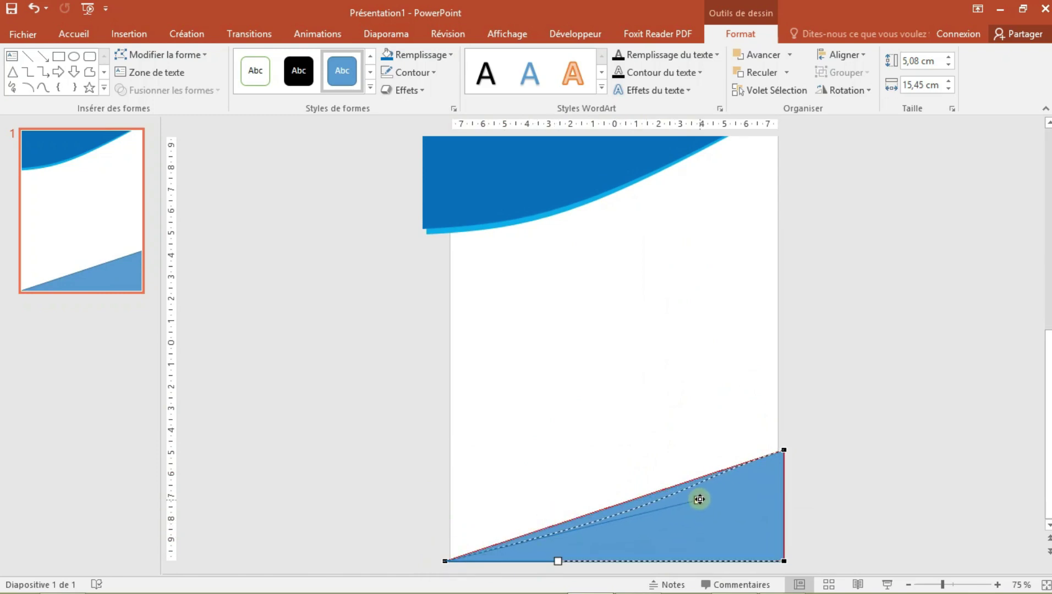
left_click_drag(699, 499, 697, 498)
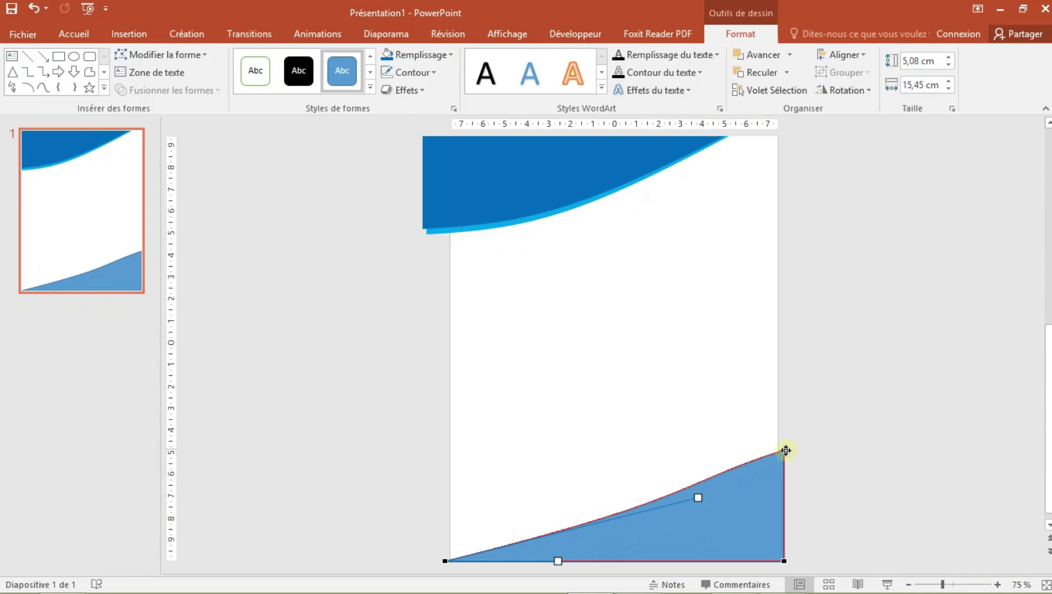
left_click(785, 451)
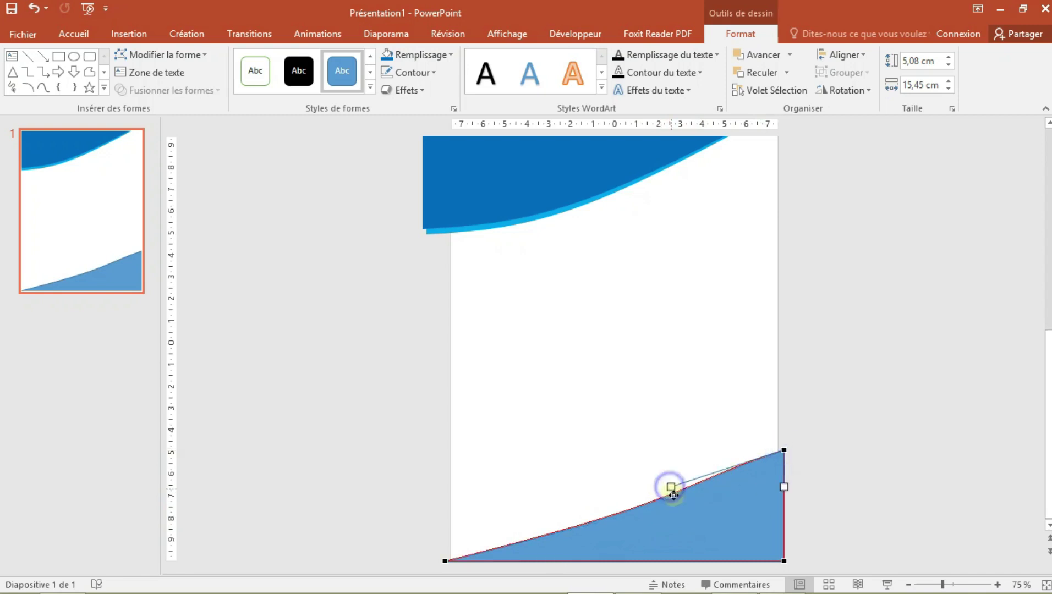
mouse_move(671, 492)
left_mouse_down()
mouse_move(731, 503)
mouse_move(672, 525)
left_mouse_up()
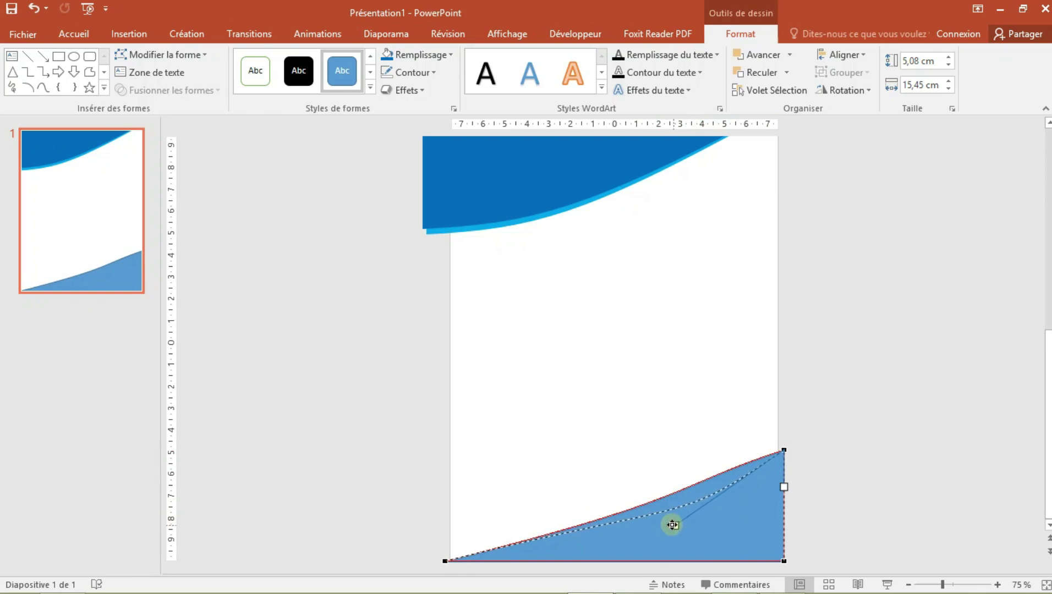
left_click_drag(671, 525, 668, 522)
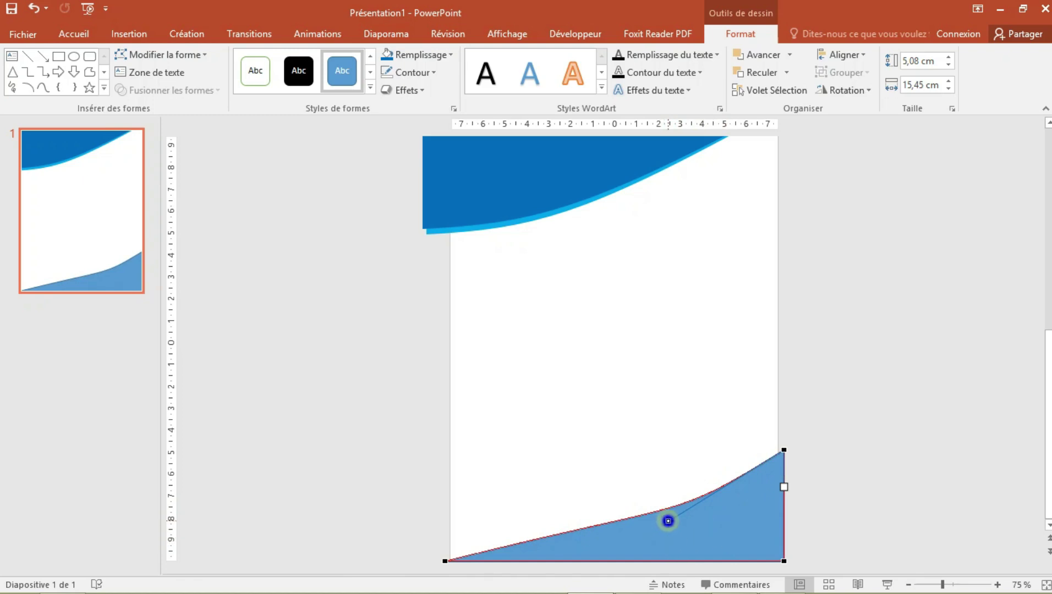
left_click_drag(667, 521, 637, 528)
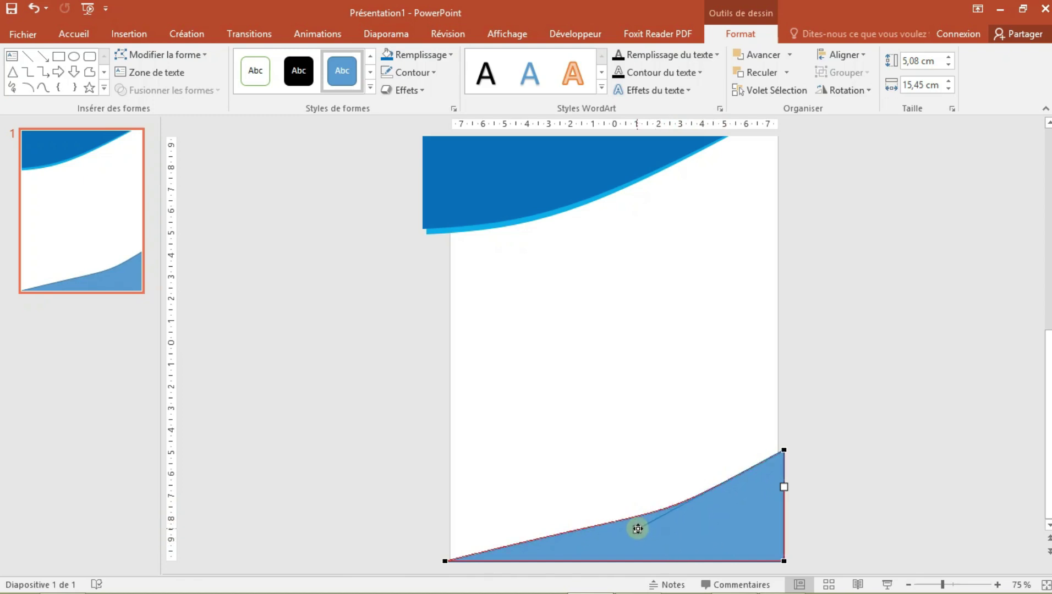
left_click(445, 561)
left_click_drag(696, 498, 616, 517)
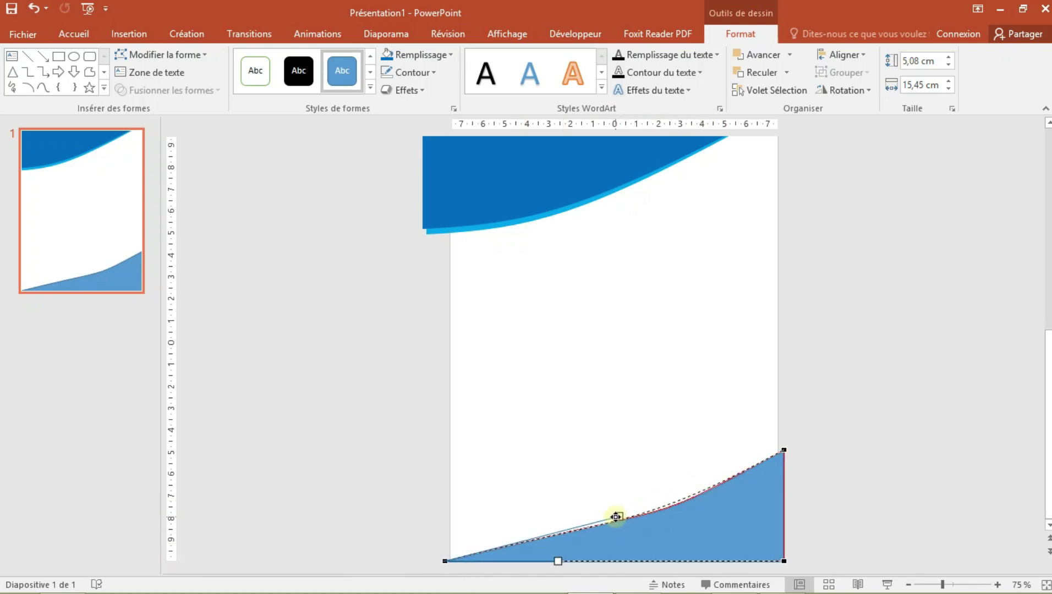
left_click_drag(611, 518, 612, 518)
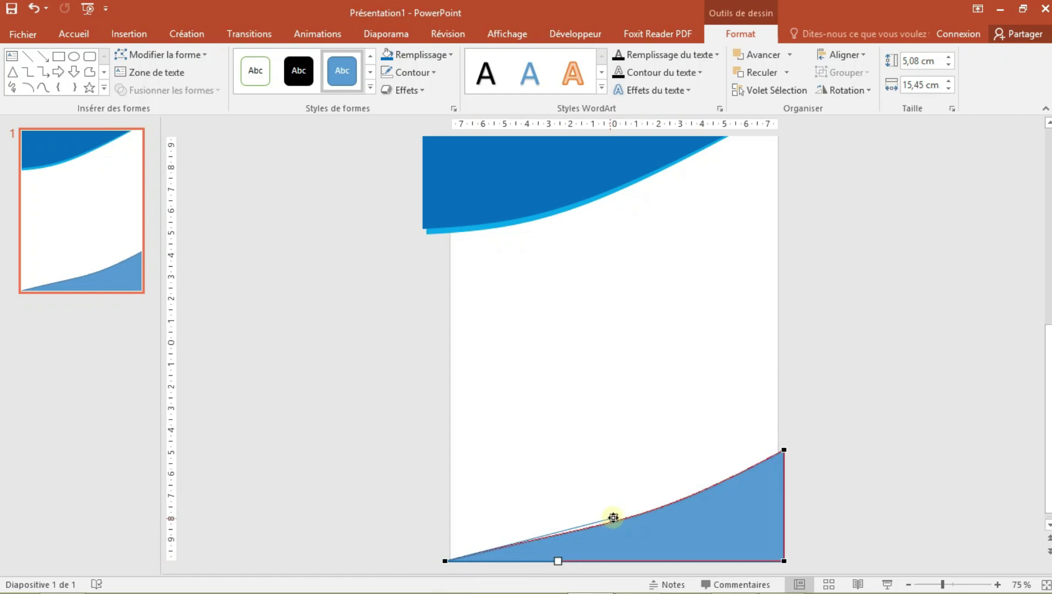
left_click(804, 451)
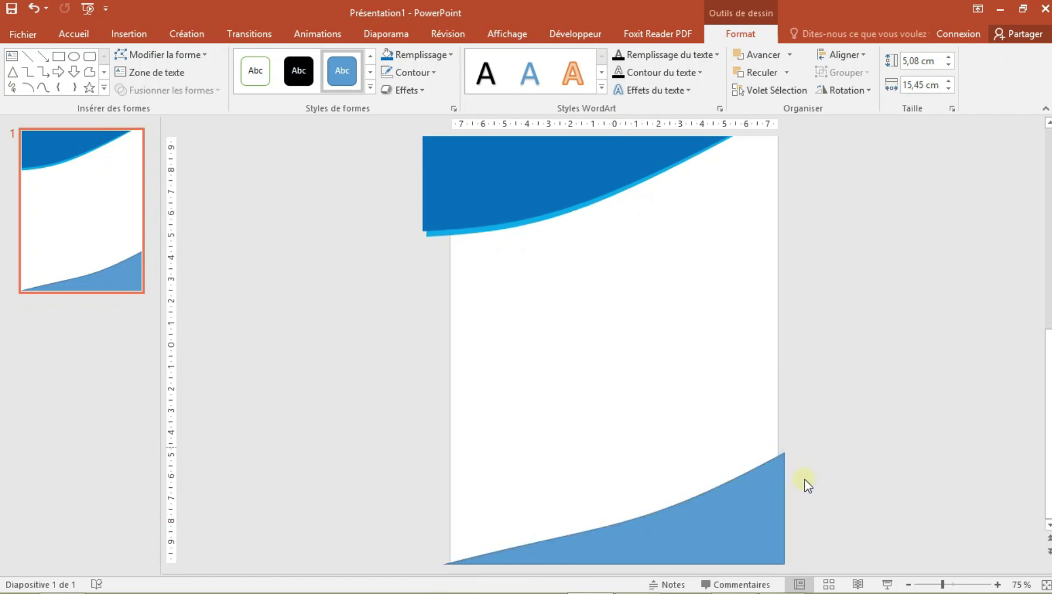
Step: Re-enter Modifier les points and fine-tune the curve's bend at the bottom-left corner
left_click(755, 512)
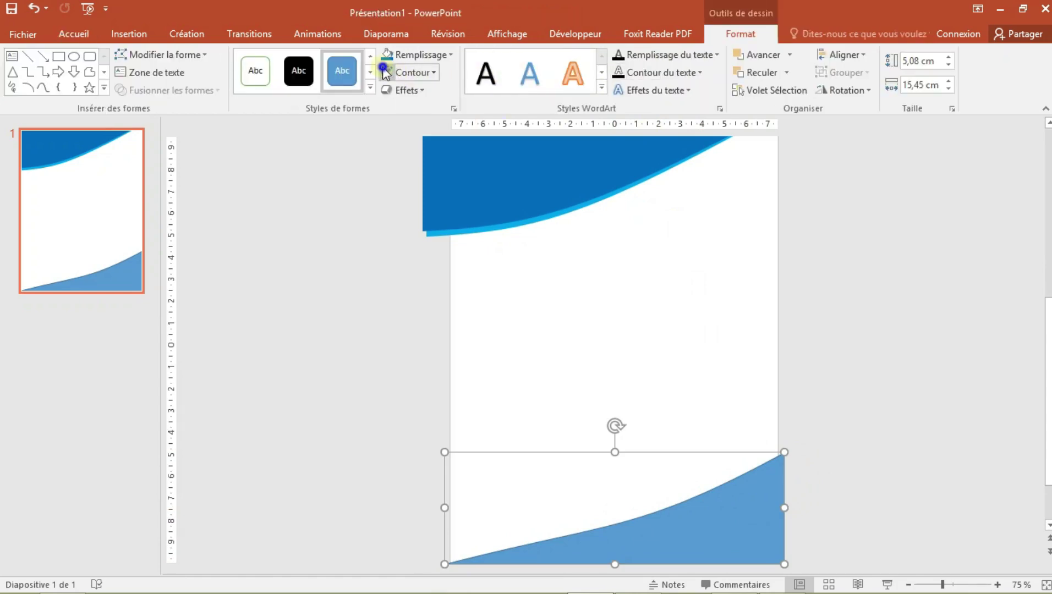
left_click(837, 412)
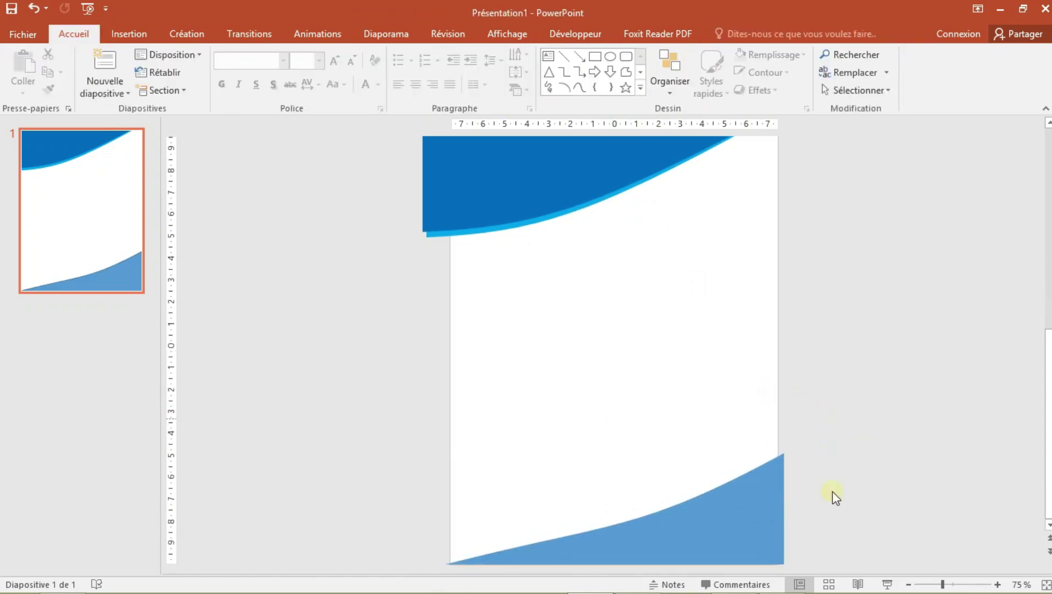
left_click(641, 542)
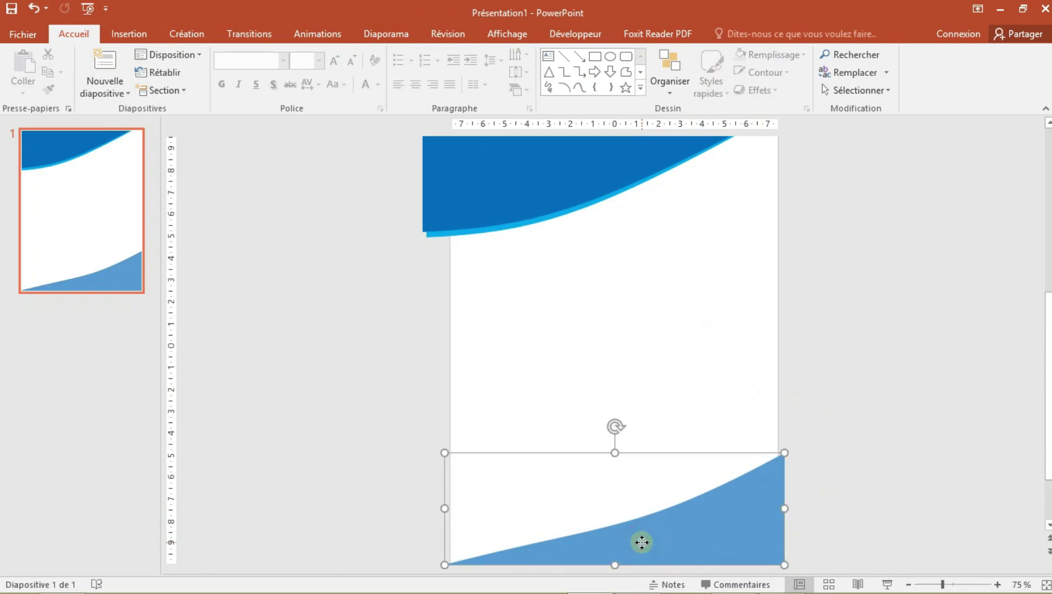
right_click(648, 529)
left_click(674, 378)
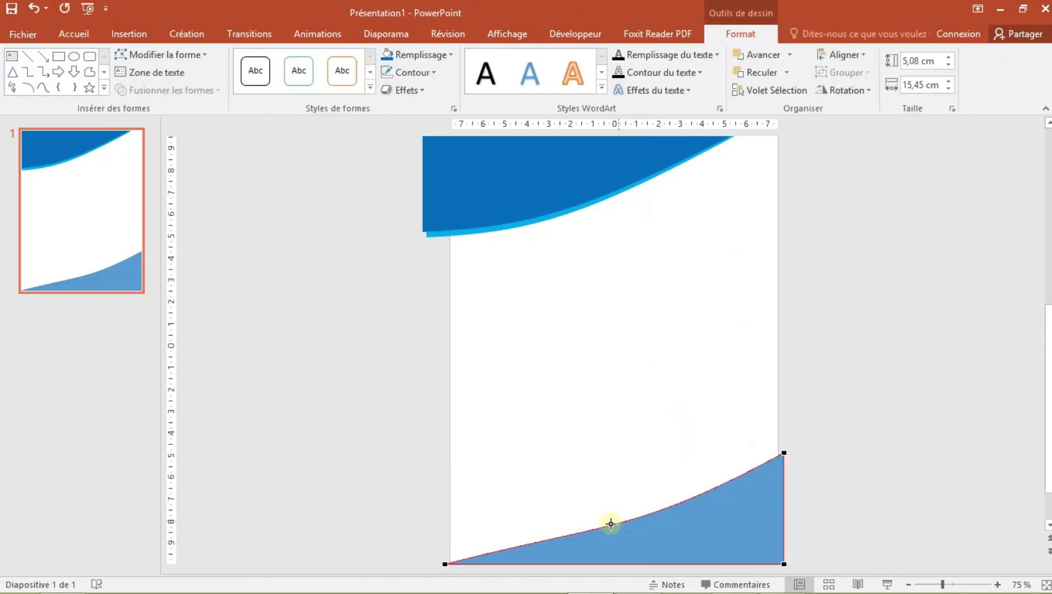
left_click(446, 564)
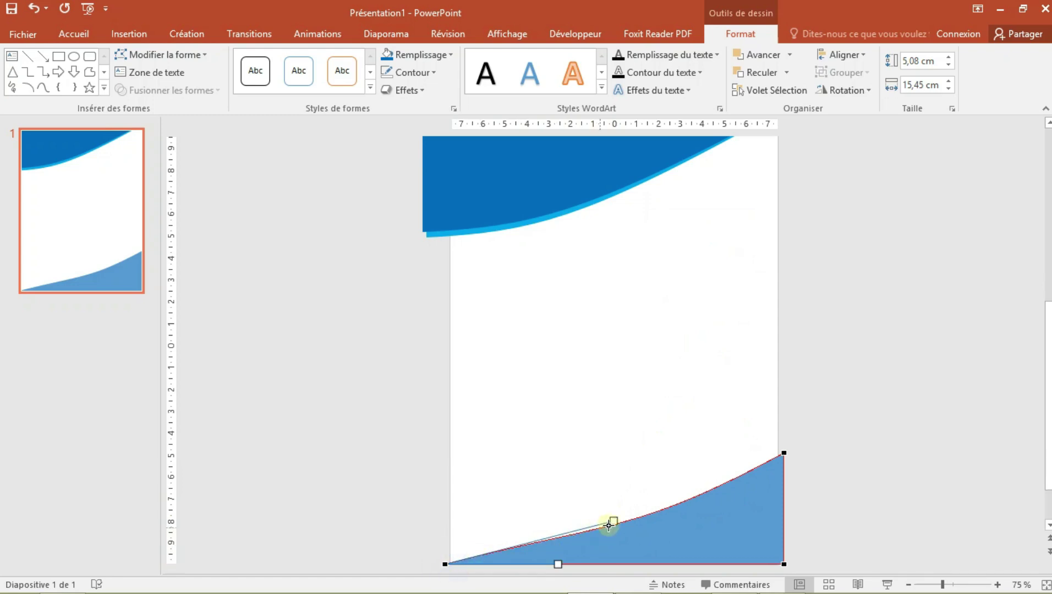
left_click_drag(614, 522, 588, 529)
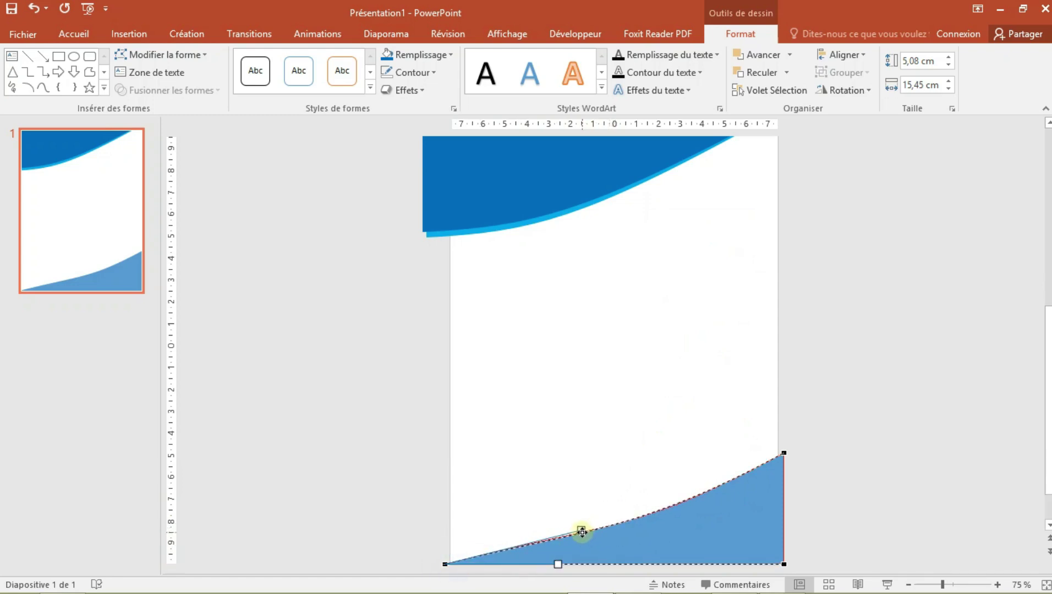
left_click(794, 486)
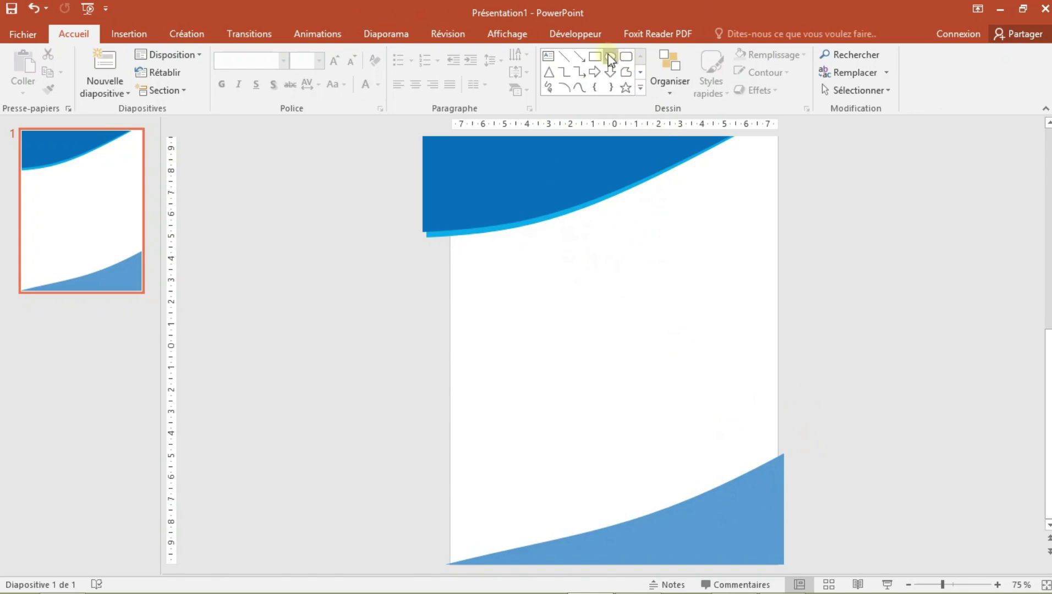
Step: Draw a wide text box under the curved header and type 'BADGE DE FONTION'
left_click(549, 57)
left_click_drag(505, 269, 748, 297)
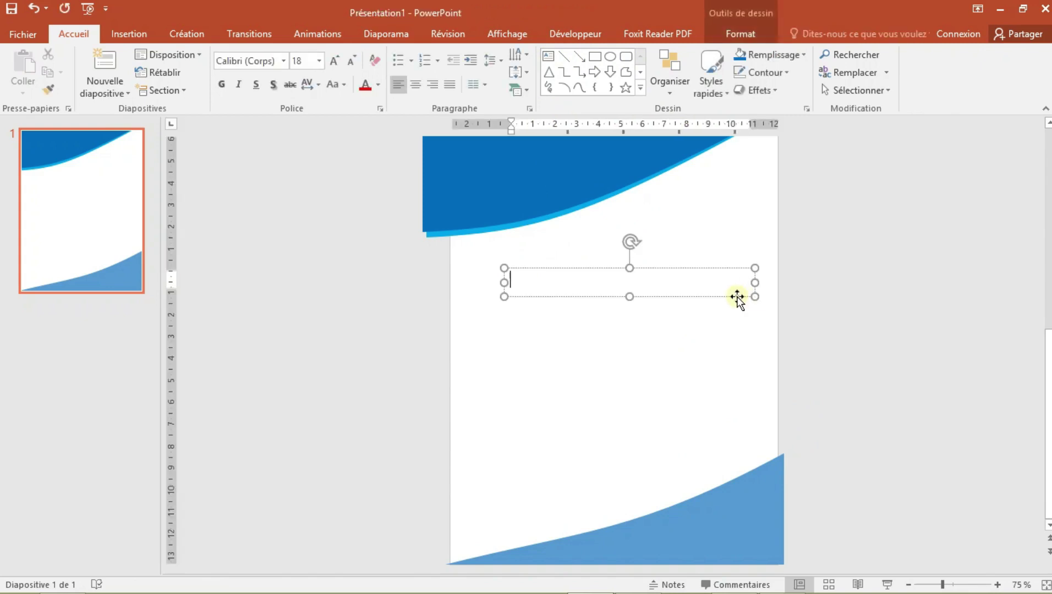
type("b")
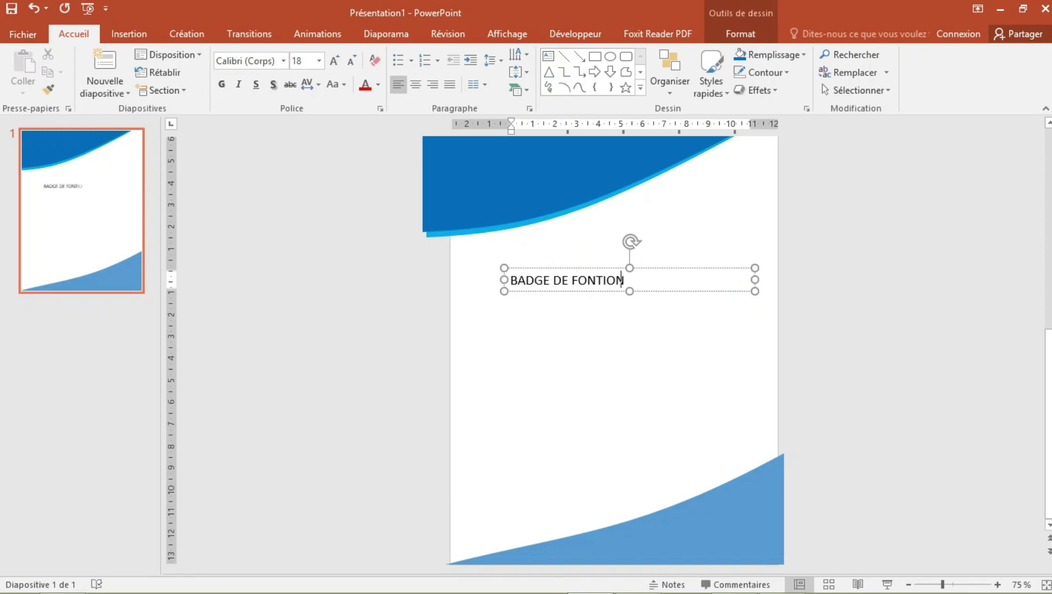
left_click(753, 272)
left_click(251, 61)
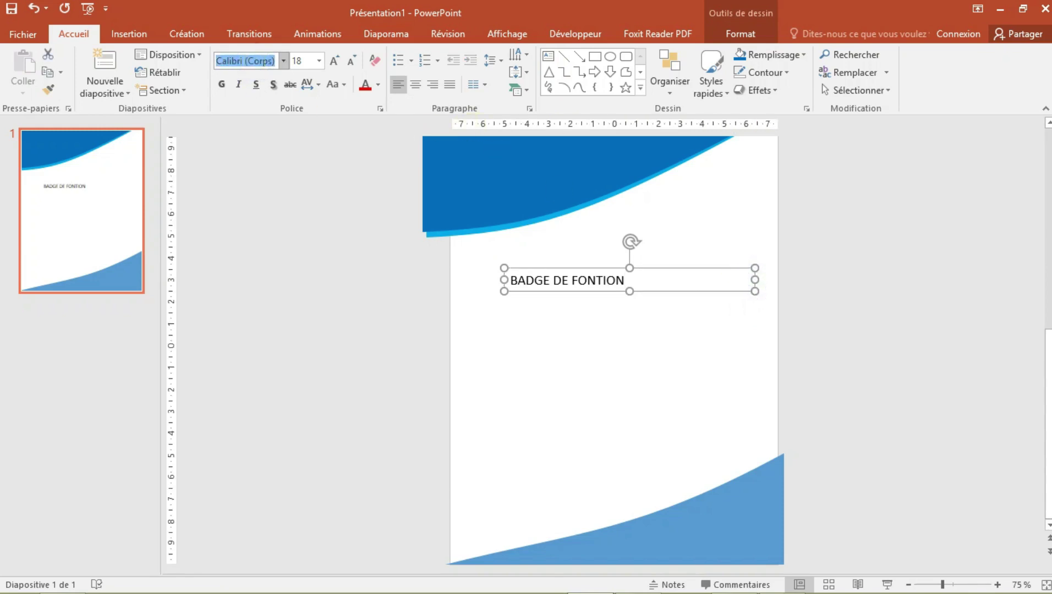
Step: Format the title as bold DIN Medium at 28 pt and move it just under the header
type("Di")
key("Return")
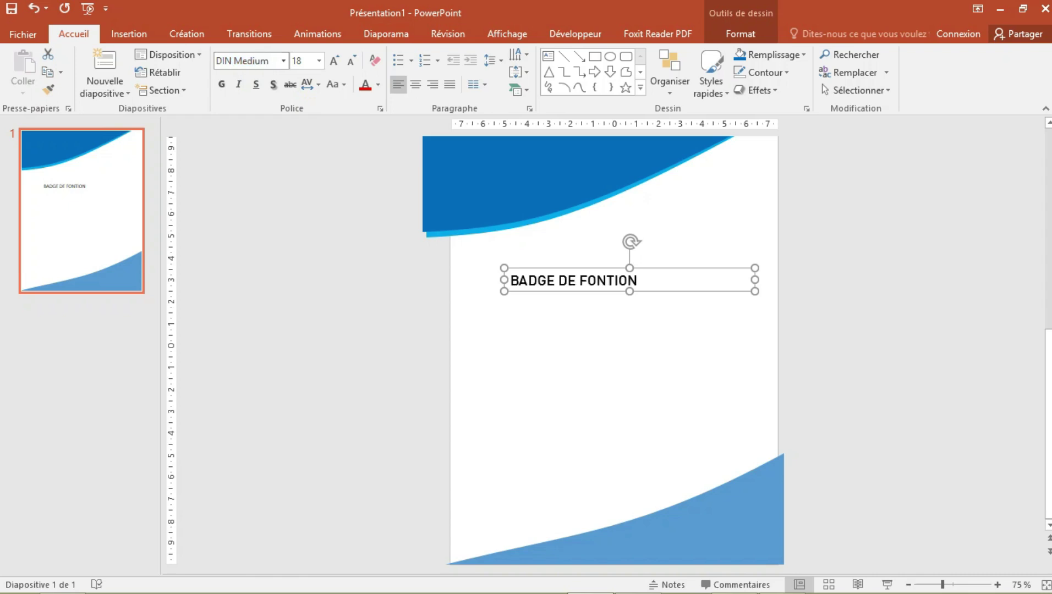
left_click(332, 61)
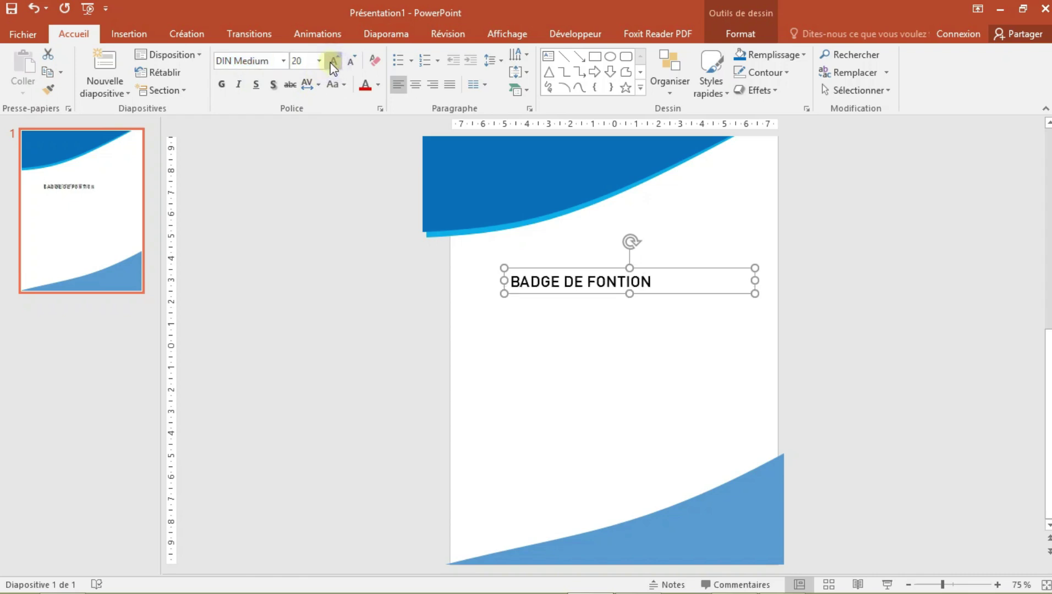
left_click(333, 61)
left_click(221, 85)
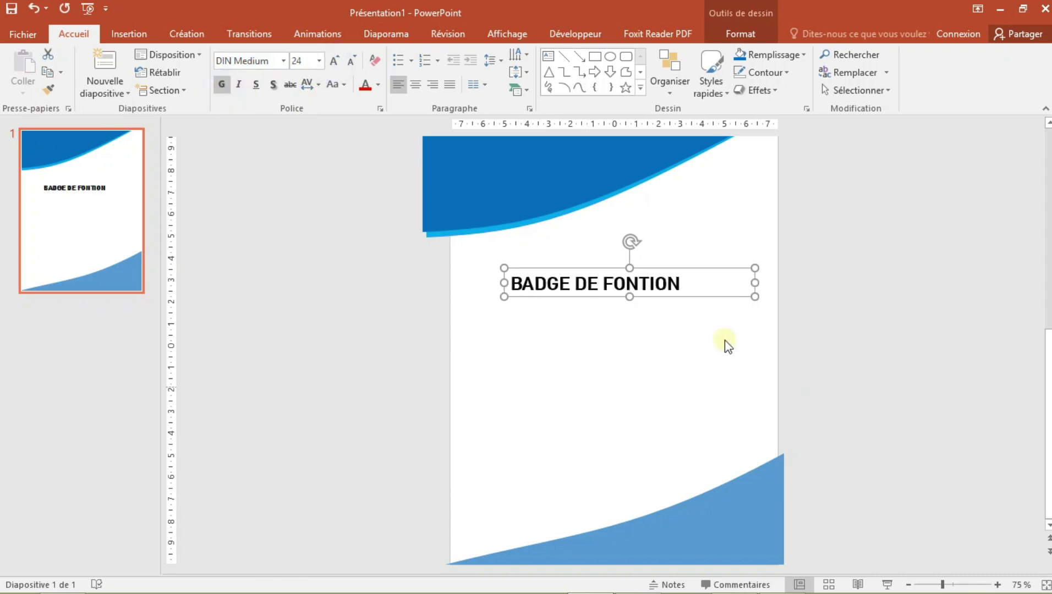
left_click_drag(676, 293, 687, 256)
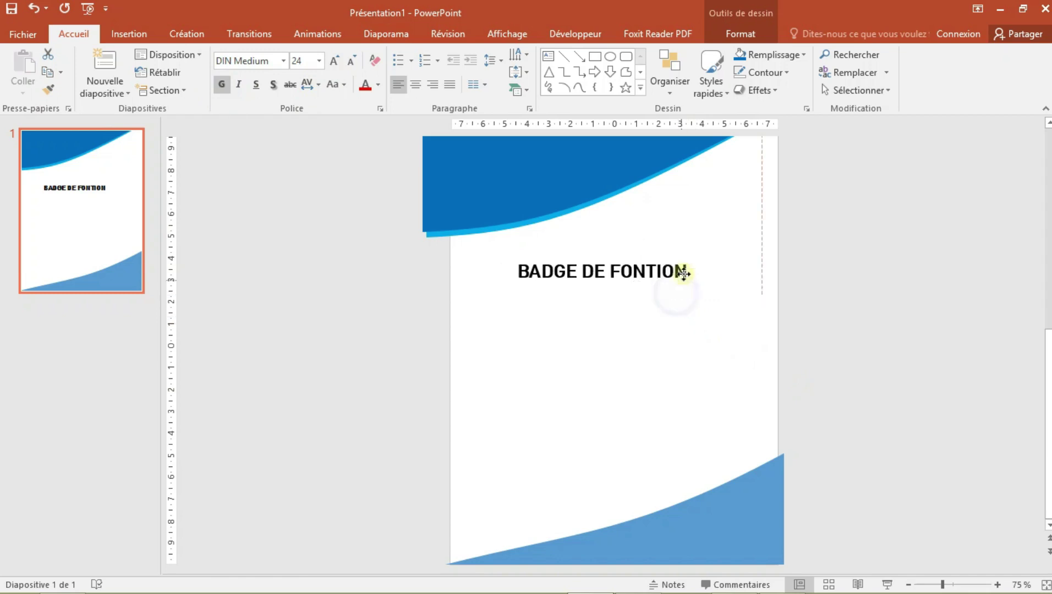
left_click(334, 60)
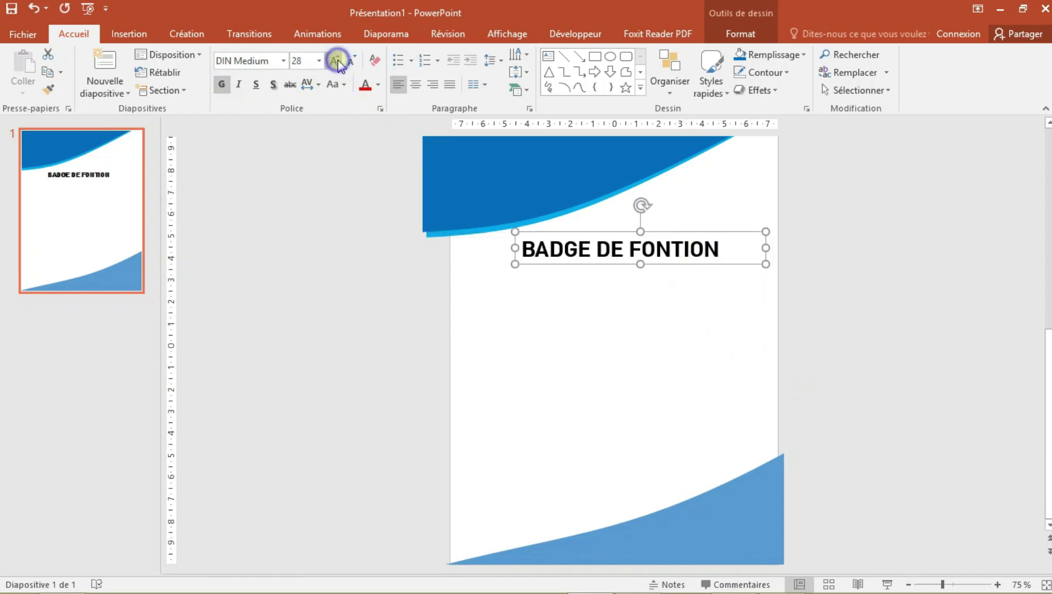
mouse_move(685, 265)
left_mouse_down()
mouse_move(672, 258)
mouse_move(704, 270)
left_mouse_up()
Step: Draw a blue circle overlapping the header's top-right corner, nudged slightly right
left_click(705, 329)
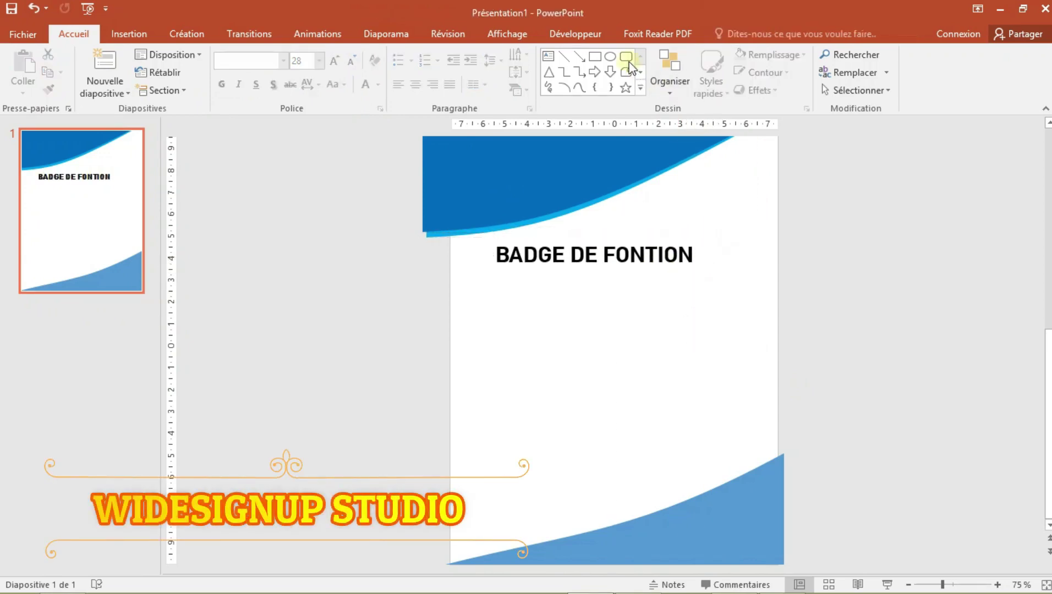
left_click(613, 58)
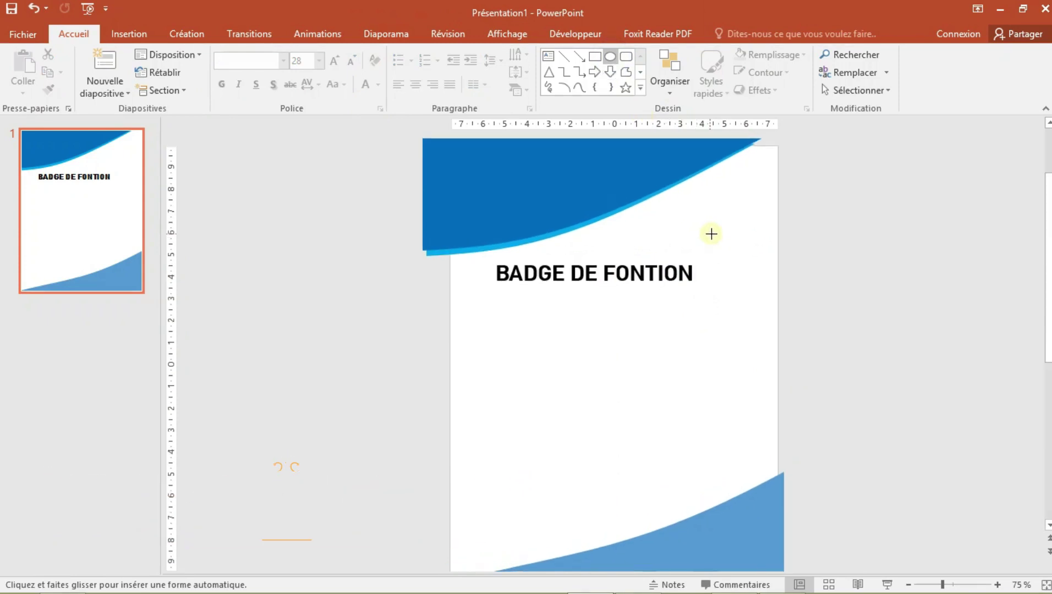
mouse_move(665, 171)
left_mouse_down()
mouse_move(751, 276)
mouse_move(730, 238)
left_mouse_up()
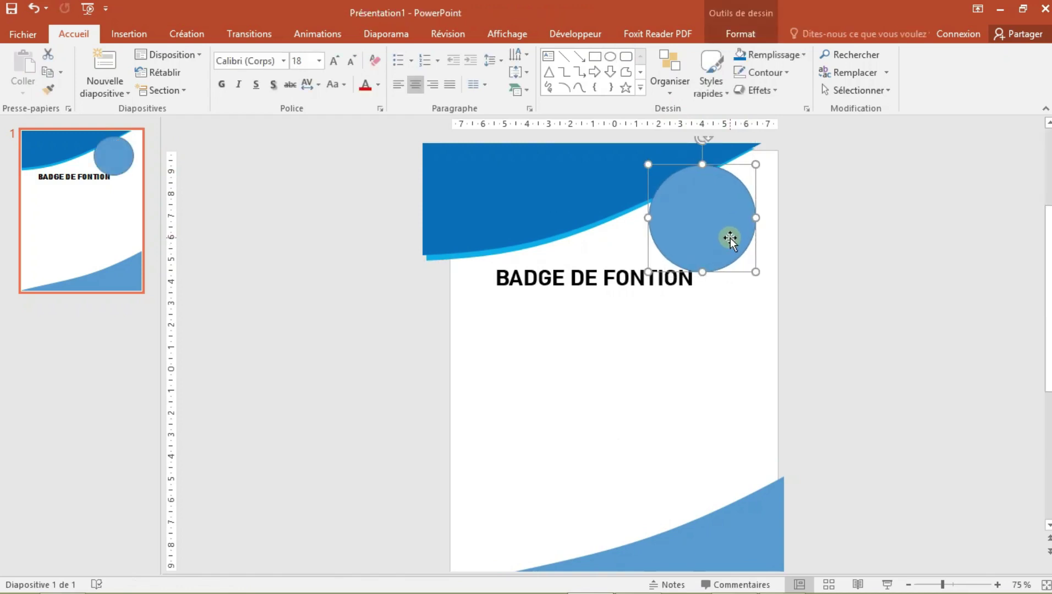
key("Right")
key("Right")
key("Right")
key("Right")
key("Right")
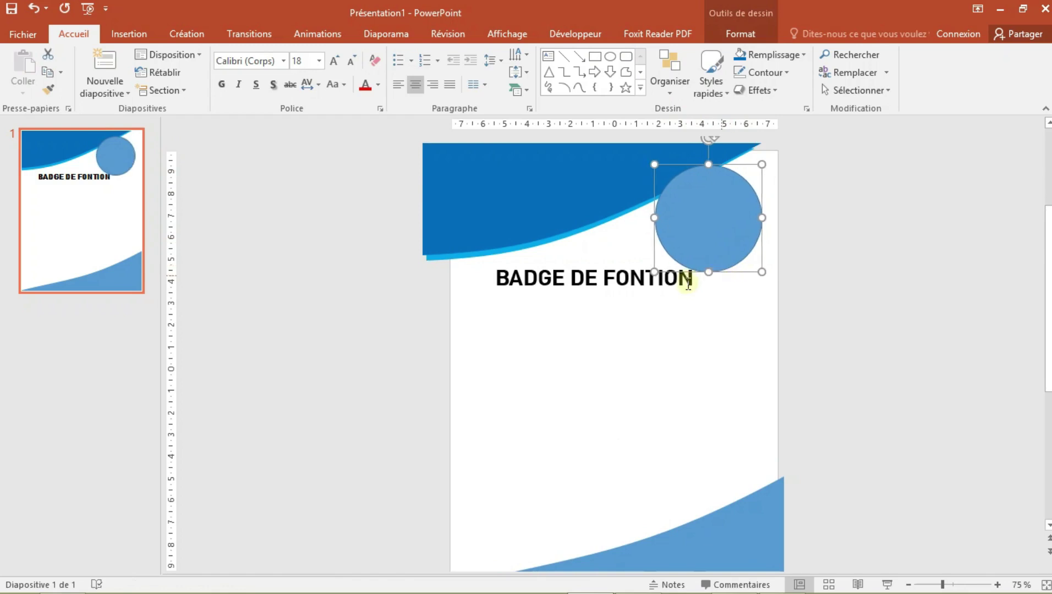
key("Right")
Step: Shift the BADGE DE FONTION title slightly lower
left_click(685, 283)
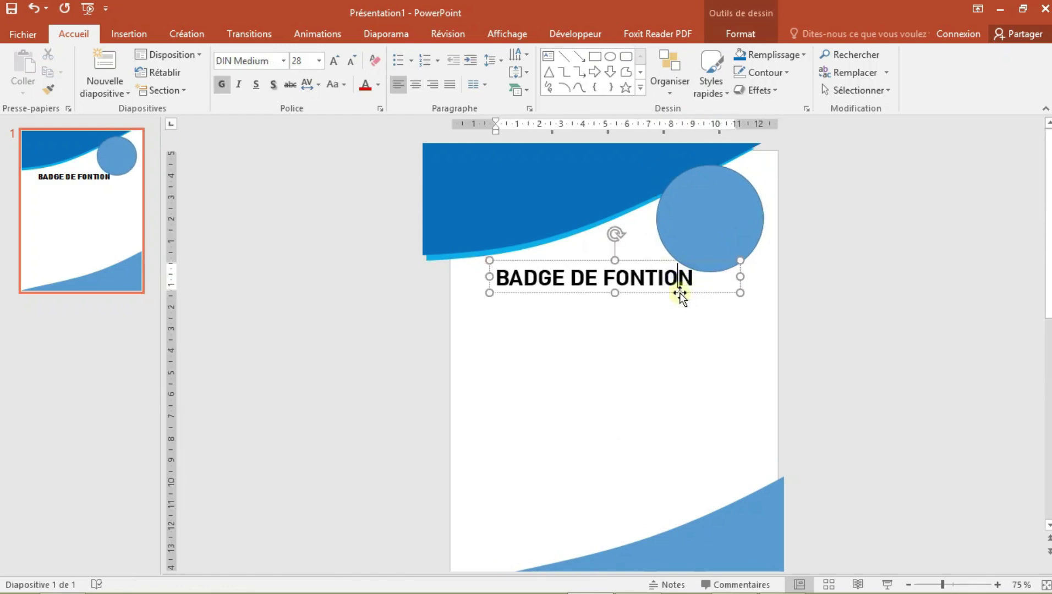
mouse_move(680, 294)
left_mouse_down()
mouse_move(670, 267)
mouse_move(699, 242)
left_mouse_up()
left_click(715, 202)
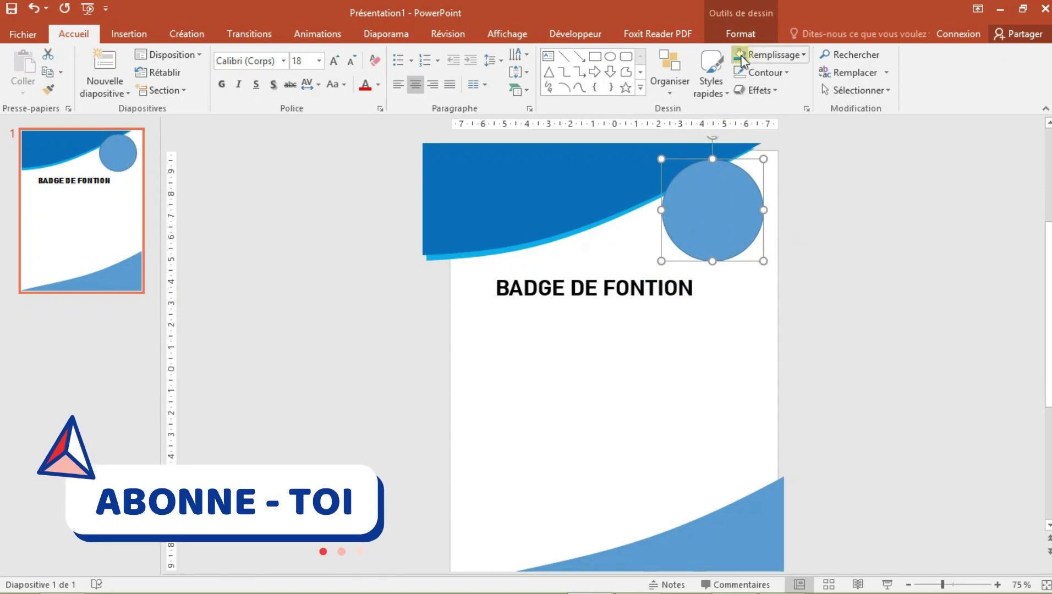
Step: Set the circle's fill and outline to cyan, then choose the Image… fill option
left_click(761, 57)
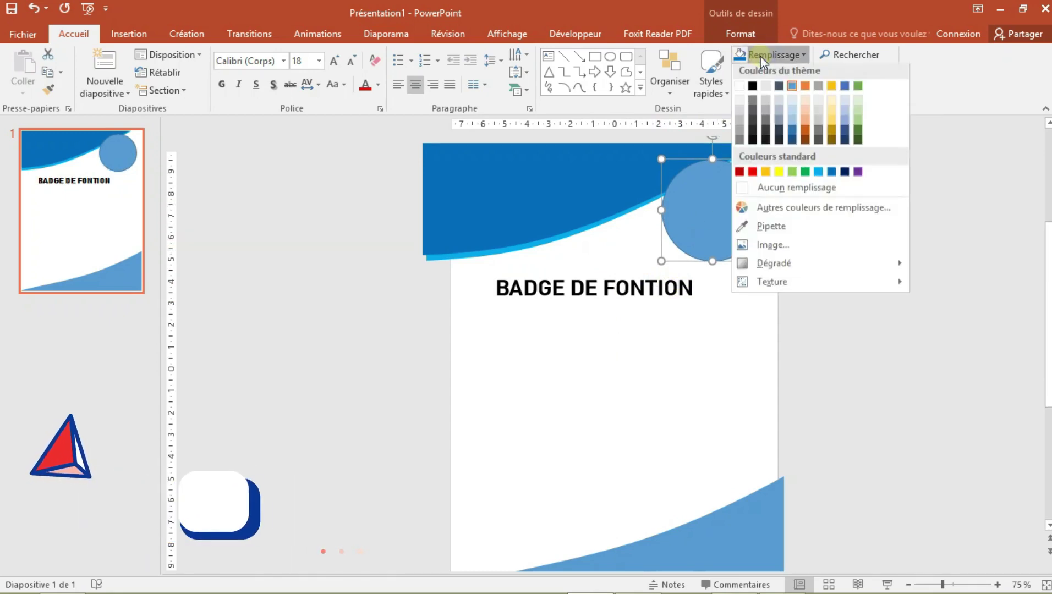
left_click(804, 175)
left_click(817, 177)
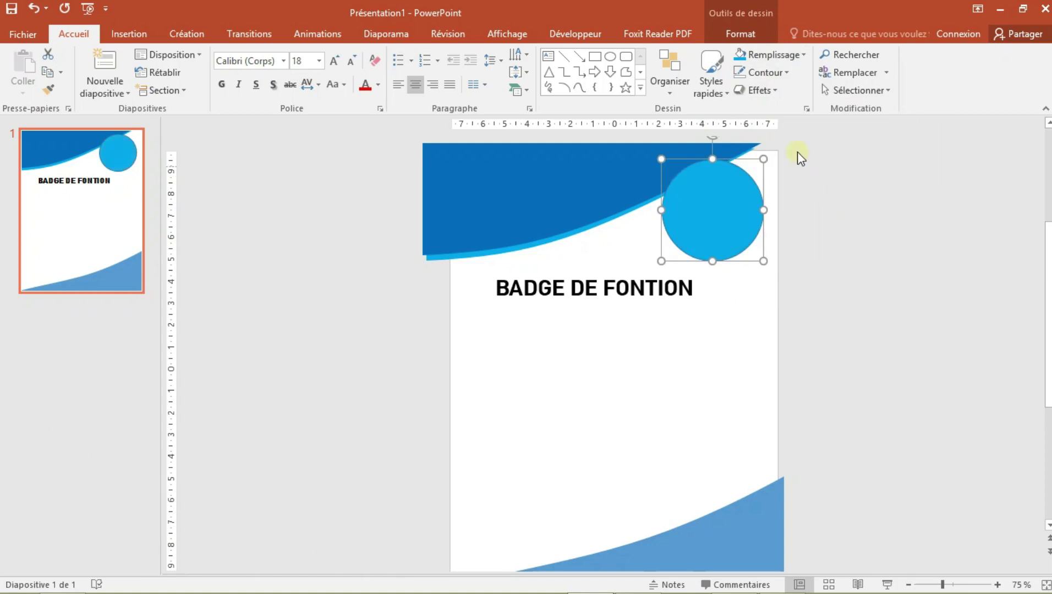
left_click(757, 74)
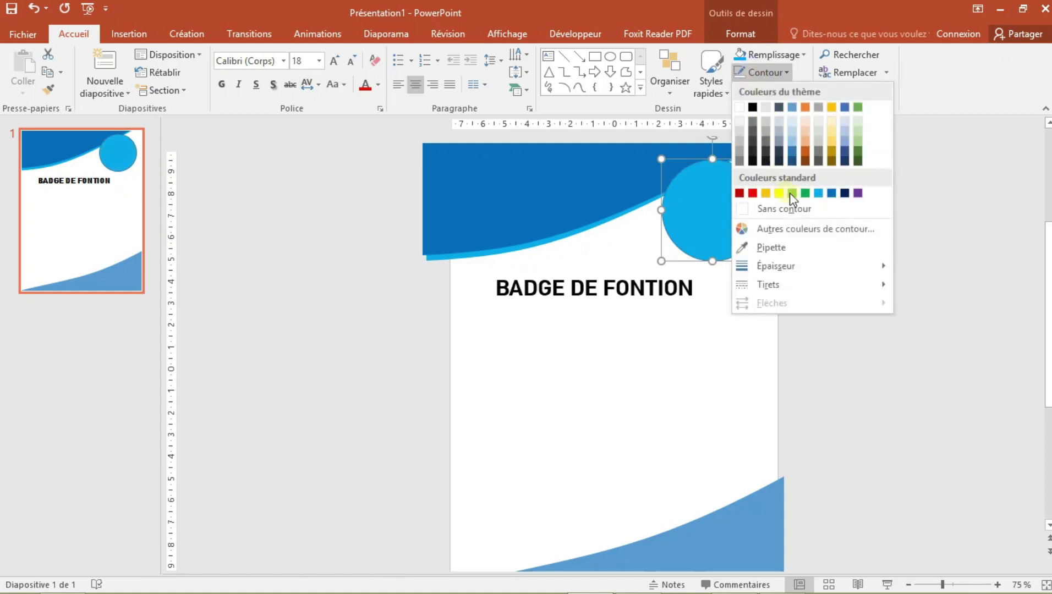
left_click(817, 193)
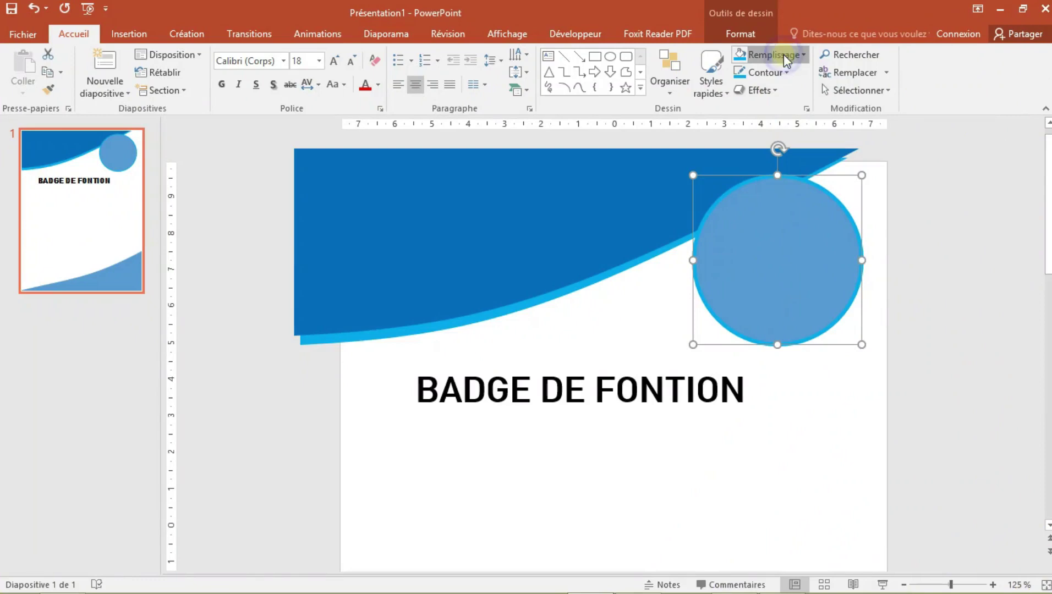
left_click(783, 55)
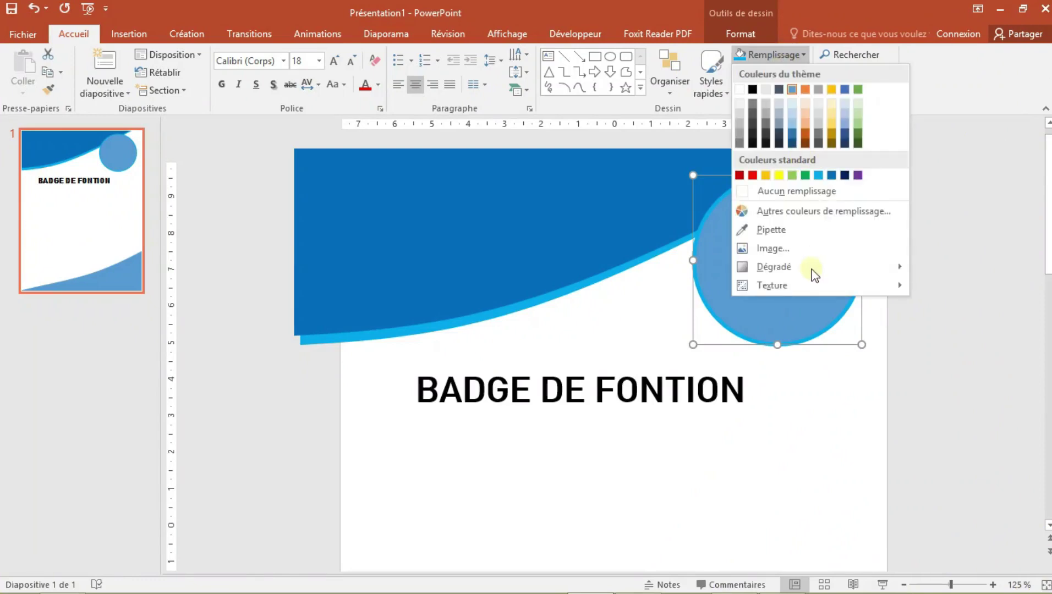
left_click(786, 248)
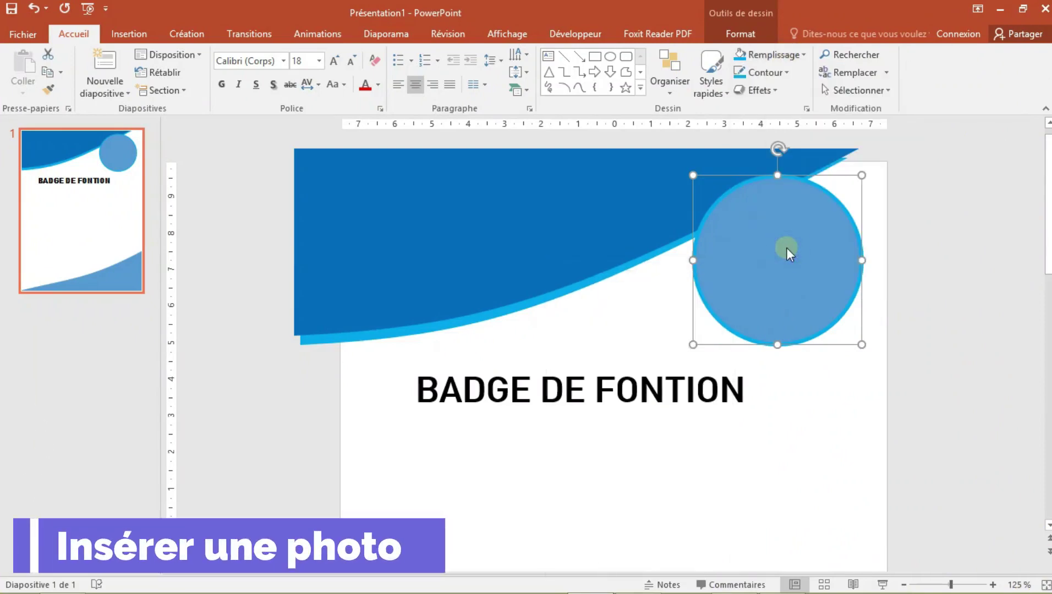
Step: Insert woman-868522_1920.jpg from D: > Banque de création > Images Ressources > Banque d'Images commerciales > Photos Personnes
left_click(295, 305)
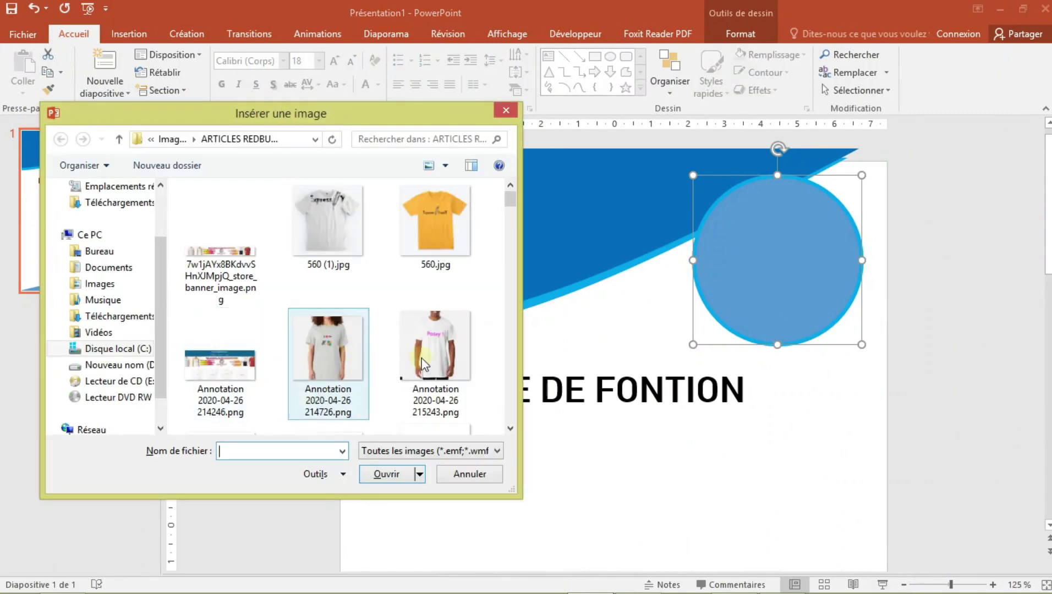
left_click_drag(514, 200, 510, 248)
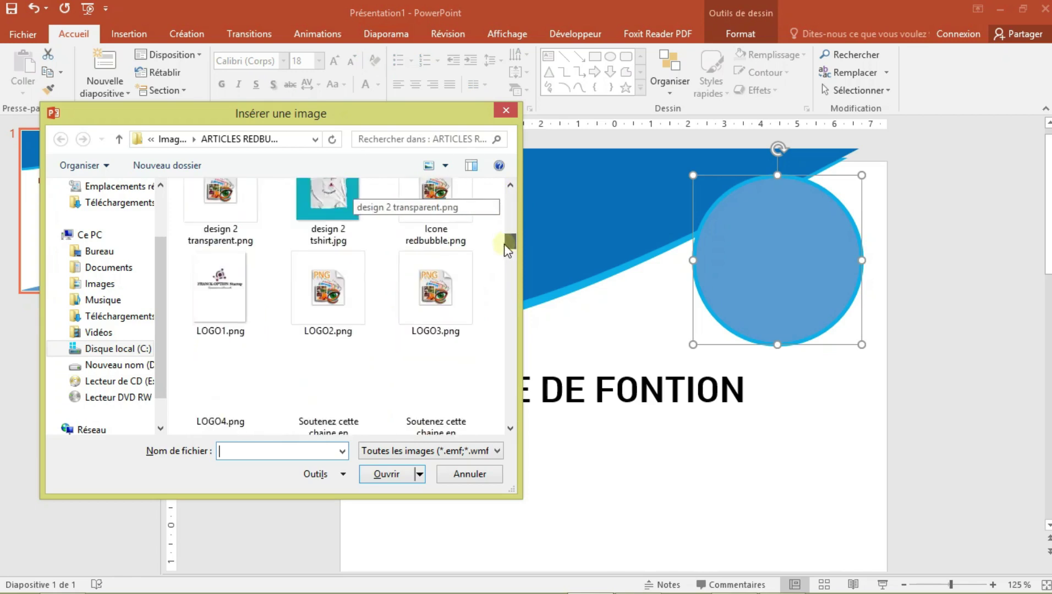
left_click(126, 365)
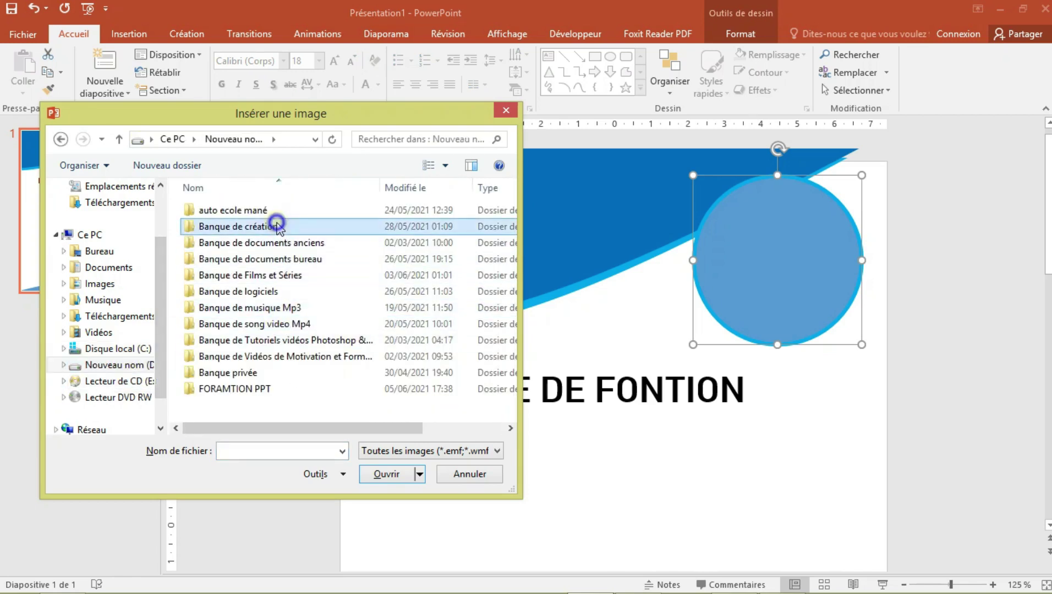
double_click(274, 226)
left_click(258, 379)
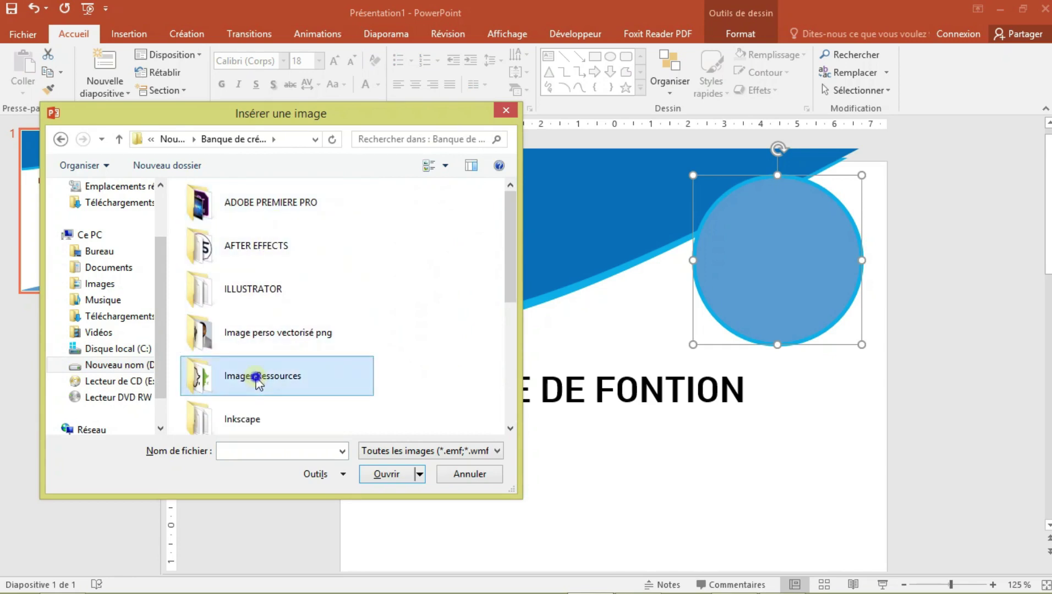
key("Return")
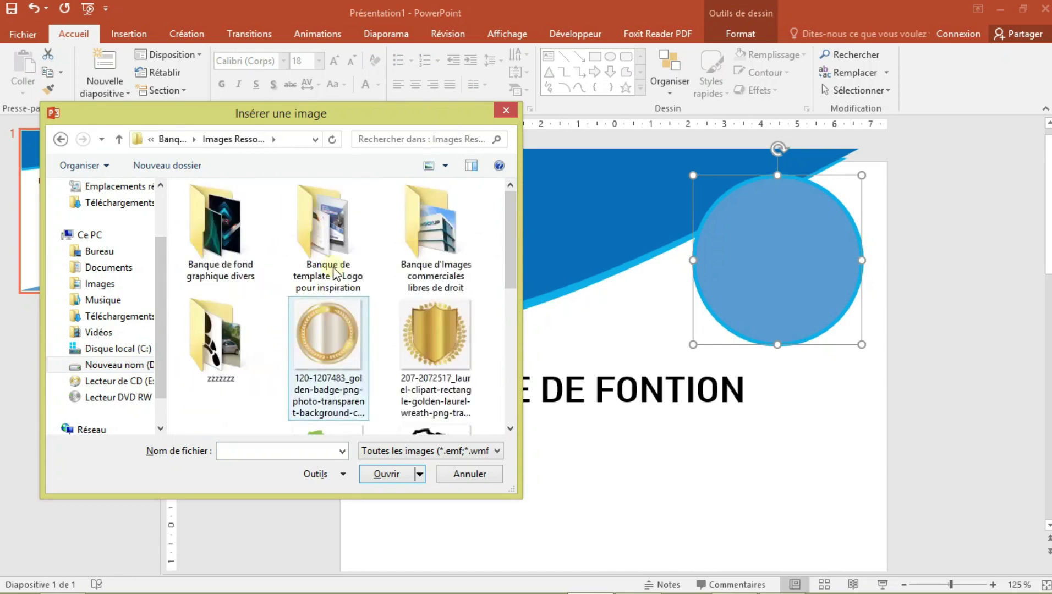
double_click(423, 260)
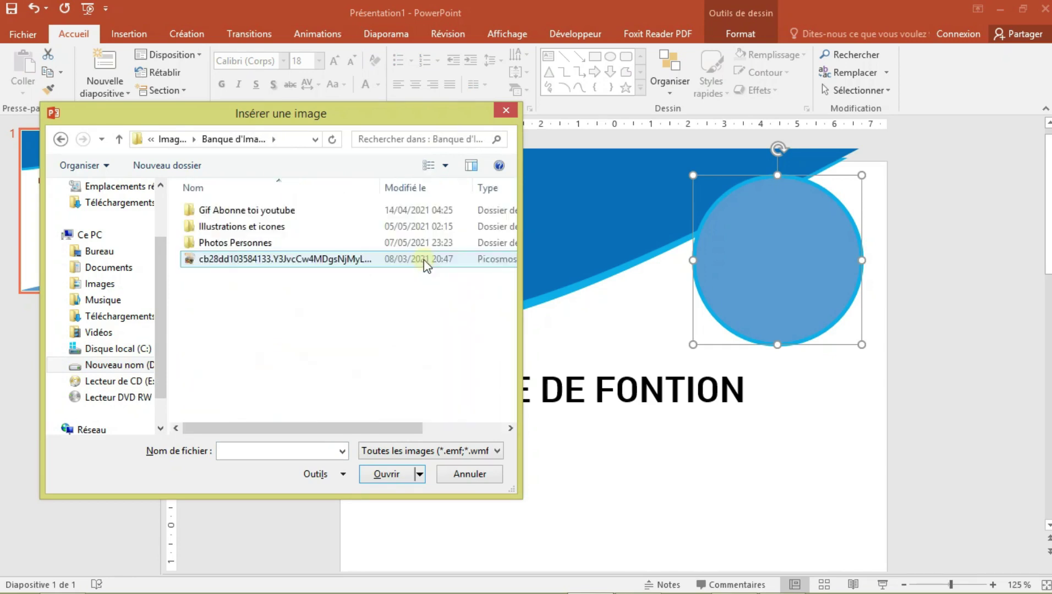
left_click(259, 244)
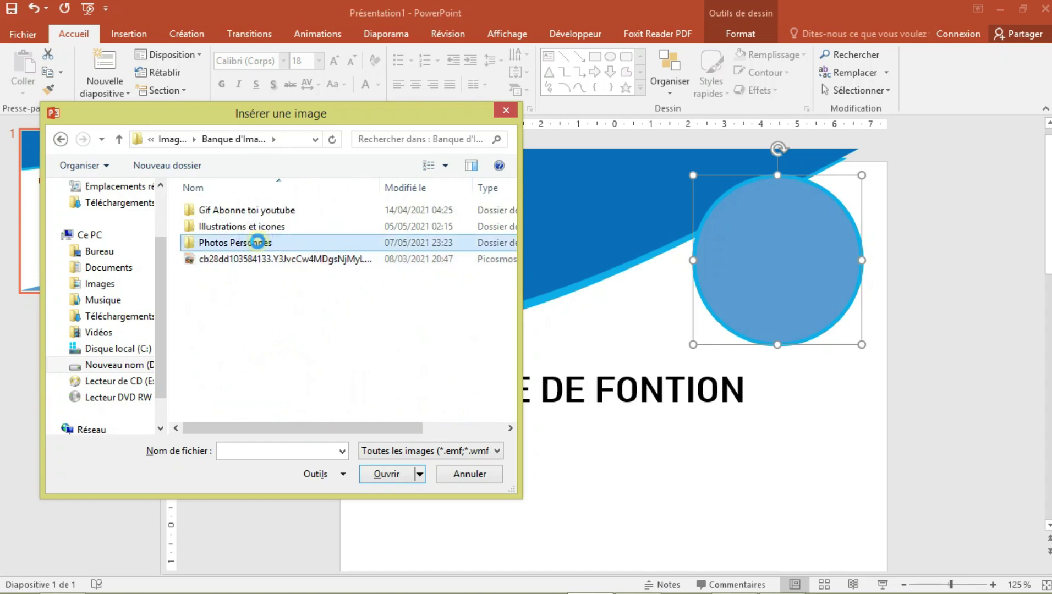
double_click(261, 244)
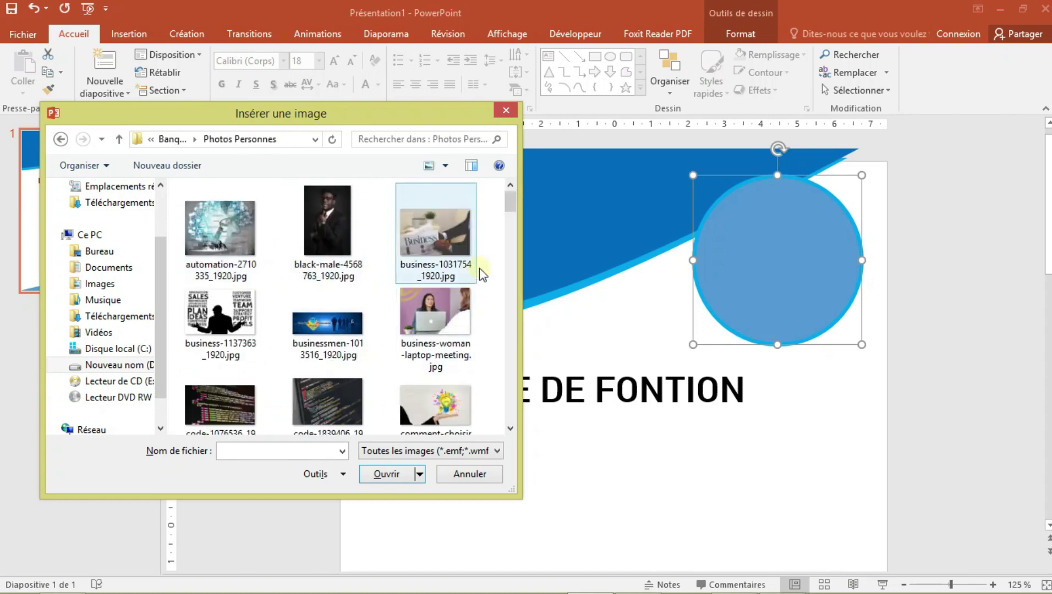
left_click_drag(510, 217, 483, 420)
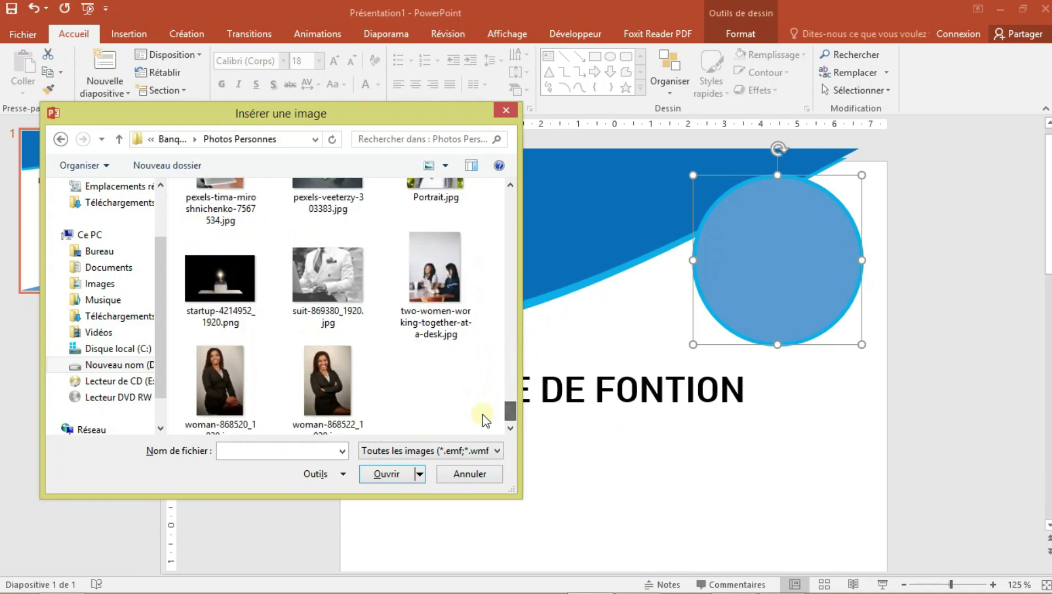
left_click(357, 400)
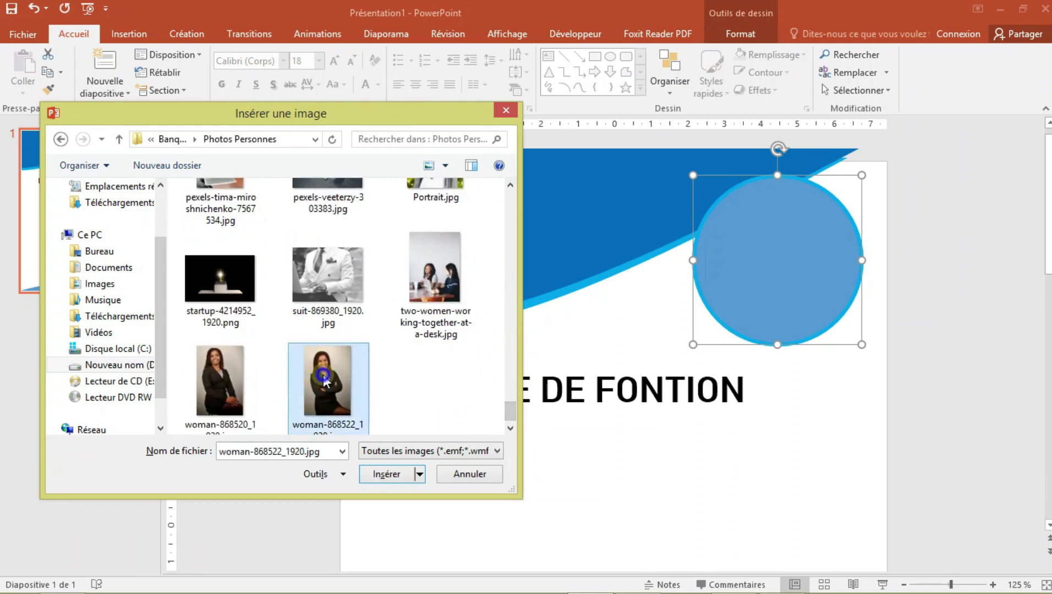
left_click(391, 476)
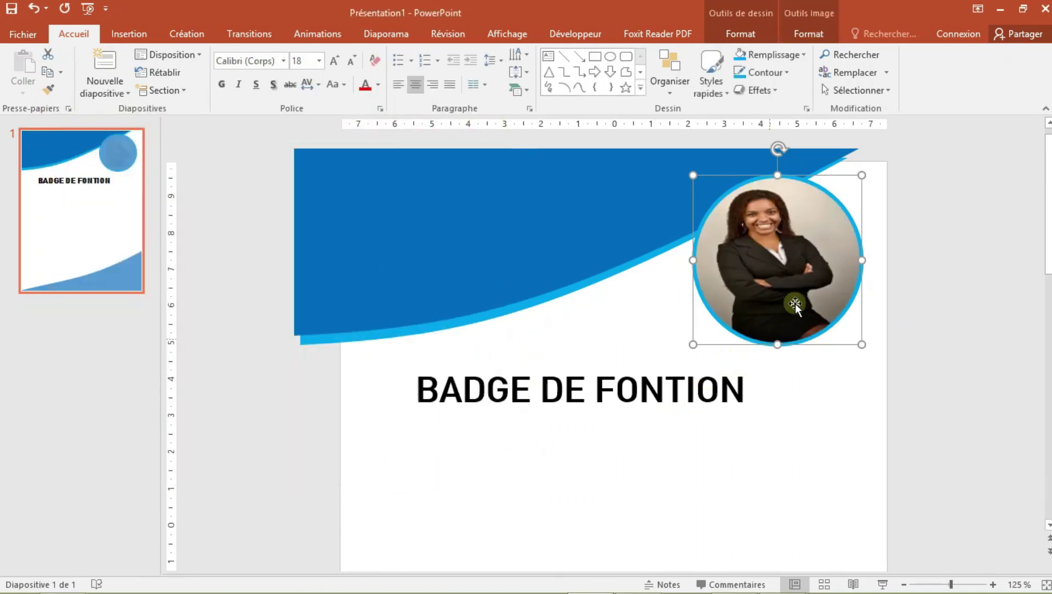
Step: Crop the circular photo, enlarging the picture so the woman's head and arms fill the circle
left_click(818, 33)
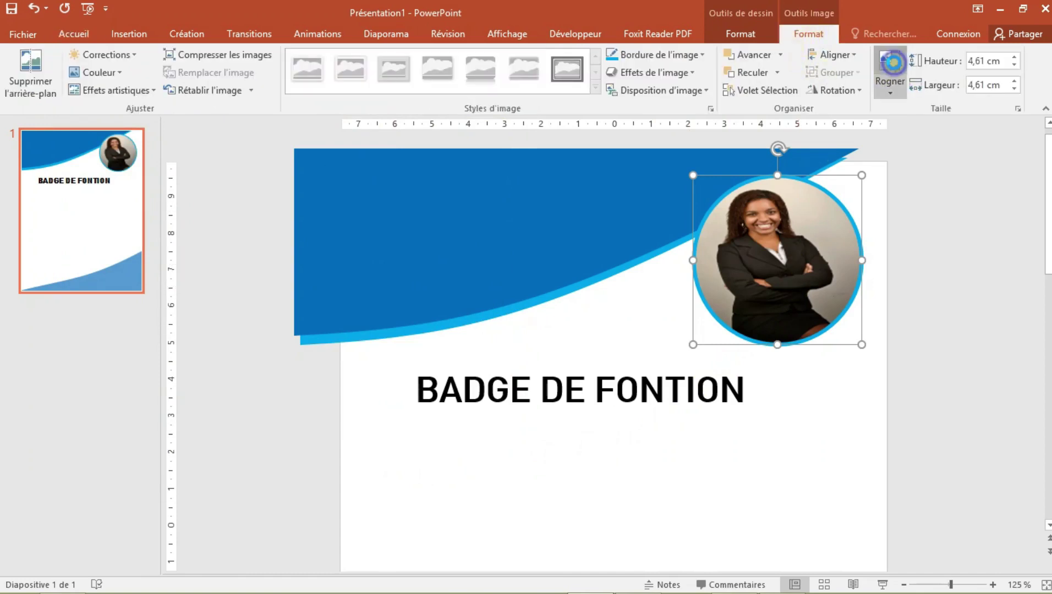
left_click(892, 62)
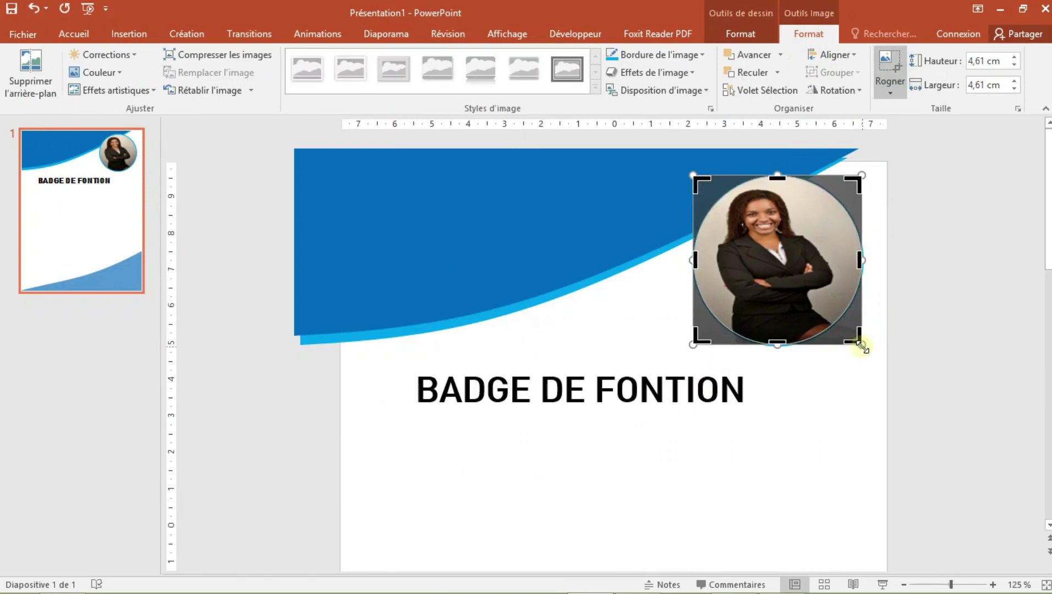
left_click_drag(861, 347, 901, 383)
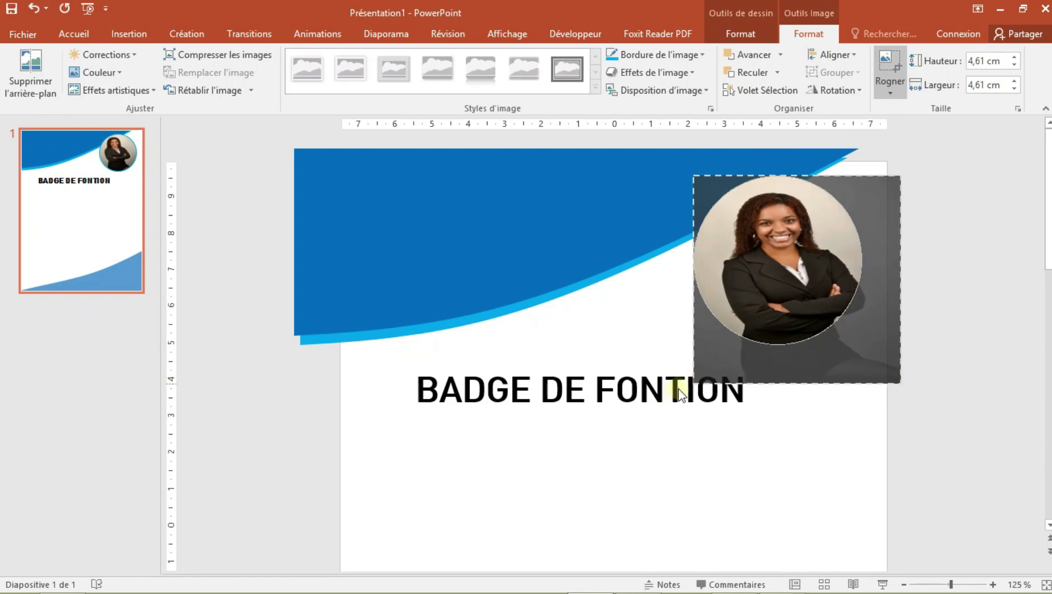
left_click_drag(688, 388, 678, 400)
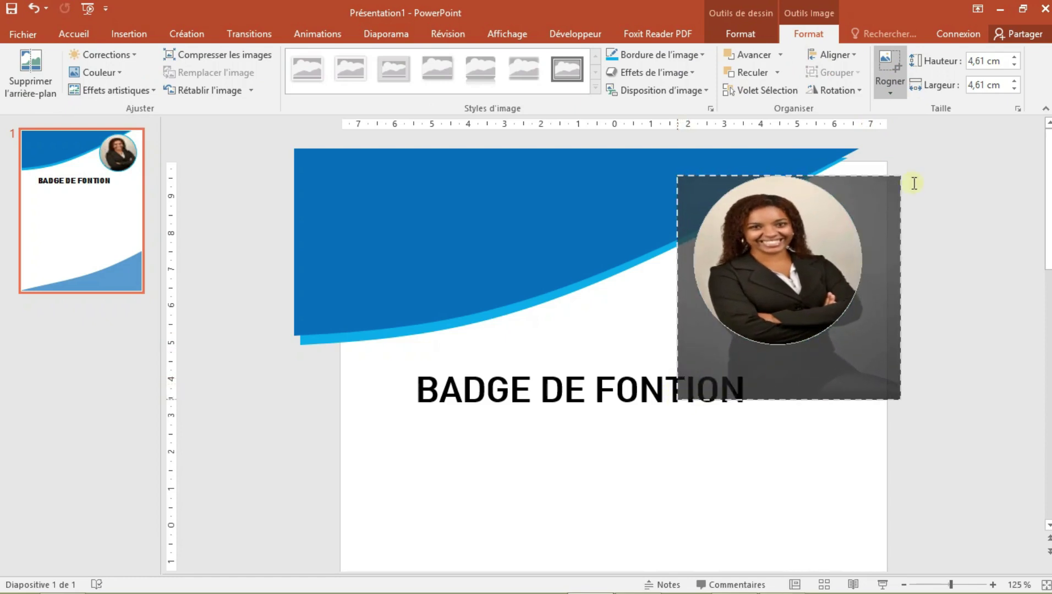
left_click_drag(901, 175, 905, 166)
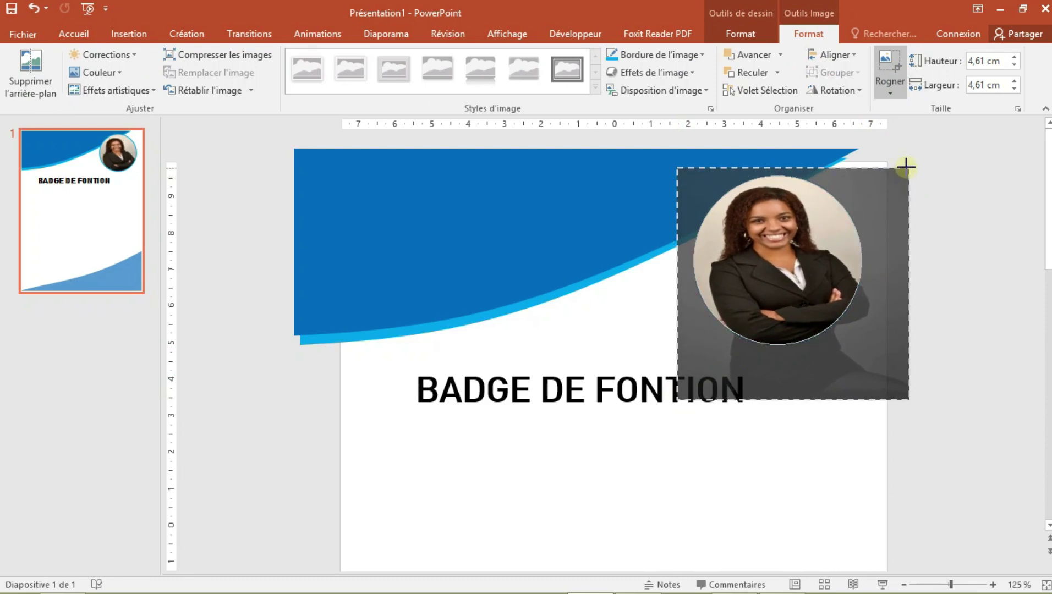
left_click_drag(905, 166, 904, 166)
left_click(958, 252)
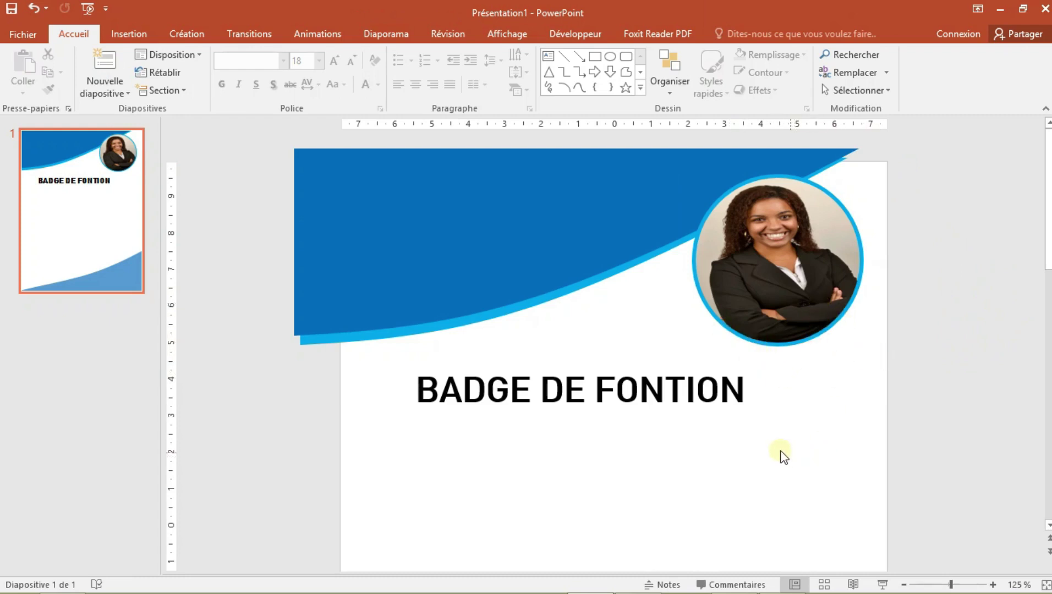
Step: Drag the BADGE DE FONTION title up to sit snugly beneath the header curve
left_click(594, 421)
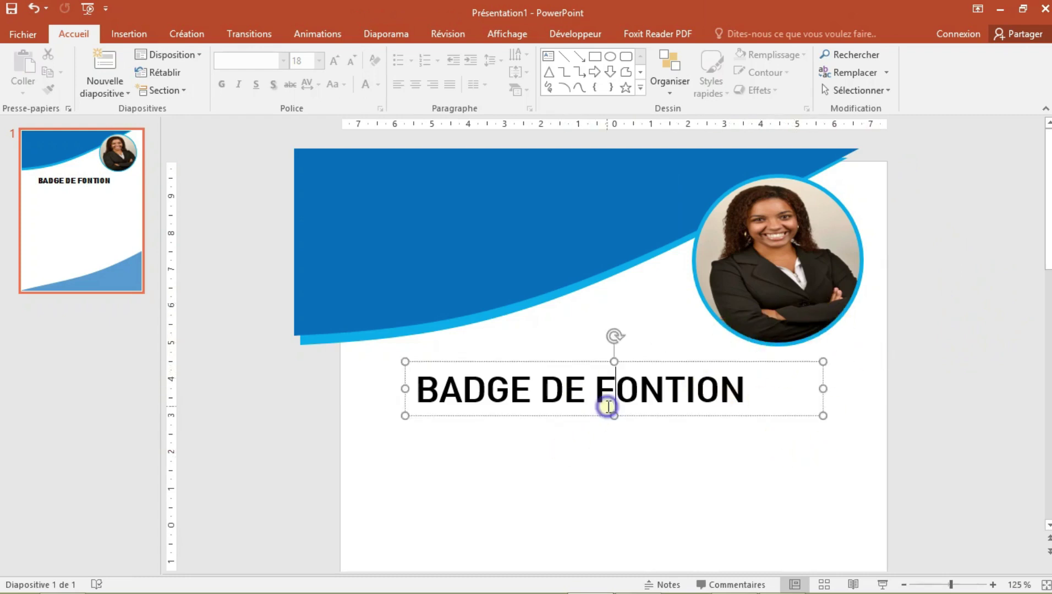
left_click_drag(636, 416, 640, 392)
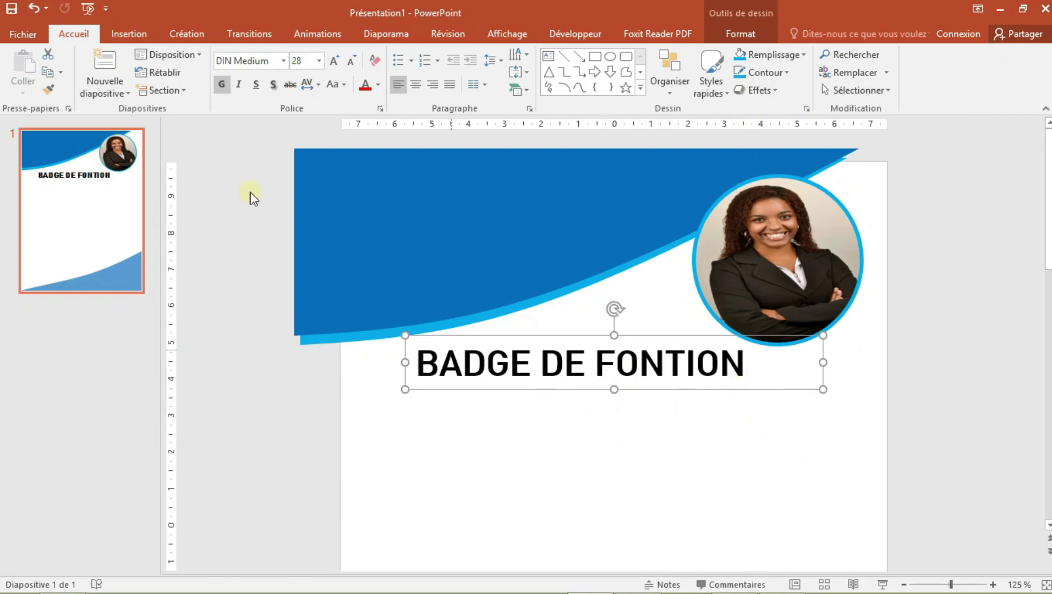
left_click(672, 455)
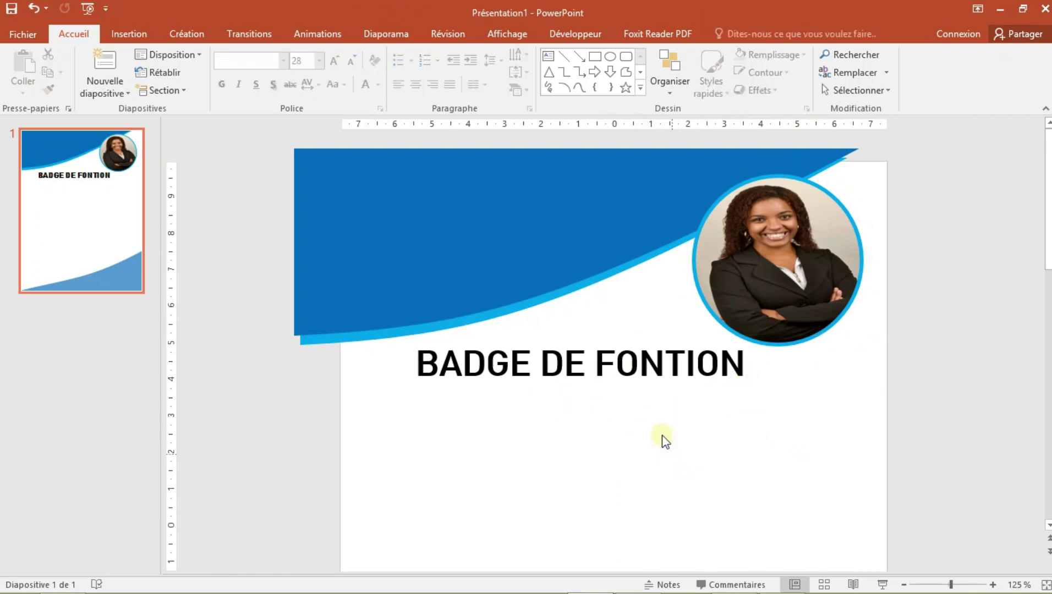
scroll(663, 429, "down", 1)
scroll(666, 422, "down", 2)
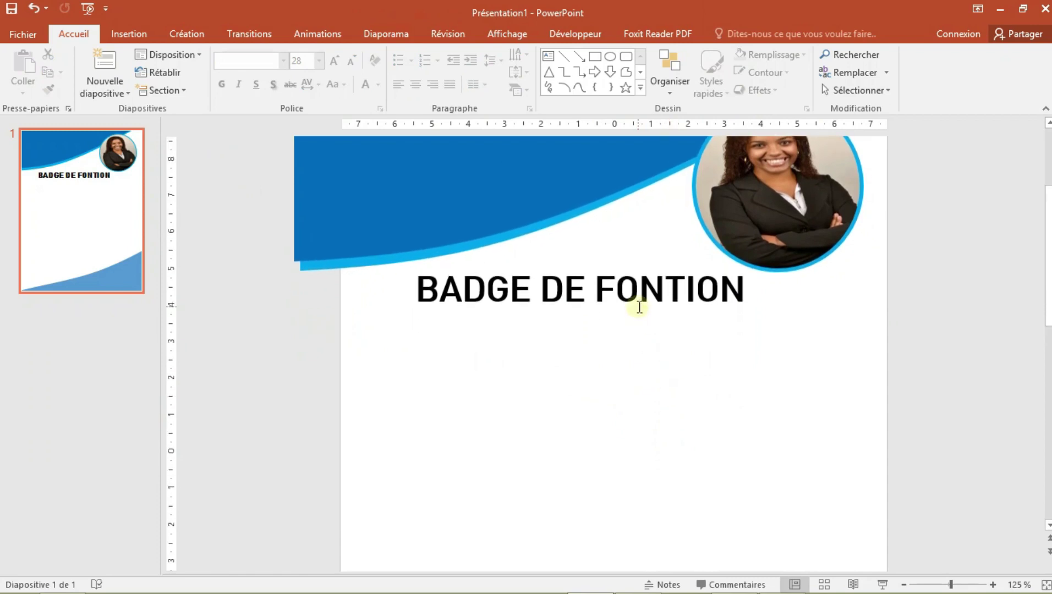
scroll(641, 292, "down", 1)
scroll(643, 280, "down", 1)
left_click(646, 279)
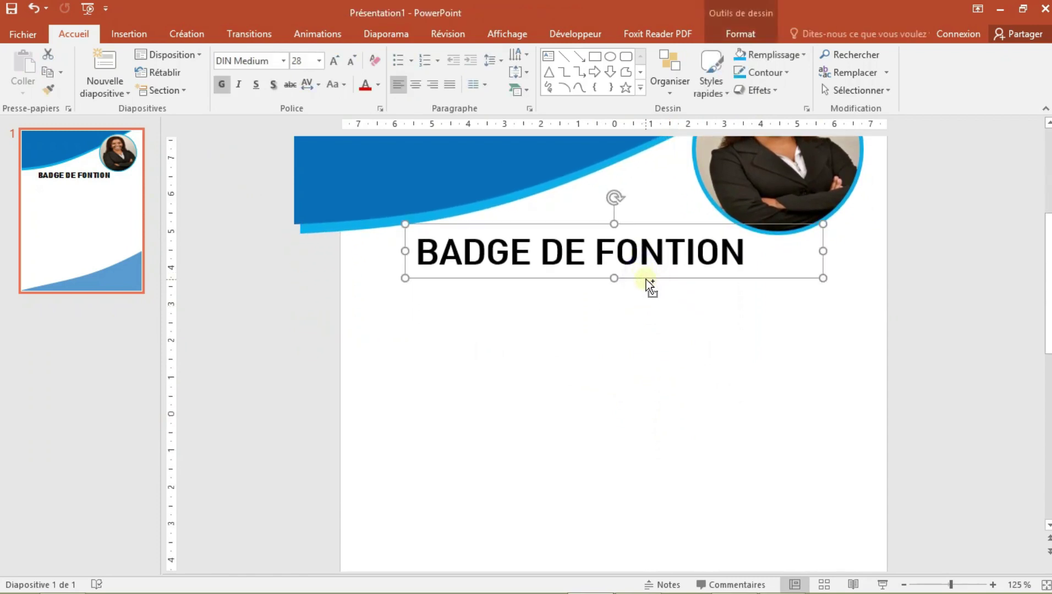
Step: Copy the title below it at size 20, replace its text with NOMS, and narrow the box
mouse_move(646, 279)
left_mouse_down()
mouse_move(703, 353)
mouse_move(648, 347)
left_mouse_up()
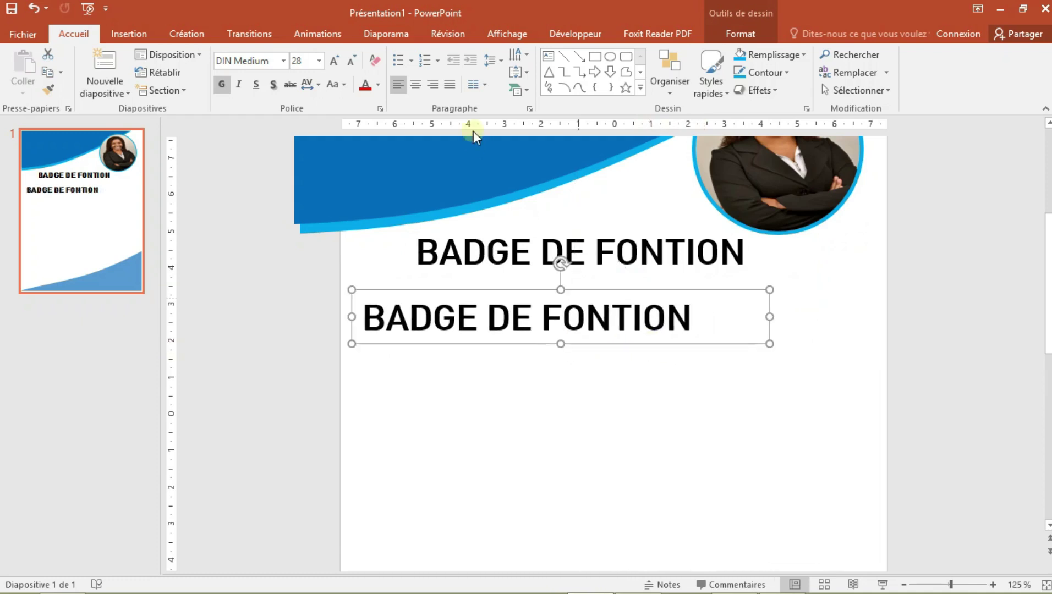
left_click(350, 59)
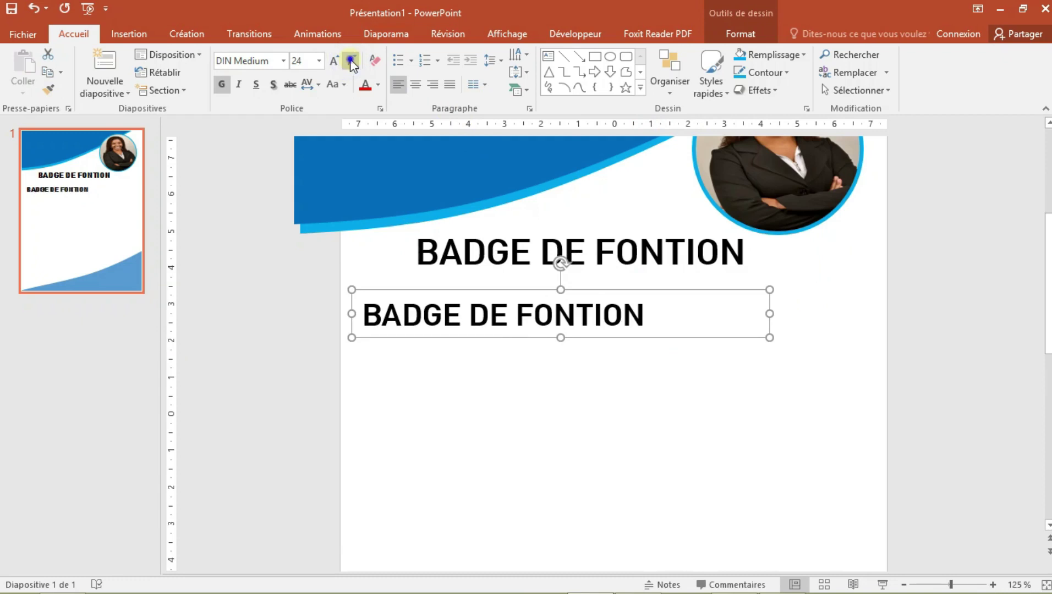
left_click(350, 59)
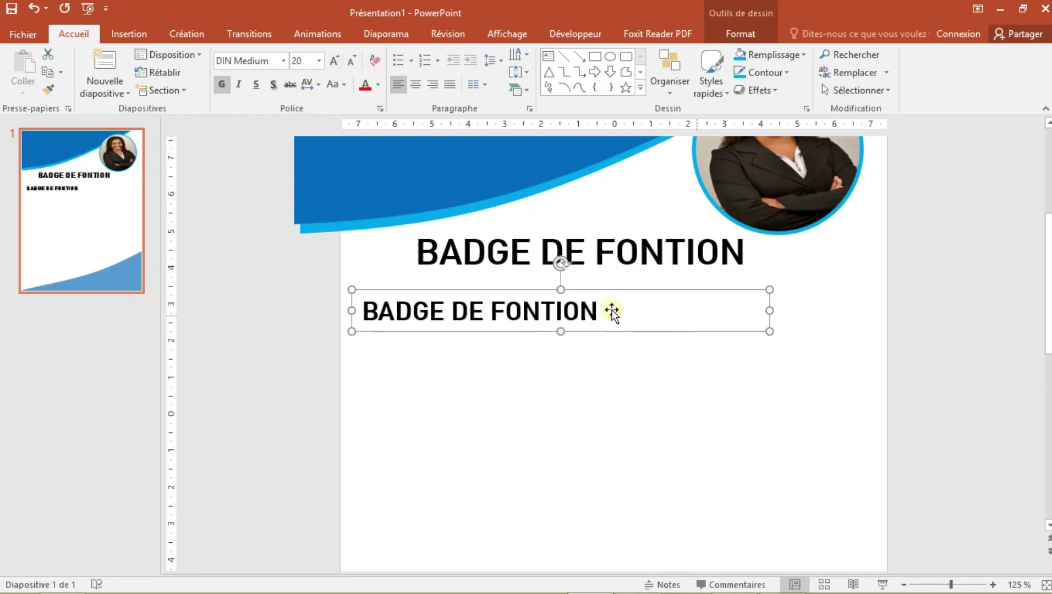
left_click_drag(599, 309, 395, 310)
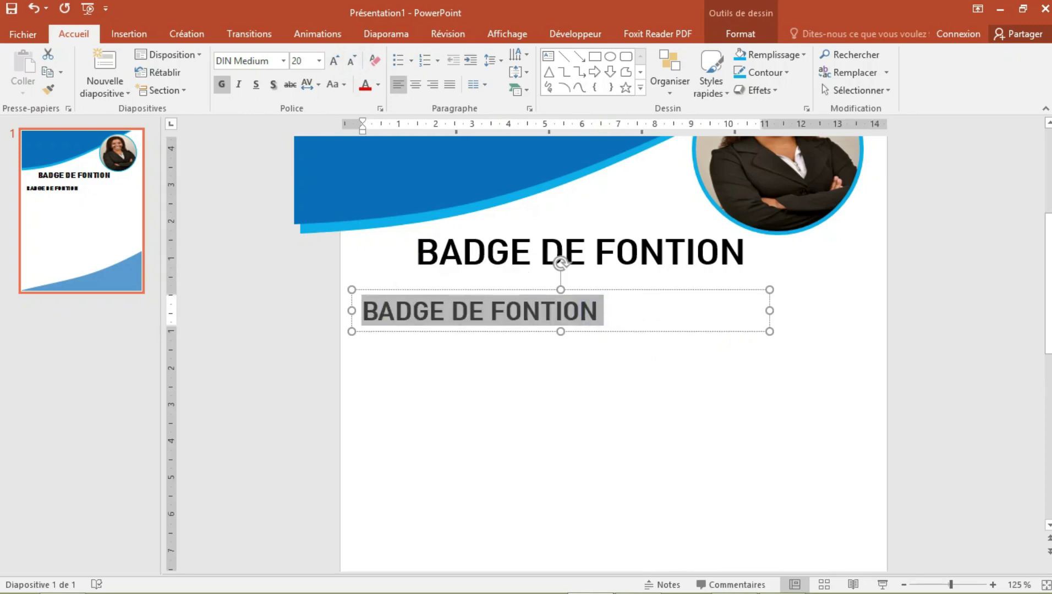
type("NOMS")
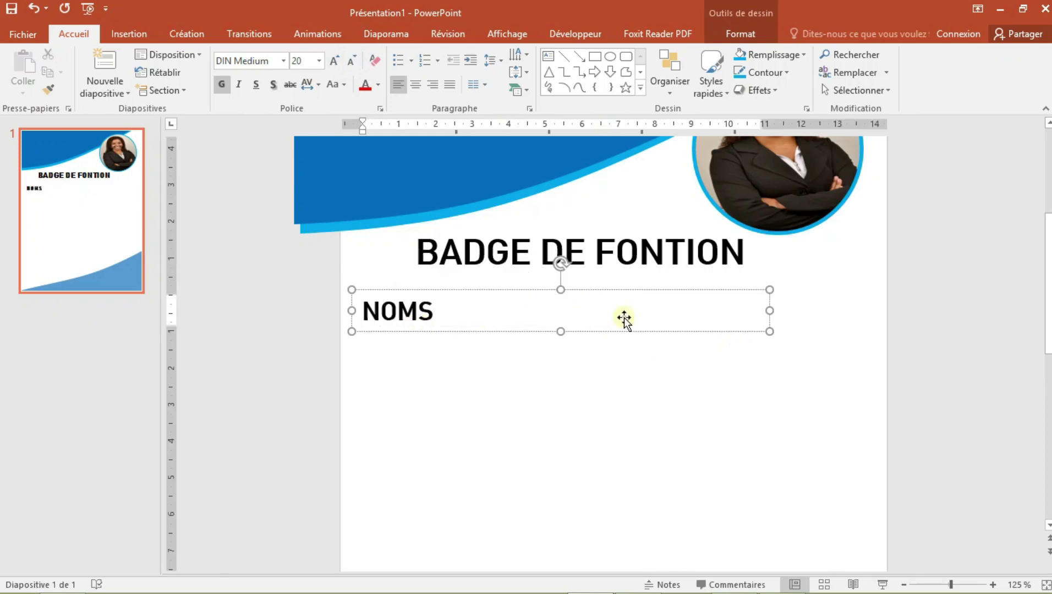
mouse_move(770, 311)
left_mouse_down()
mouse_move(463, 308)
mouse_move(444, 322)
mouse_move(421, 380)
left_mouse_up()
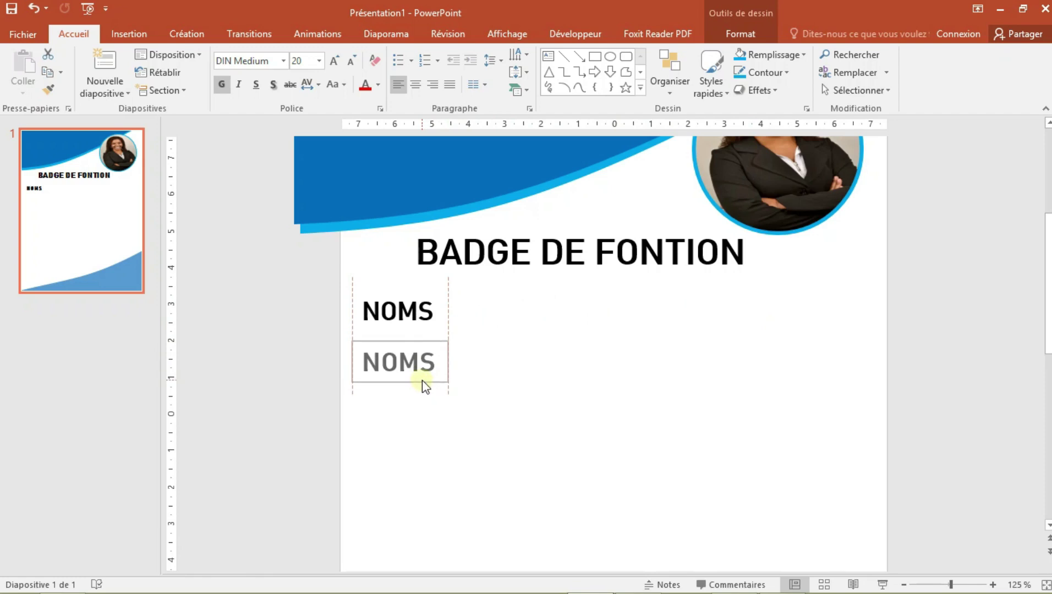
Step: Make a second label reading PRÉNOMS using the MAJUSCULES case option, widened to one line
left_click(368, 363)
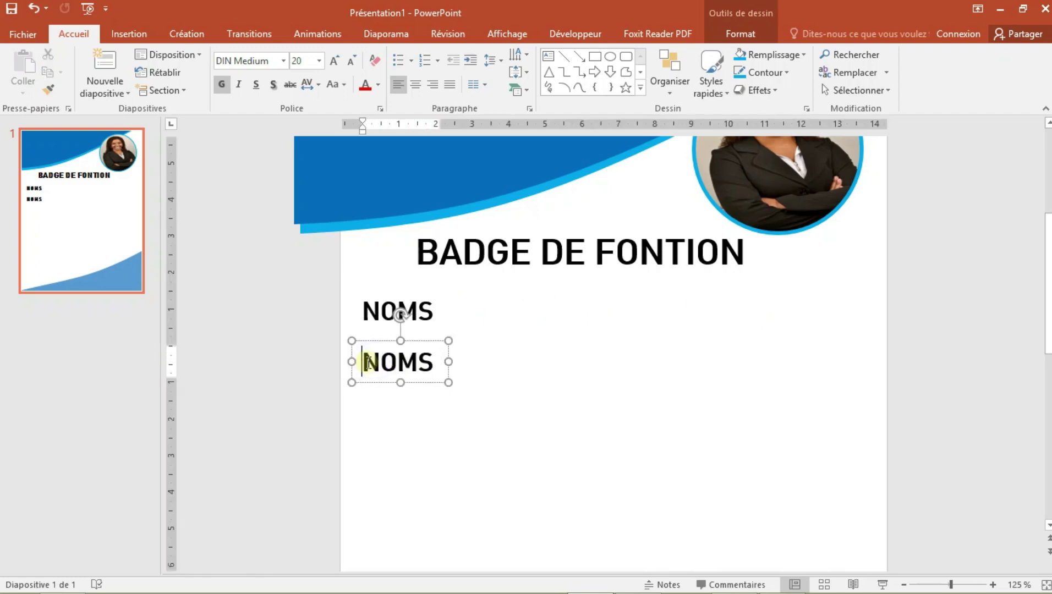
type("p")
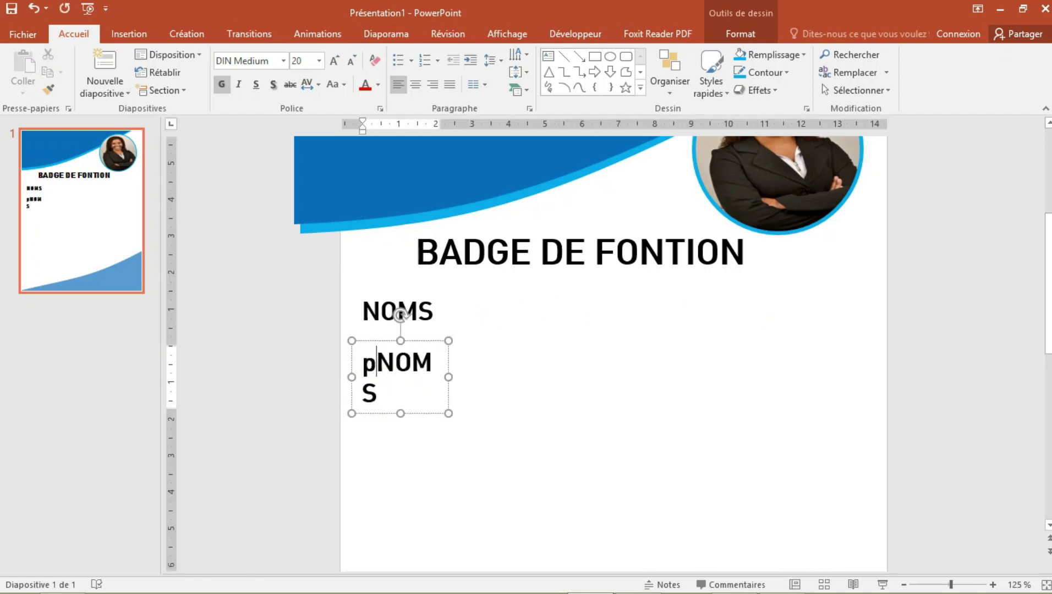
type("ré")
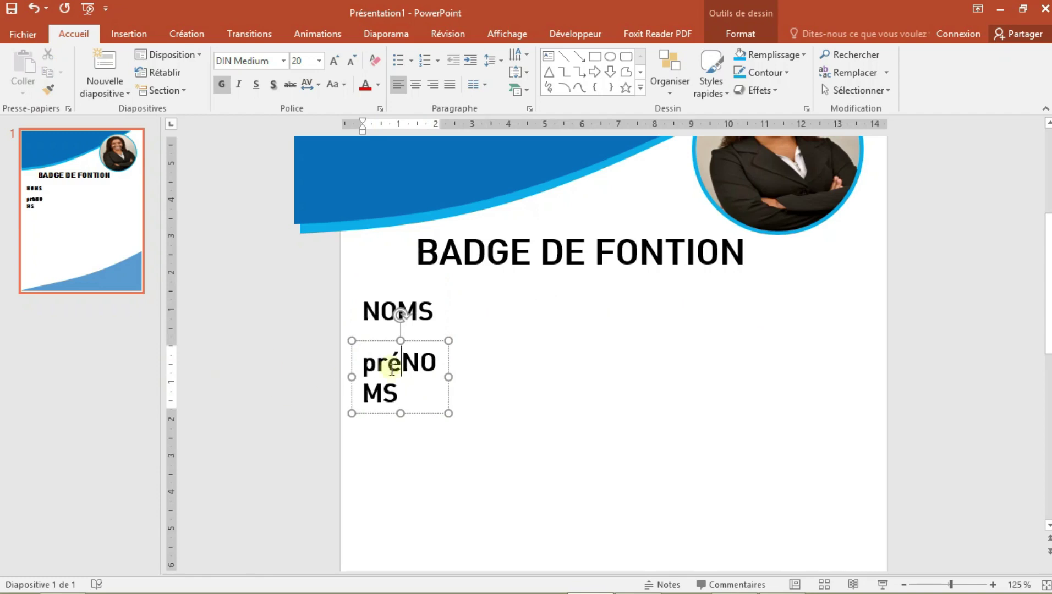
left_click(456, 377)
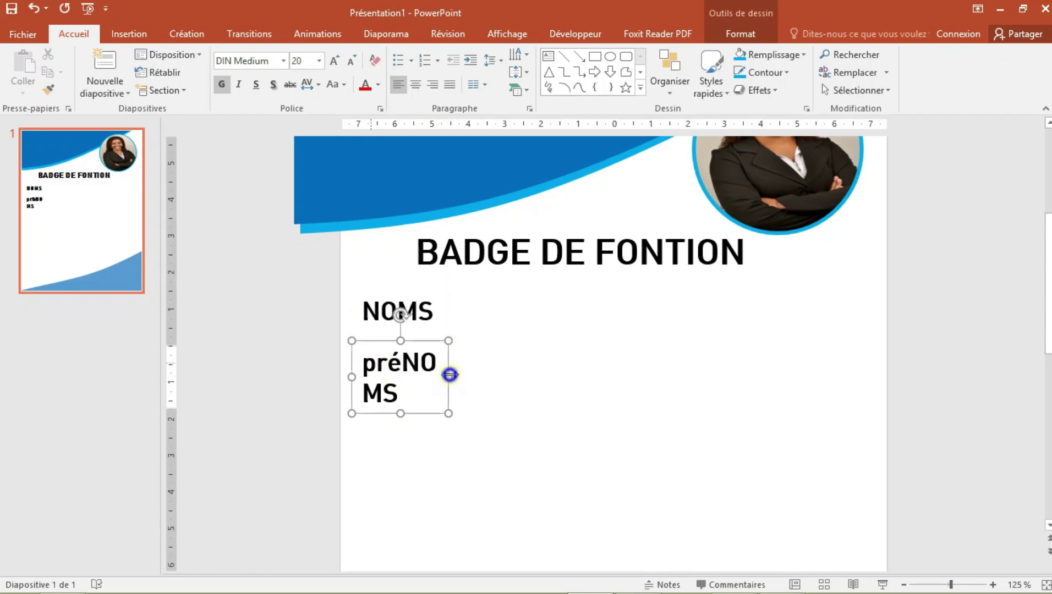
left_click(335, 85)
left_click(361, 142)
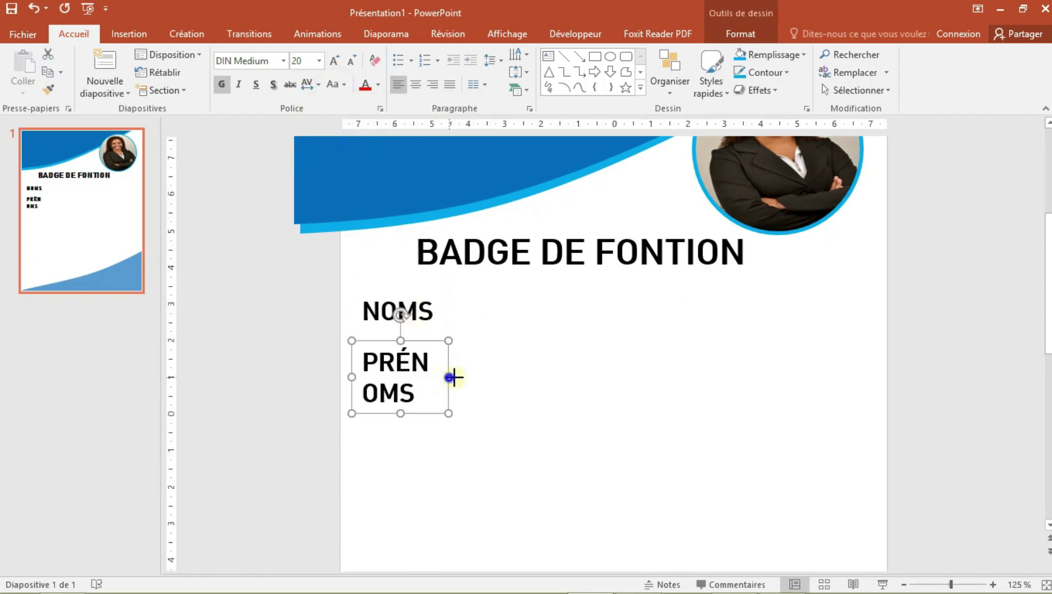
left_click_drag(453, 377, 504, 377)
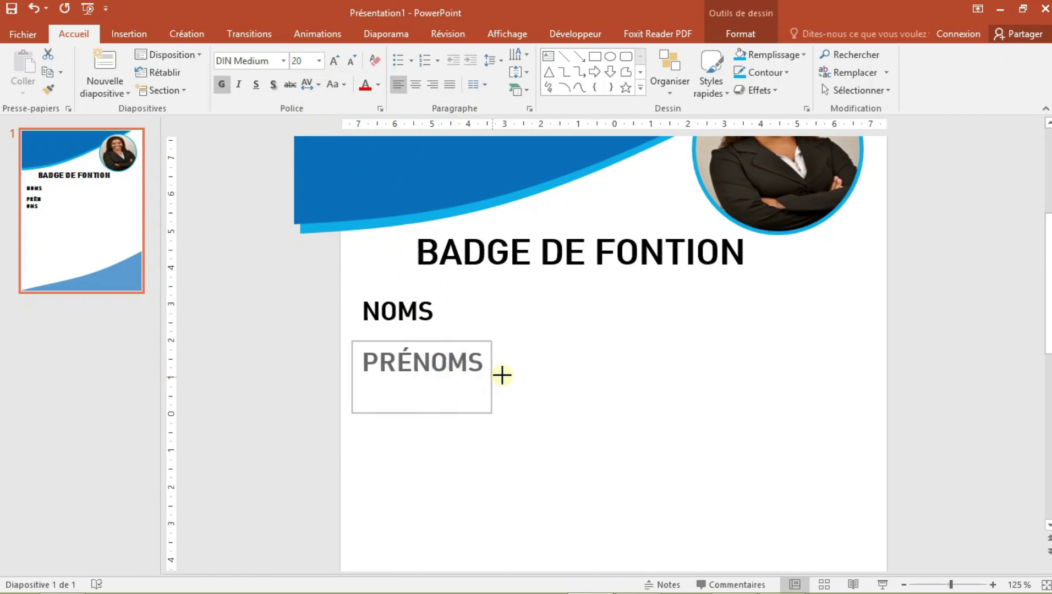
Step: Append ' :' to the NOMS and PRÉNOMS labels, widening the boxes to keep one line
left_click(443, 306)
left_click(433, 309)
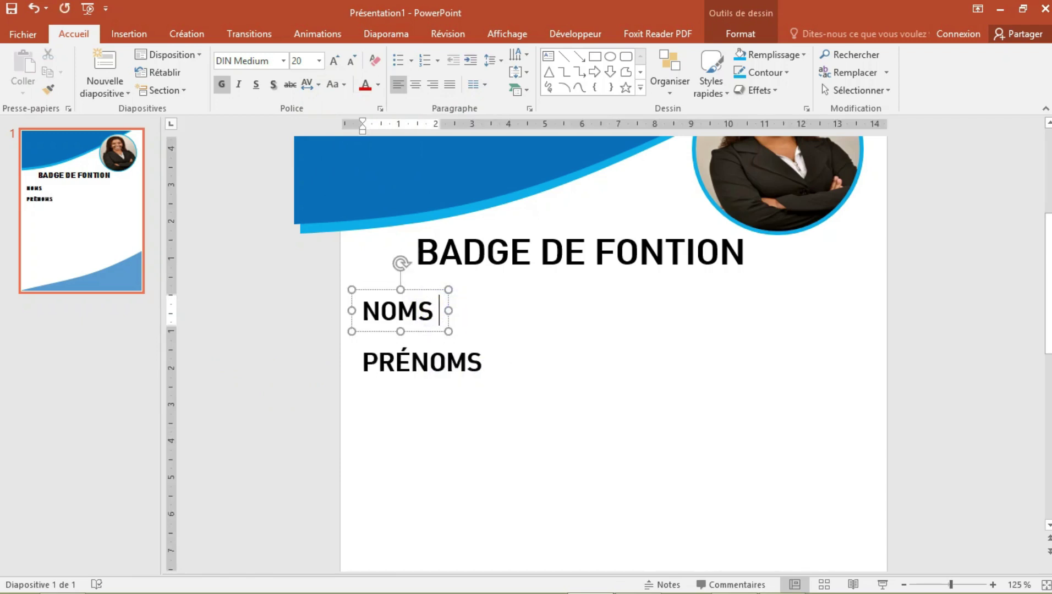
key("Return")
type("/")
key("BackSpace")
type(":")
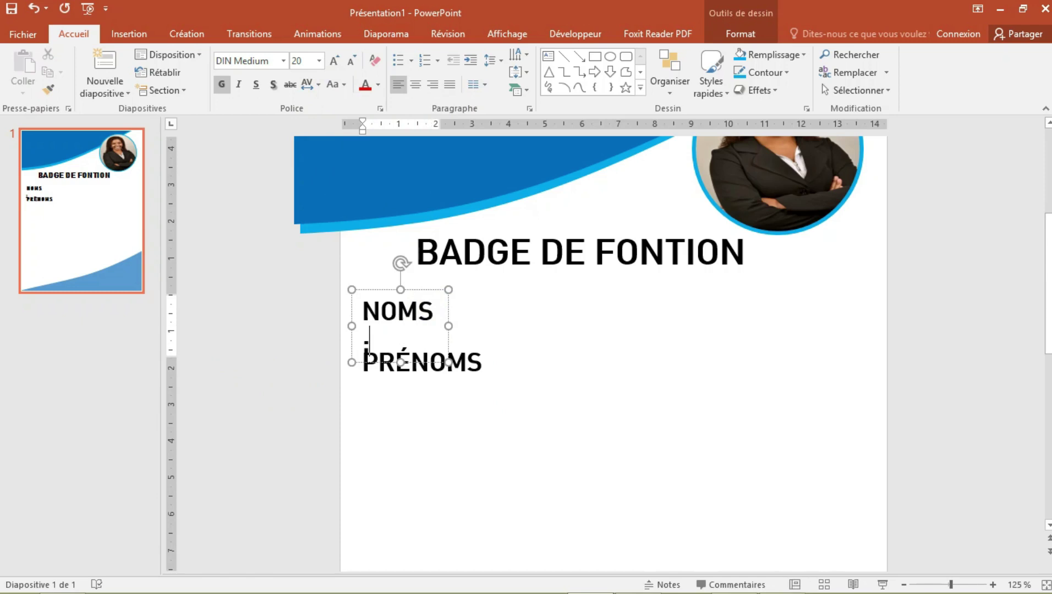
left_click_drag(450, 324, 477, 325)
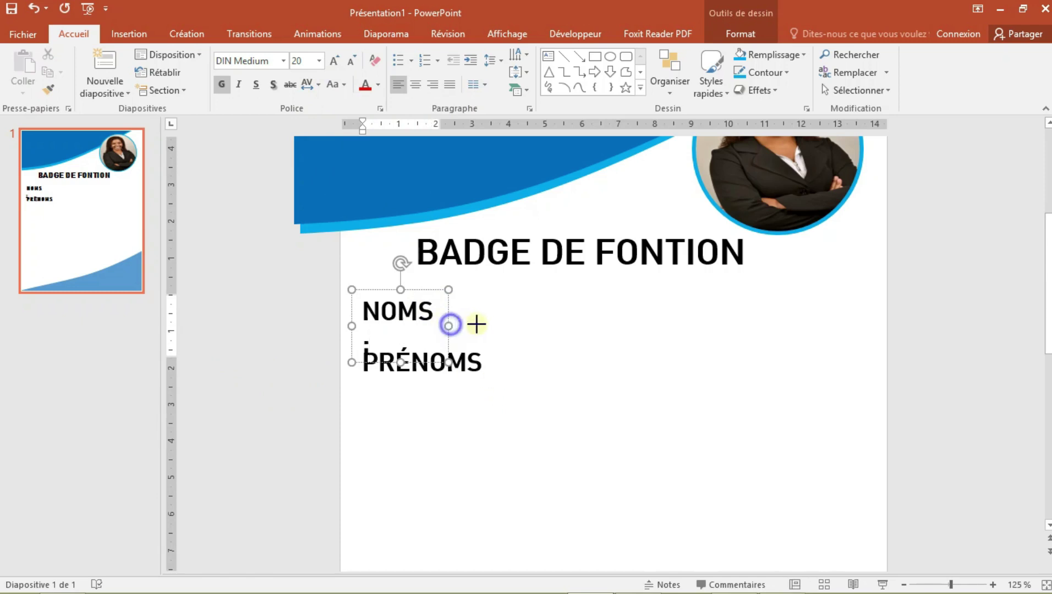
left_click(445, 312)
key("BackSpace")
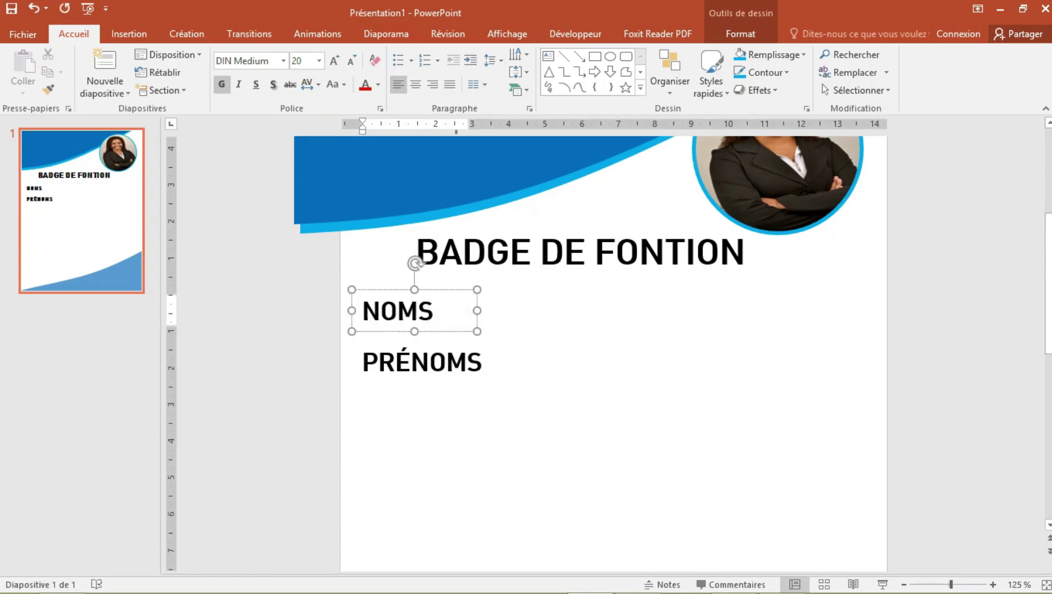
type(" :")
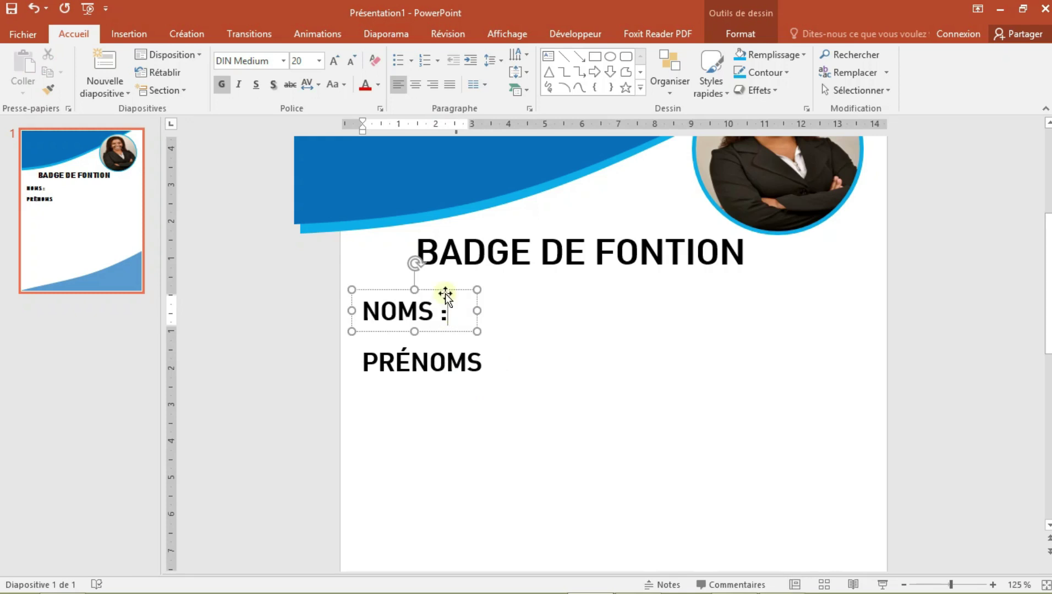
left_click(482, 361)
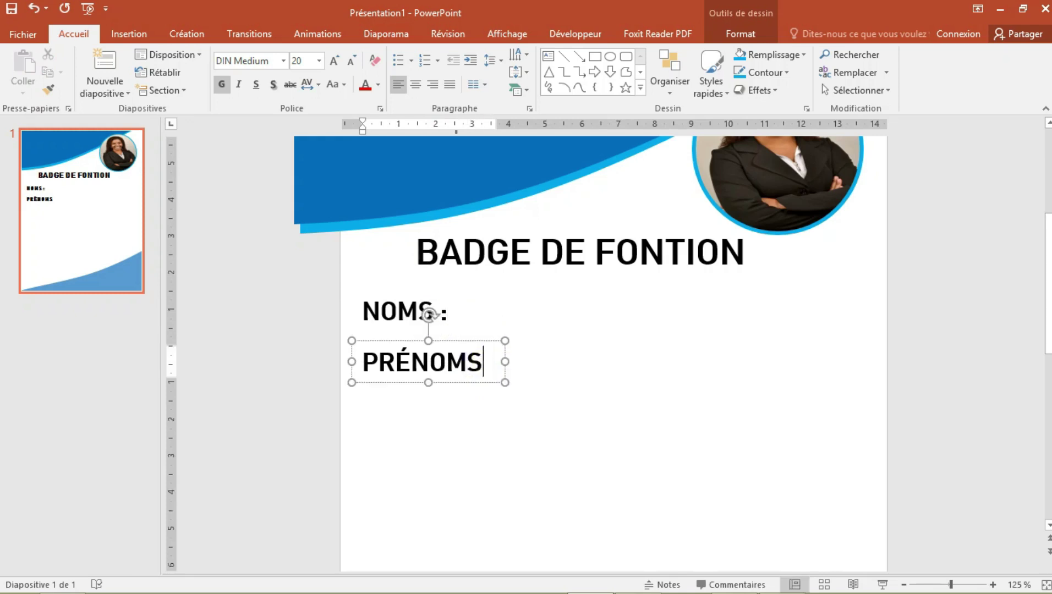
type(";")
key("BackSpace")
Step: Complete the 'PRÉNOMS :' label and slightly resize the round photo
type(":")
left_click_drag(504, 379, 526, 376)
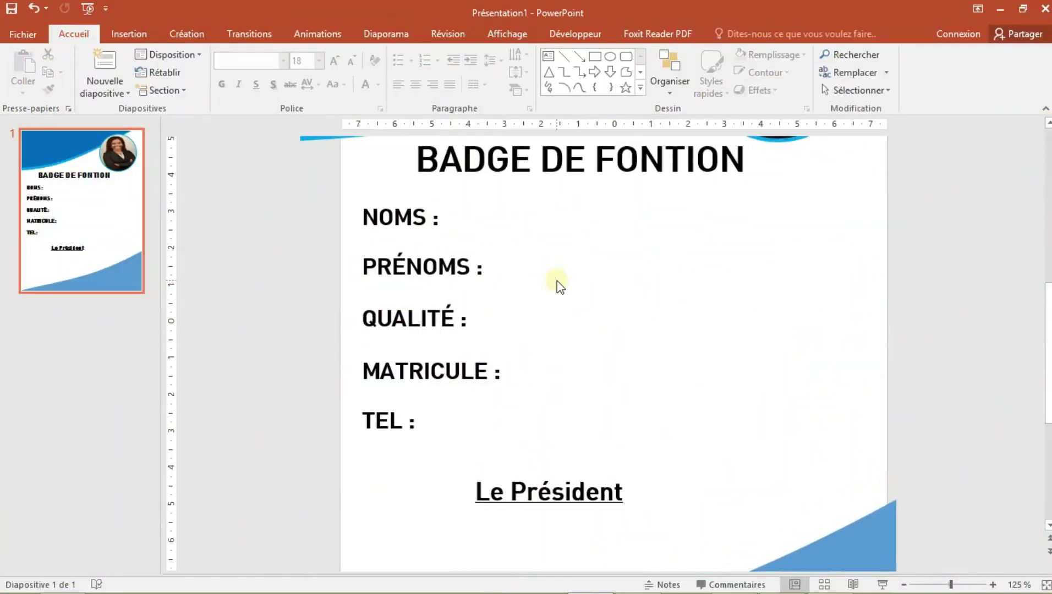
left_click(646, 202)
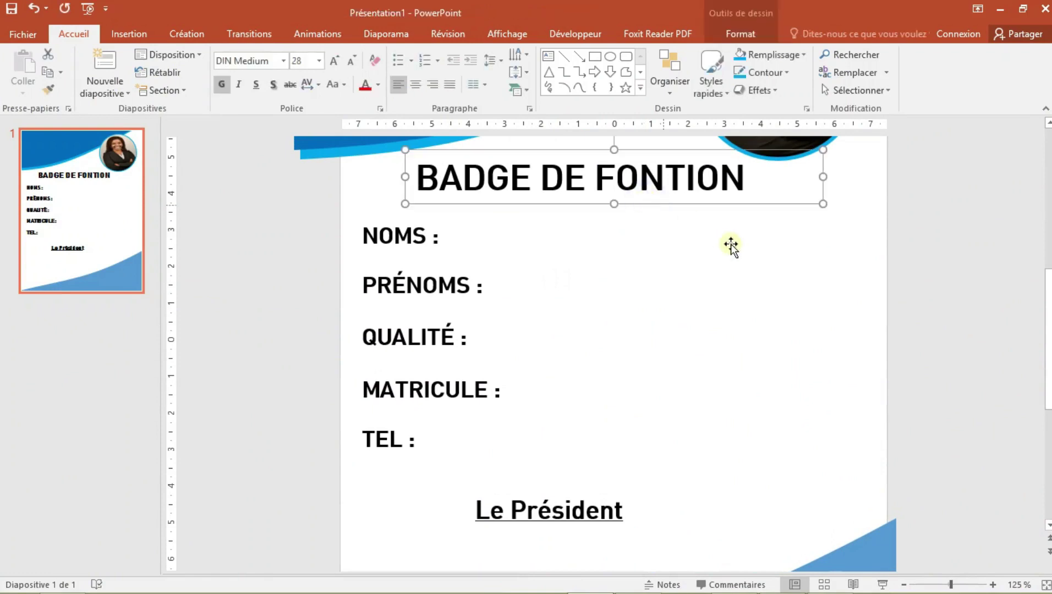
scroll(730, 244, "up", 5)
scroll(851, 285, "up", 1)
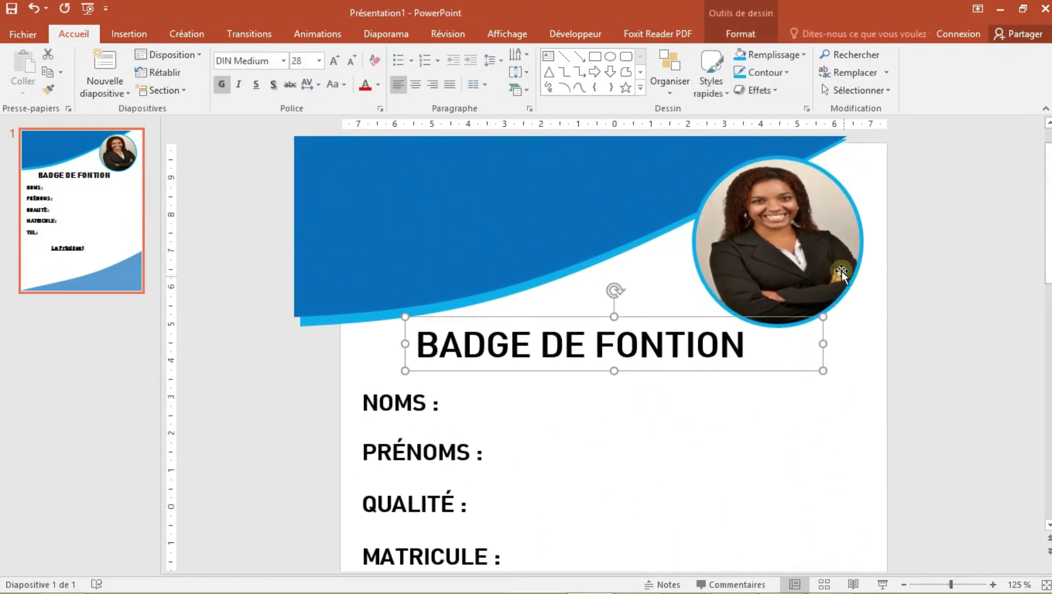
left_click(746, 307)
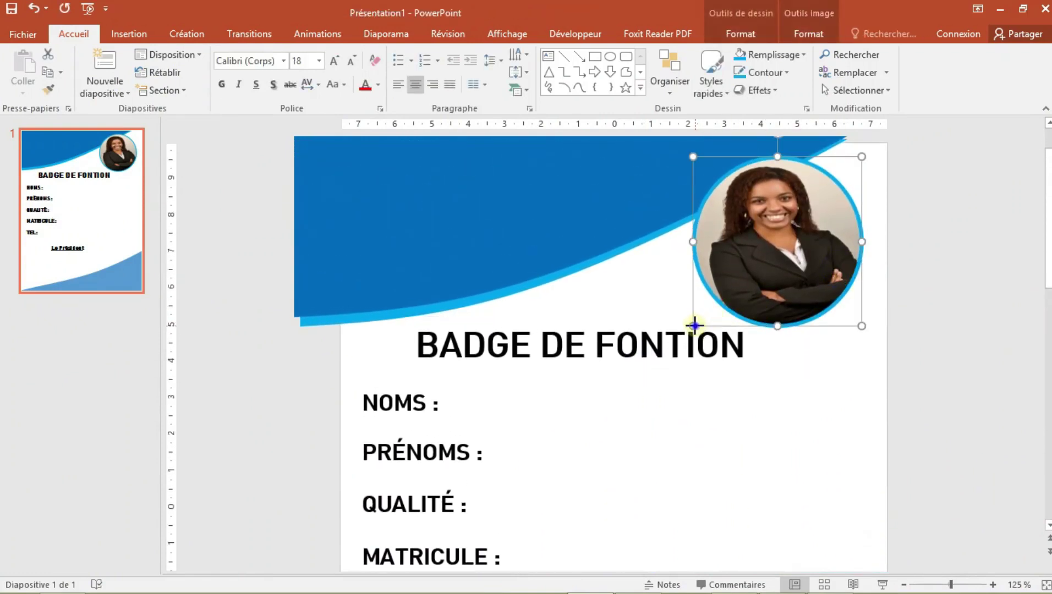
left_click_drag(694, 325, 709, 320)
left_click_drag(780, 271, 780, 271)
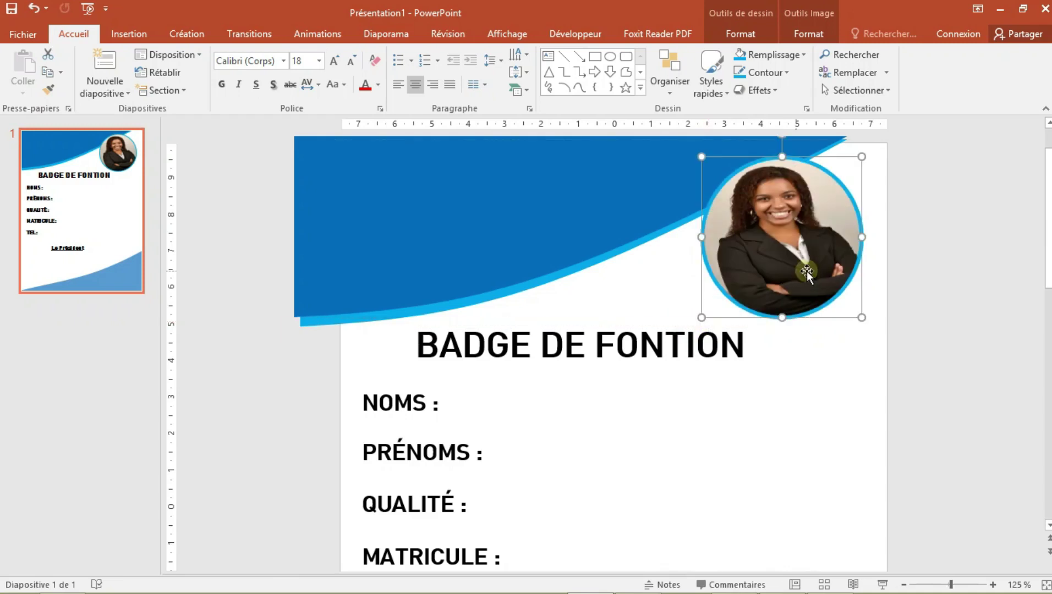
scroll(812, 281, "up", 1)
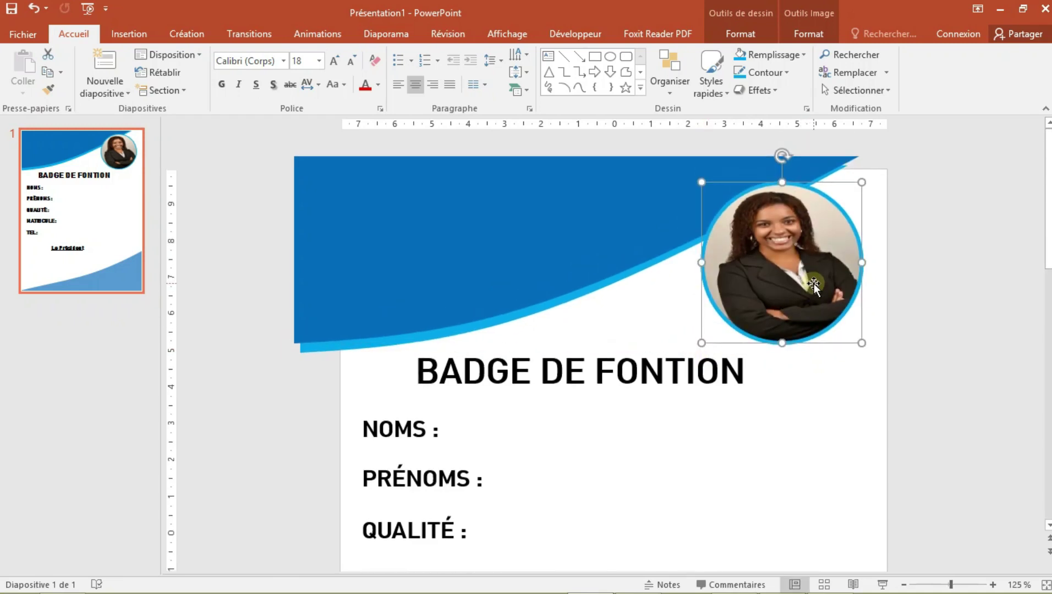
key("ctrl+z")
Step: Narrow the BADGE DE FONTION title box to its text and centre it horizontally on the slide
left_click(728, 389)
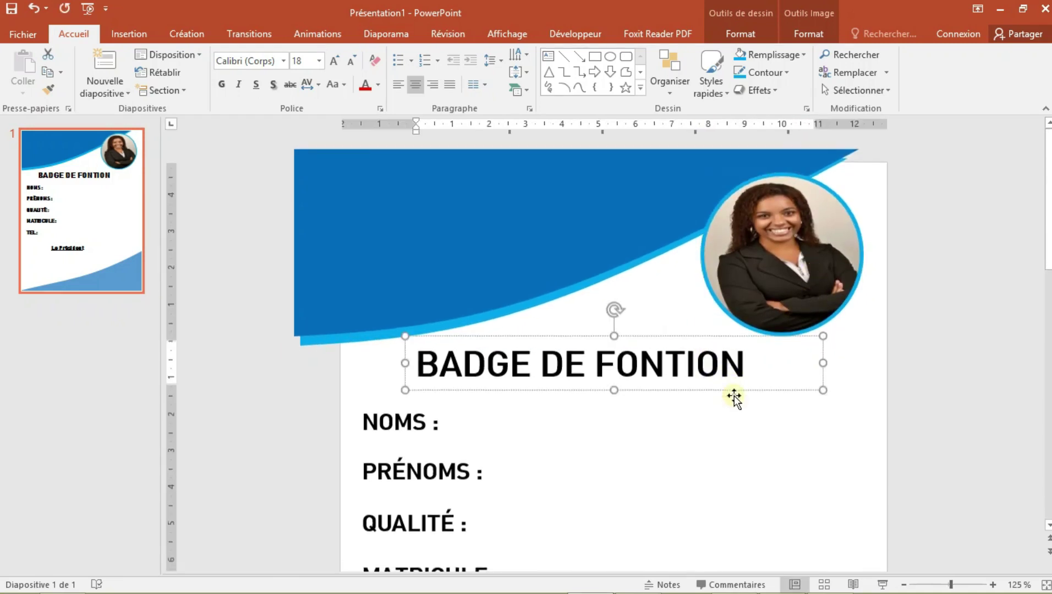
left_click_drag(732, 393, 758, 382)
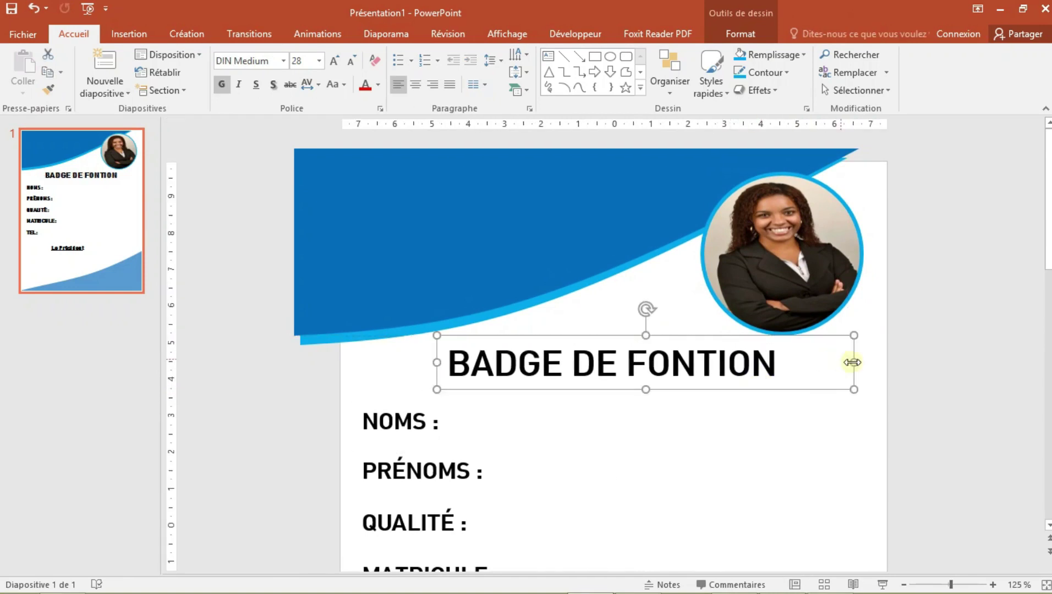
left_click_drag(853, 363, 786, 363)
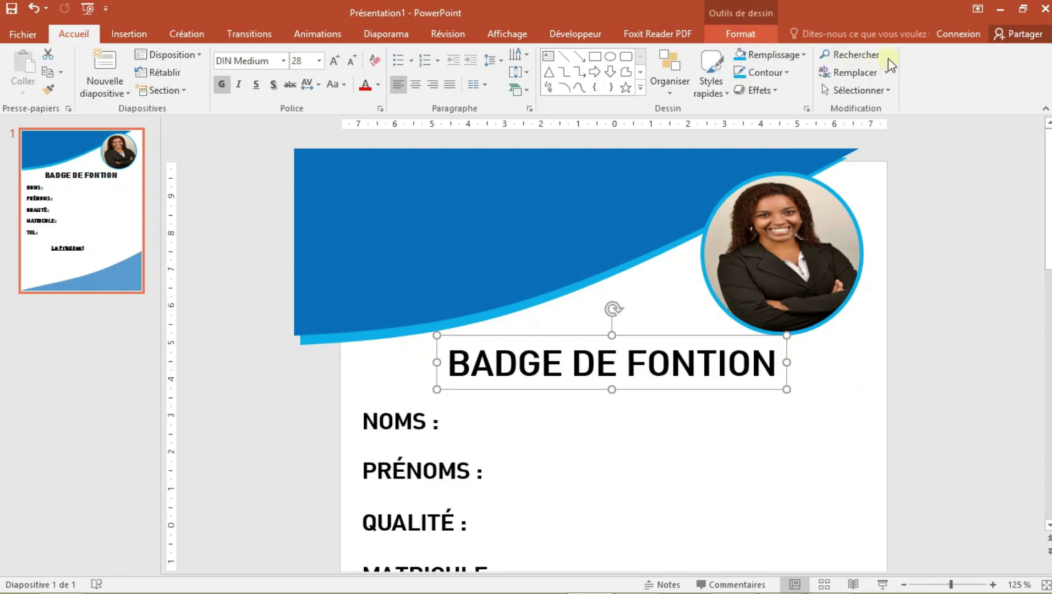
left_click(772, 37)
left_click(852, 48)
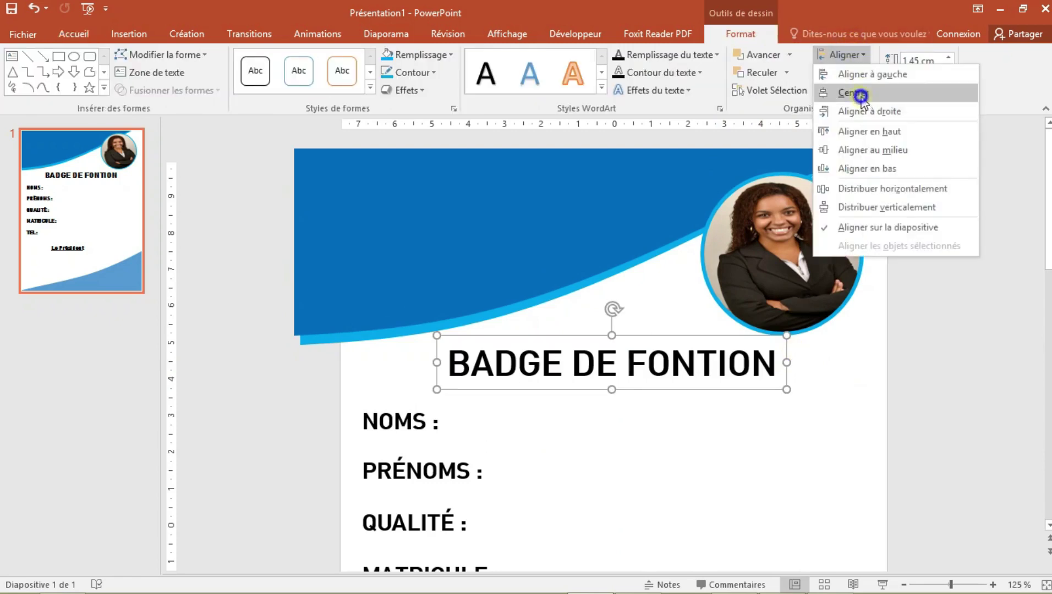
left_click(862, 95)
left_click(807, 423)
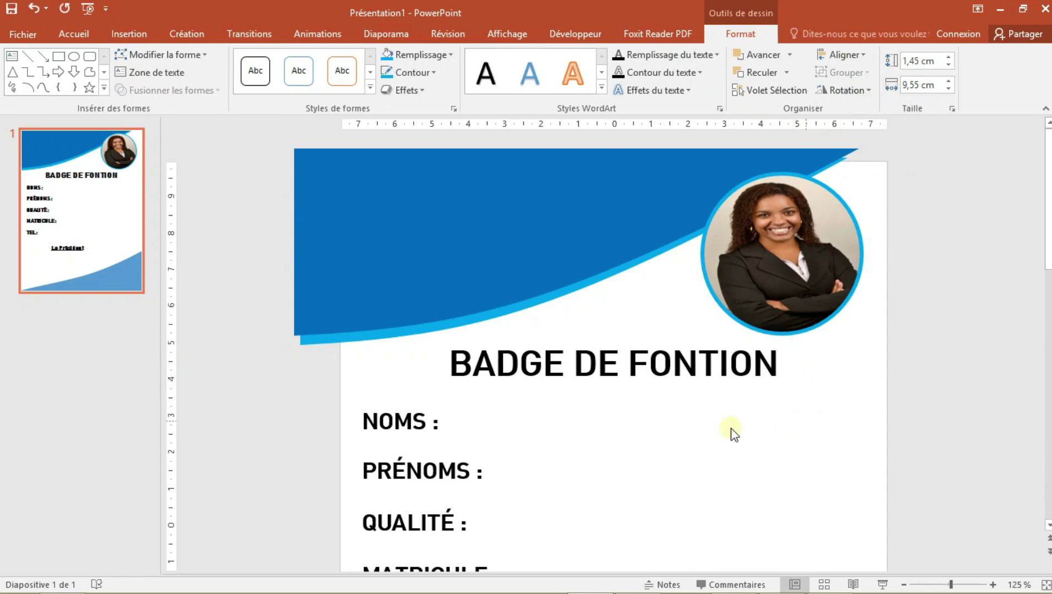
scroll(500, 403, "down", 2)
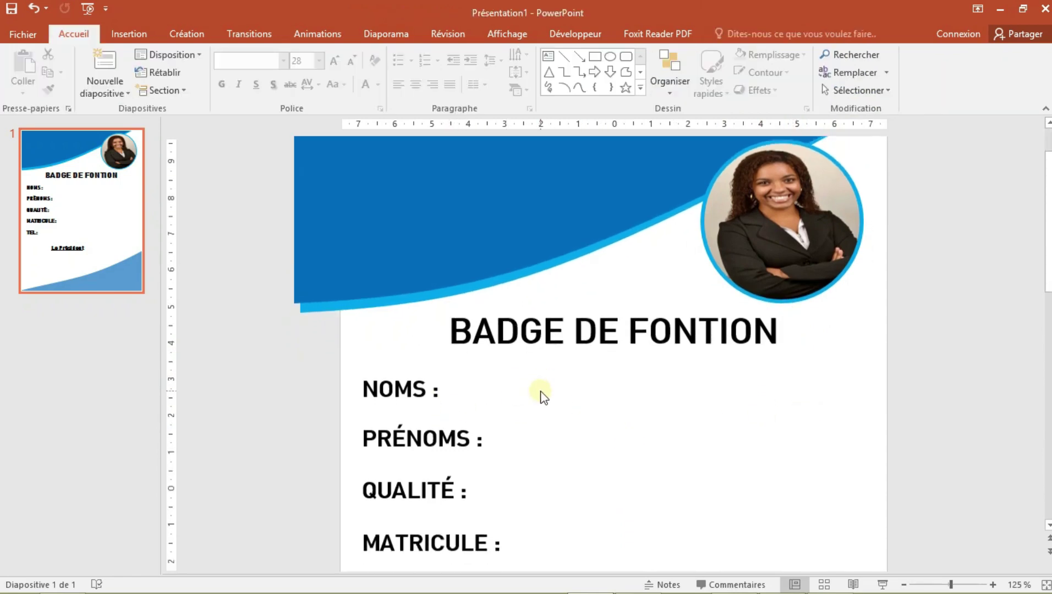
Step: Fill the curved header band dark navy, replacing a first orange-gold choice
scroll(542, 395, "down", 2)
scroll(533, 411, "down", 1)
scroll(526, 406, "down", 1)
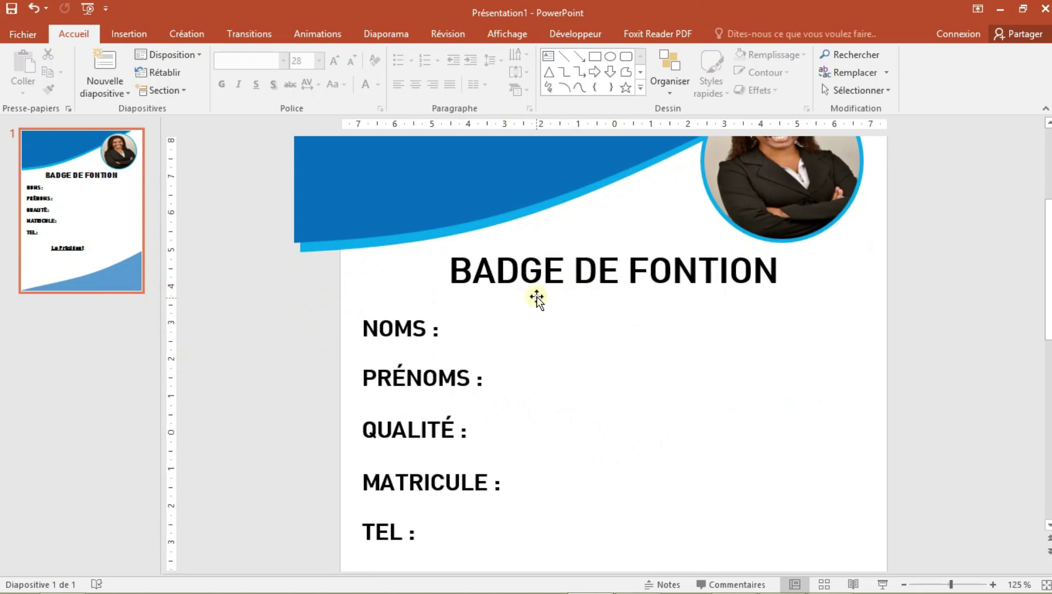
scroll(537, 296, "down", 1)
left_click(491, 207)
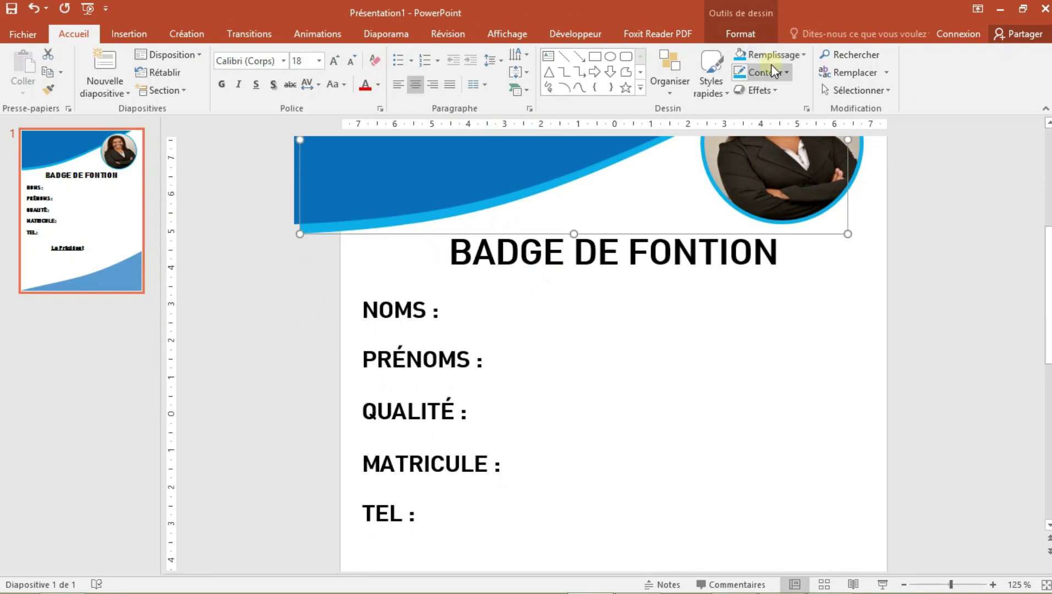
left_click(774, 57)
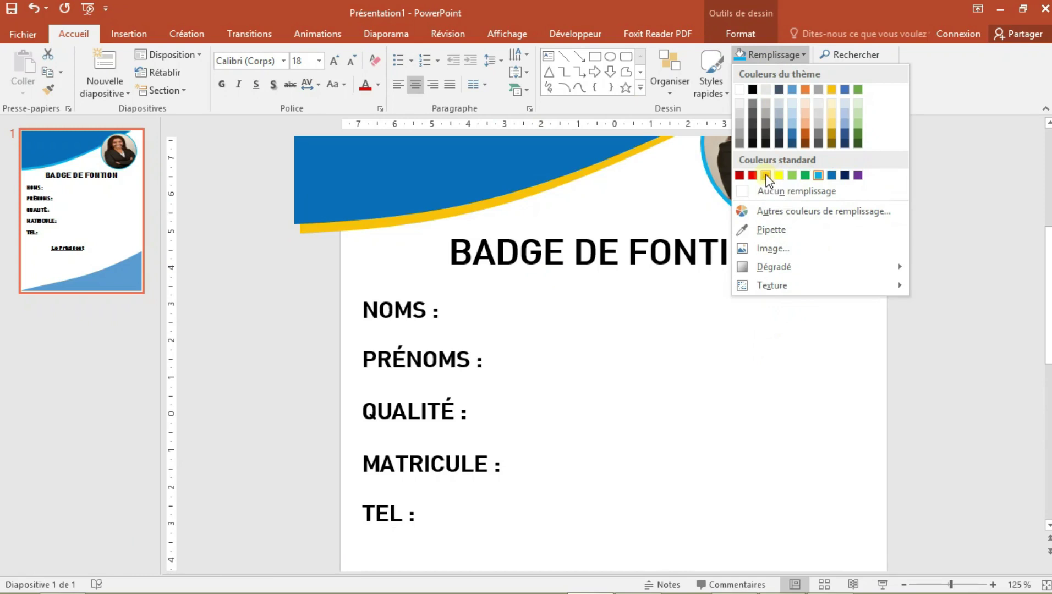
left_click(765, 176)
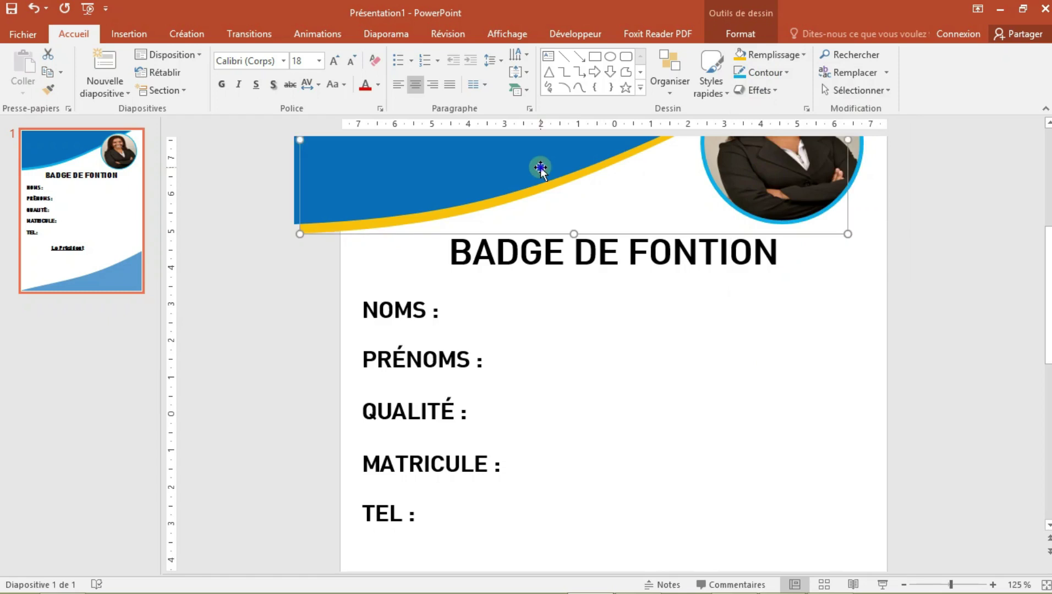
left_click(767, 57)
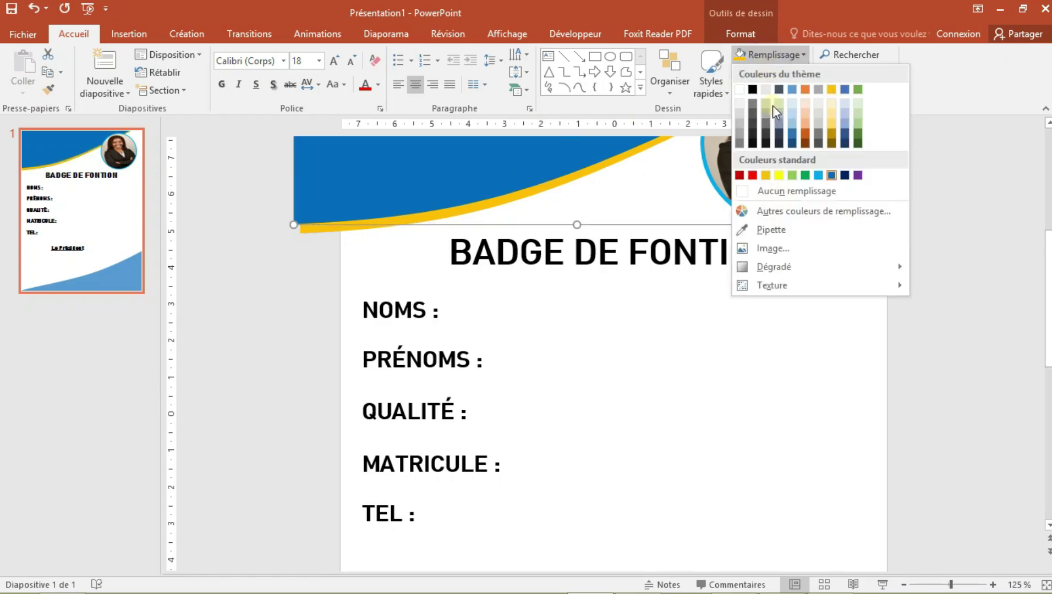
left_click(845, 175)
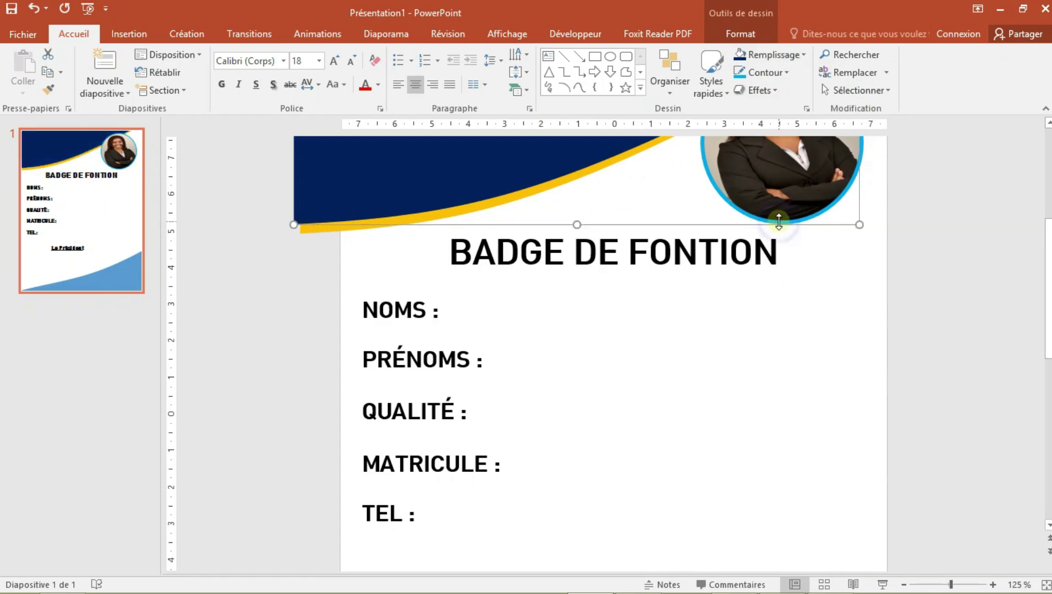
Step: Give the circular photo a yellow outline
left_click(778, 221)
left_click(764, 78)
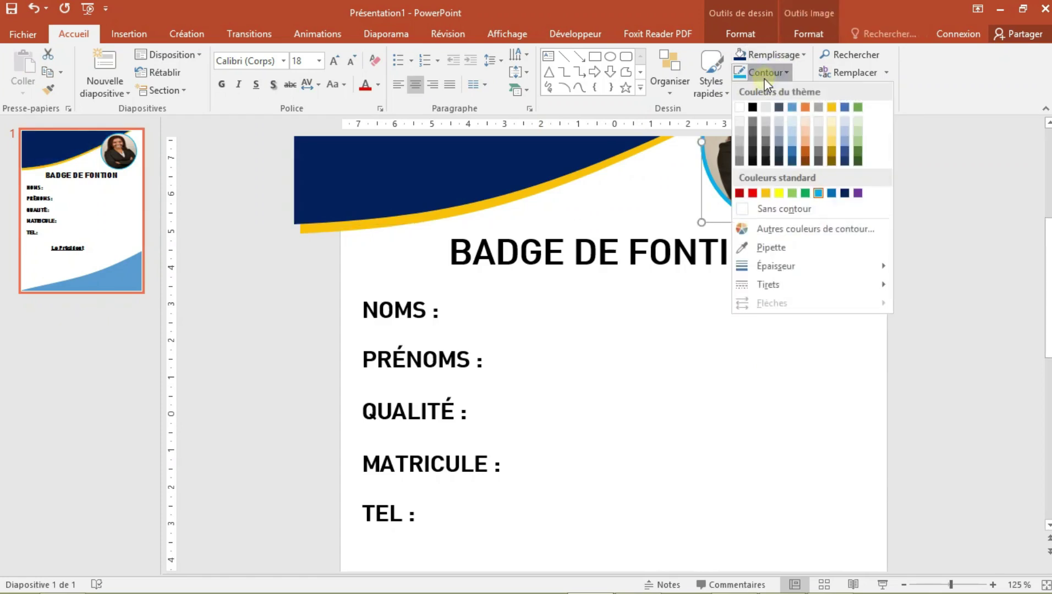
left_click(767, 193)
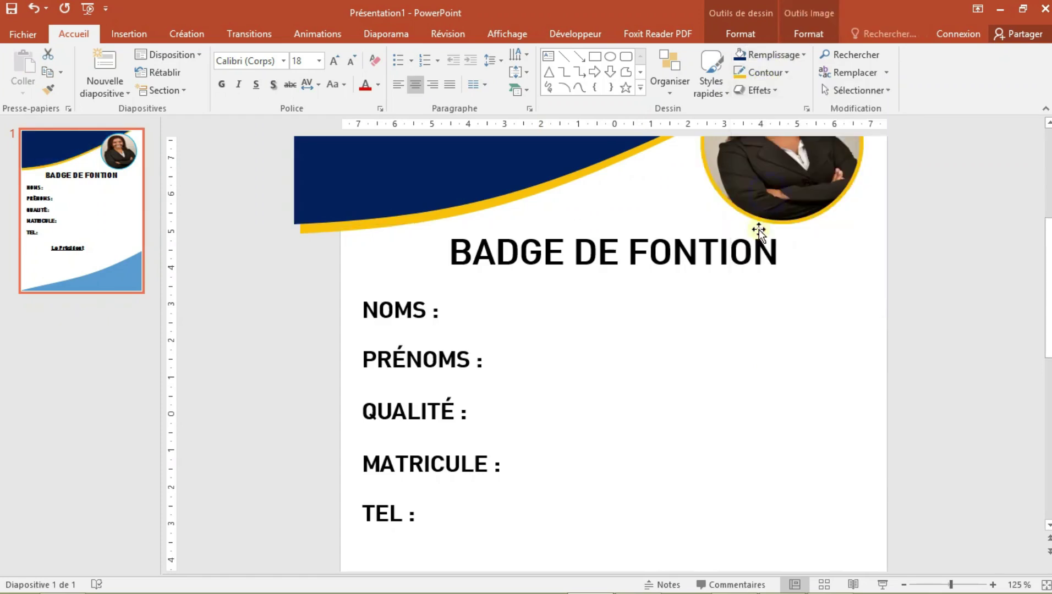
left_click(726, 361)
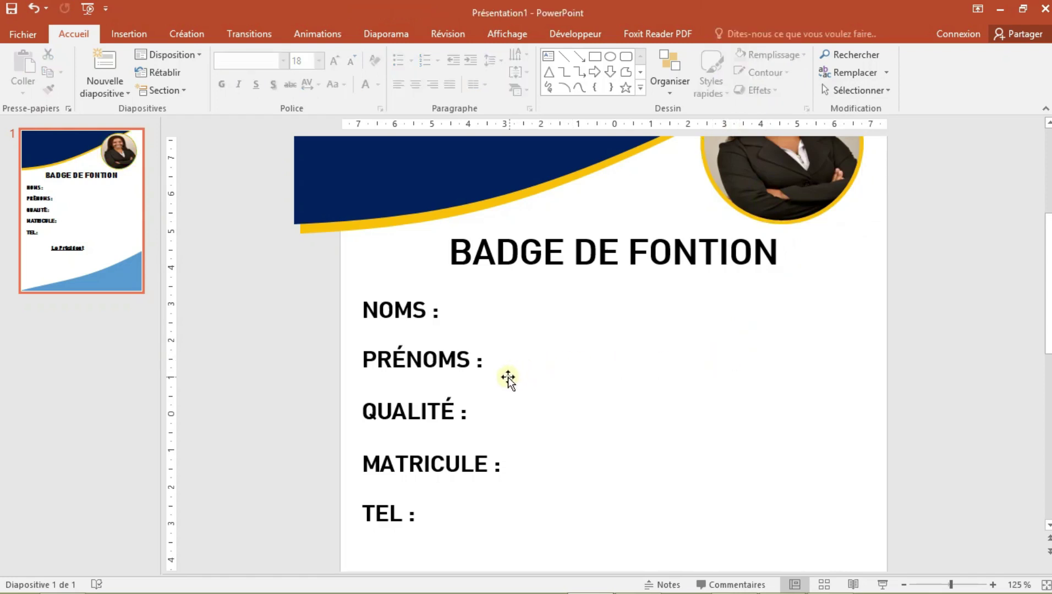
Step: Fill the blue bottom corner shape dark navy
scroll(643, 467, "down", 2)
scroll(657, 489, "down", 2)
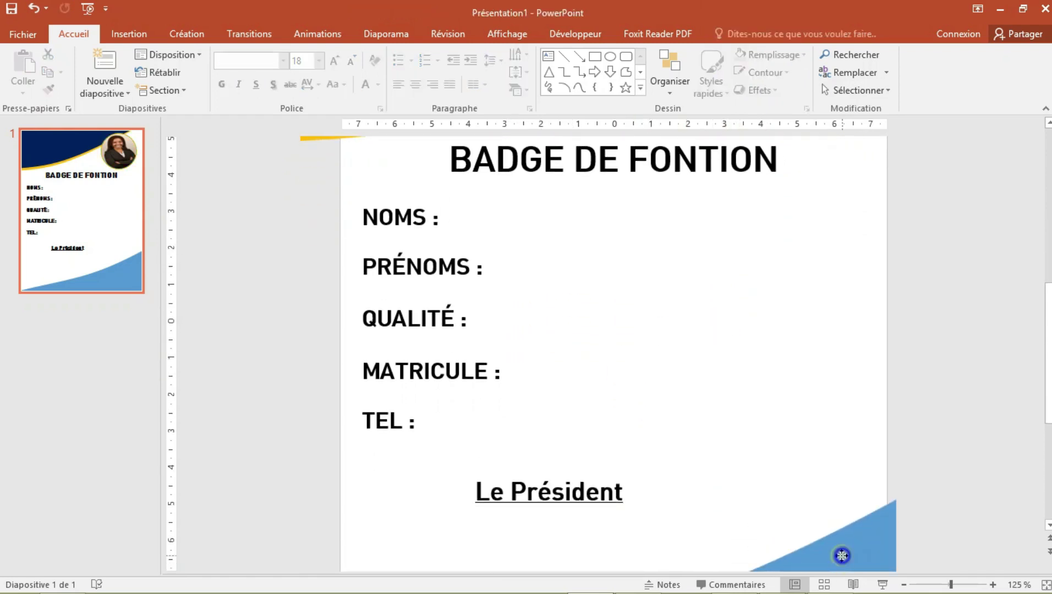
left_click(841, 555)
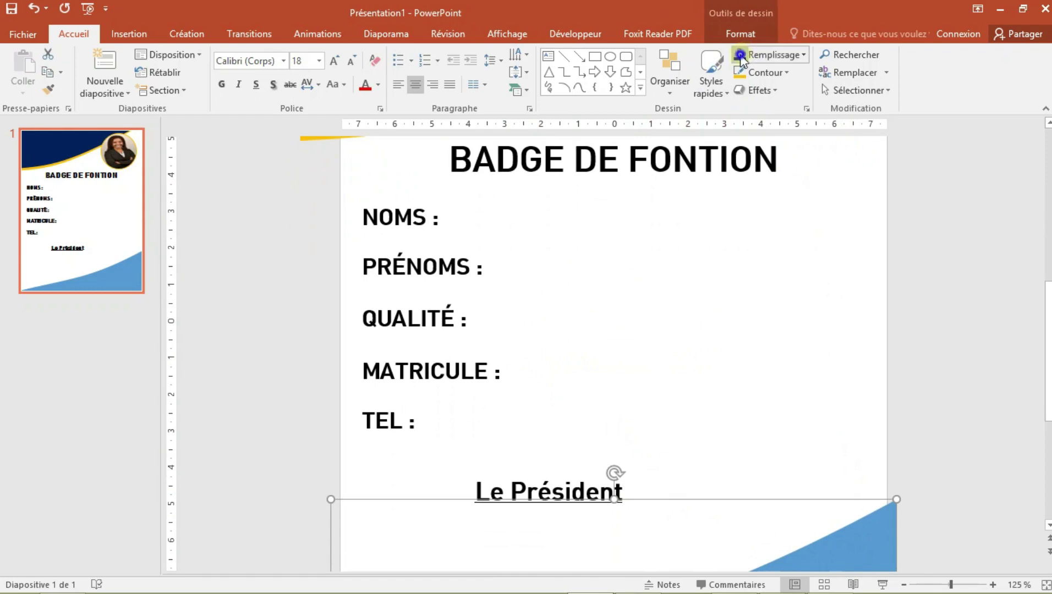
left_click(740, 55)
left_click(796, 354)
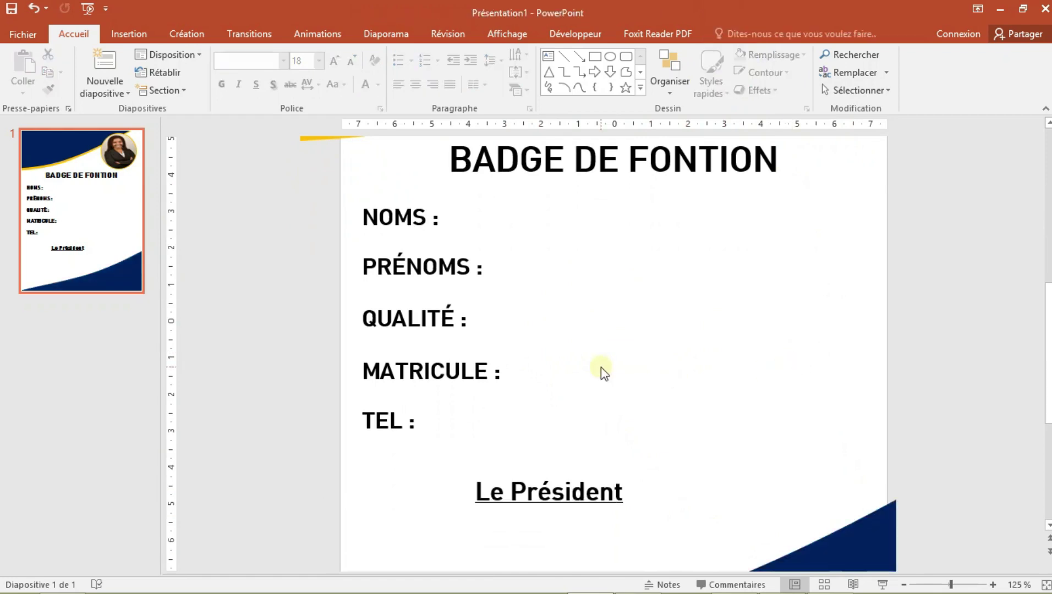
scroll(577, 352, "up", 1)
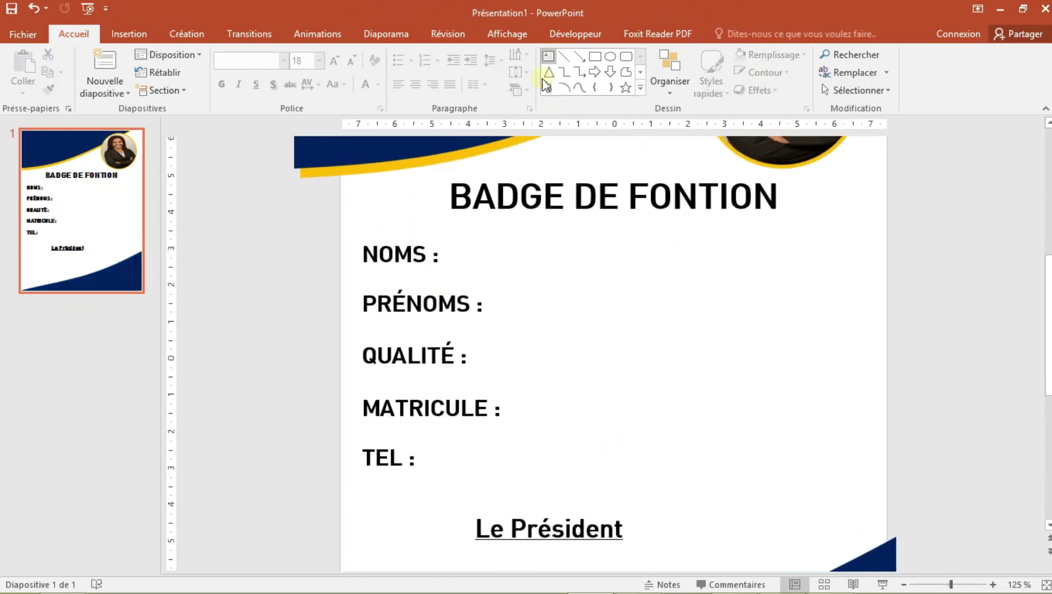
Step: Copy the TEL box, retype it as 'Names' and place it beside NOMS
left_click(408, 468)
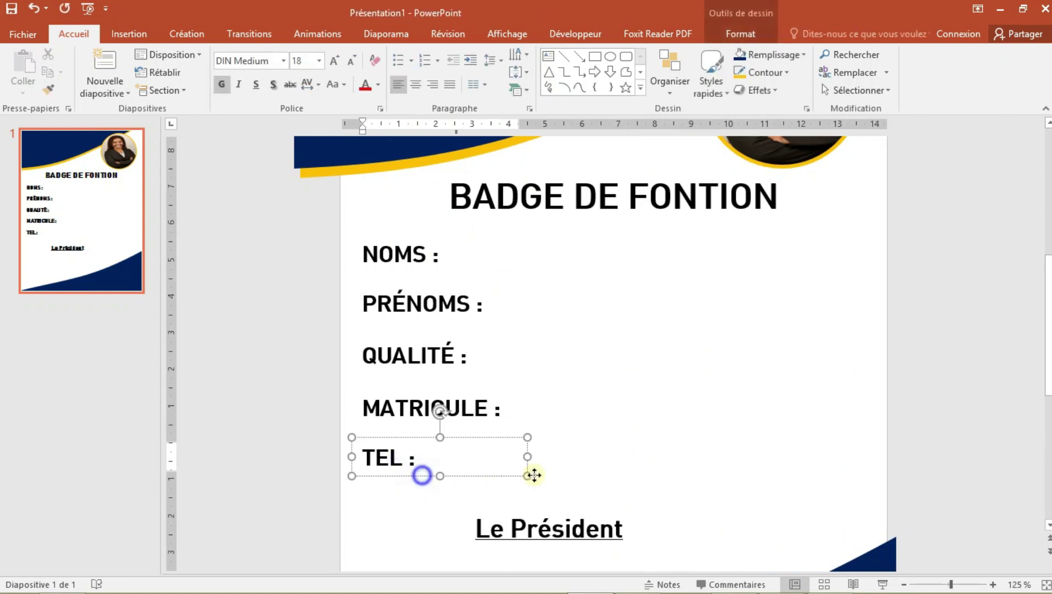
left_click_drag(418, 474, 614, 483)
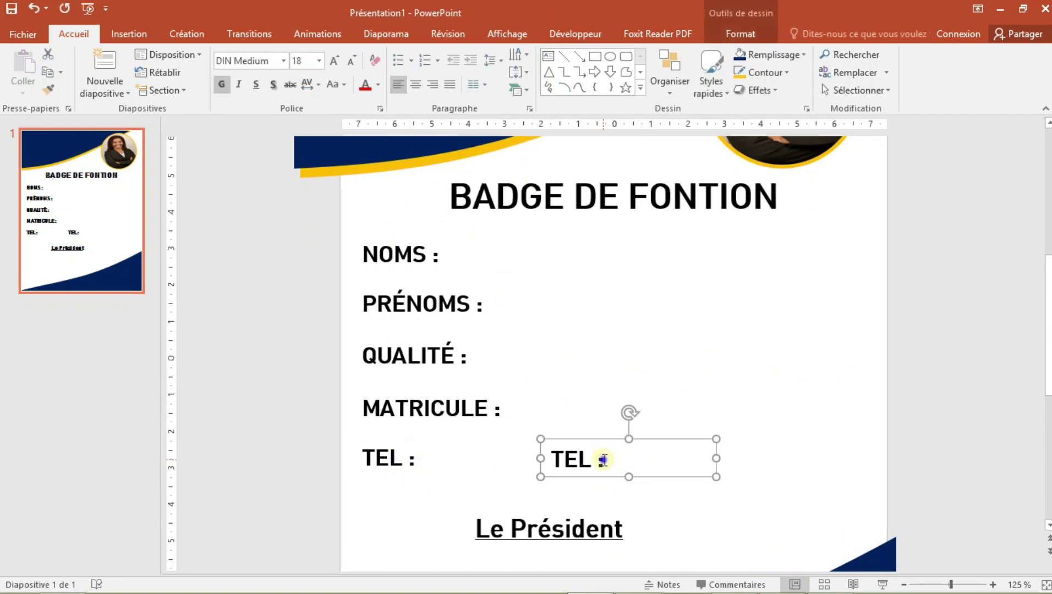
left_click_drag(610, 461, 545, 459)
type("N")
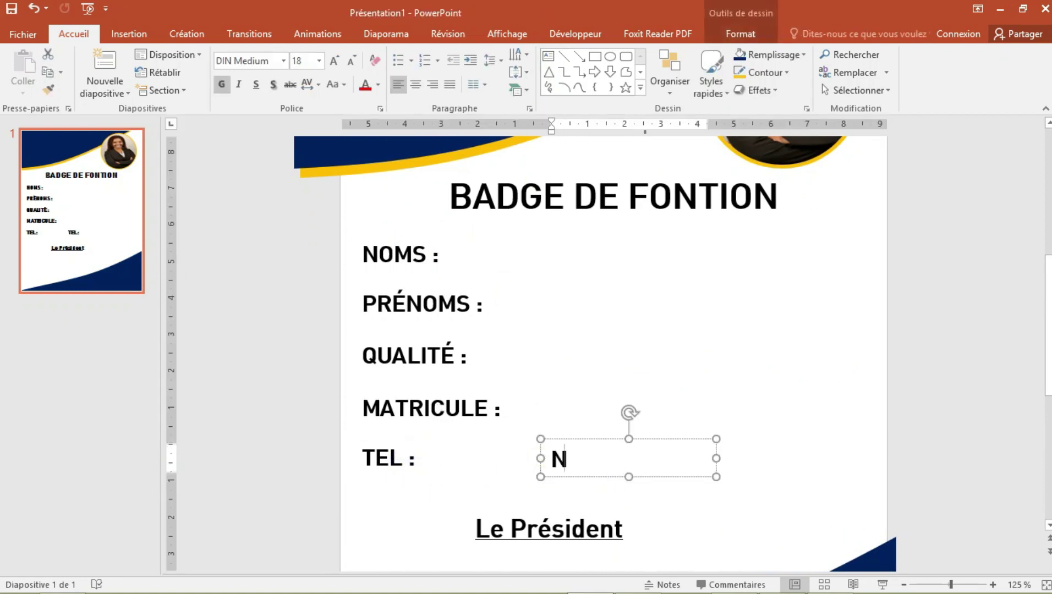
type("ames")
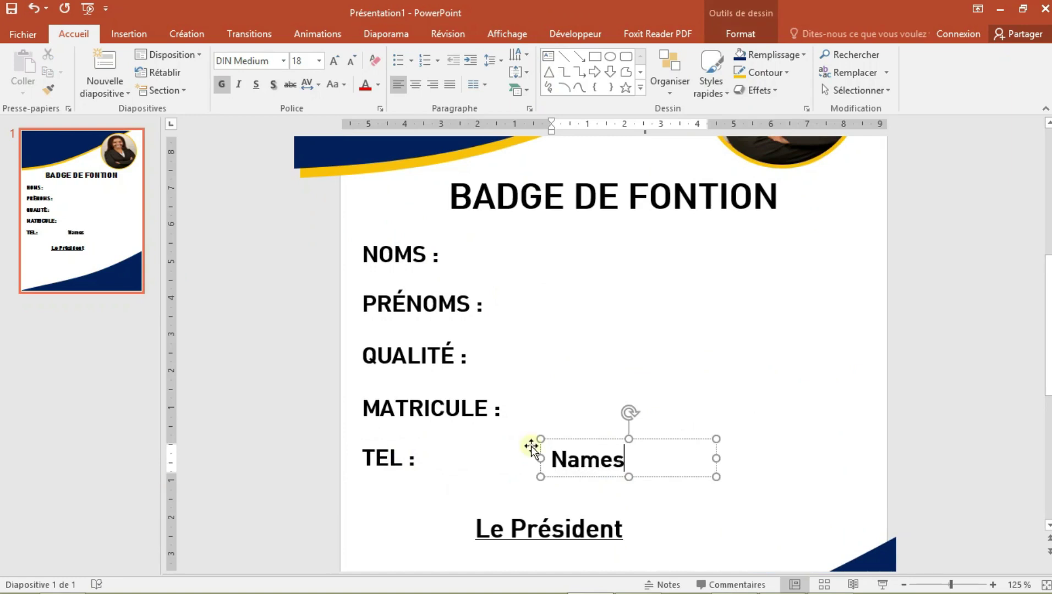
left_click_drag(711, 458, 657, 457)
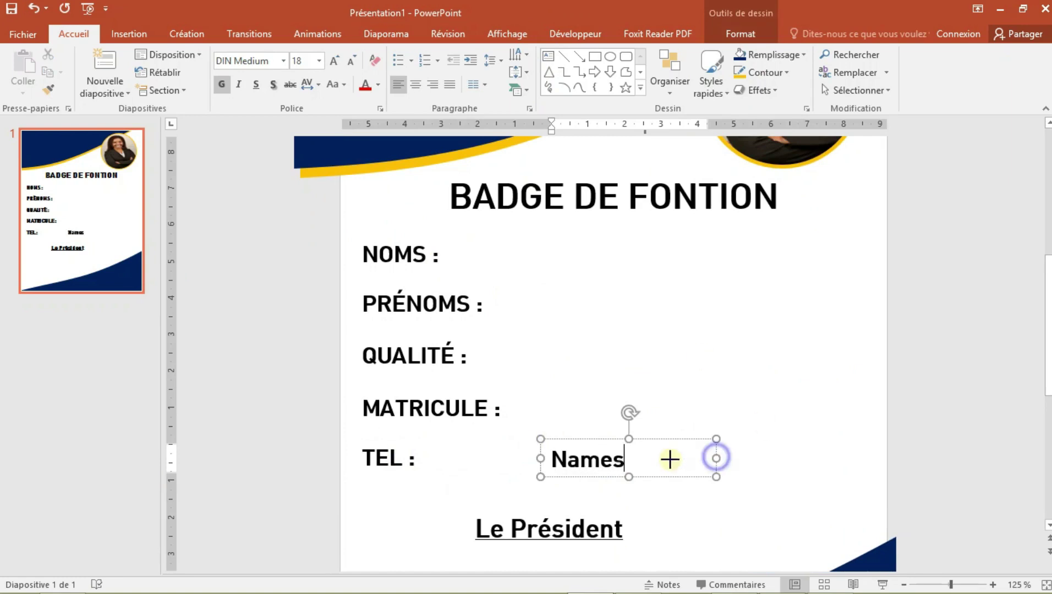
left_click(641, 475)
mouse_move(687, 416)
left_mouse_down()
mouse_move(726, 295)
mouse_move(696, 333)
left_mouse_up()
Step: Turn a copy of Names into 'Surnames', widened to fit one line
left_click(663, 315)
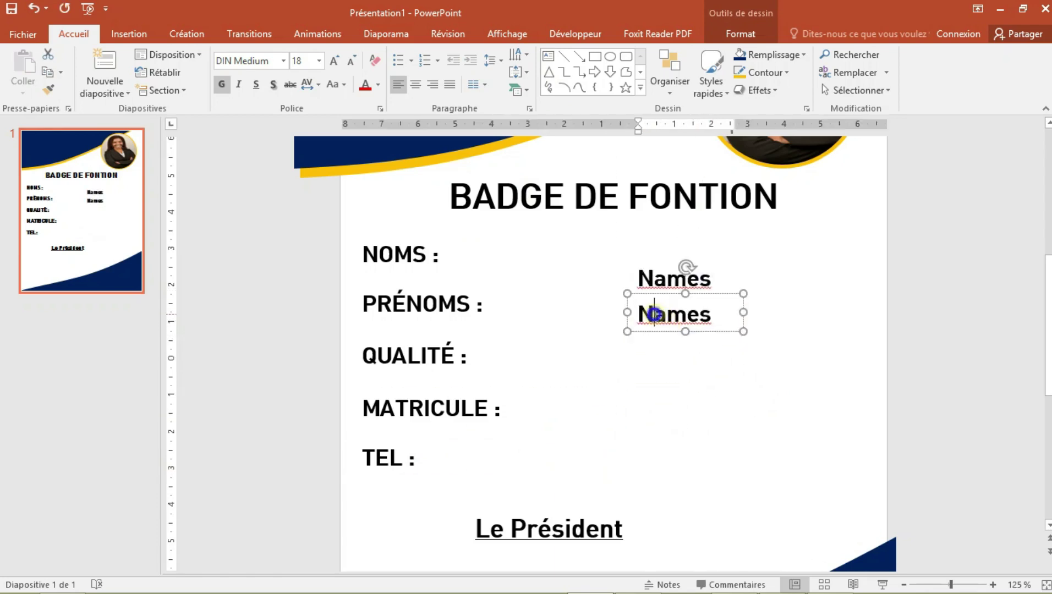
key("BackSpace")
type("s")
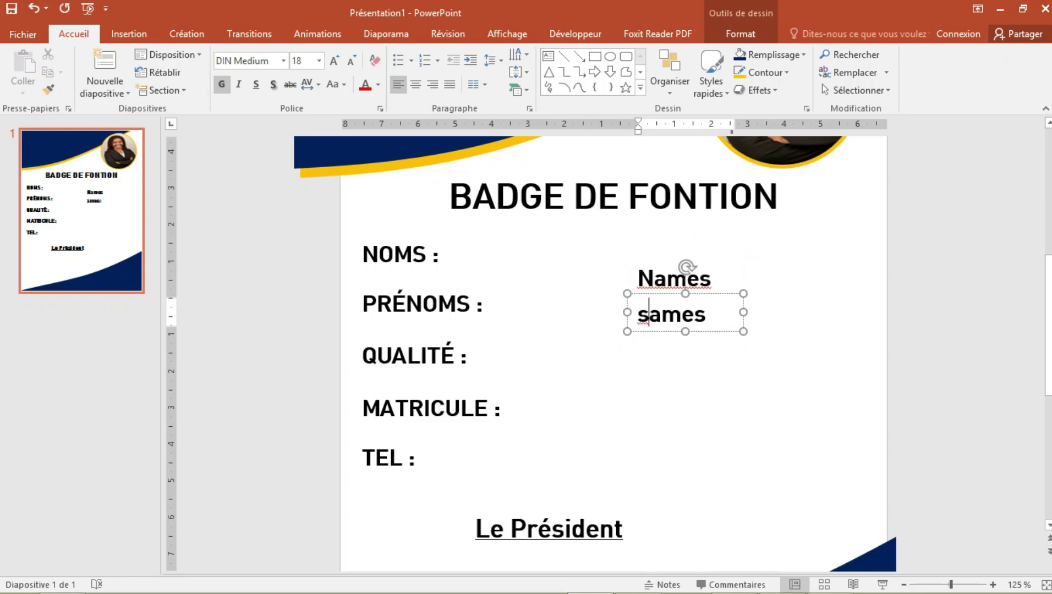
key("BackSpace")
type("Surn")
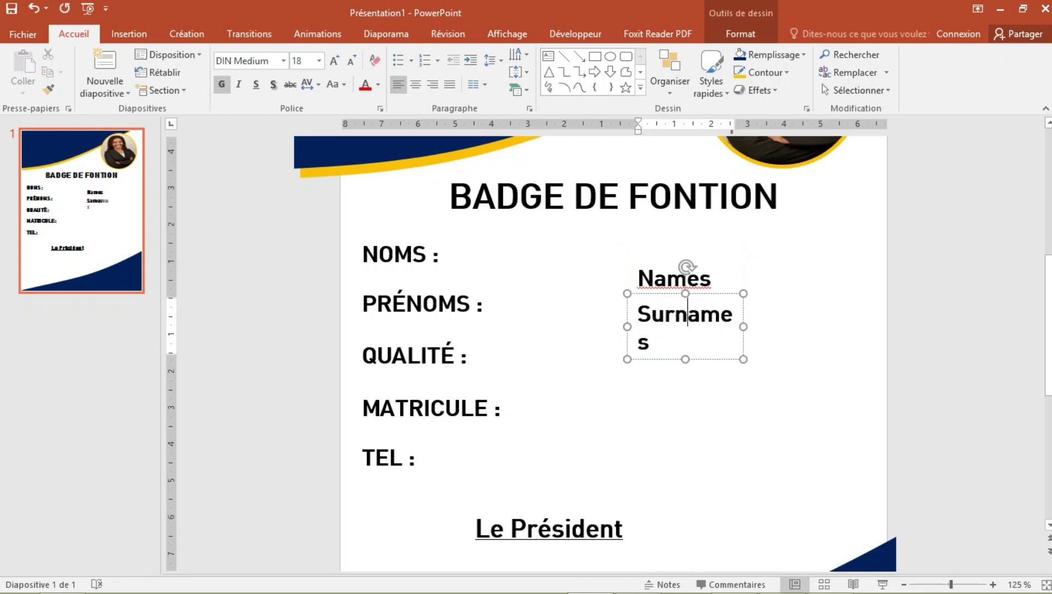
mouse_move(743, 326)
left_mouse_down()
mouse_move(766, 327)
mouse_move(721, 376)
left_mouse_up()
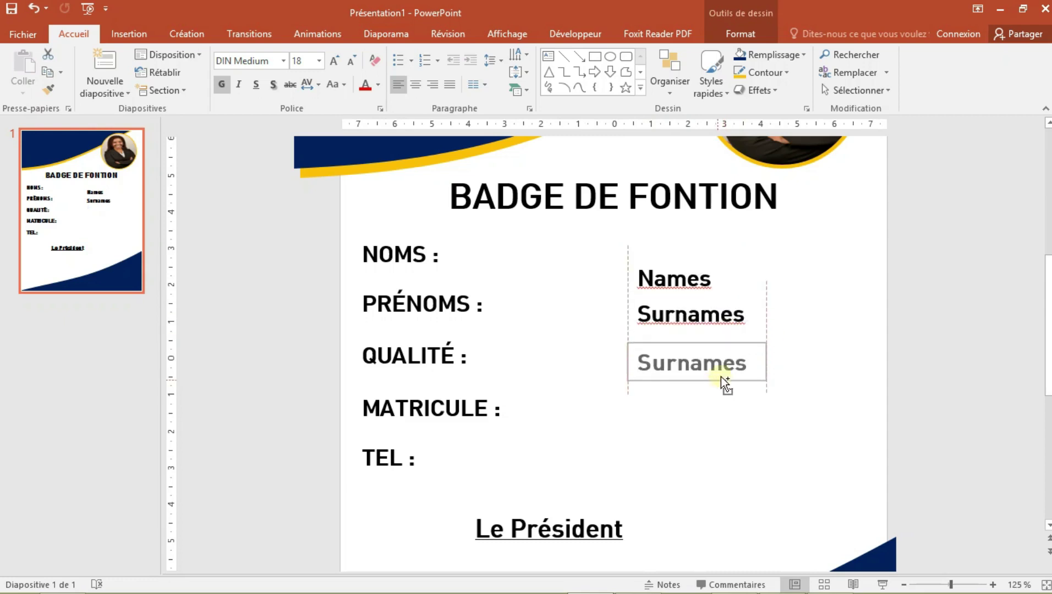
Step: Add 'Quality', 'Matricule N°' and 'Phone' copies beside QUALITÉ, MATRICULE and TEL
mouse_move(720, 376)
left_mouse_down()
mouse_move(734, 375)
mouse_move(638, 349)
left_mouse_up()
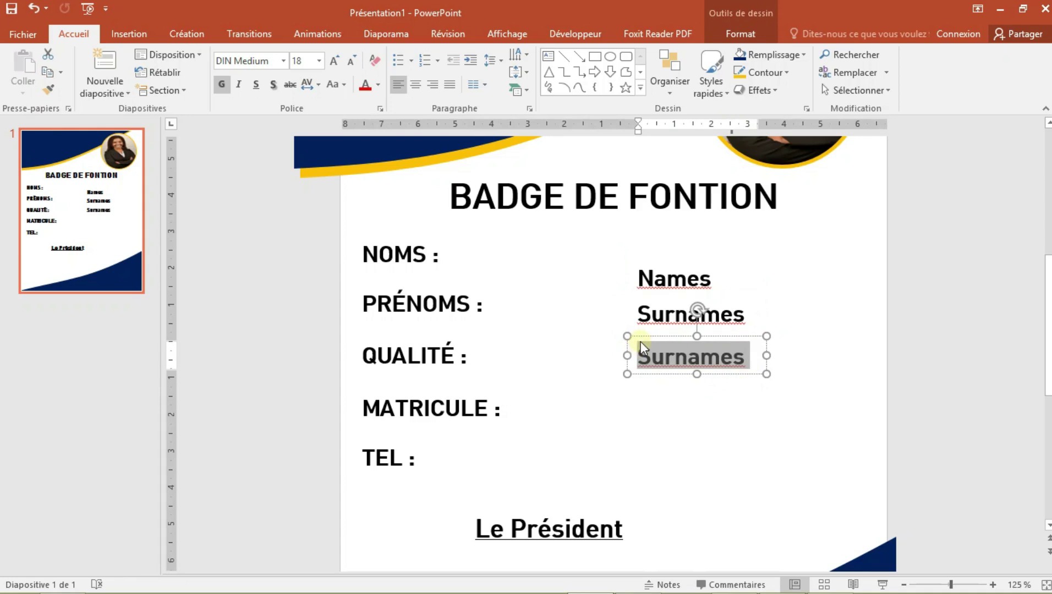
type("Q")
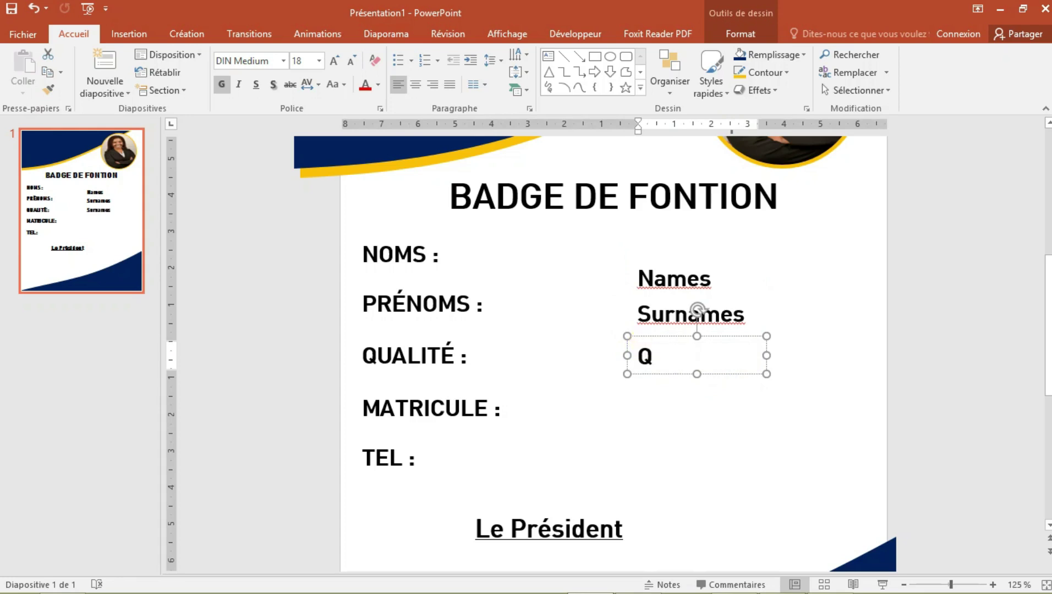
type("uality")
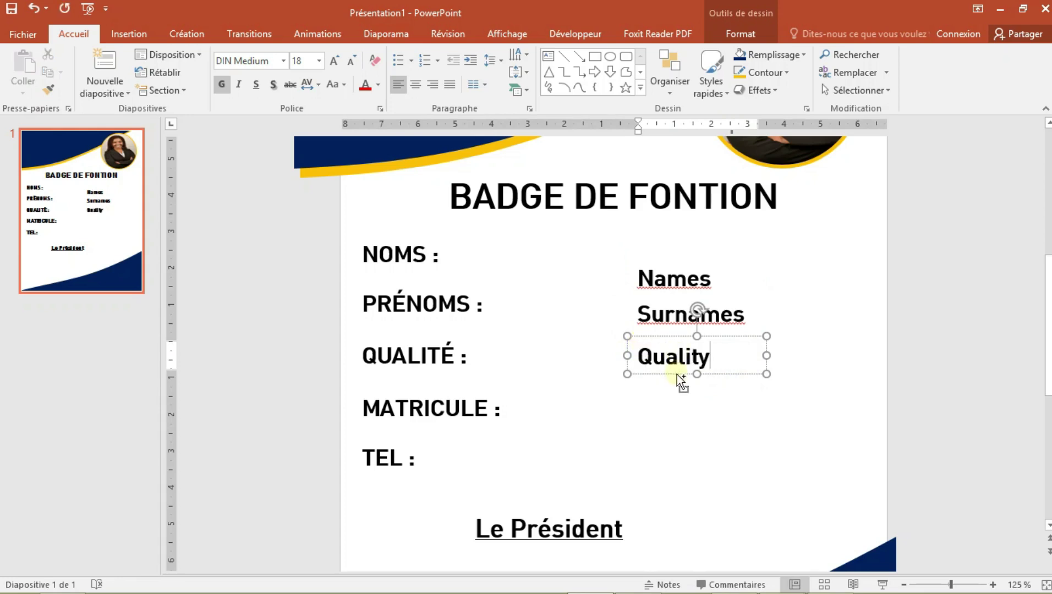
mouse_move(676, 374)
left_mouse_down()
mouse_move(671, 416)
mouse_move(679, 412)
mouse_move(639, 396)
left_mouse_up()
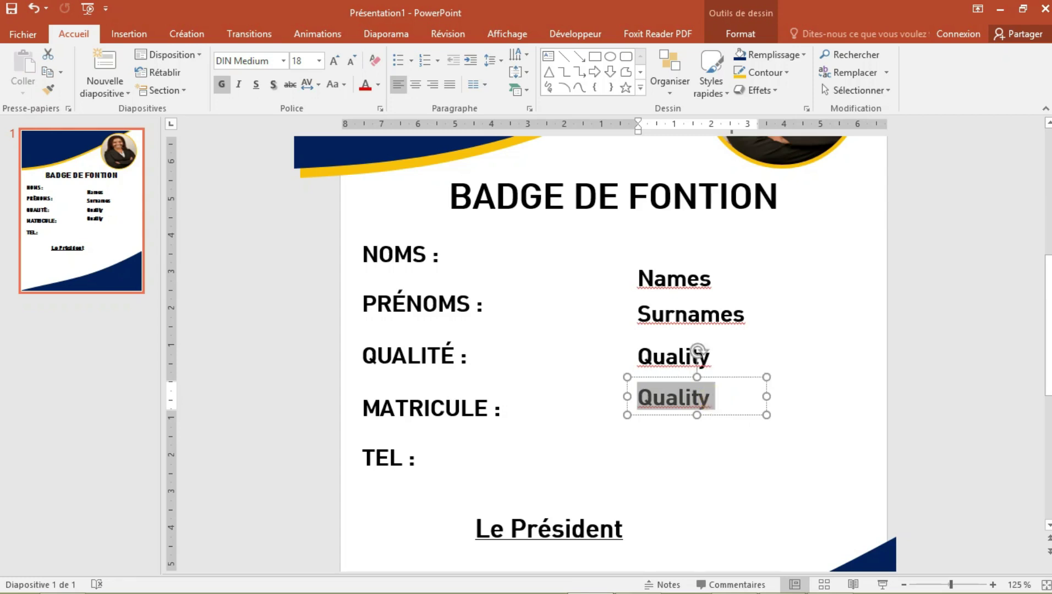
type("Matr")
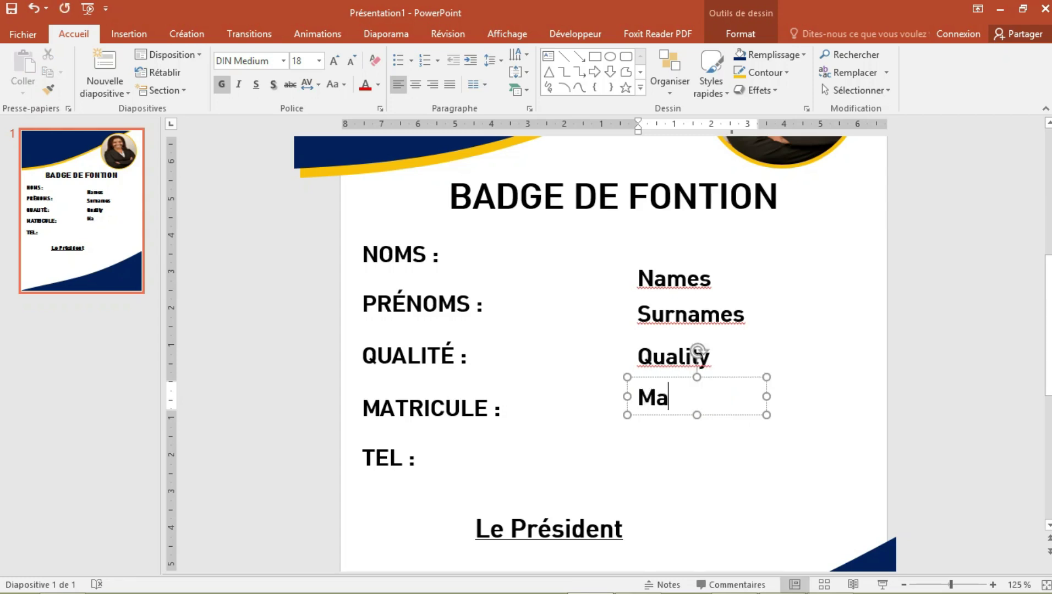
type("icul")
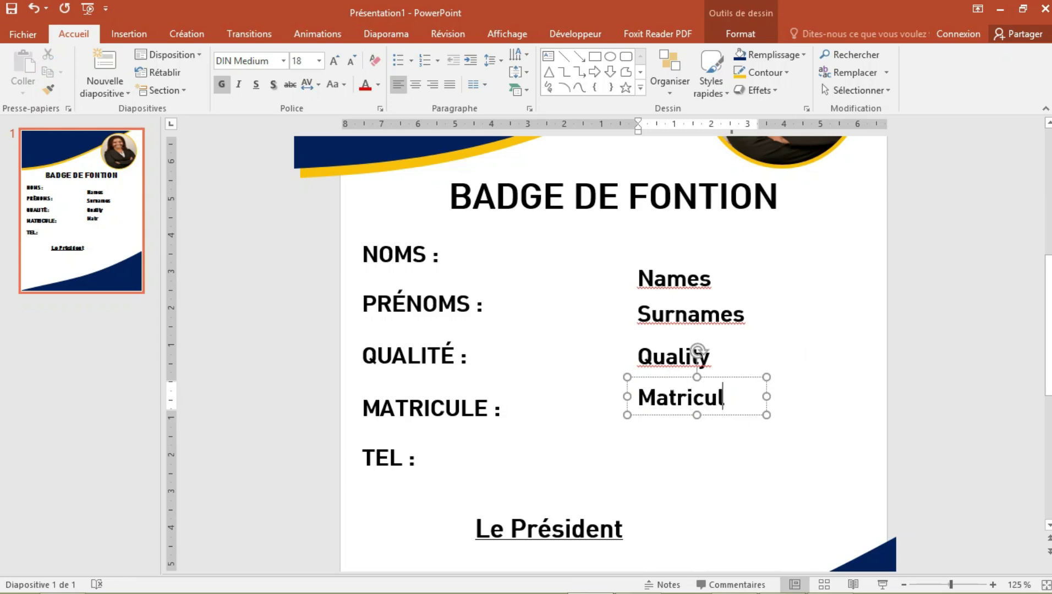
type("e N°")
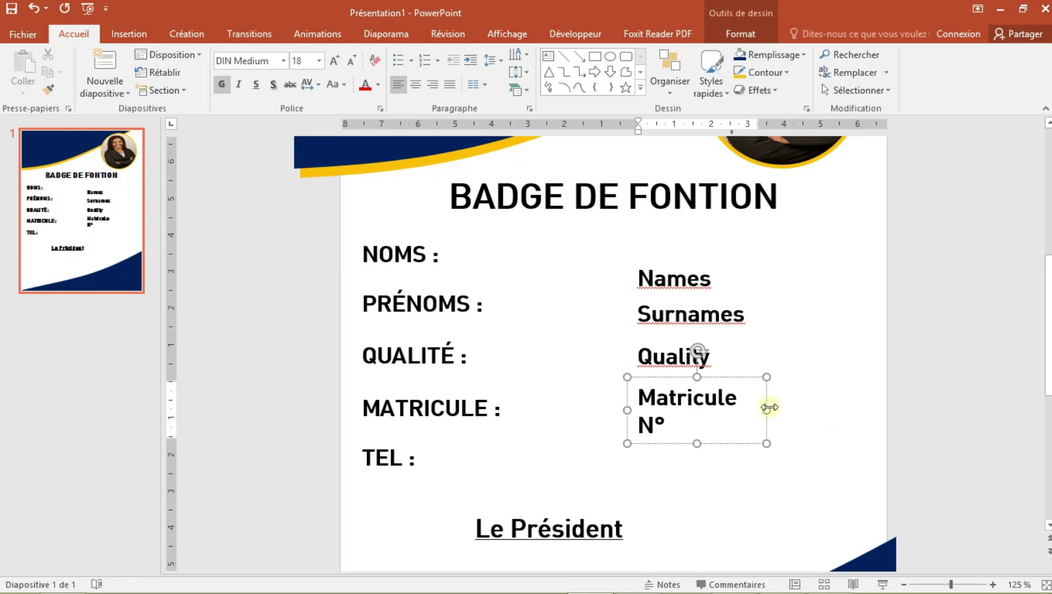
mouse_move(765, 410)
left_mouse_down()
mouse_move(794, 410)
mouse_move(779, 454)
mouse_move(771, 439)
mouse_move(639, 440)
left_mouse_up()
type("P")
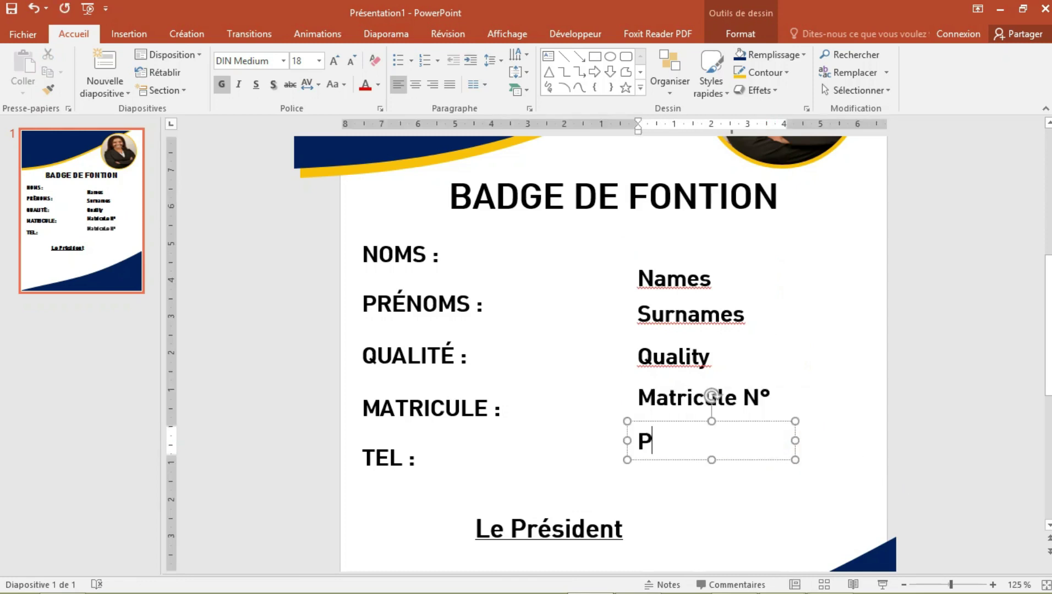
type("hone")
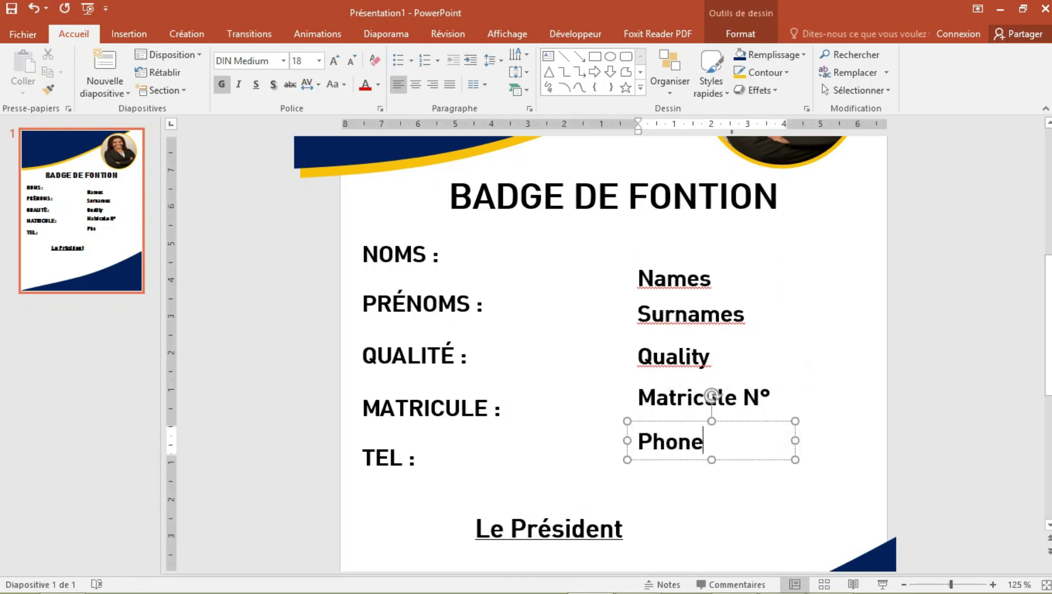
Step: Select the five value boxes and shrink their text to 10 pt
left_click(662, 373, "shift")
left_click(664, 361, "shift")
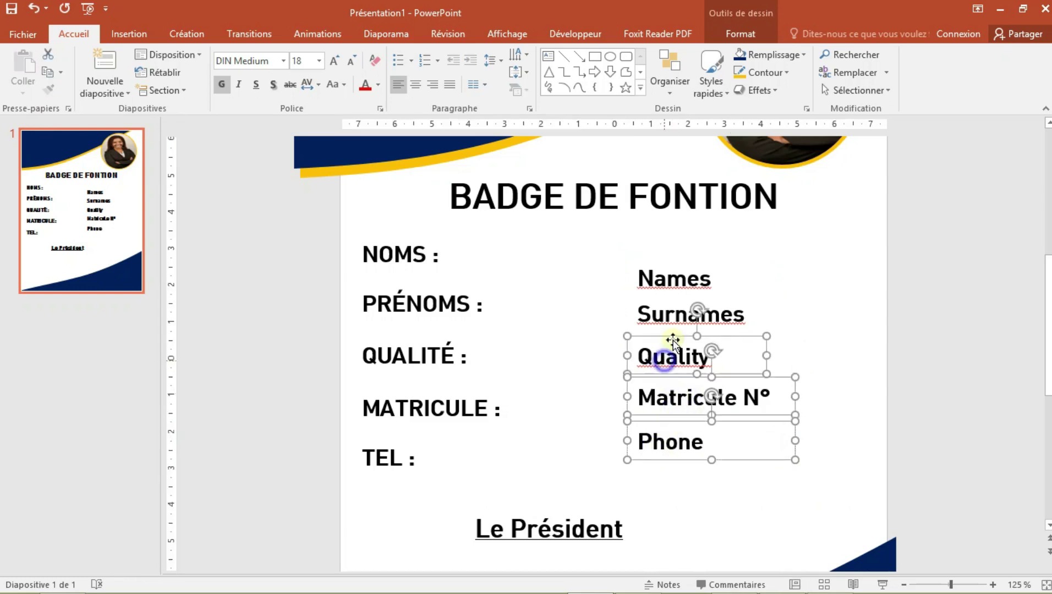
left_click(675, 322, "shift")
left_click(674, 277, "shift")
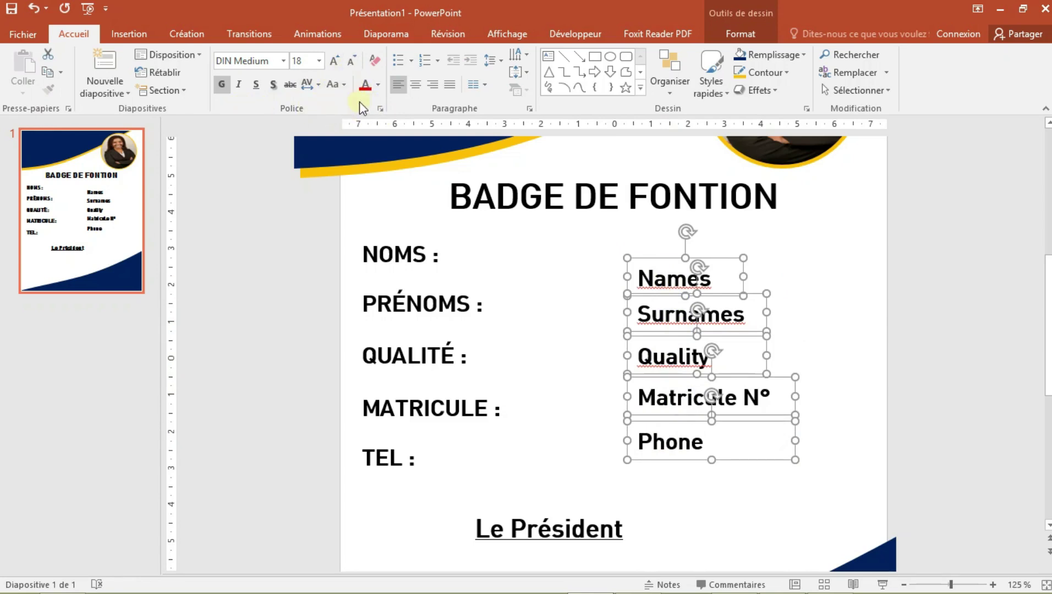
left_click(355, 64)
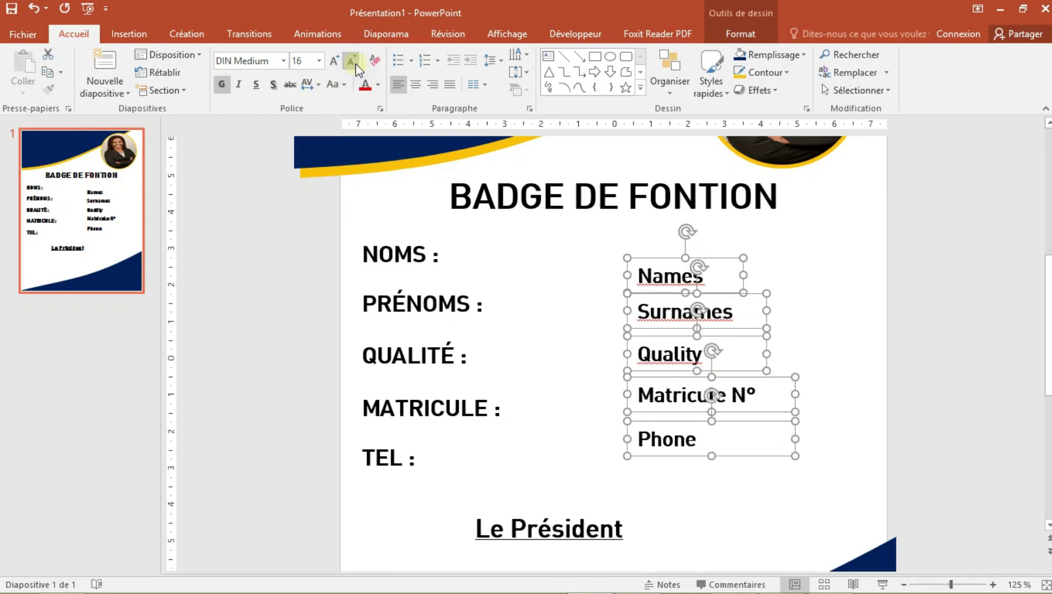
left_click(354, 64)
left_click(355, 63)
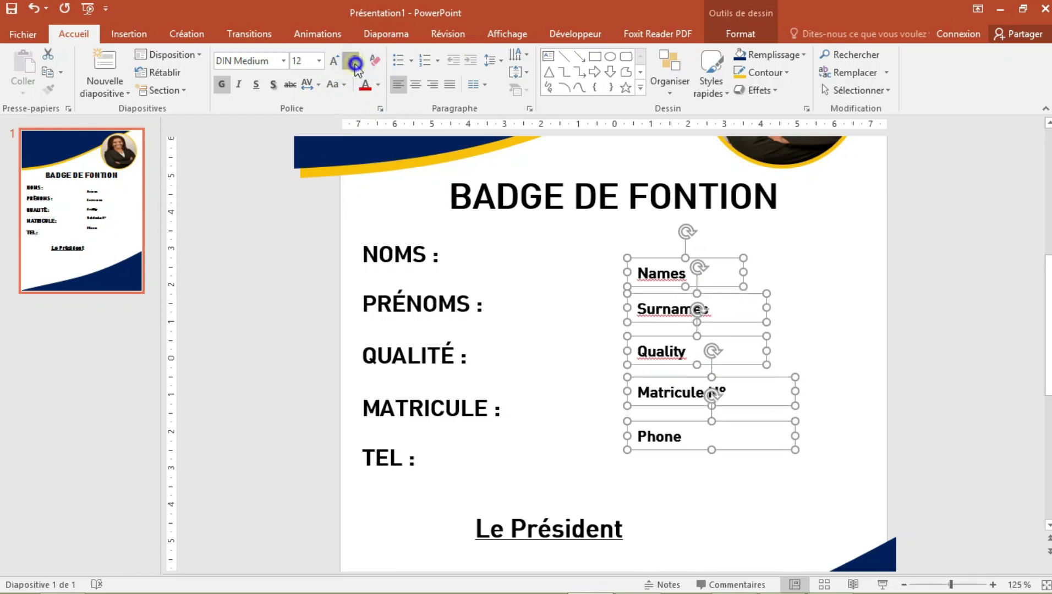
left_click(354, 63)
left_click(351, 63)
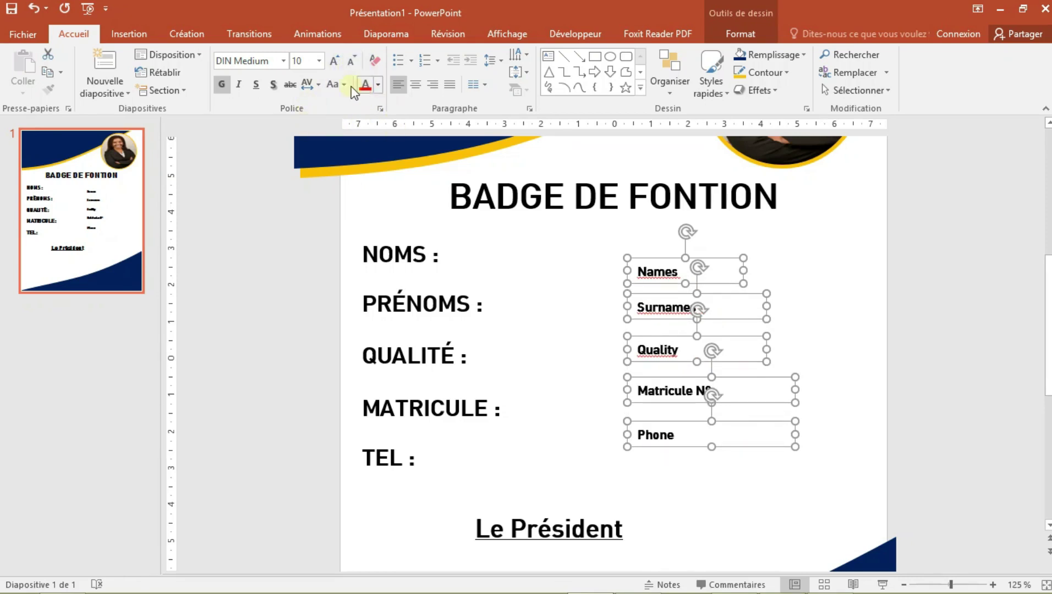
Step: Make the selected values gold and italic
left_click(378, 85)
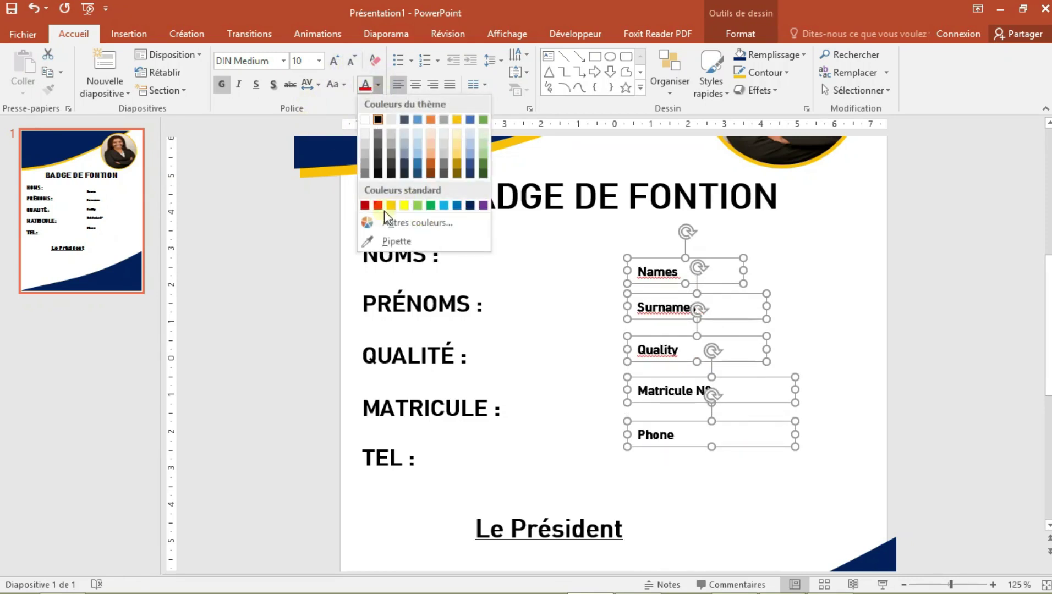
left_click(391, 205)
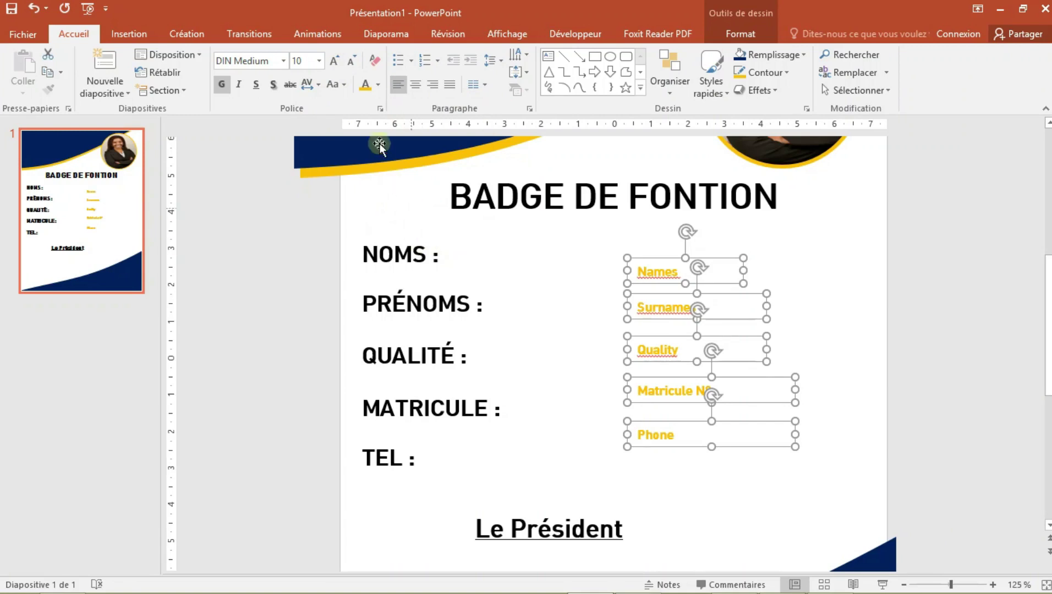
left_click(246, 88)
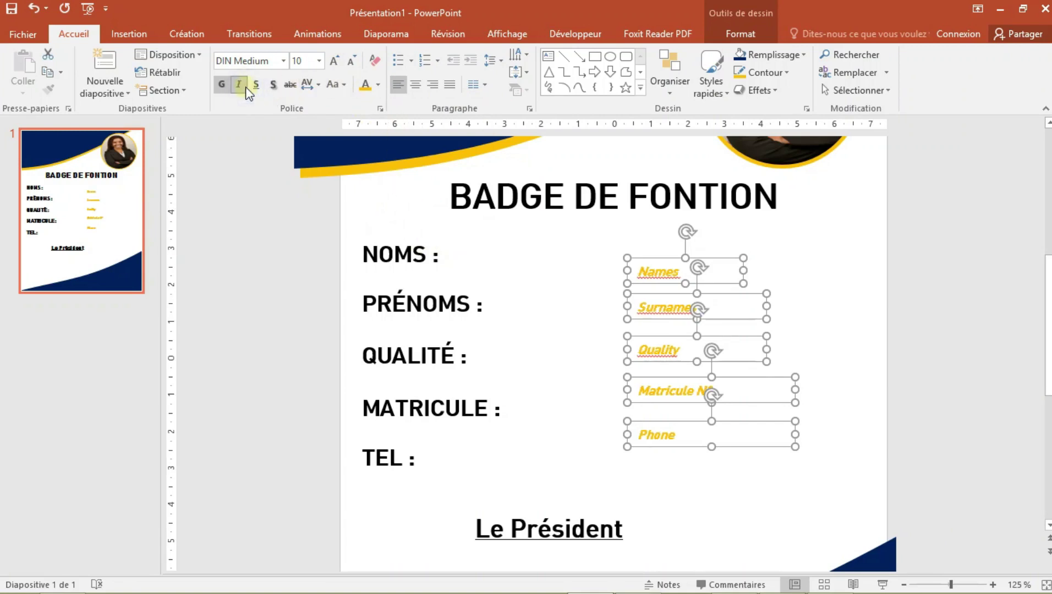
left_click(282, 61)
left_click(284, 68)
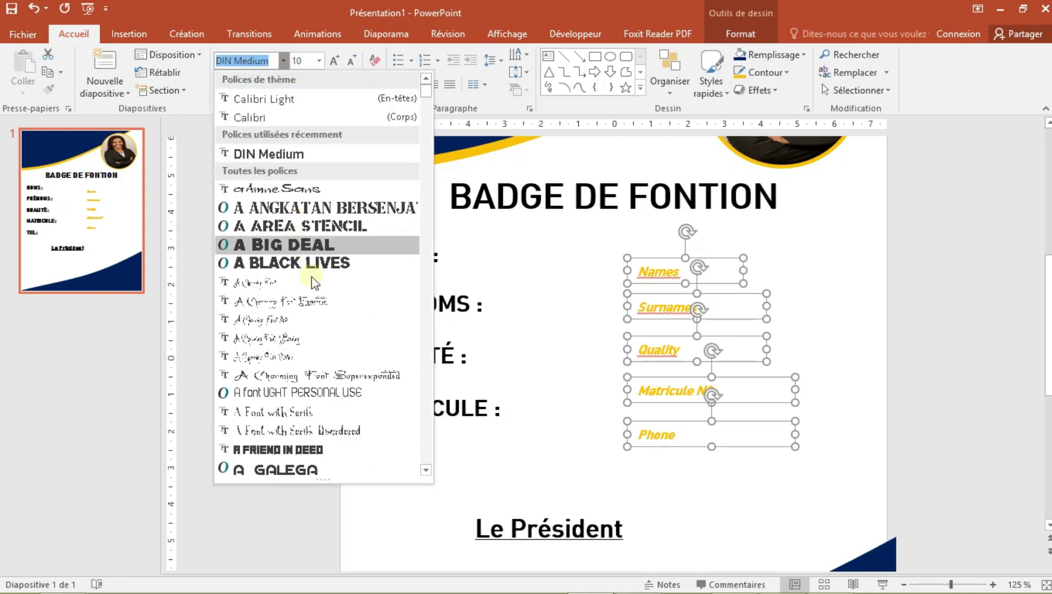
Step: Set the Names, Surnames, Quality, Matricule N° and Phone values in Adobe Arabic
scroll(329, 312, "down", 4)
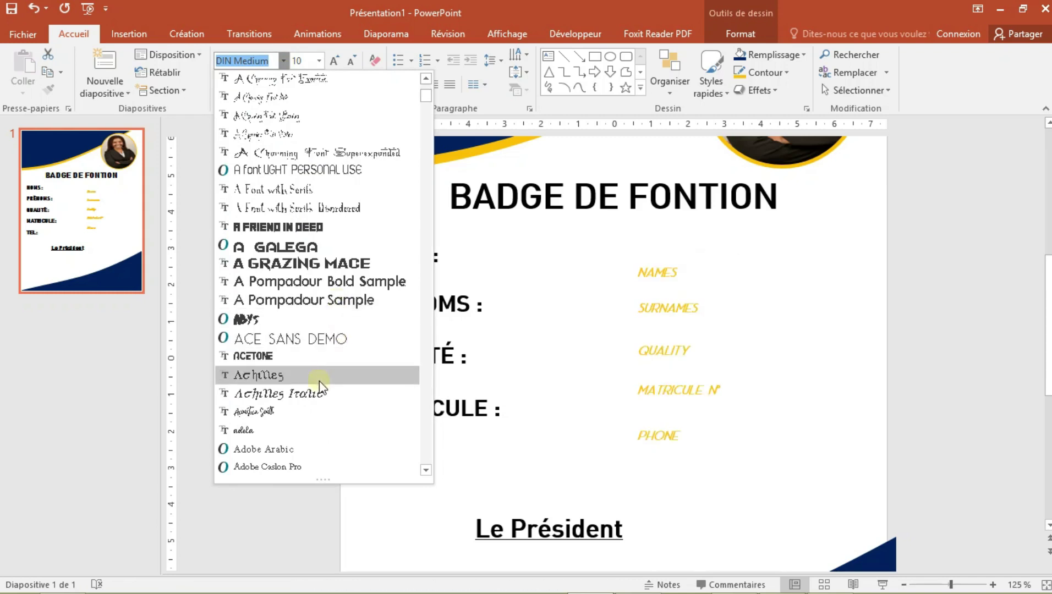
left_click(303, 449)
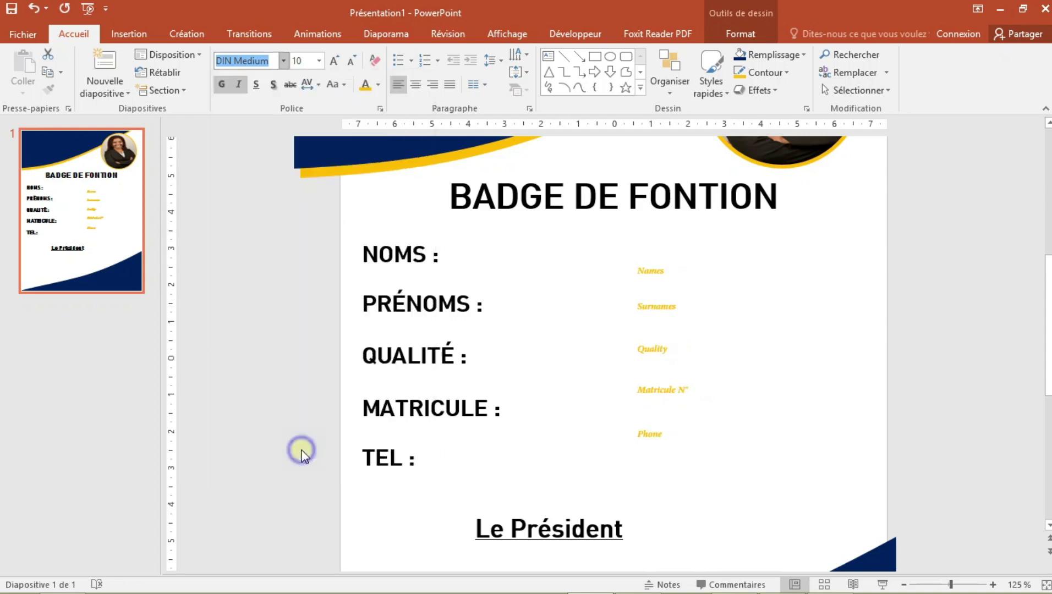
left_click(668, 365)
Step: Move the five values left among the labels and enlarge them to 12 pt
left_click_drag(681, 324, 412, 322)
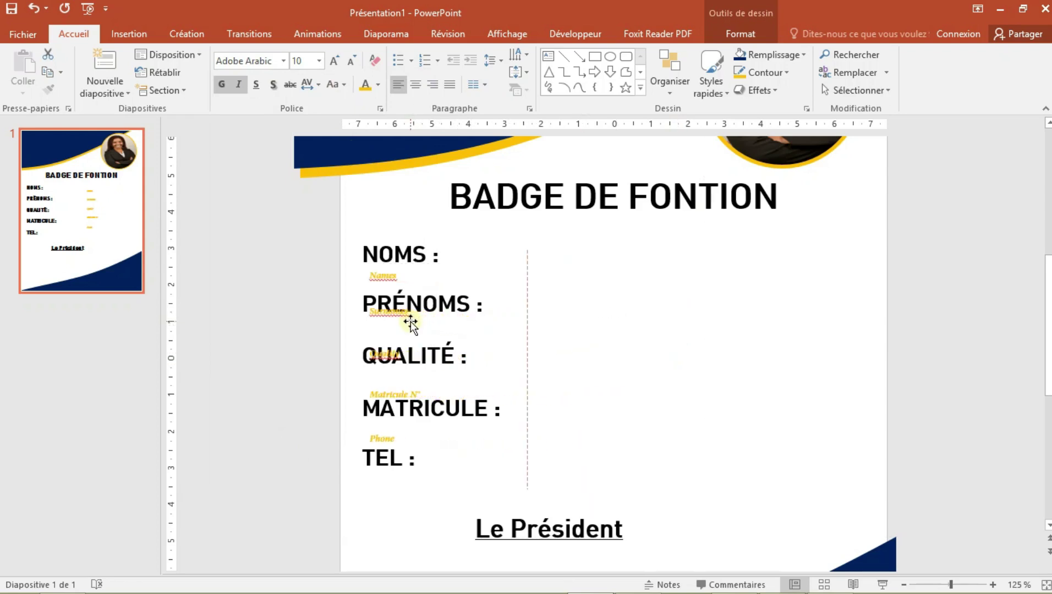
left_click_drag(411, 322, 411, 322)
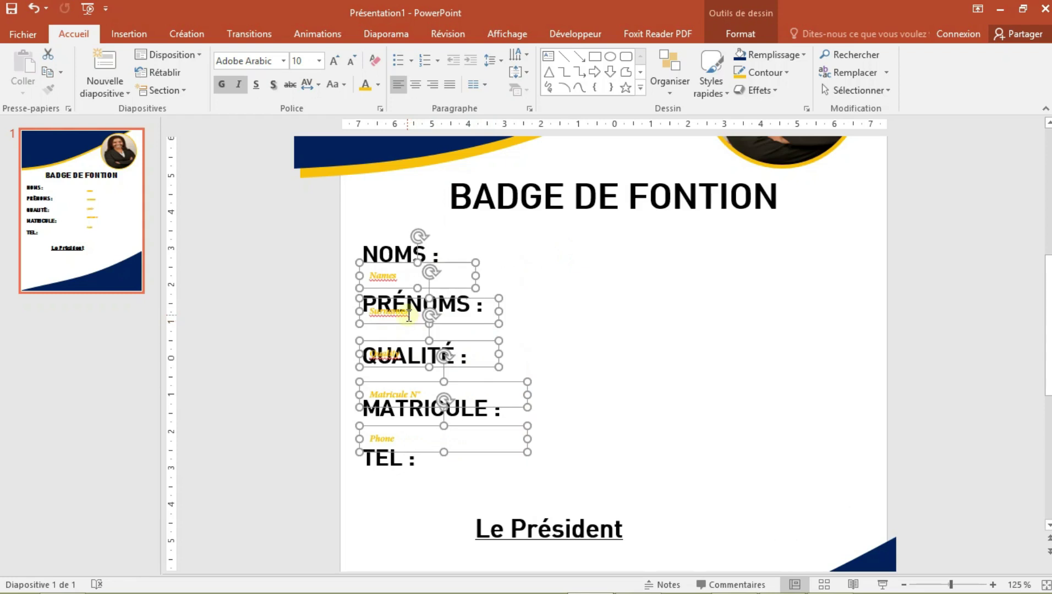
left_click(333, 61)
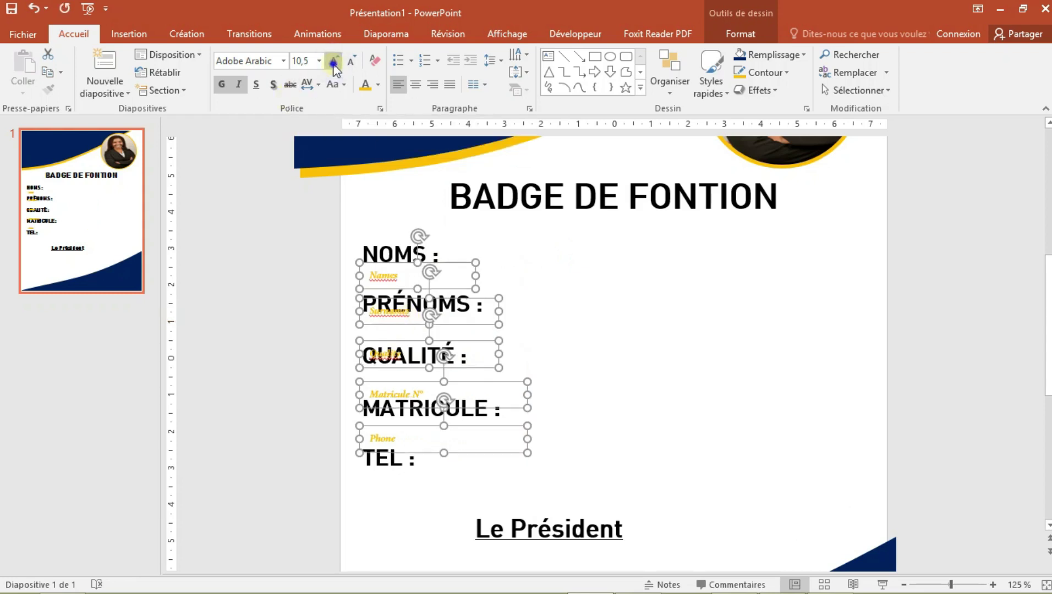
left_click(333, 62)
left_click(332, 61)
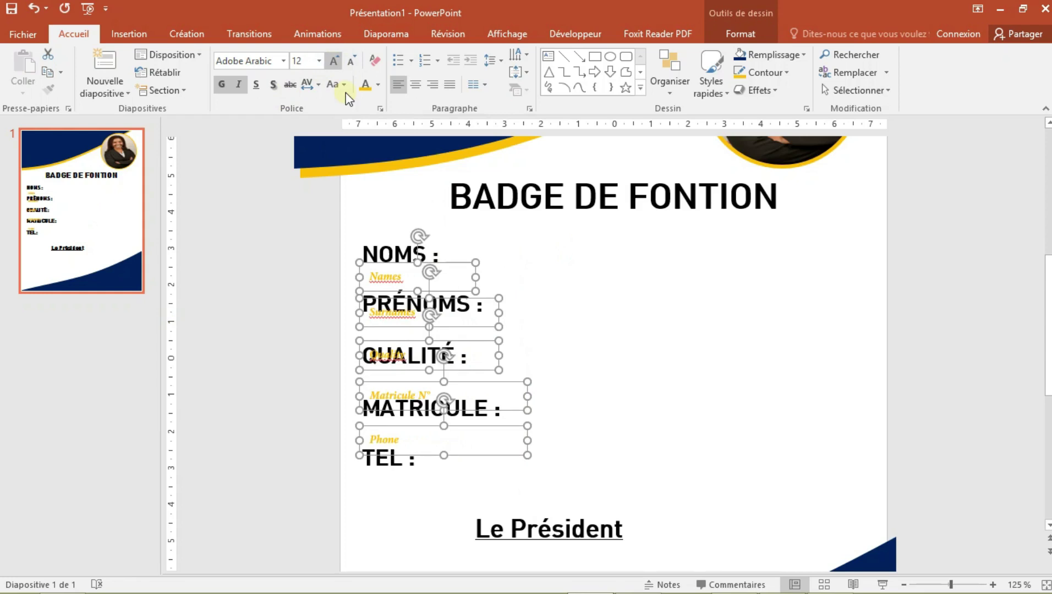
Step: Position Names, Surnames, Quality and Phone directly beneath NOMS, PRÉNOMS, QUALITÉ and TEL
left_click(567, 317)
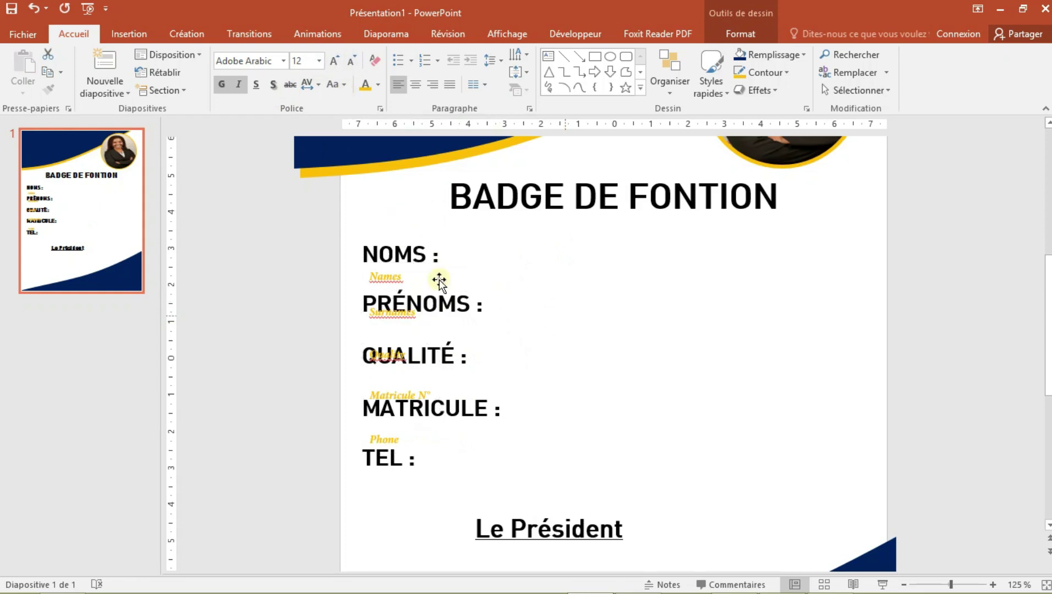
left_click(420, 271)
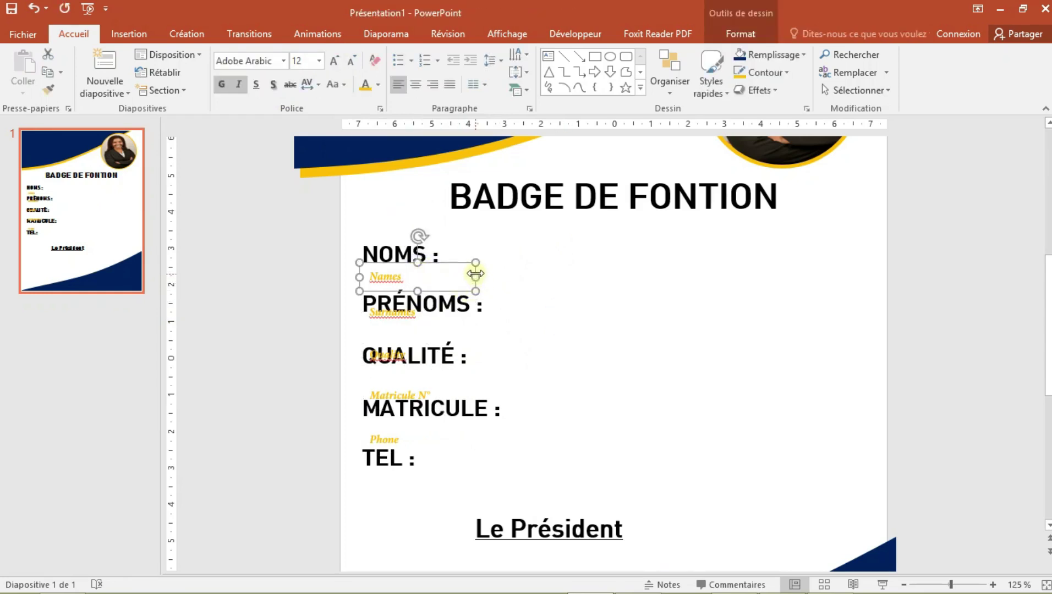
left_click_drag(475, 272, 467, 267)
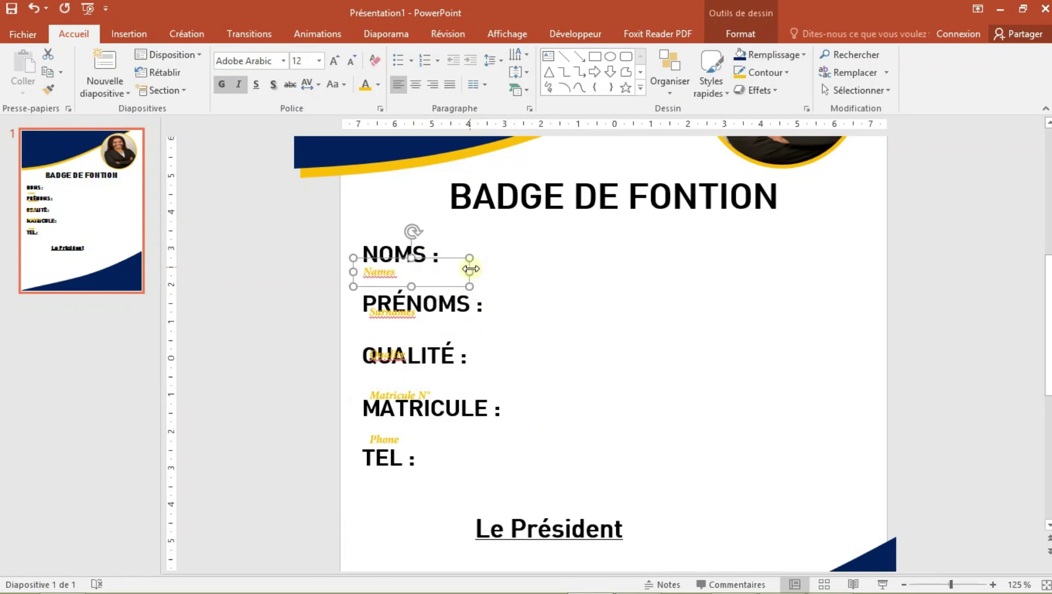
left_click(421, 324)
left_click_drag(440, 327, 435, 333)
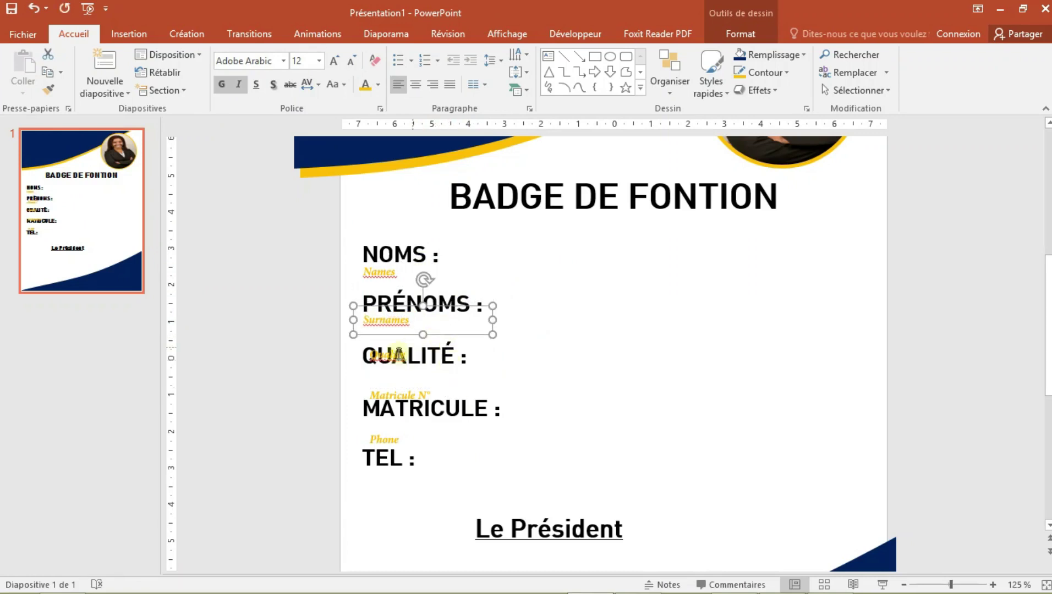
left_click(431, 368)
mouse_move(439, 368)
left_mouse_down()
mouse_move(434, 390)
mouse_move(451, 416)
left_mouse_up()
left_click(401, 440)
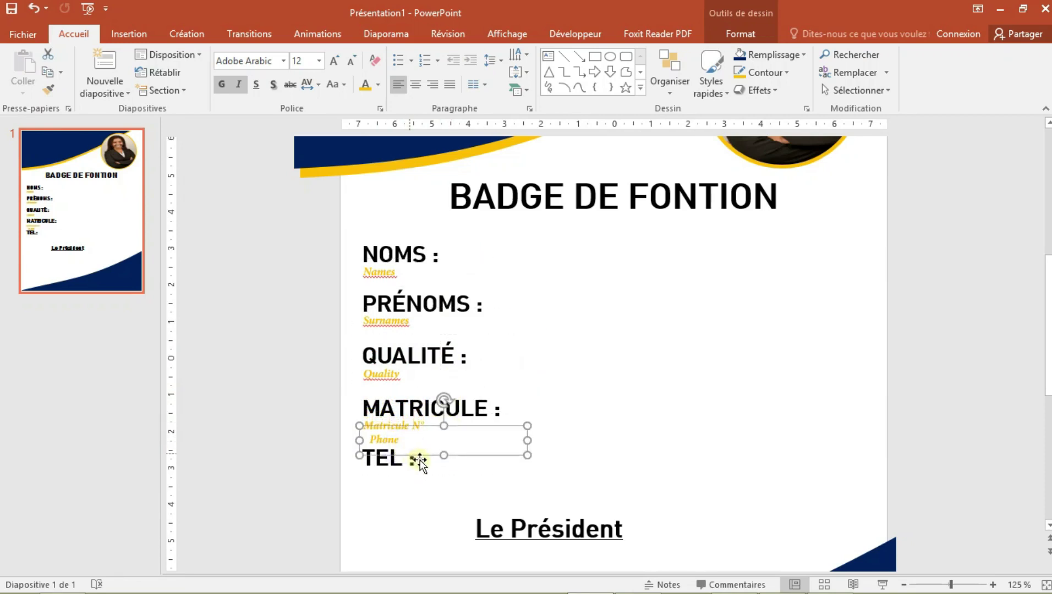
left_click_drag(425, 457, 422, 493)
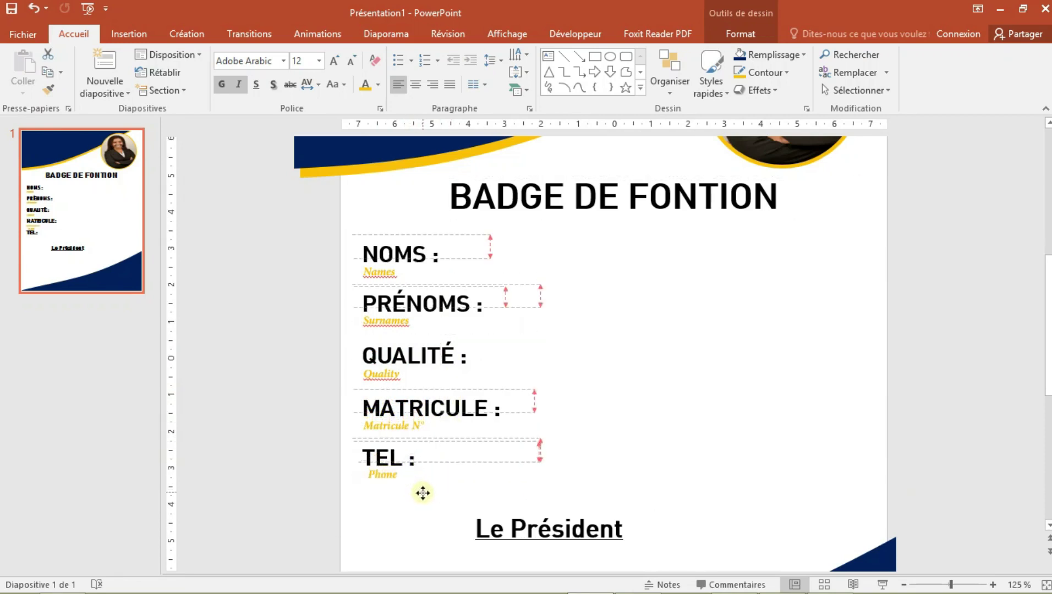
left_click_drag(422, 492, 419, 495)
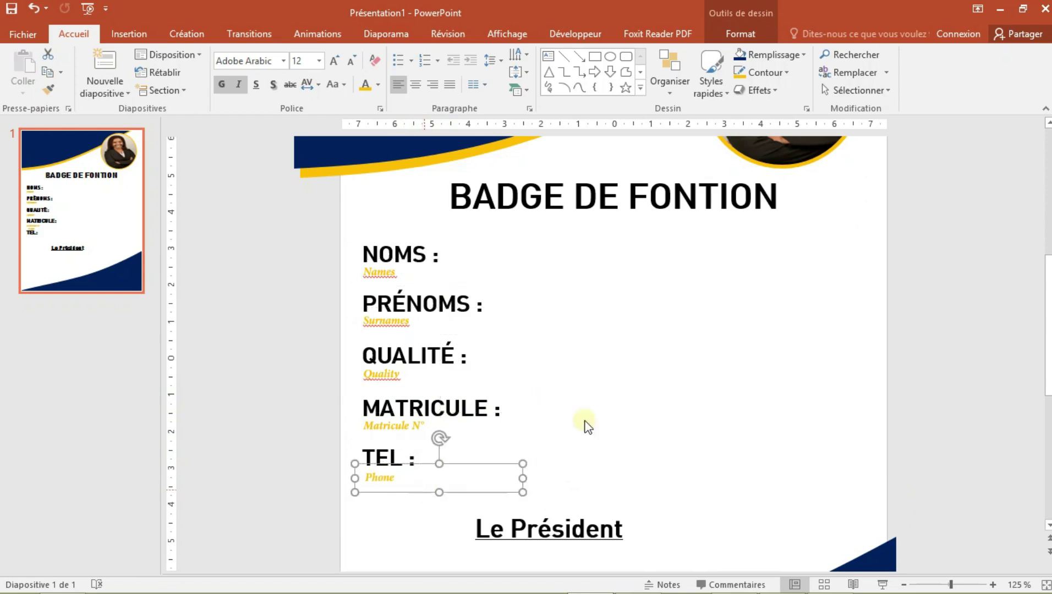
left_click(592, 413)
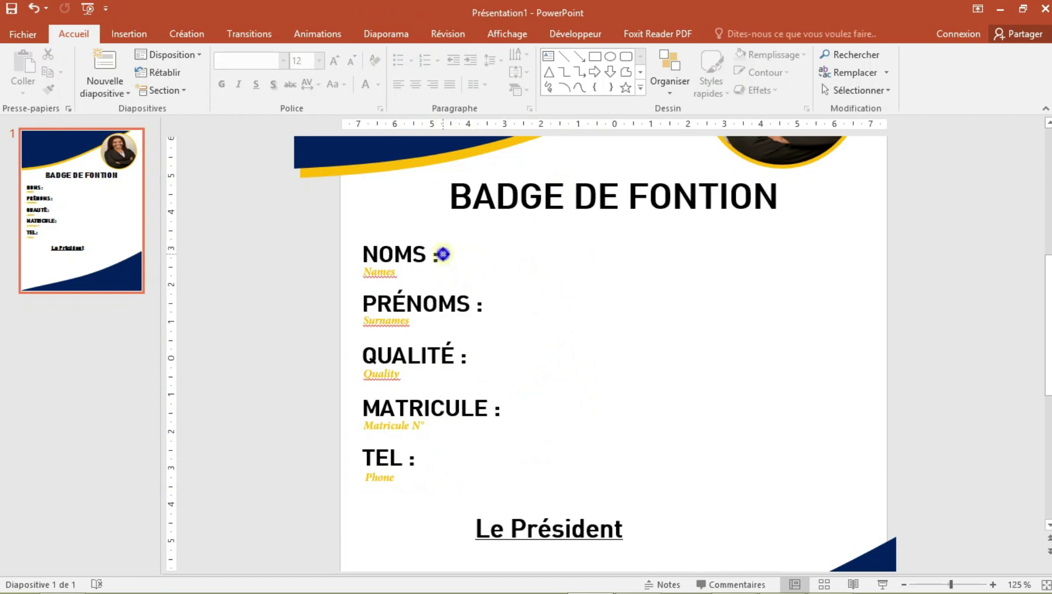
Step: Duplicate the NOMS label to its right and retype it as 'Détails ici'
left_click(454, 270)
left_click_drag(454, 269, 585, 273)
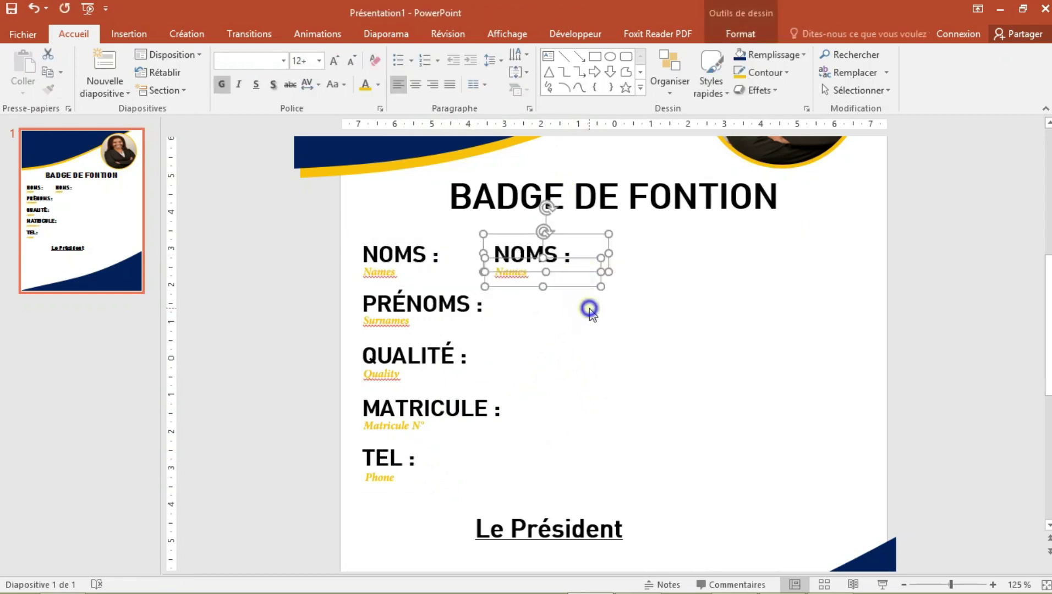
left_click(589, 310)
left_click(582, 287)
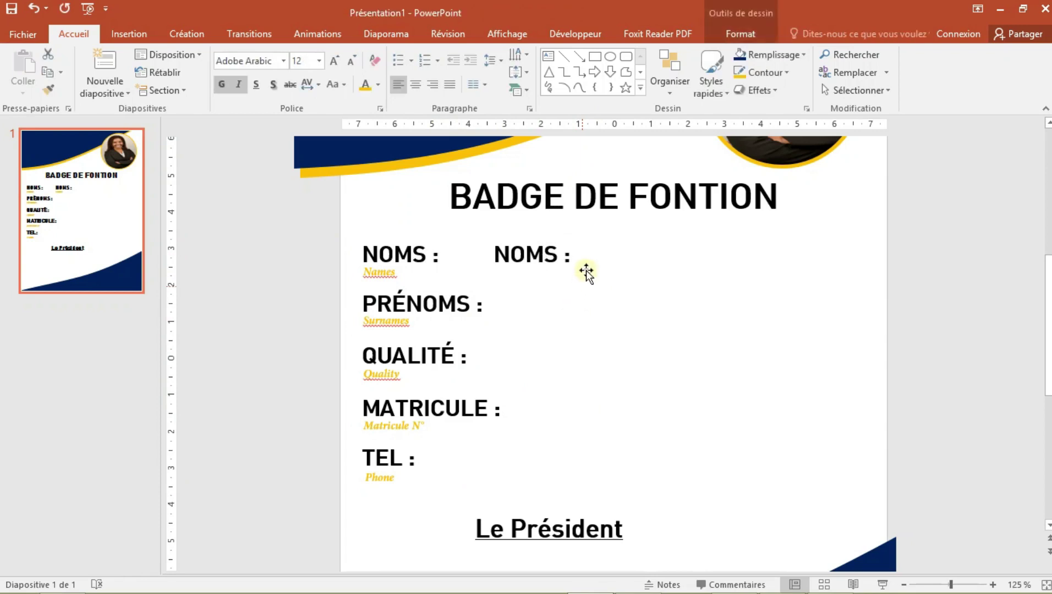
left_click(586, 270)
left_click(598, 254)
left_click_drag(572, 254, 495, 259)
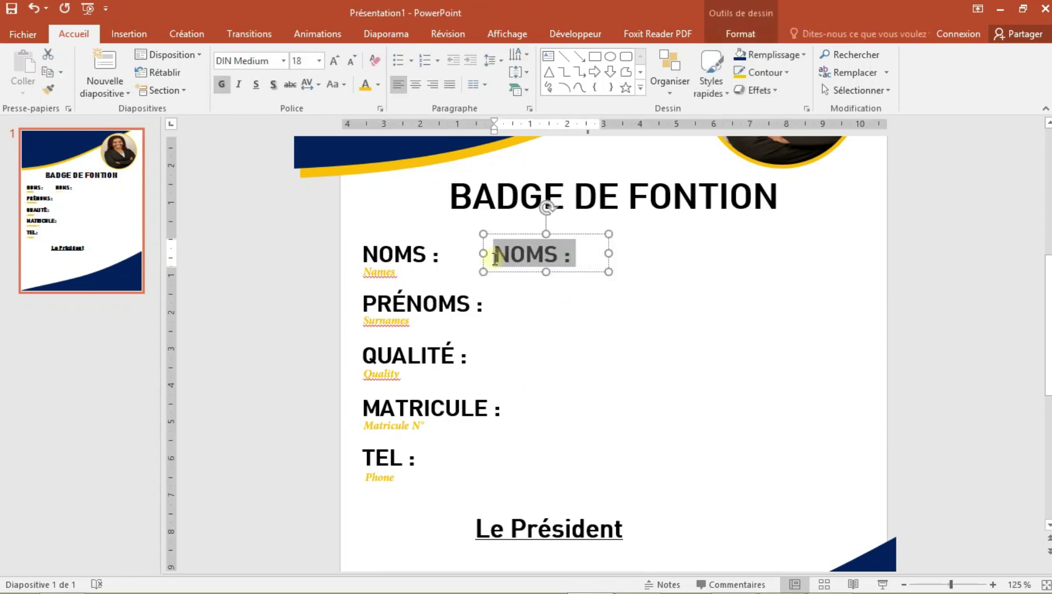
type("D")
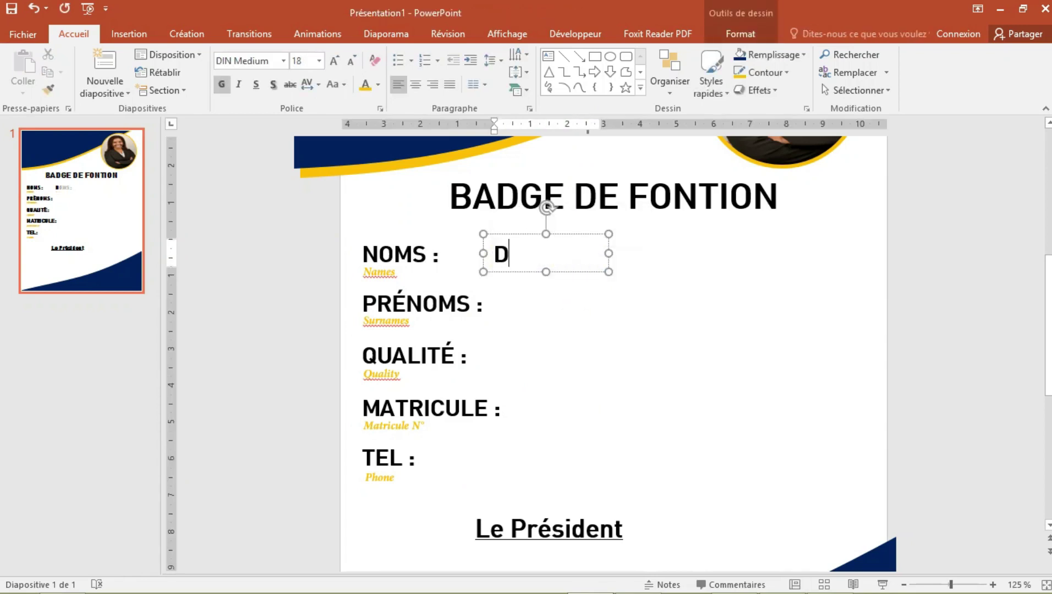
type("étail")
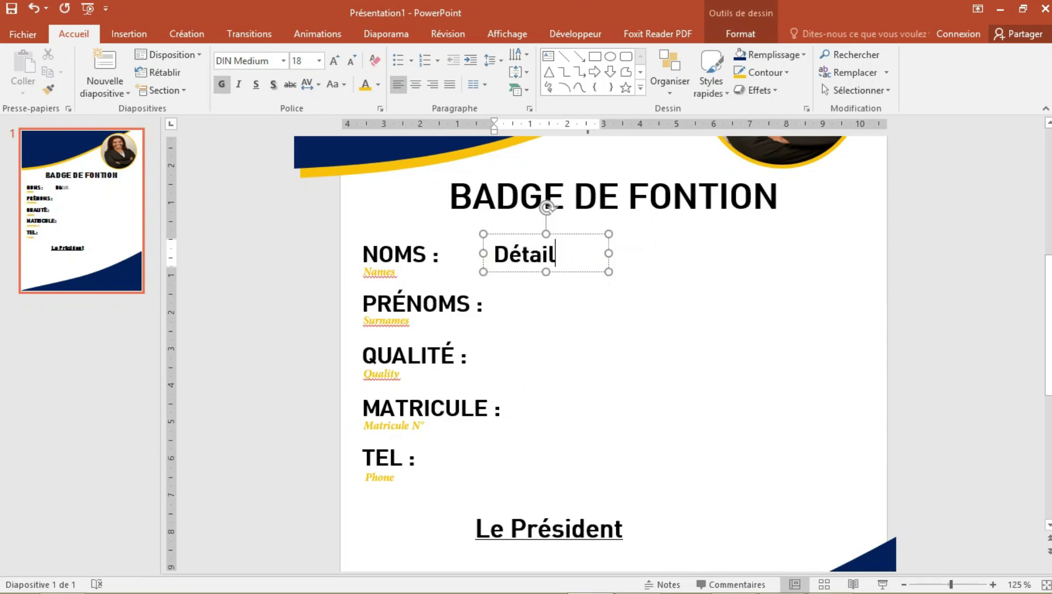
type("s ")
type("ici")
left_click(482, 253)
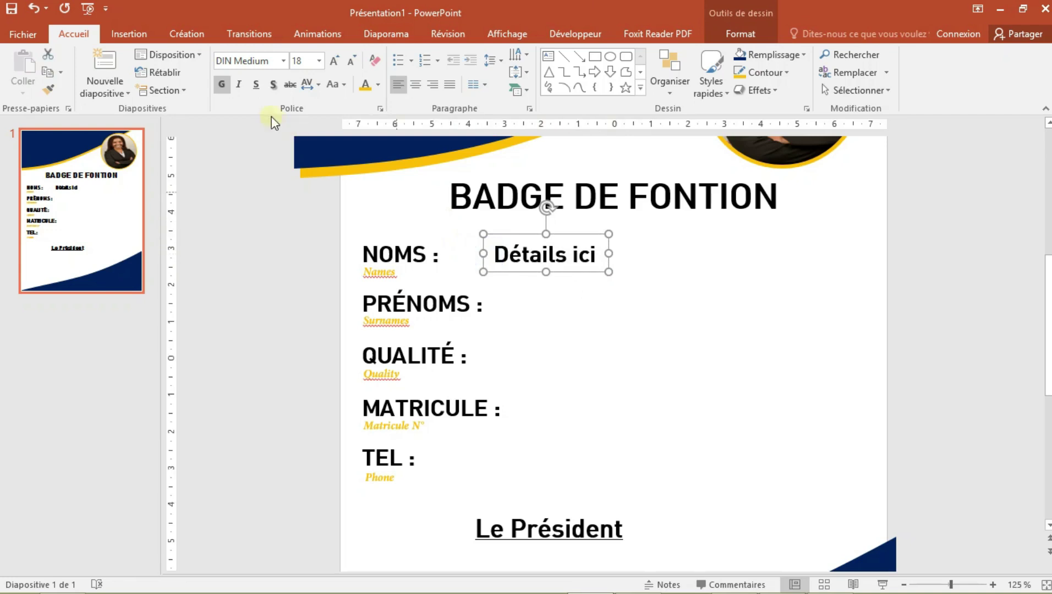
Step: Make 'Détails ici' non-bold, 16 pt, very widely spaced, and widen its box
left_click(221, 84)
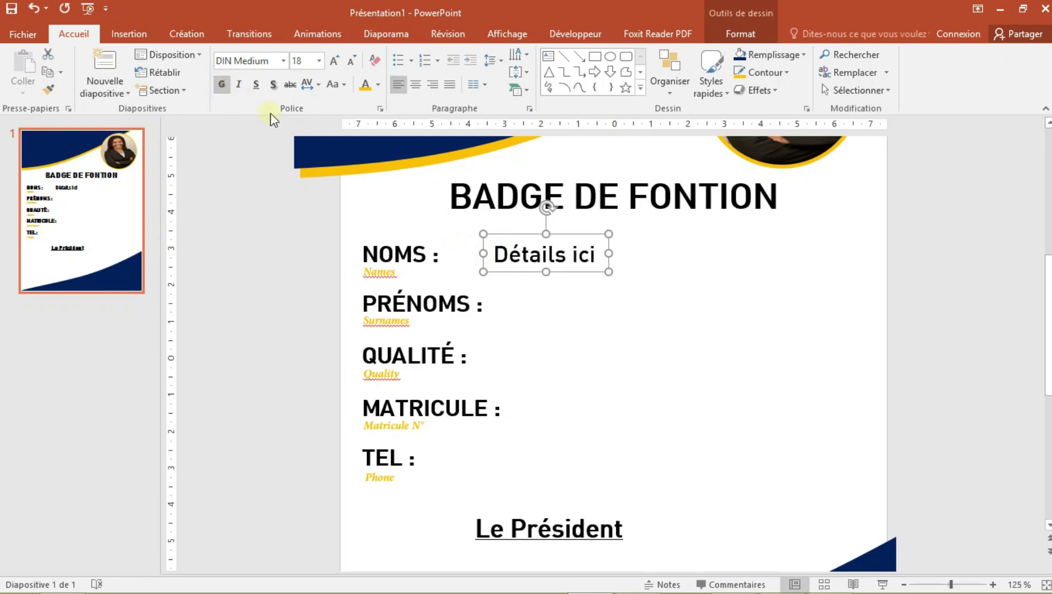
left_click(346, 61)
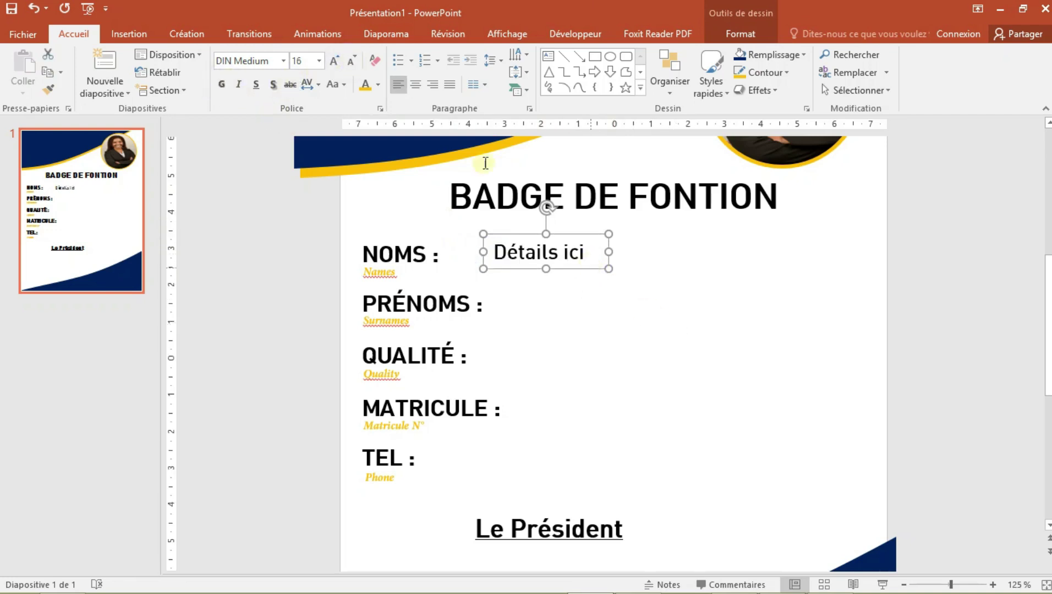
left_click(321, 85)
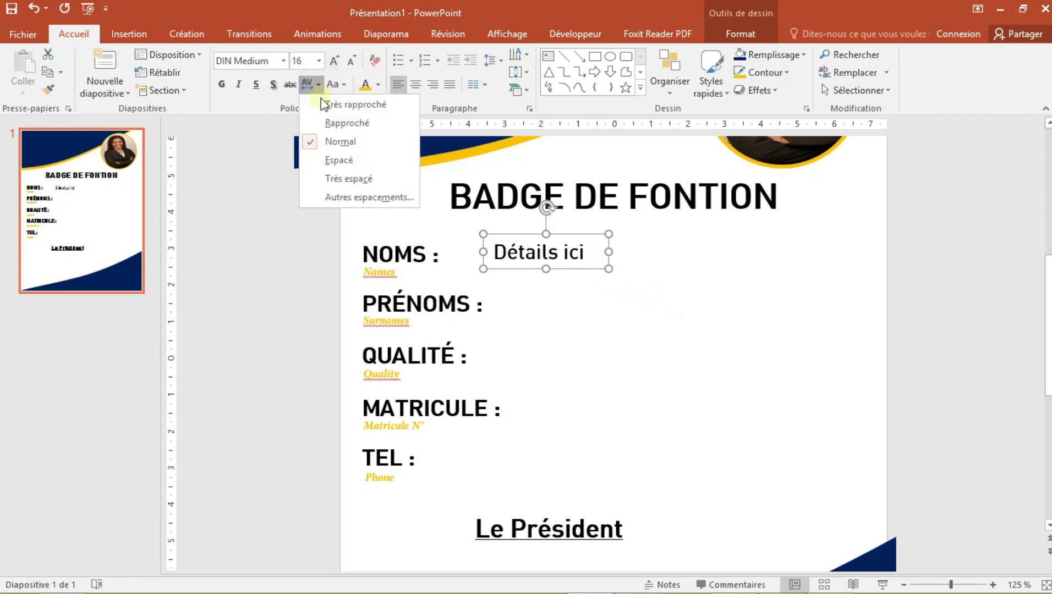
left_click(378, 178)
mouse_move(609, 264)
left_mouse_down()
mouse_move(691, 262)
mouse_move(658, 268)
mouse_move(681, 319)
left_mouse_up()
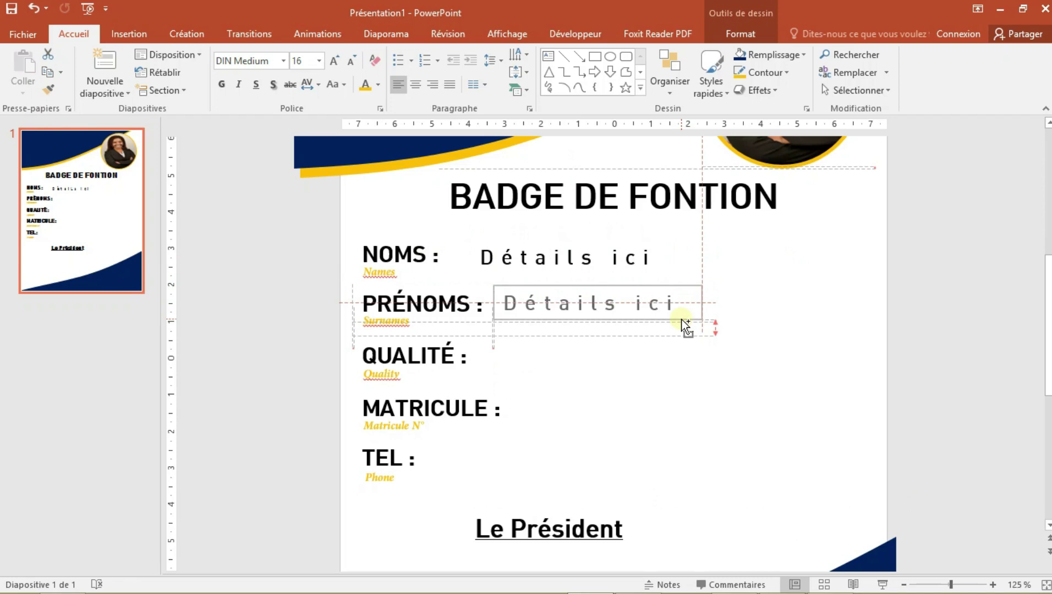
Step: Copy the spaced 'Détails ici' box beside PRÉNOMS, QUALITÉ, MATRICULE and TEL
mouse_move(681, 319)
left_mouse_down()
mouse_move(688, 367)
mouse_move(670, 374)
mouse_move(717, 428)
mouse_move(704, 424)
mouse_move(690, 463)
mouse_move(643, 480)
mouse_move(623, 473)
left_mouse_up()
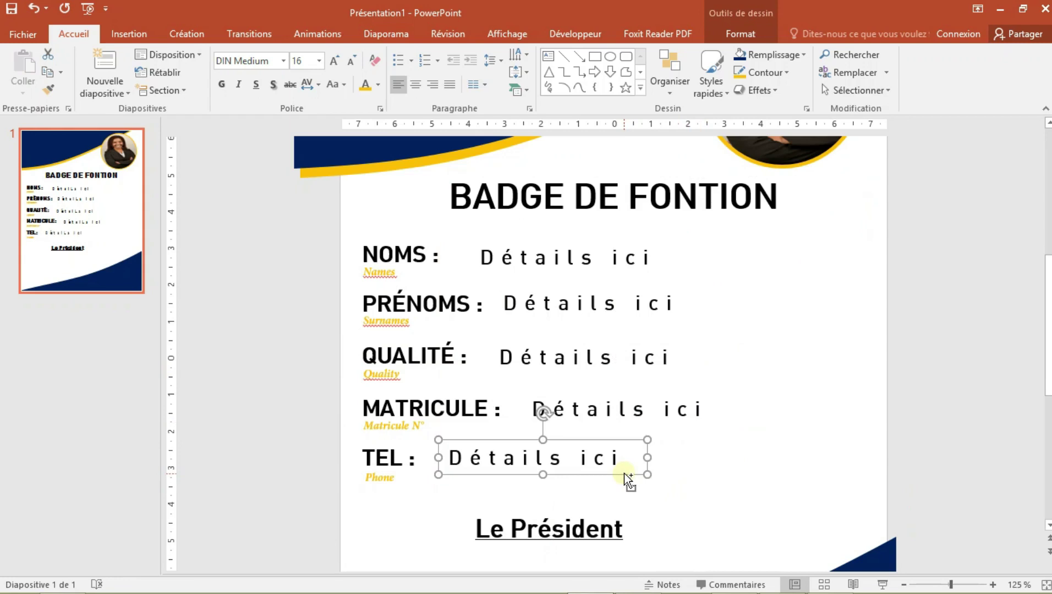
left_click(666, 320)
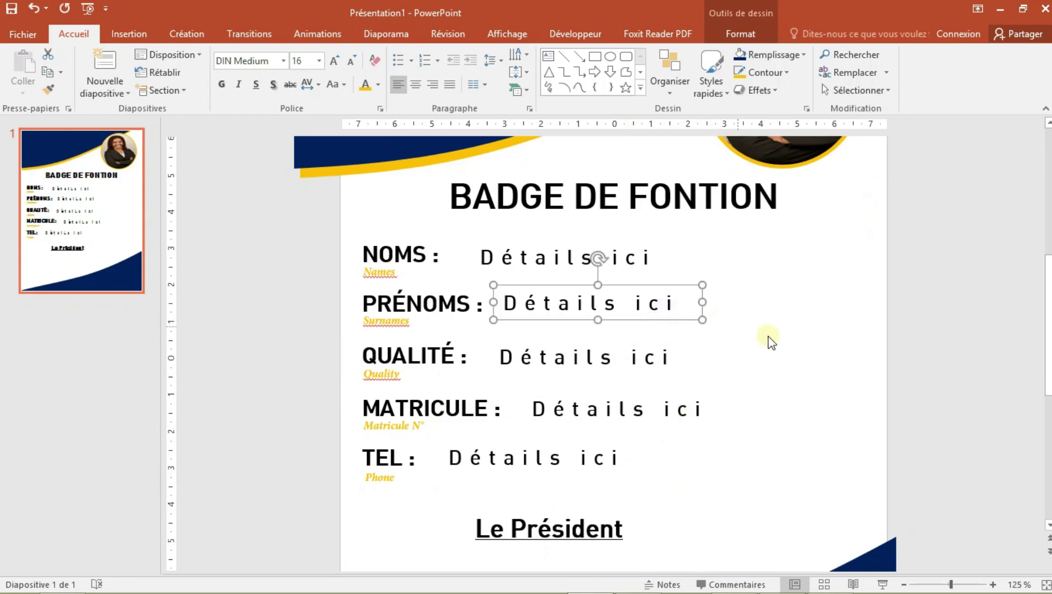
left_click(768, 336)
Step: Move the 'Le Président' text slightly higher
scroll(715, 483, "down", 1)
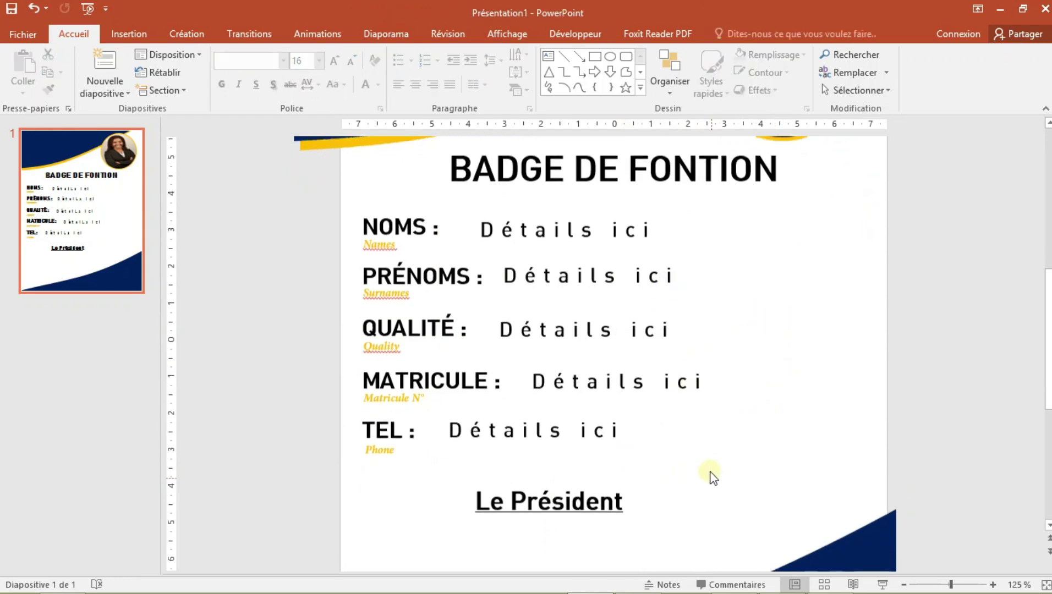
scroll(711, 477, "down", 2)
left_click_drag(599, 471, 596, 461)
left_click(690, 304)
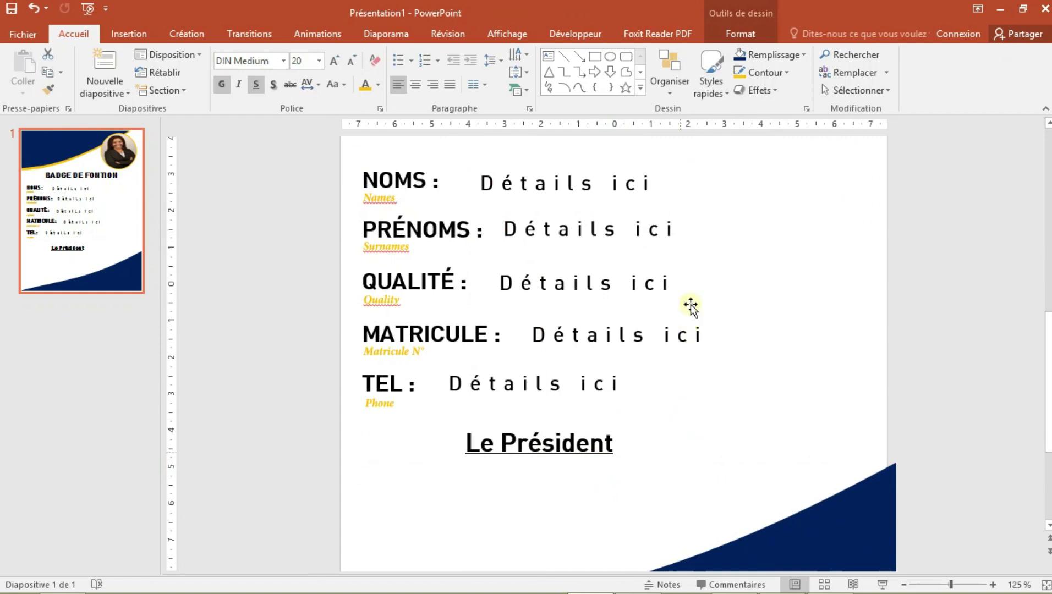
Step: Copy the TEL 'Détails ici' box below Le Président and retype it as 'Signature'
left_click(616, 404)
mouse_move(615, 402)
left_mouse_down()
mouse_move(601, 494)
mouse_move(435, 476)
left_mouse_up()
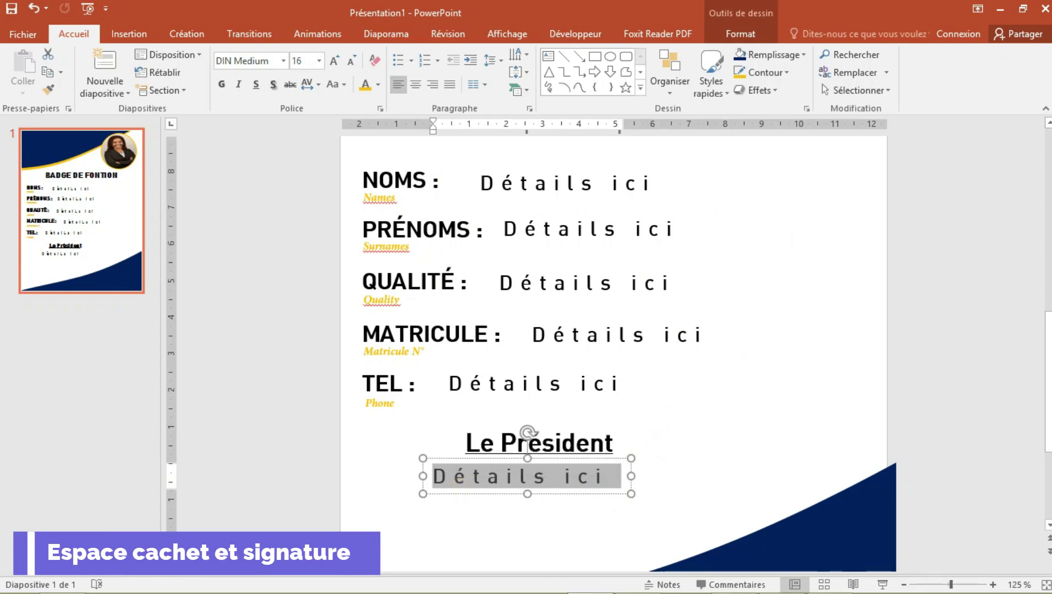
type("Signature")
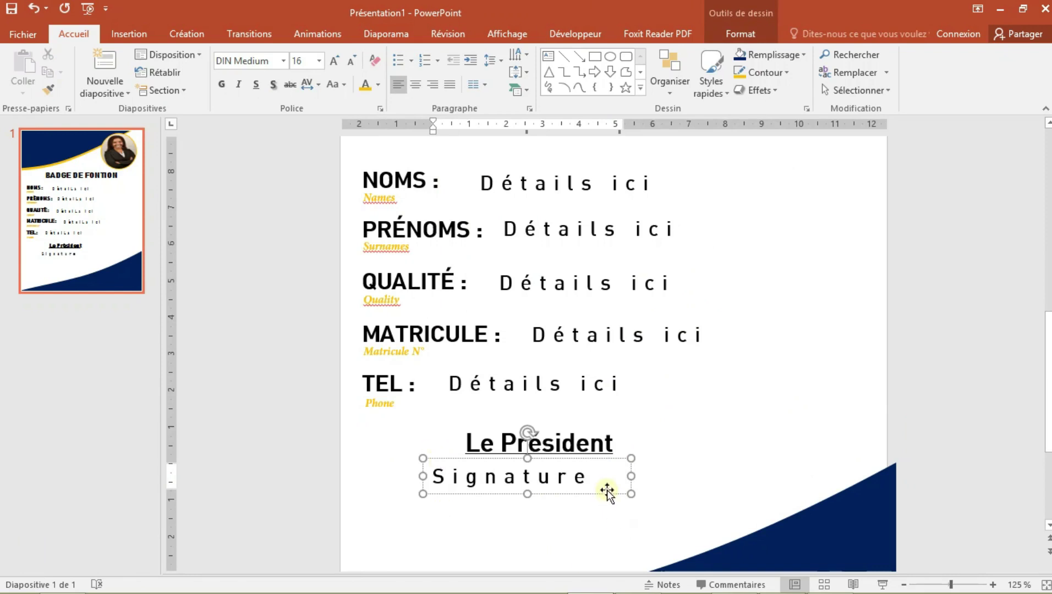
left_click_drag(604, 494, 629, 513)
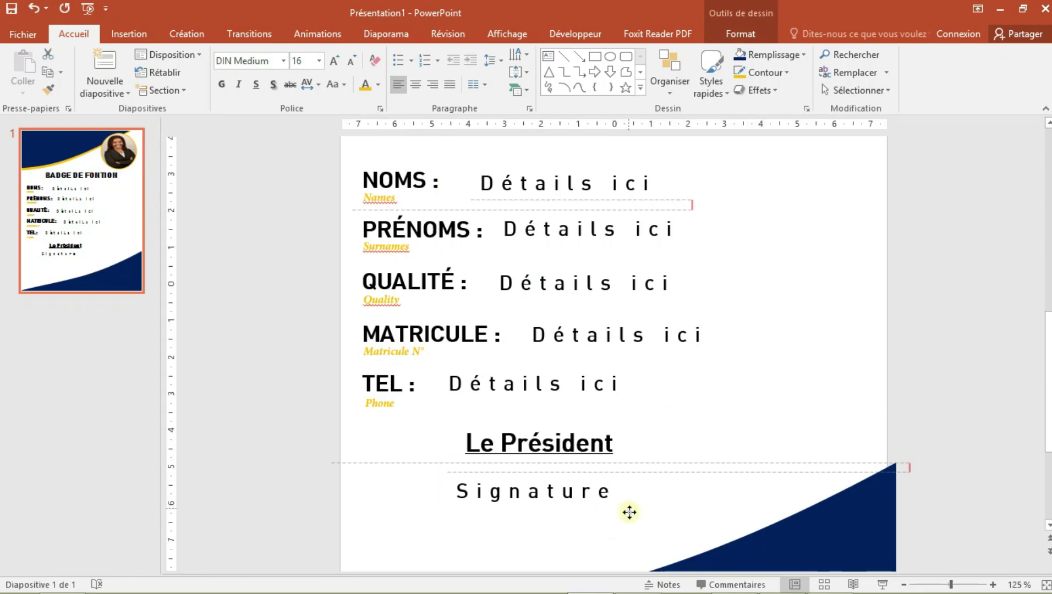
Step: Shrink the Signature text to 12 pt, extend it to 'Signature ici', and tighten its spacing
left_click(350, 60)
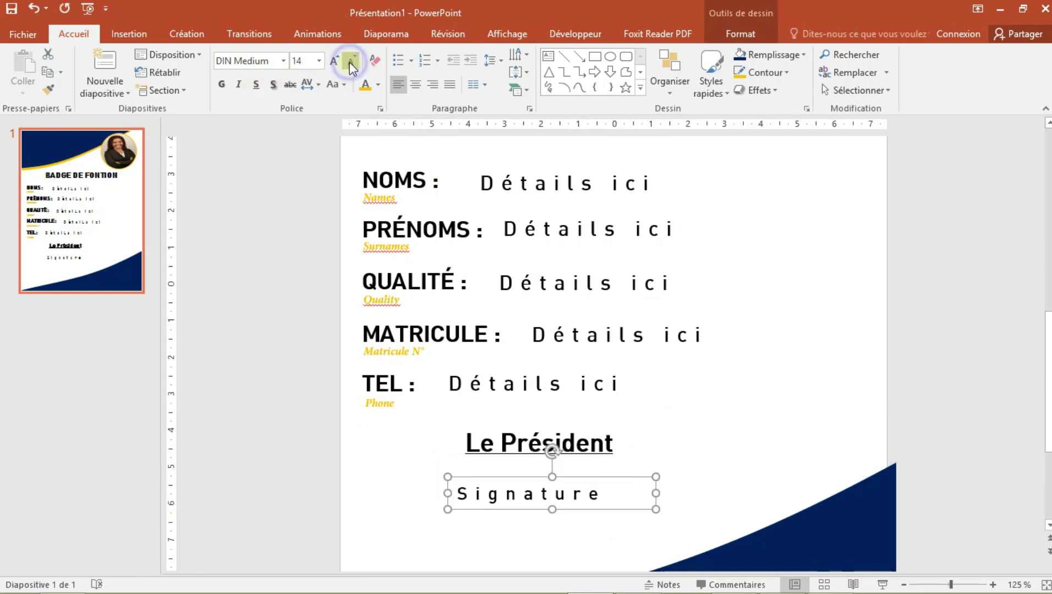
left_click(350, 60)
mouse_move(656, 491)
left_mouse_down()
mouse_move(611, 491)
mouse_move(611, 512)
left_mouse_up()
left_click(602, 495)
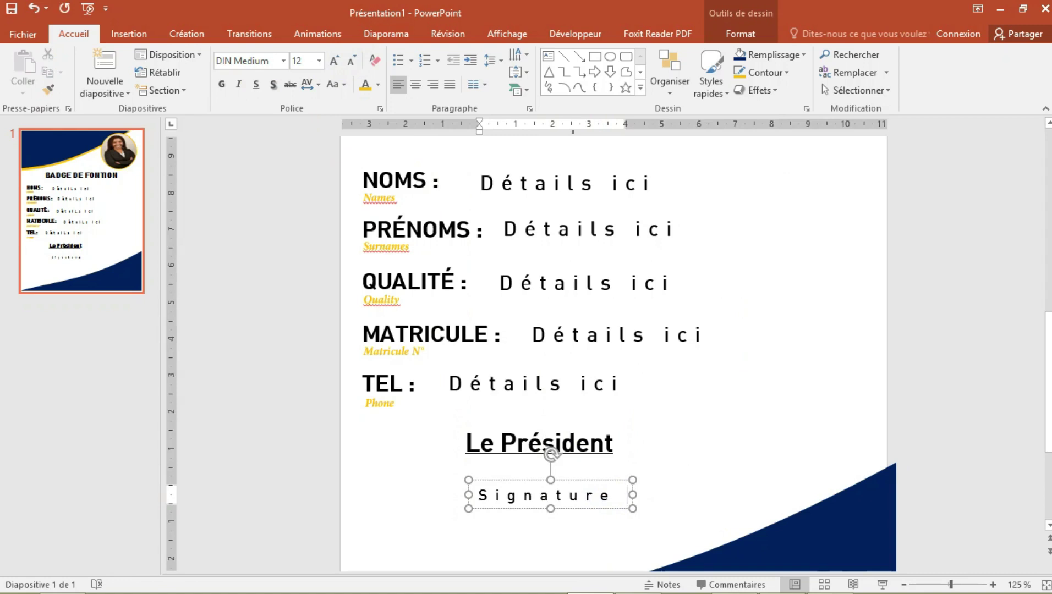
type(" ici")
mouse_move(631, 504)
left_mouse_down()
mouse_move(684, 502)
mouse_move(608, 510)
left_mouse_up()
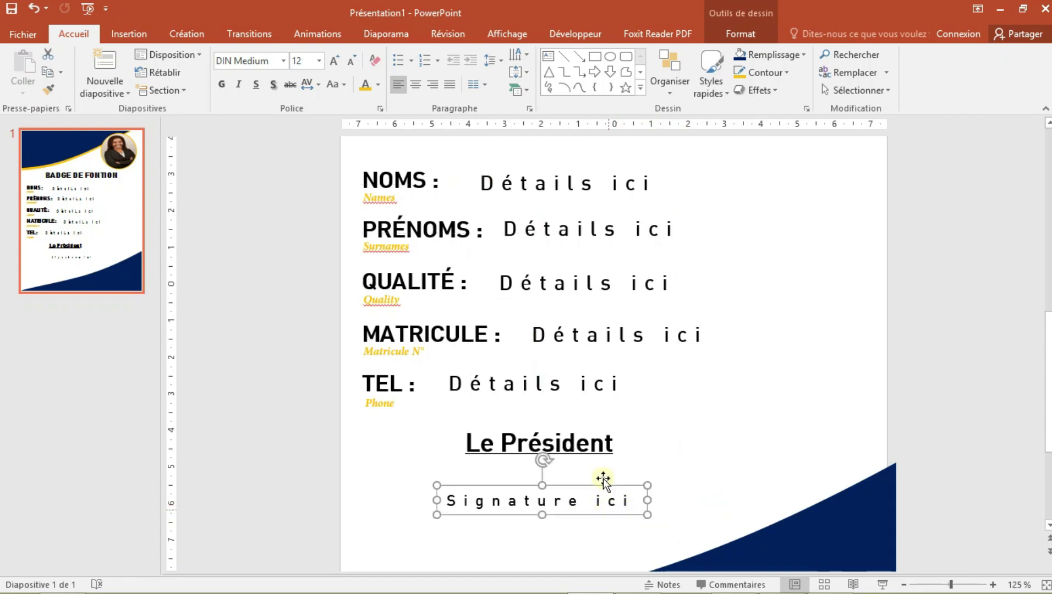
left_click(309, 84)
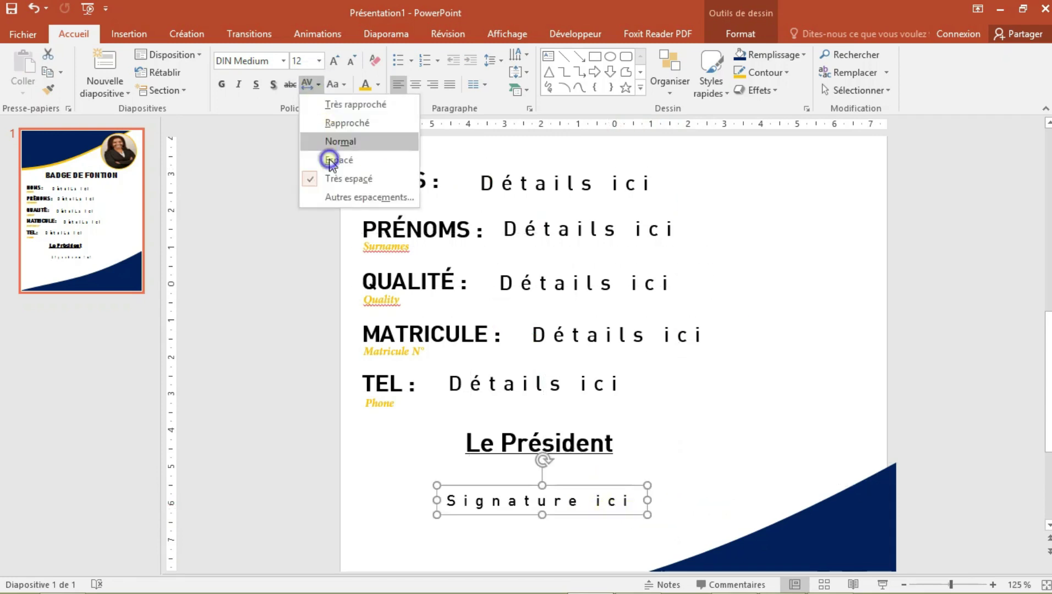
left_click(329, 159)
left_click_drag(647, 500, 611, 507)
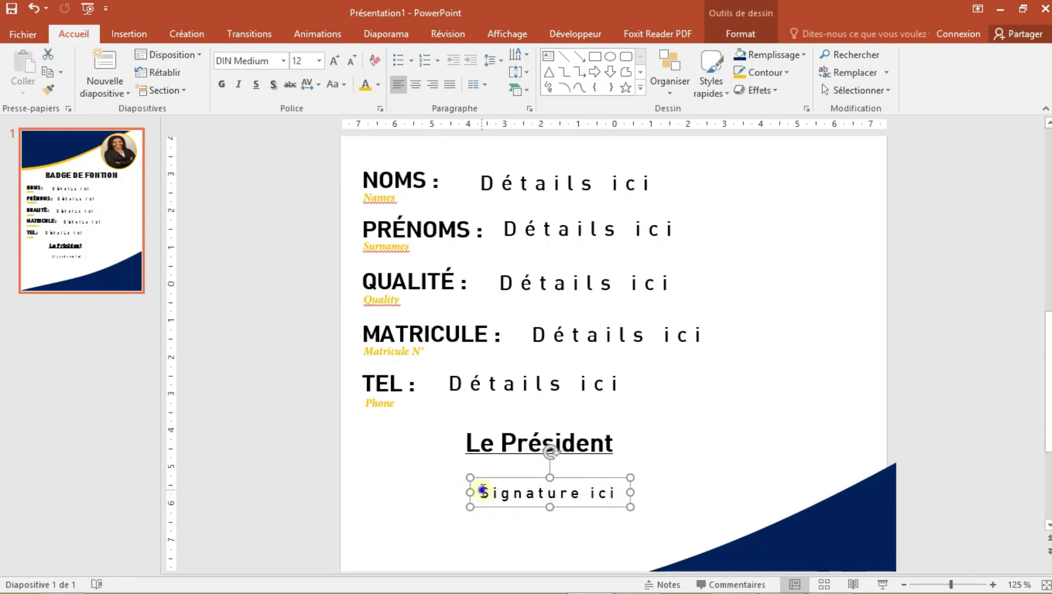
Step: Add a 'Cachet +' line above 'Signature ici' and centre the text
left_click(482, 491)
type("Ca")
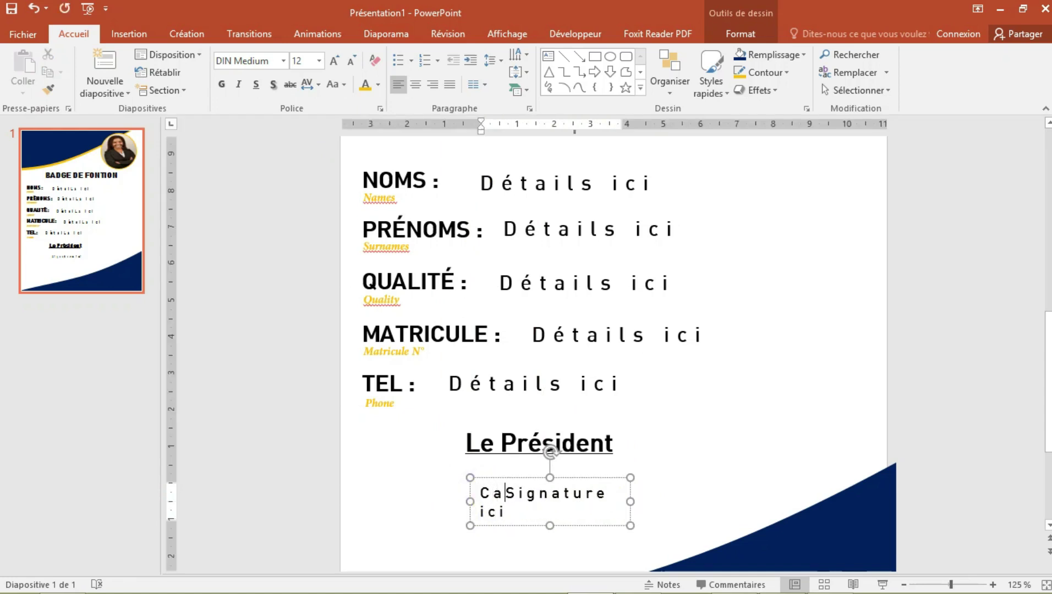
type("chet")
key("Return")
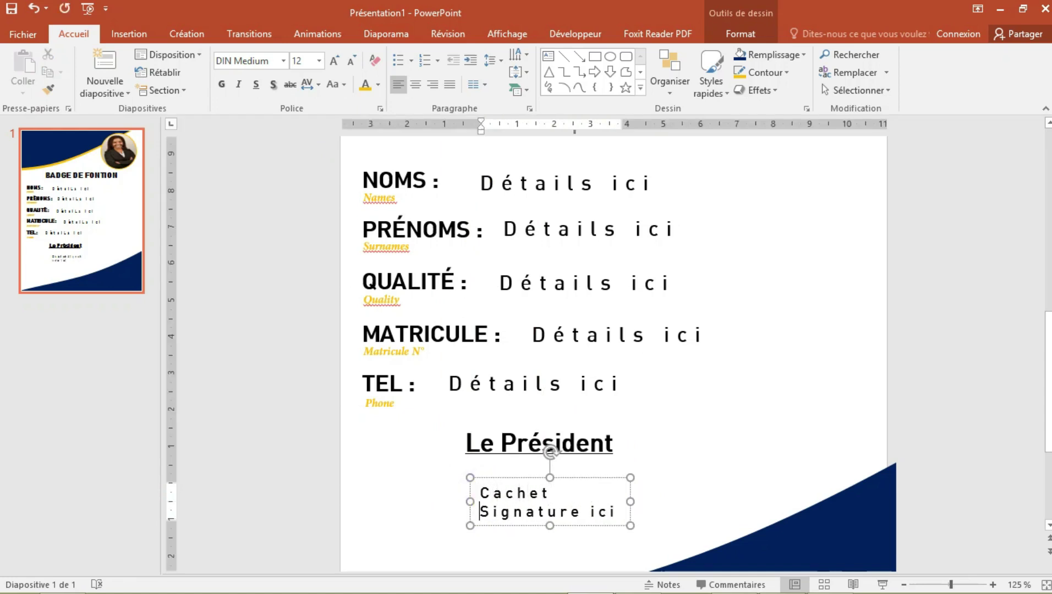
key("BackSpace")
type("+")
key("Return")
left_click(415, 84)
left_click_drag(585, 522, 580, 527)
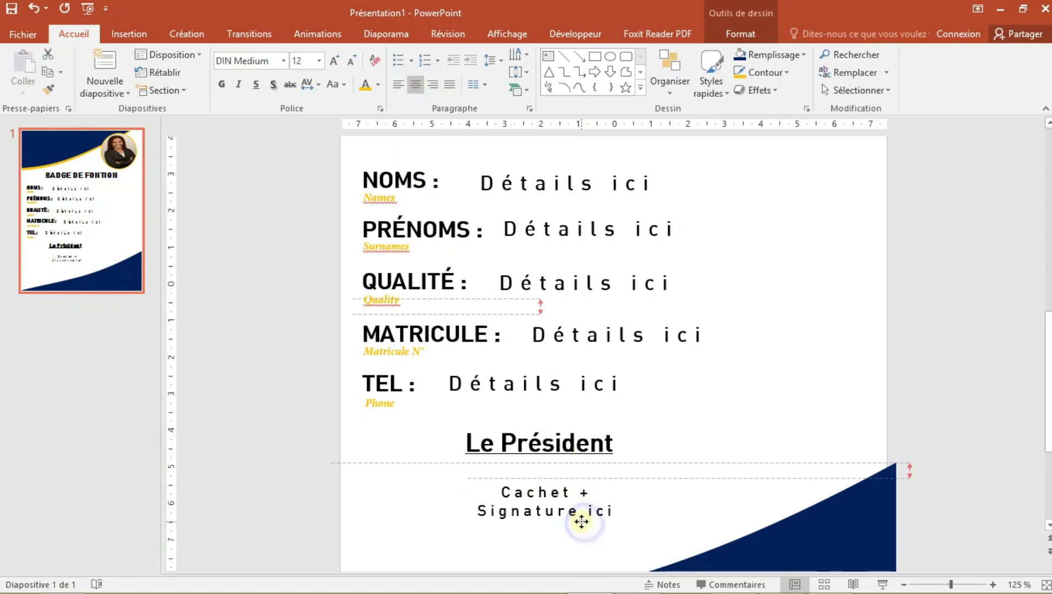
left_click(696, 485)
Step: Nudge 'Le Président' and 'Cachet + Signature ici' left together
scroll(696, 485, "down", 2)
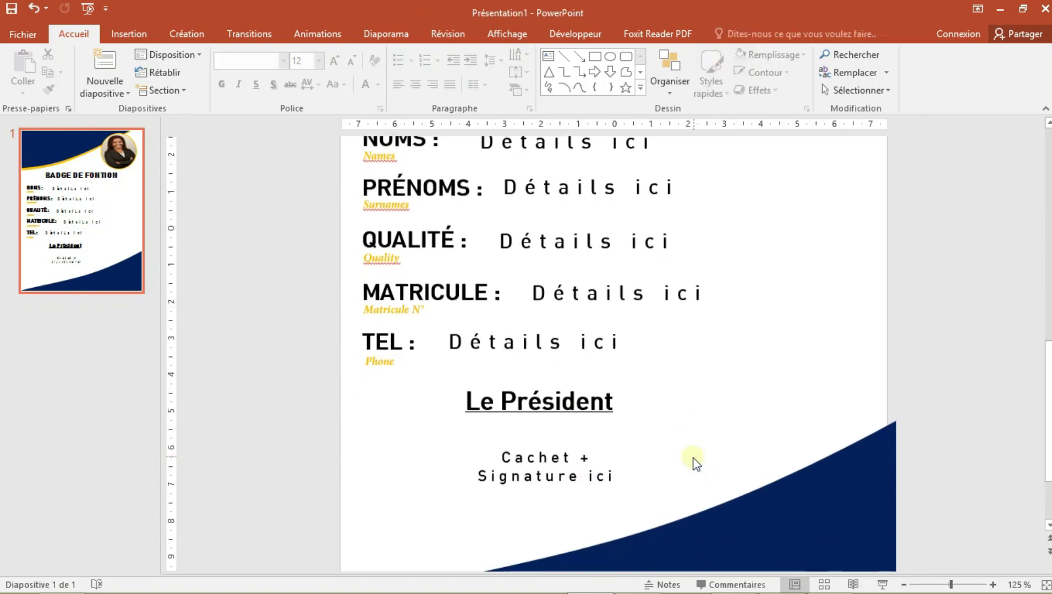
scroll(731, 474, "down", 1)
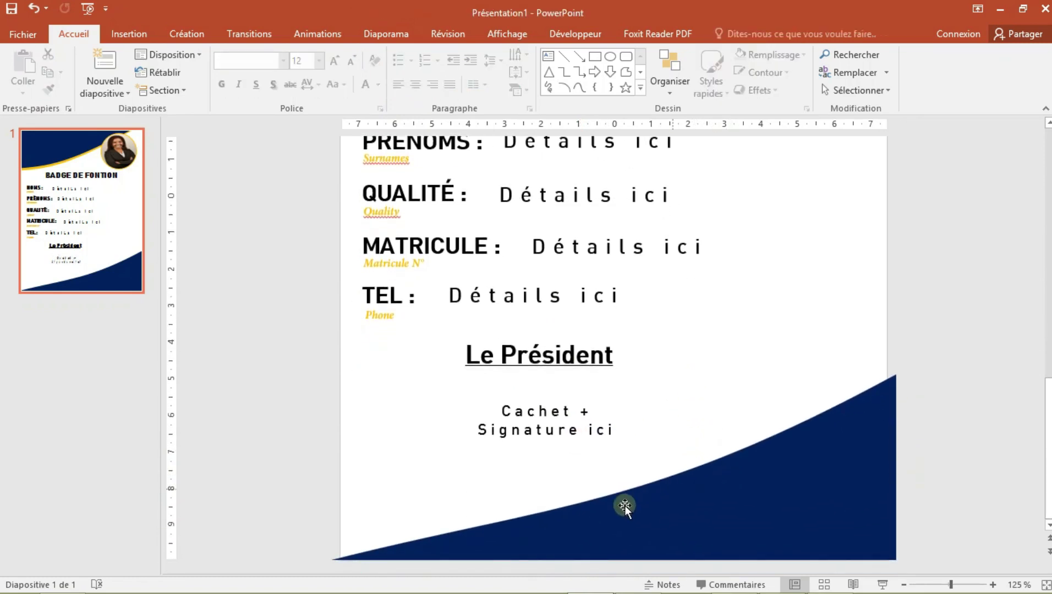
left_click(613, 512)
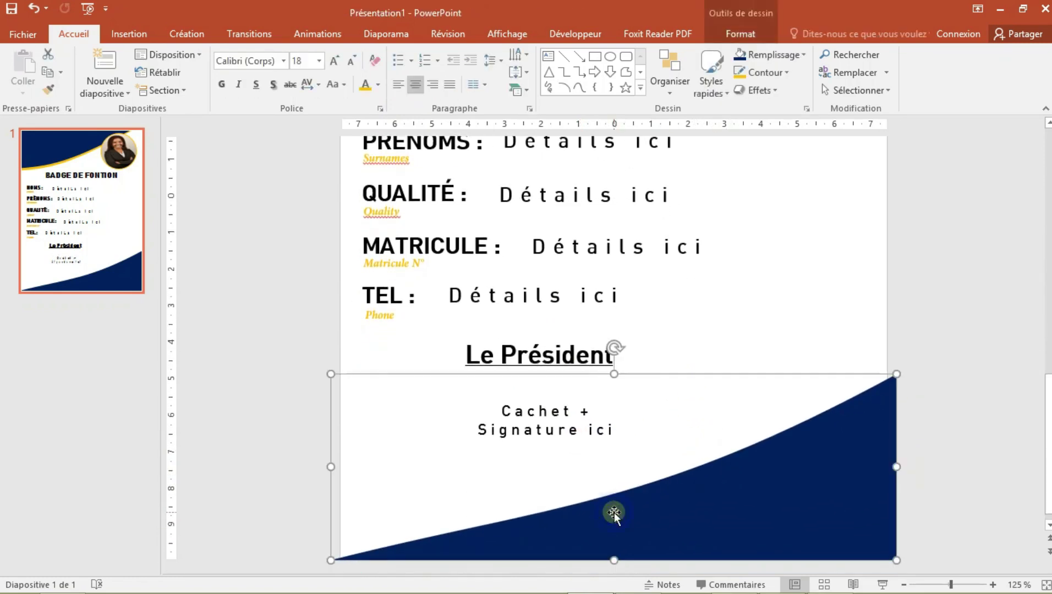
left_click(554, 354)
left_click(549, 421, "shift")
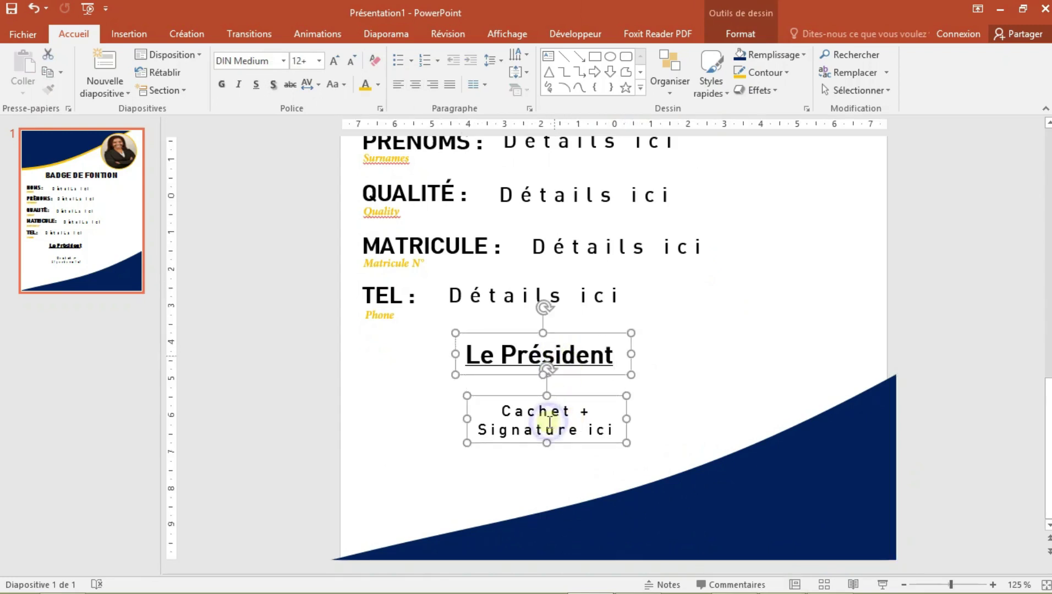
key("Left")
key("Left")
key("Left")
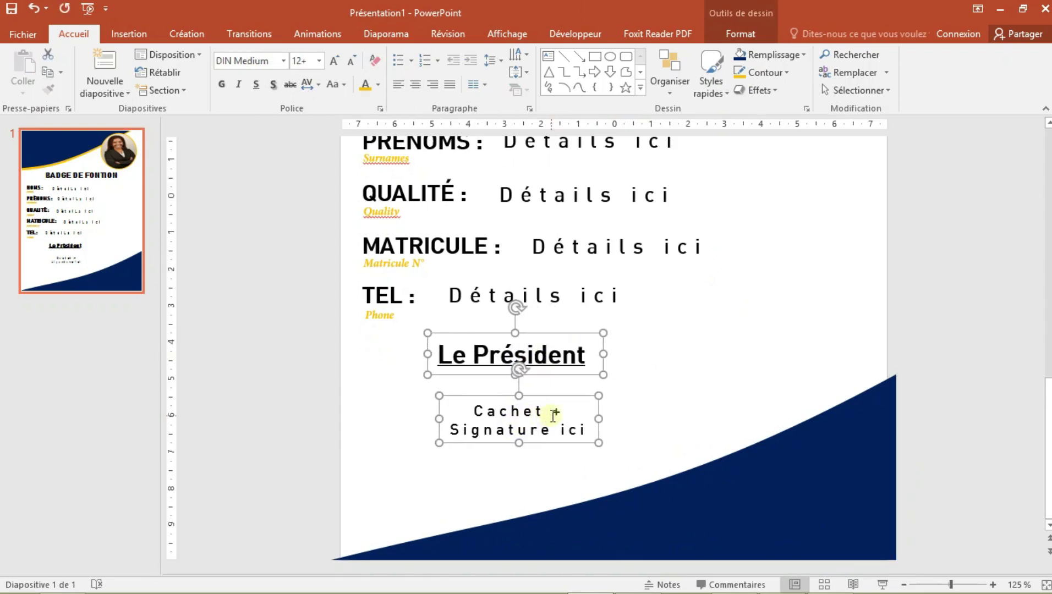
key("ctrl+Right")
left_click(927, 336)
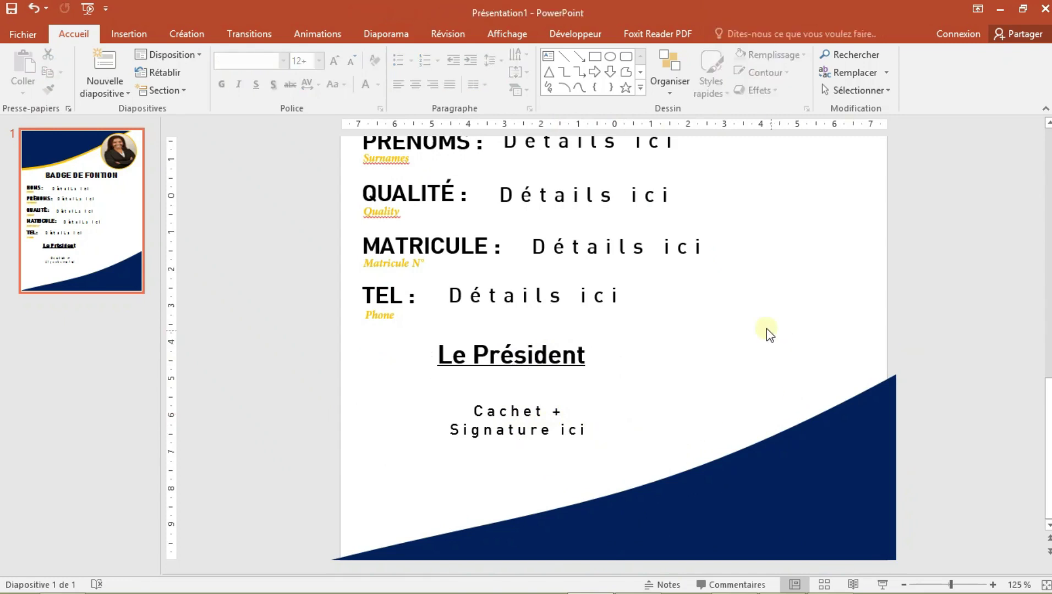
Step: Scroll up and down the slide to review the finished badge layout
scroll(766, 329, "up", 5)
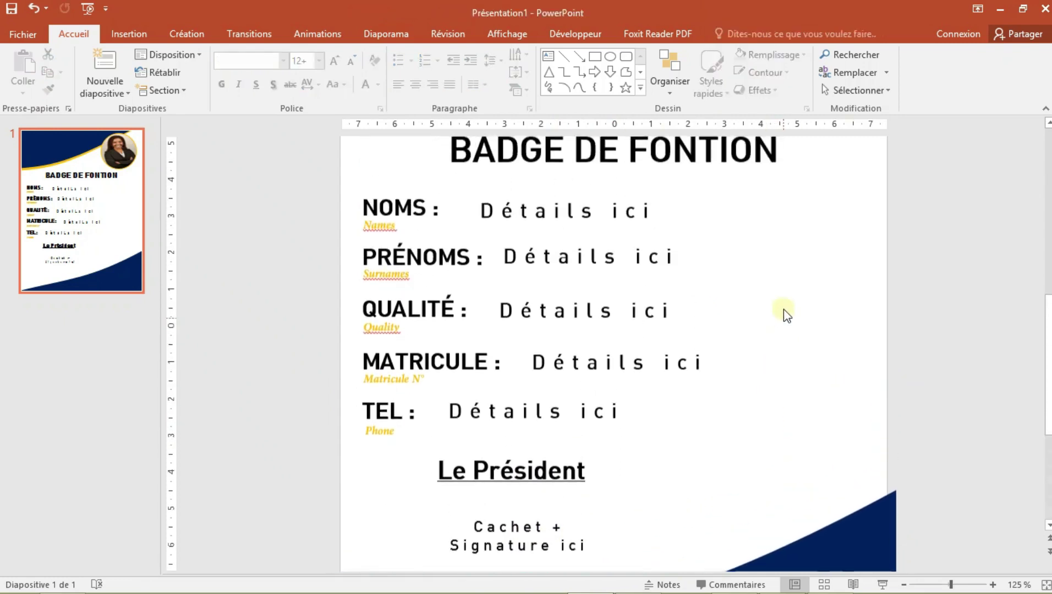
scroll(790, 309, "up", 2)
scroll(814, 308, "up", 2)
scroll(830, 303, "up", 1)
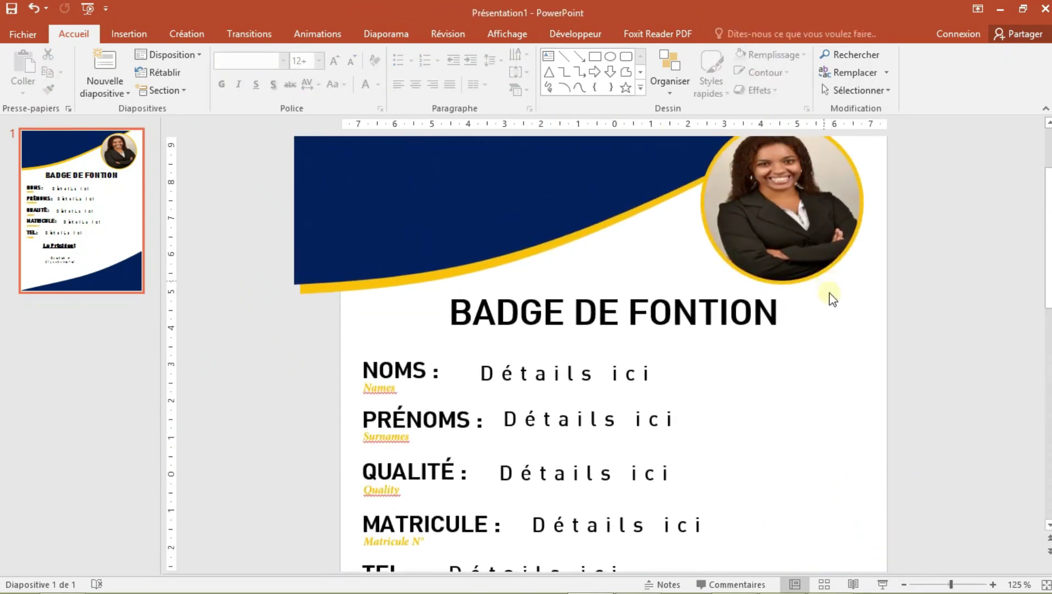
scroll(827, 385, "down", 5)
scroll(820, 471, "down", 2)
scroll(822, 472, "down", 2)
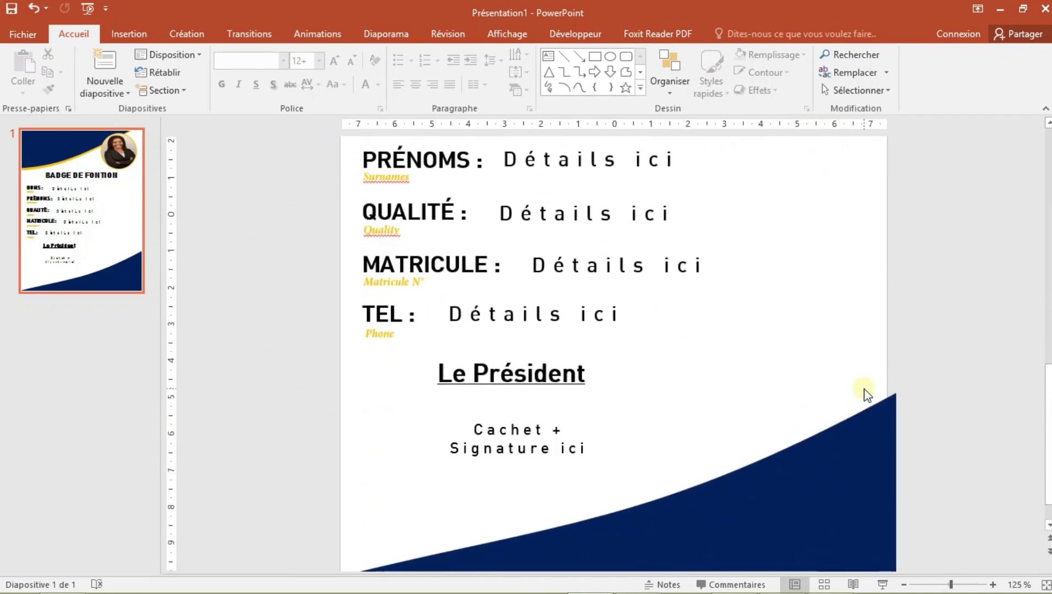
scroll(866, 394, "up", 3)
scroll(867, 394, "up", 2)
scroll(867, 394, "up", 2)
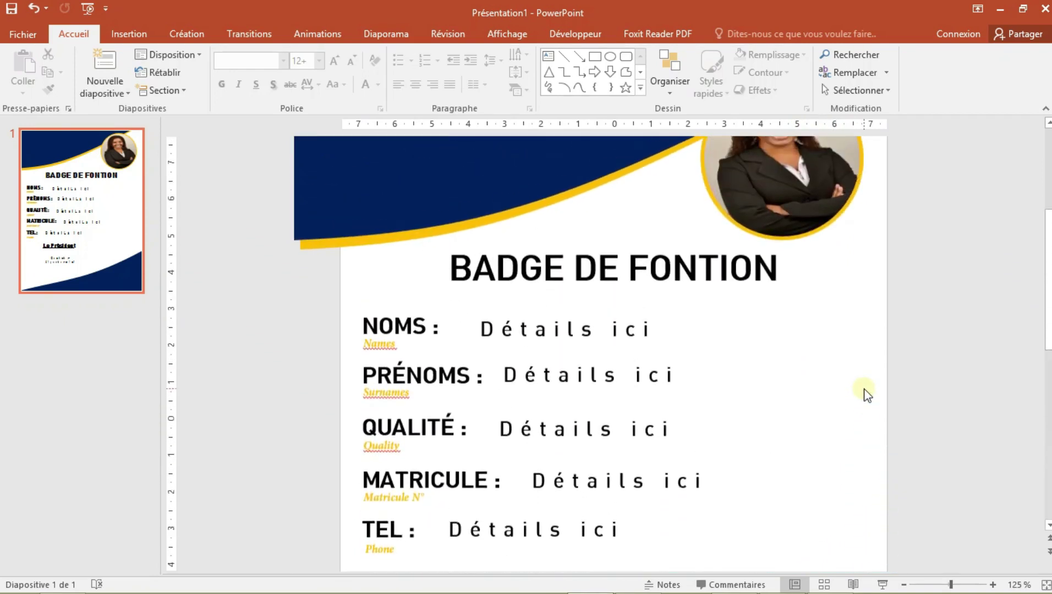
scroll(867, 402, "up", 1)
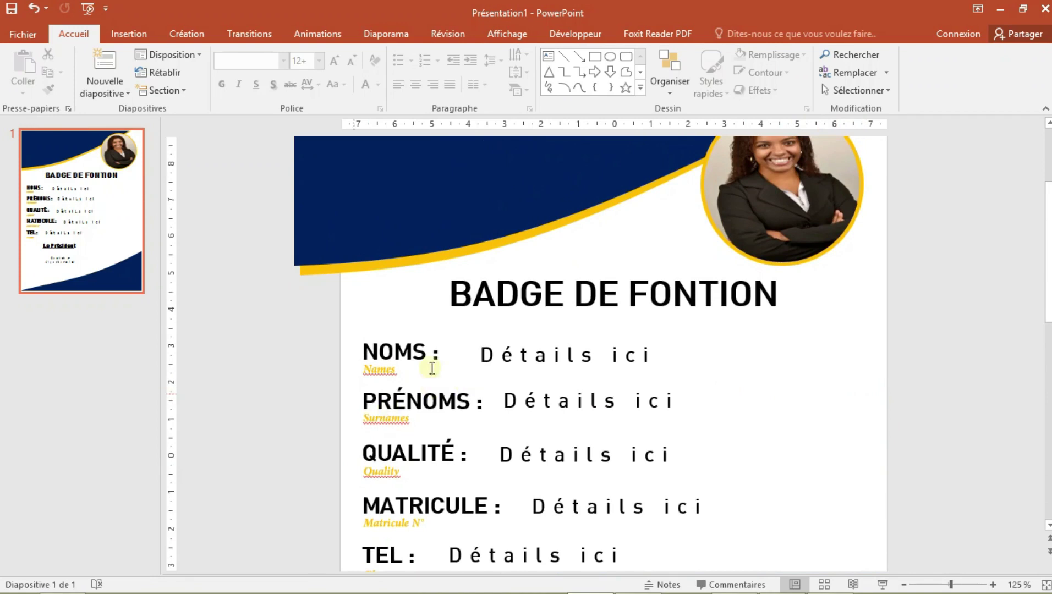
scroll(704, 401, "down", 1)
scroll(704, 402, "down", 2)
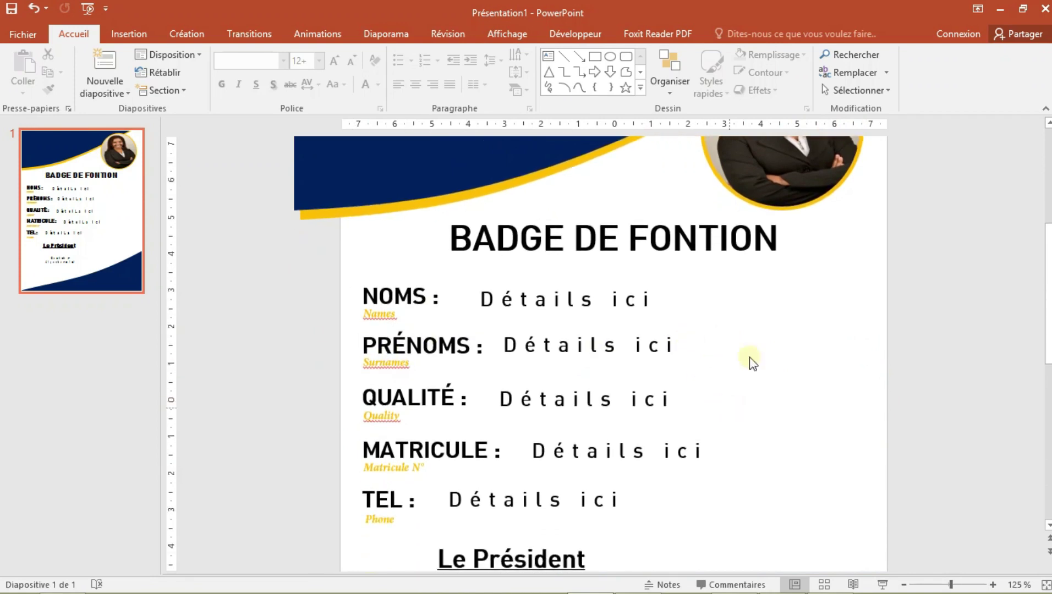
Step: Color the 'BADGE DE FONTION' title text dark navy blue to match the header band
left_click(746, 264)
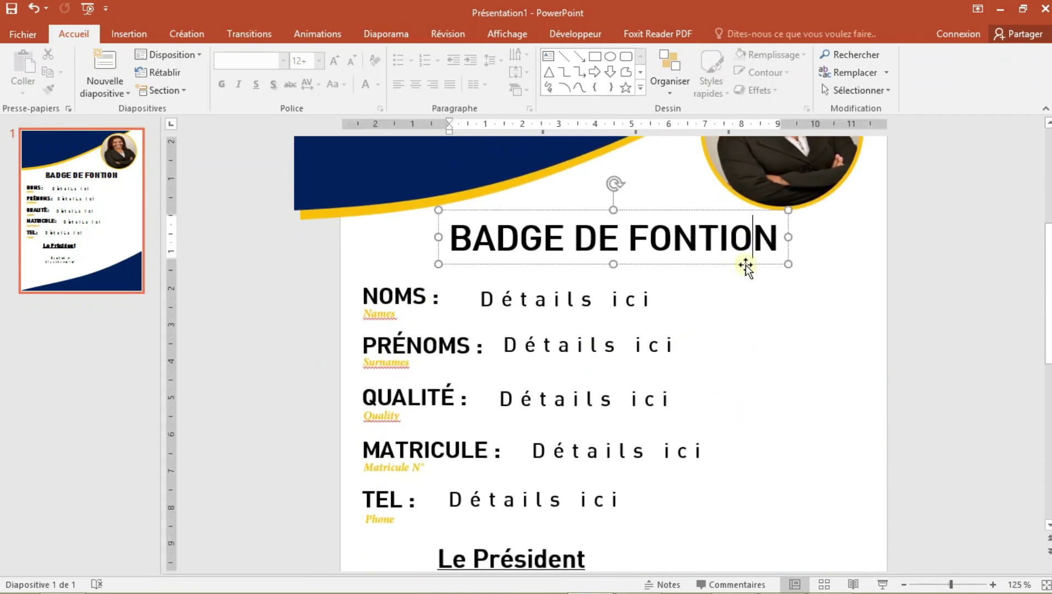
left_click(366, 84)
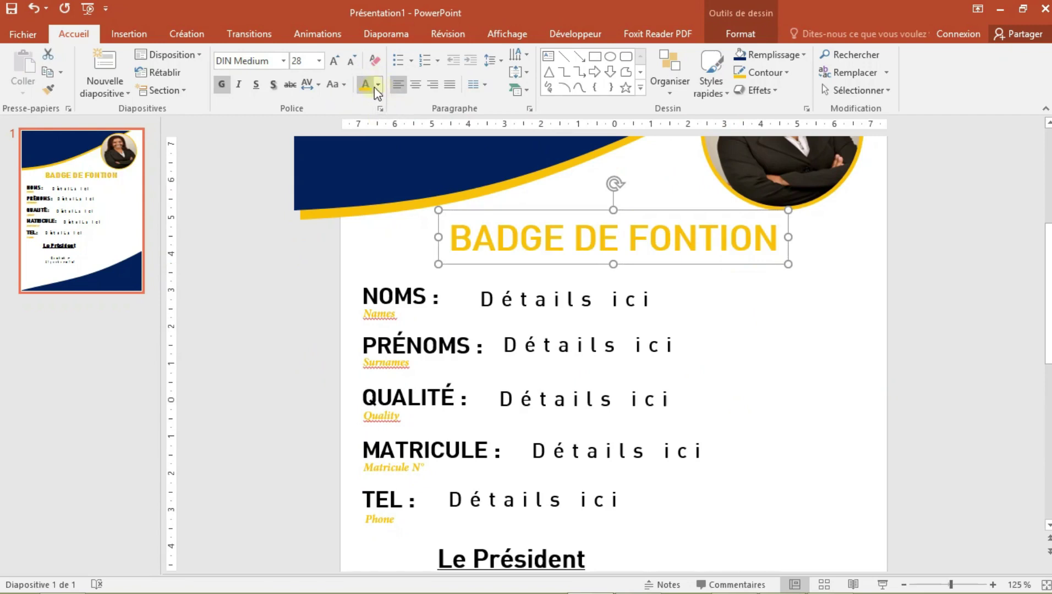
left_click(378, 85)
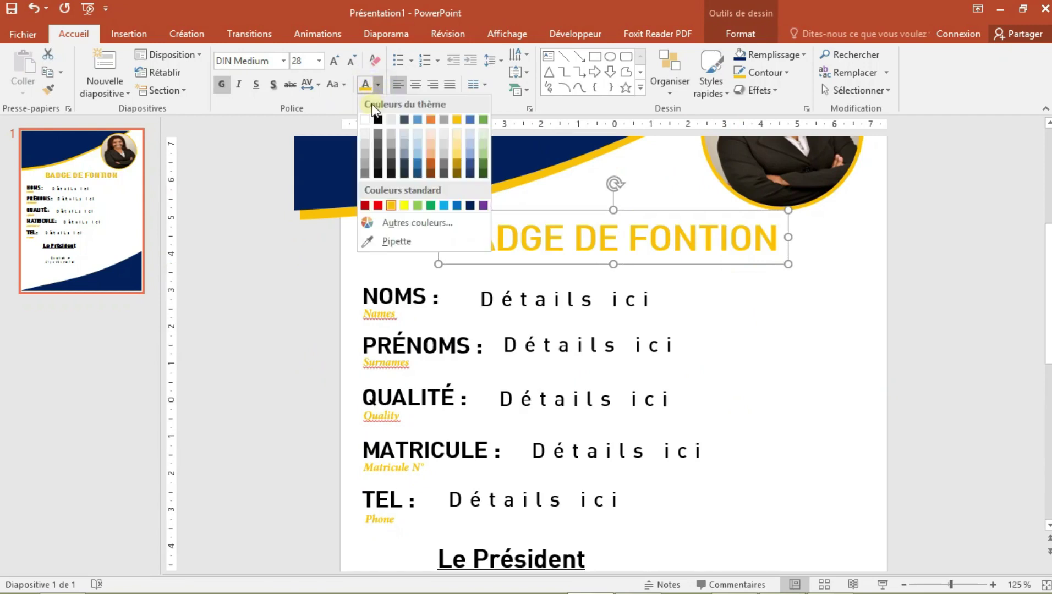
left_click(471, 206)
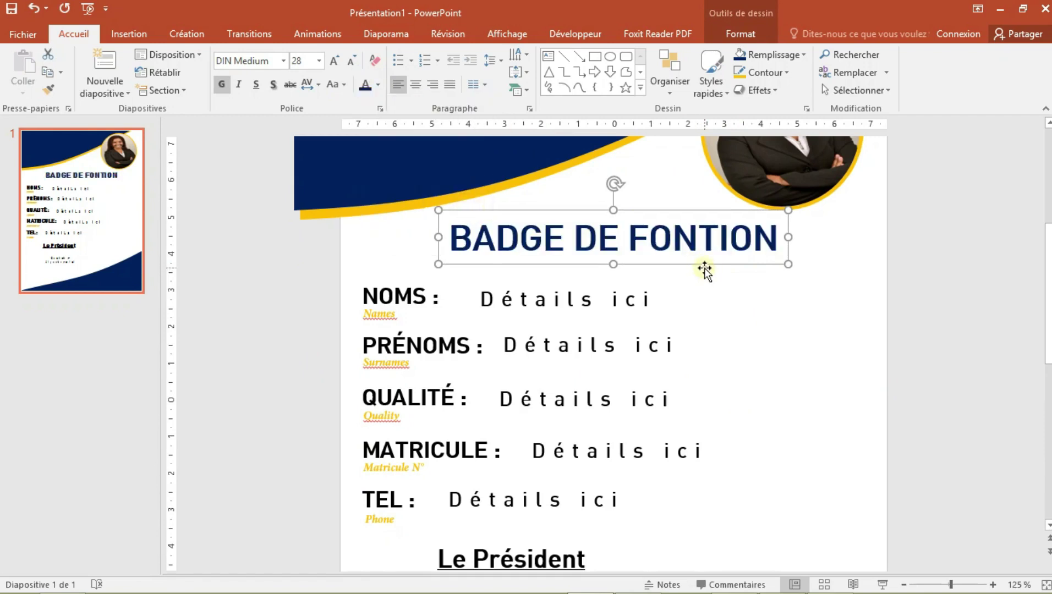
Step: Draw a small circle on the navy header, to the left of the photo
left_click(781, 349)
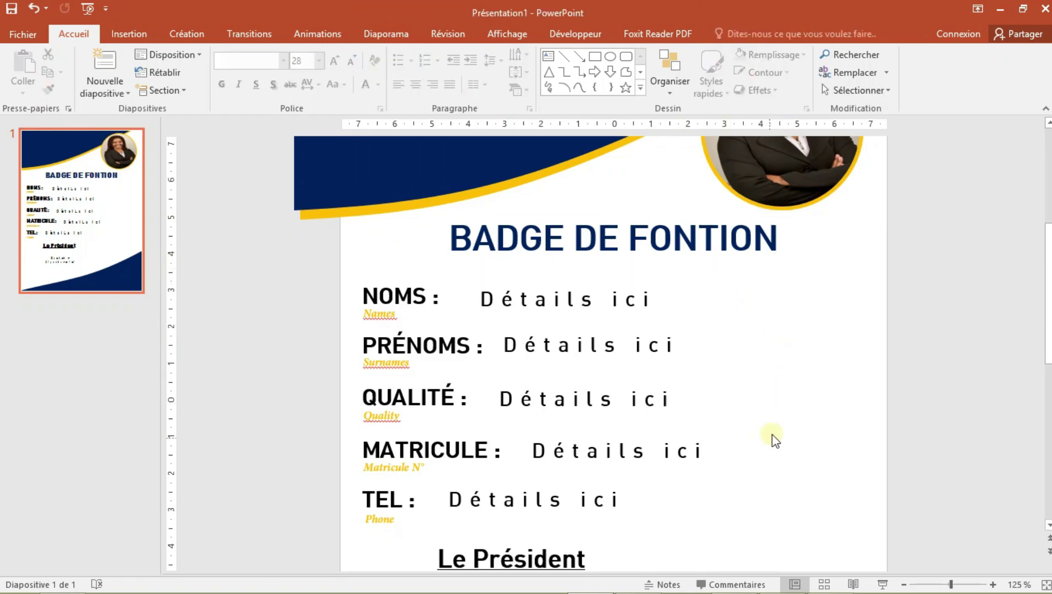
scroll(780, 431, "down", 1)
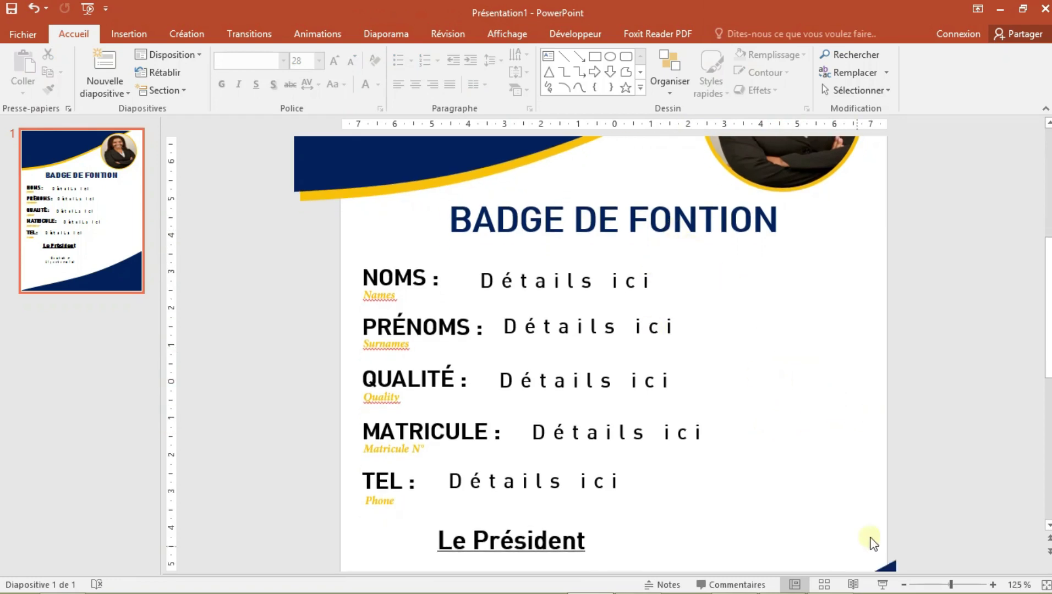
scroll(863, 542, "up", 5)
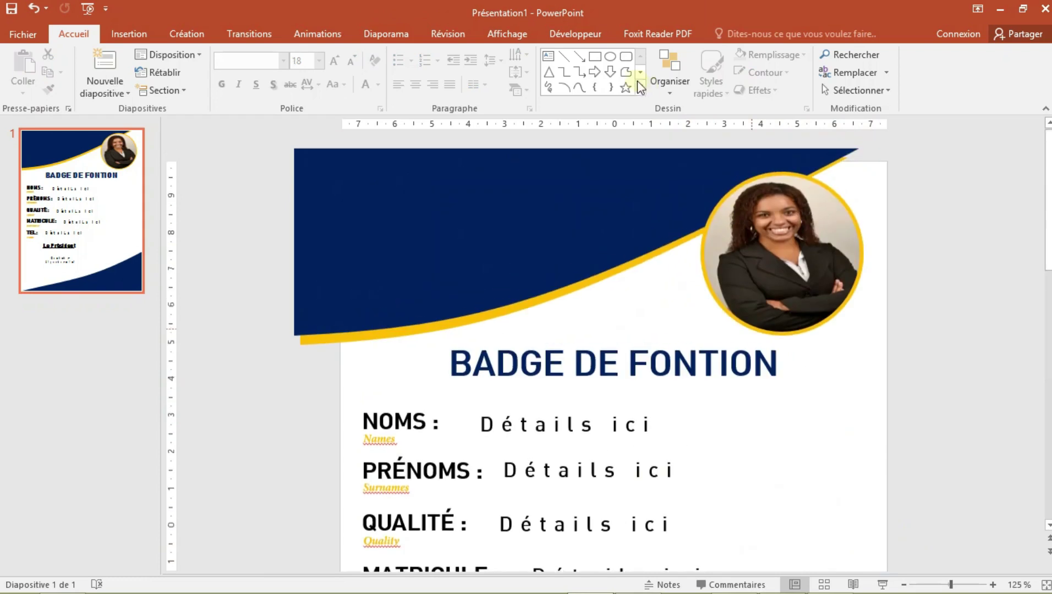
left_click(609, 57)
mouse_move(756, 450)
left_mouse_down()
mouse_move(807, 482)
mouse_move(435, 208)
mouse_move(437, 238)
left_mouse_up()
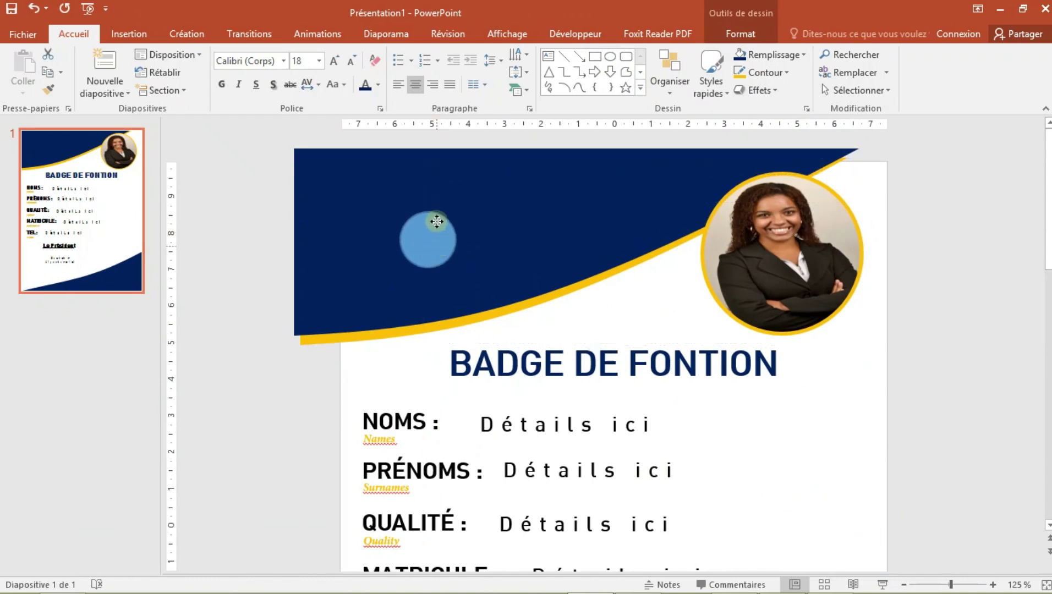
mouse_move(437, 238)
left_mouse_down()
mouse_move(455, 215)
mouse_move(437, 215)
left_mouse_up()
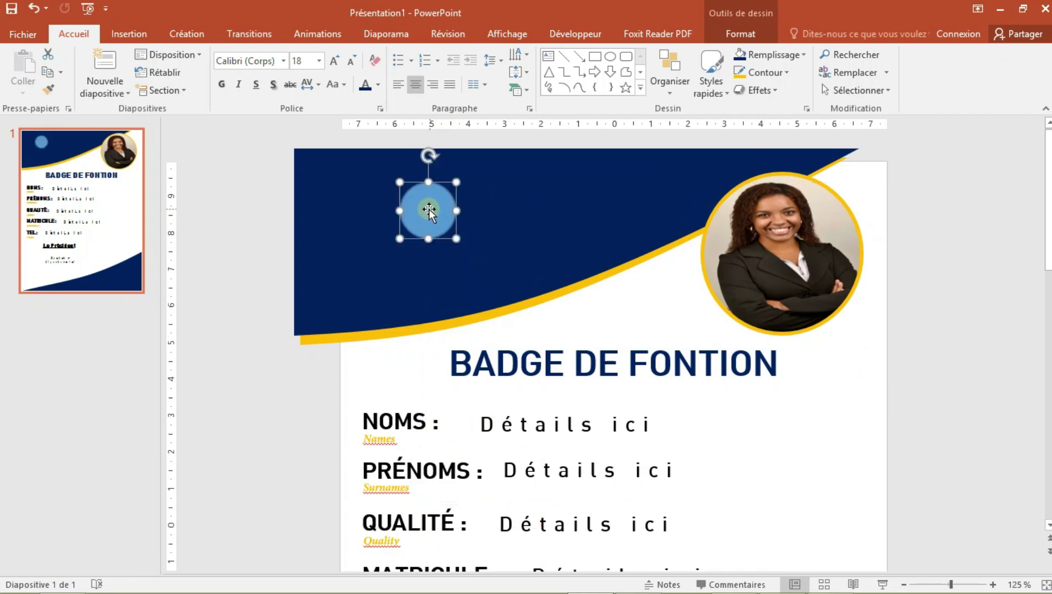
left_click_drag(429, 208, 445, 219)
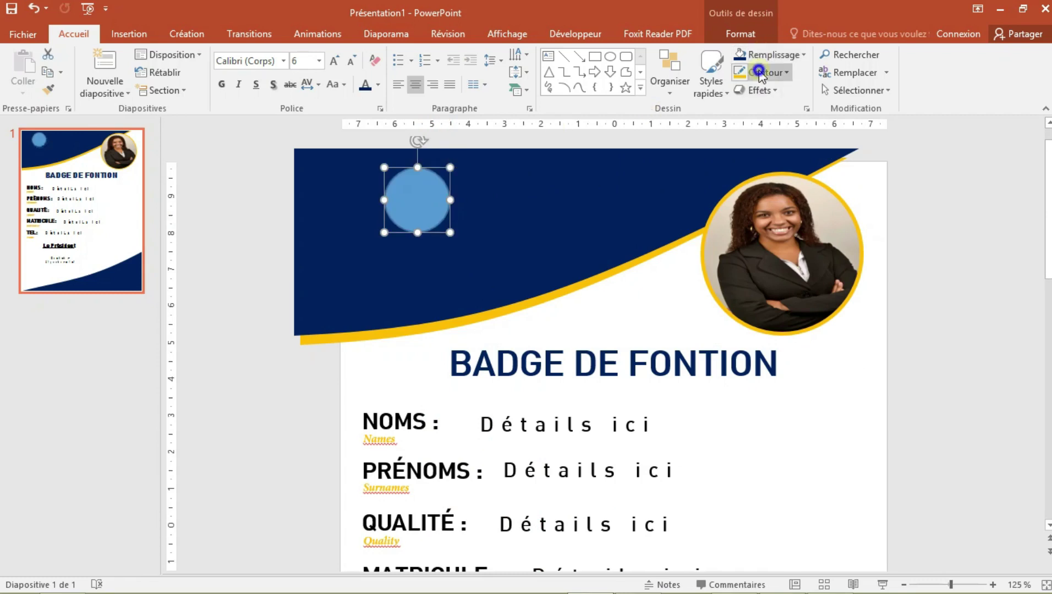
Step: Remove the circle's outline, fill it with gold, and shrink it slightly
left_click(760, 72)
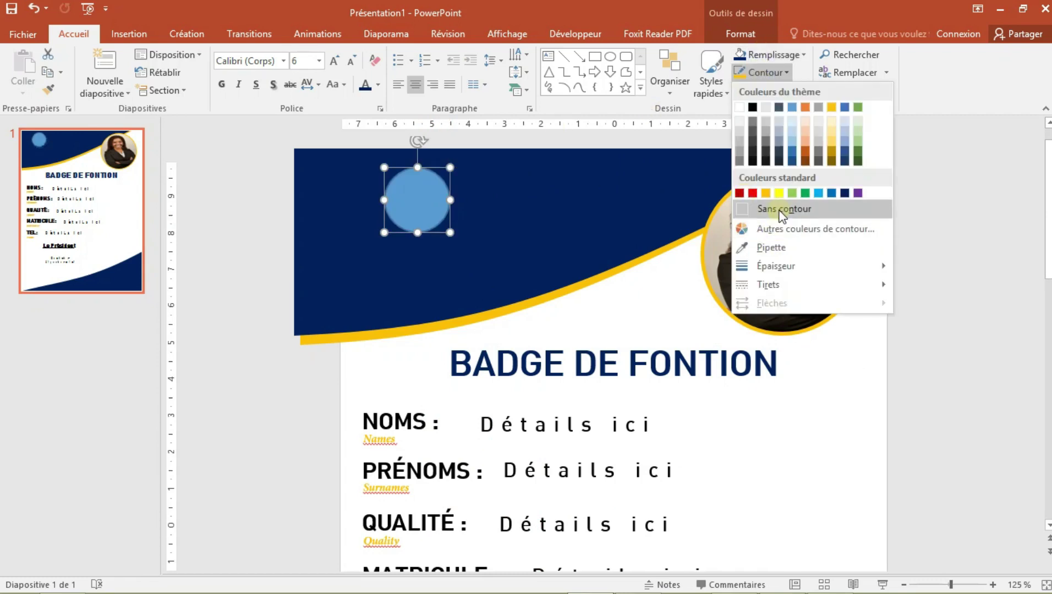
left_click(781, 209)
left_click(770, 54)
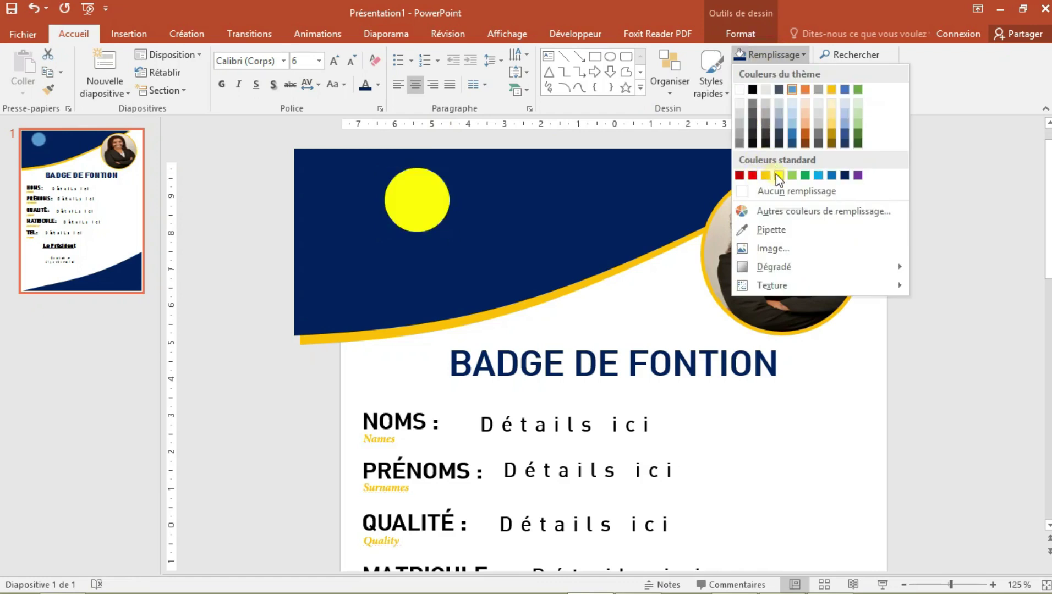
left_click(776, 175)
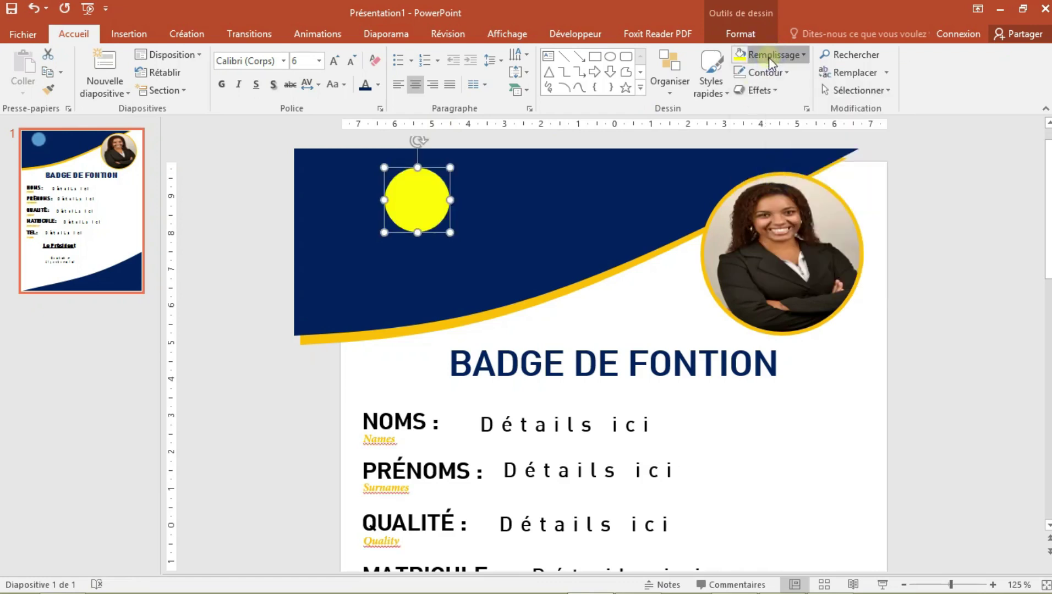
left_click(770, 54)
left_click(765, 175)
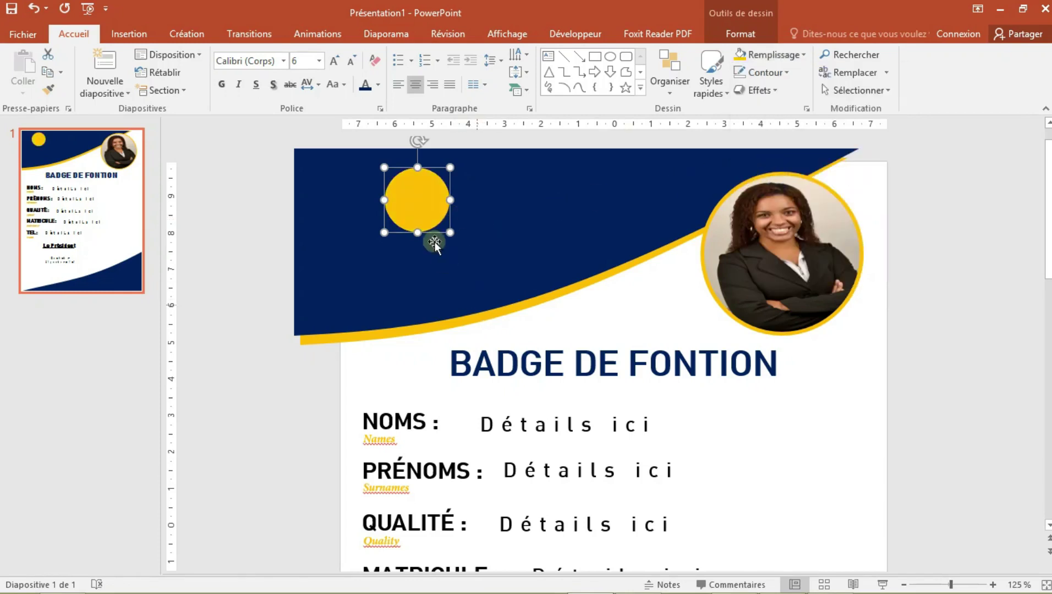
left_click_drag(381, 232, 412, 221)
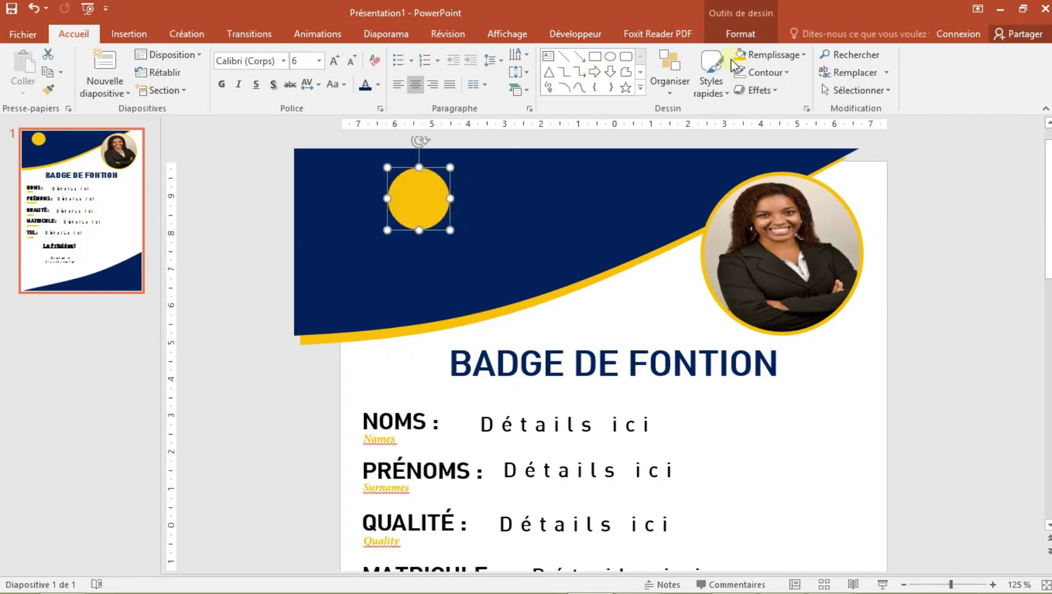
Step: Copy the NOMS : label onto the gold circle as 'LOGO' in 16 pt, centred on the circle
left_click(427, 439)
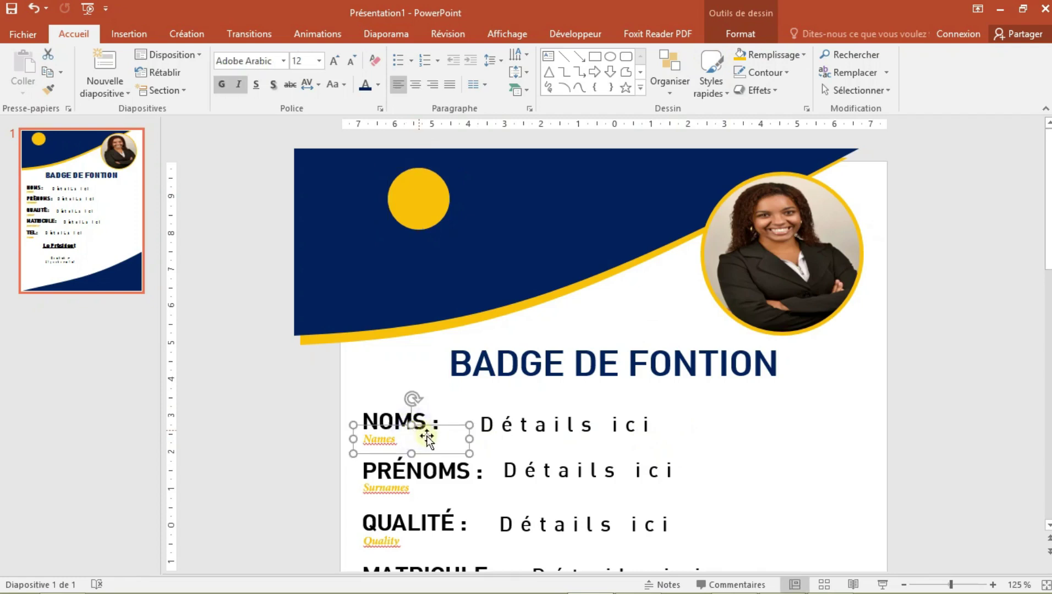
left_click(428, 418)
left_click_drag(451, 438, 449, 259)
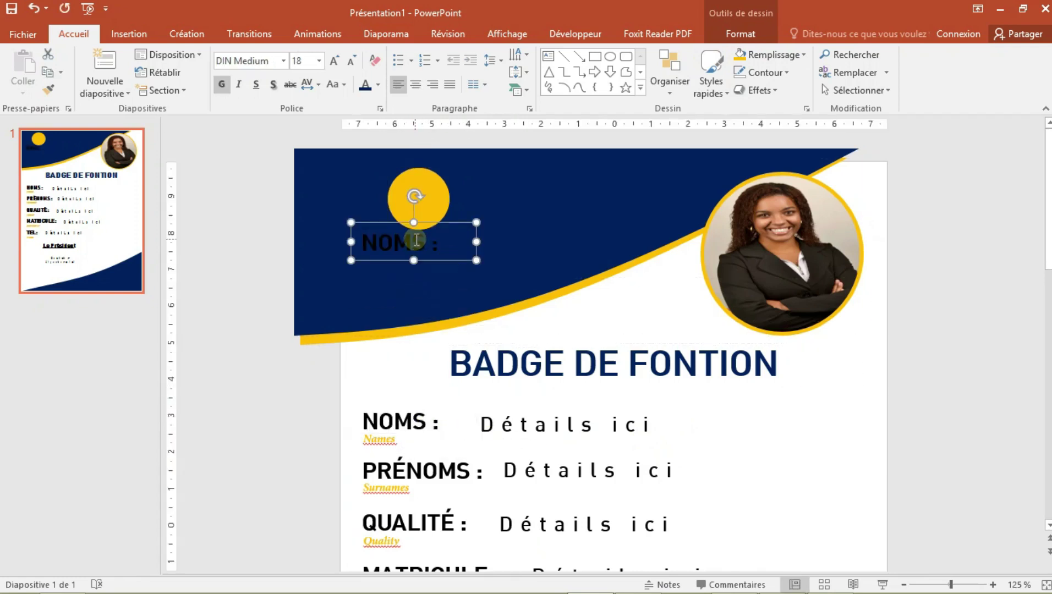
triple_click(415, 239)
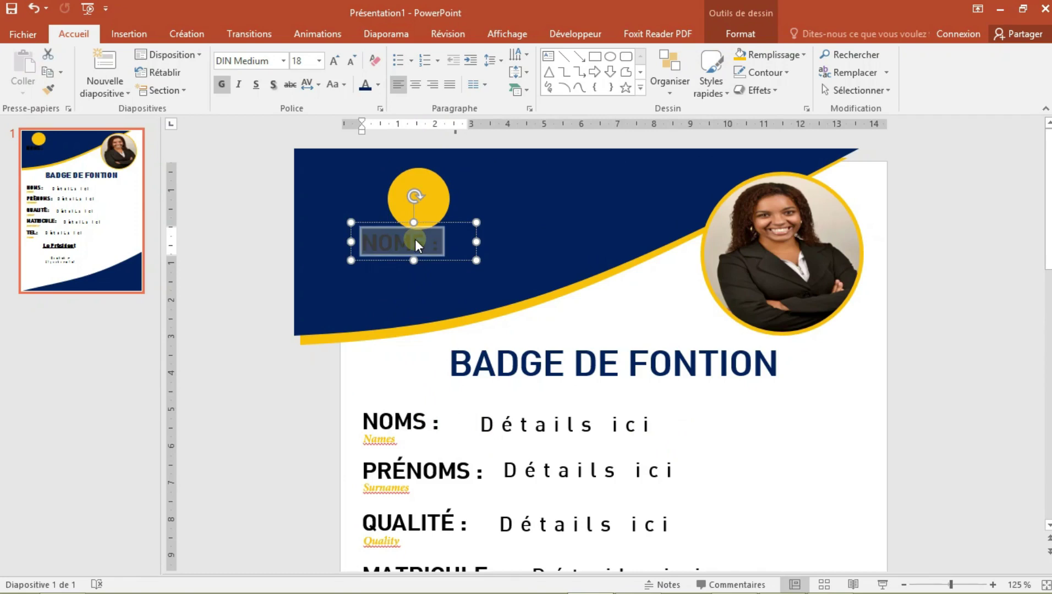
type("LOGO")
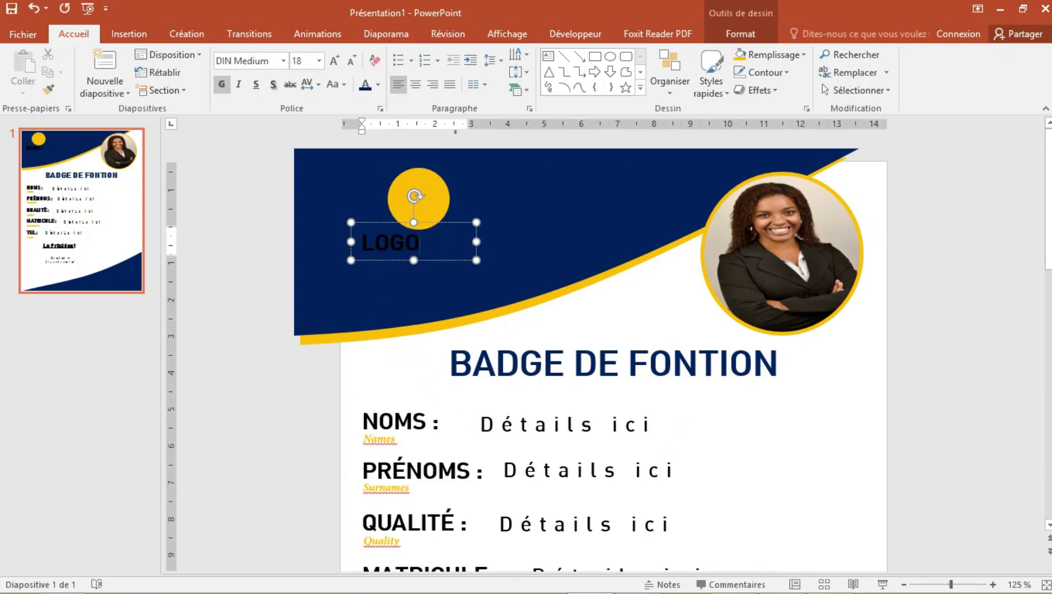
left_click_drag(462, 258, 488, 218)
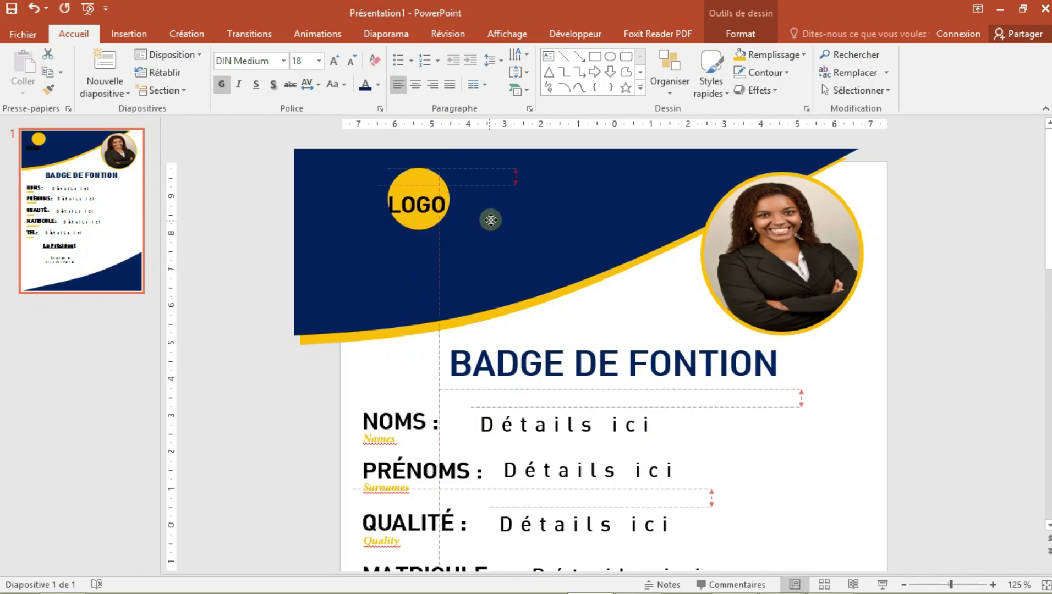
left_click(350, 60)
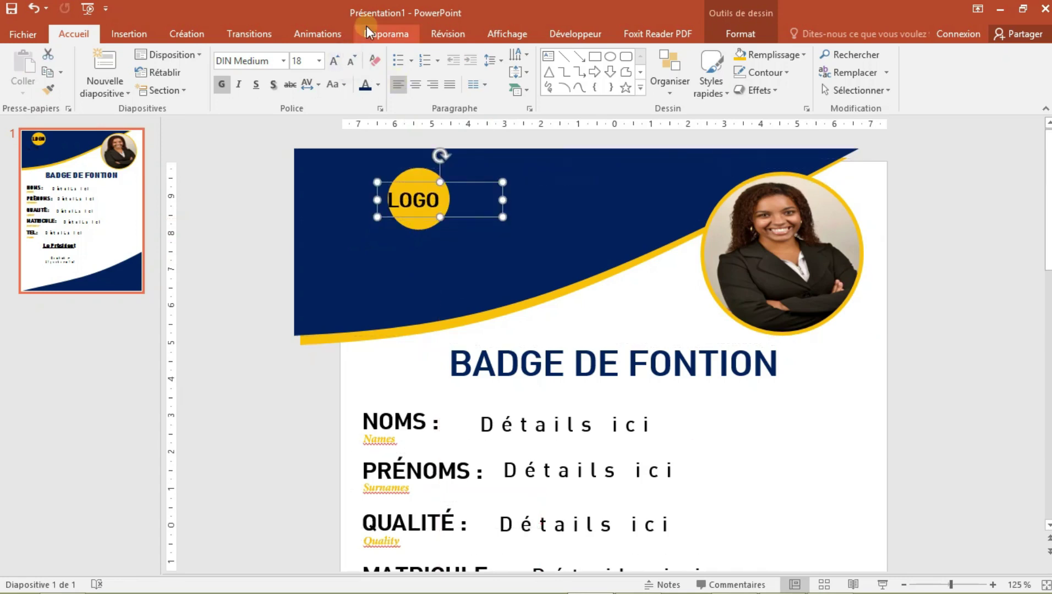
mouse_move(467, 218)
left_mouse_down()
mouse_move(483, 208)
mouse_move(456, 198)
mouse_move(463, 228)
left_mouse_up()
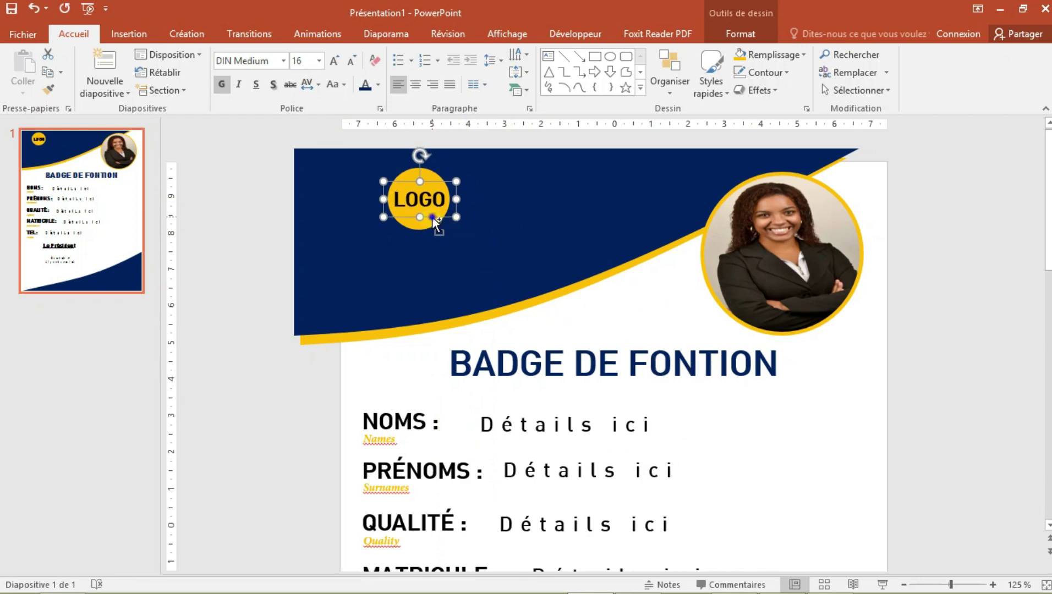
Step: Duplicate the LOGO label below the circle and retype it as 'Nom de l'entreprise' on one line
mouse_move(431, 218)
left_mouse_down()
mouse_move(433, 267)
mouse_move(376, 250)
left_mouse_up()
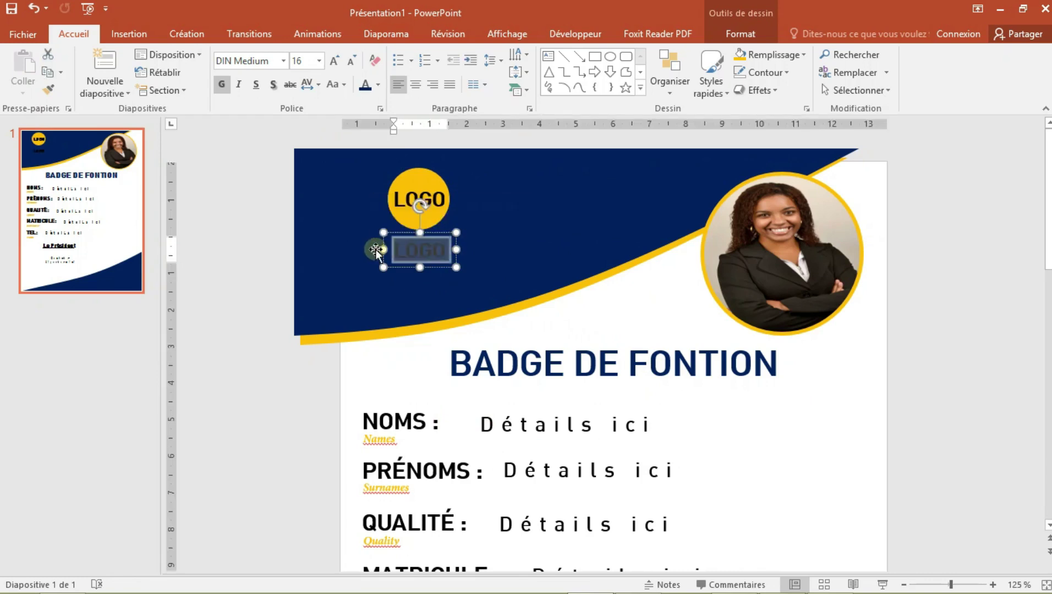
type("EN")
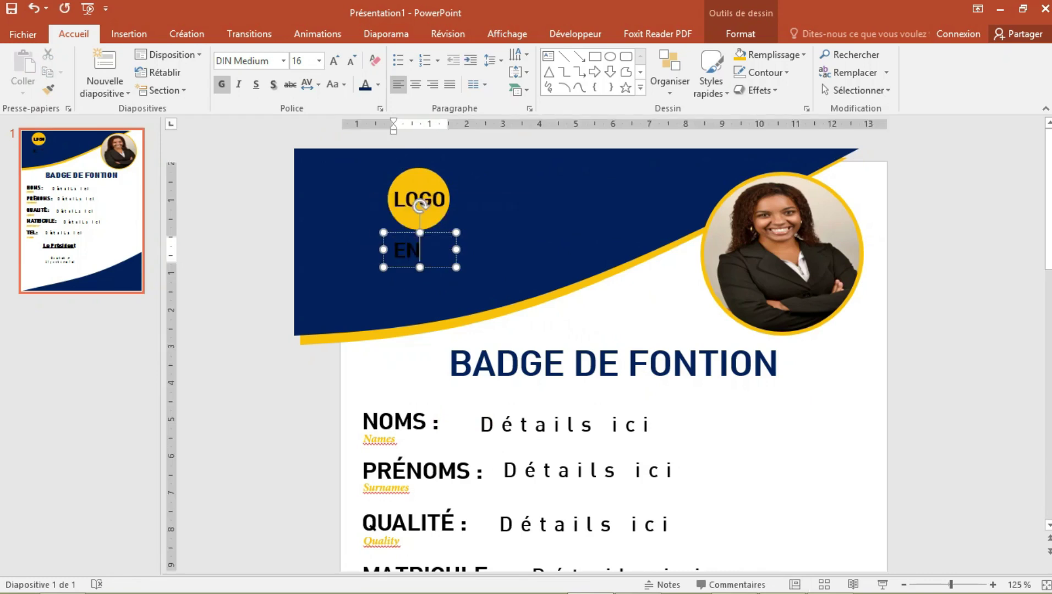
key("BackSpace")
key("BackSpace")
type("Nom de")
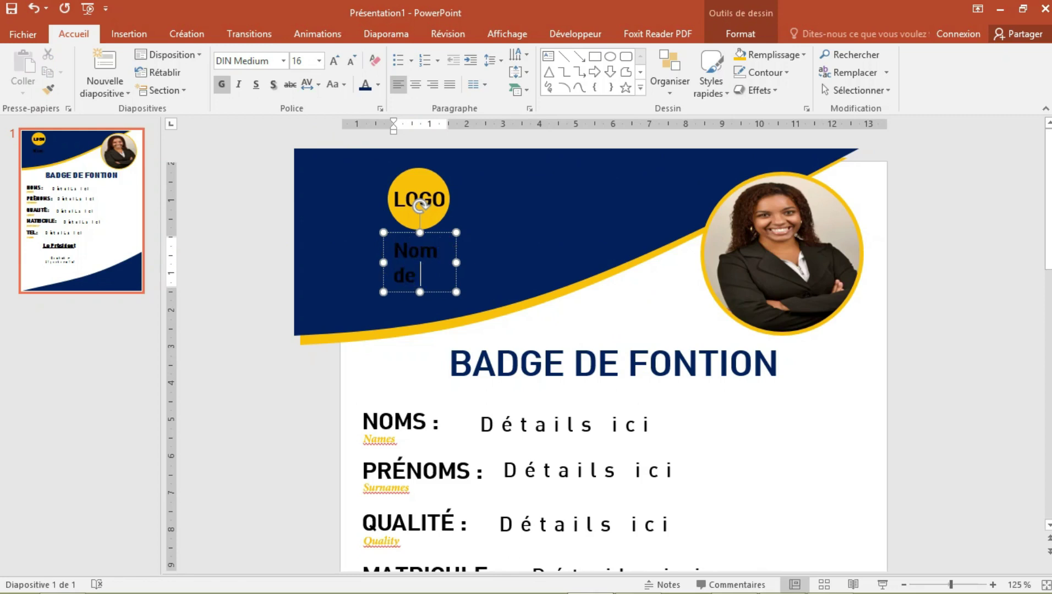
type(" l’entre")
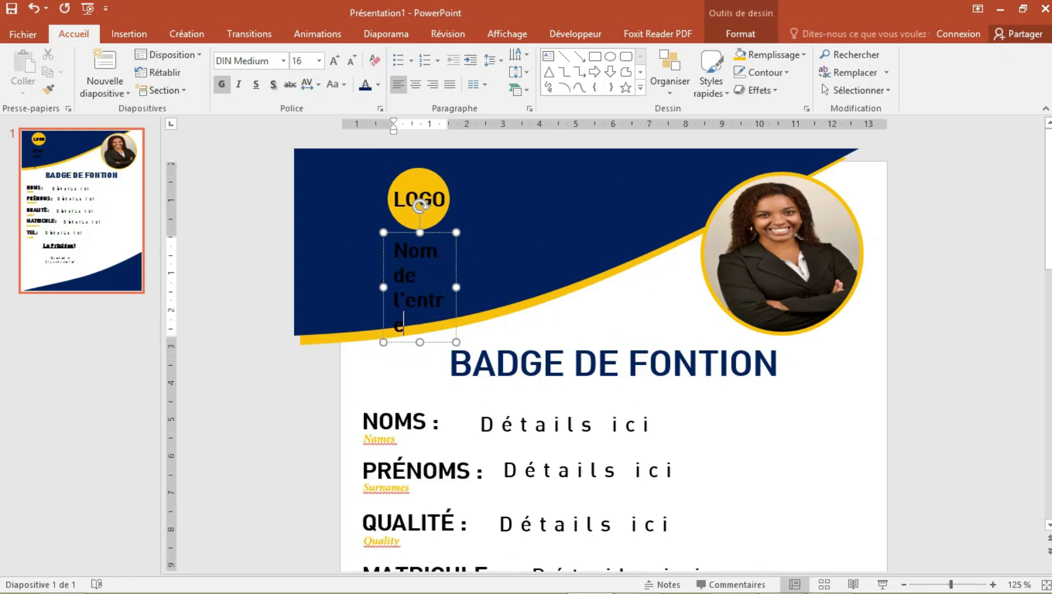
type("prise")
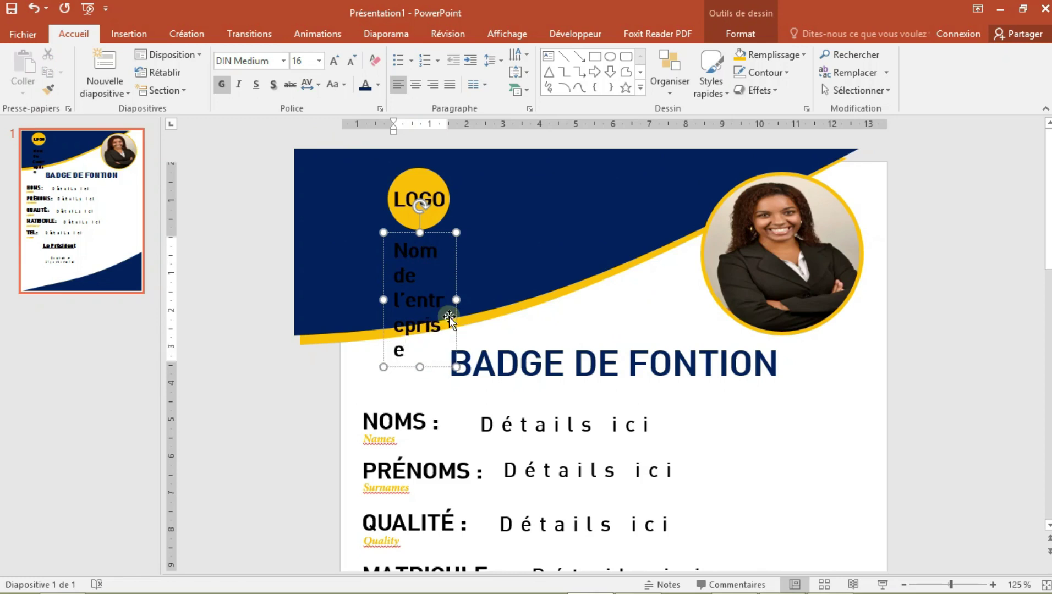
mouse_move(456, 288)
left_mouse_down()
mouse_move(615, 283)
mouse_move(616, 297)
left_mouse_up()
left_click_drag(582, 266, 546, 267)
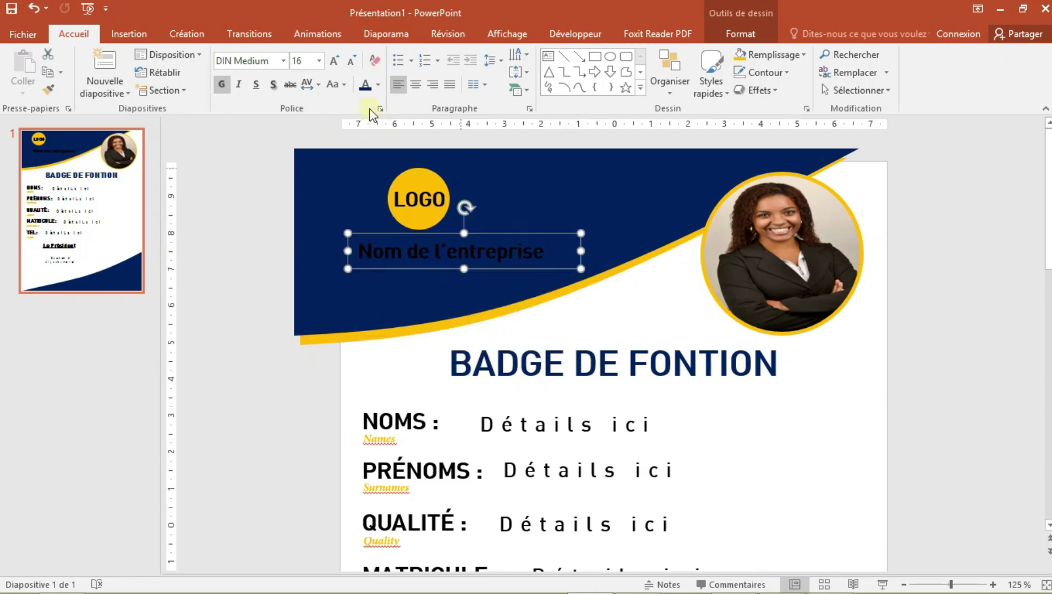
Step: Make the company name white all-capitals and place a copy just below it
left_click(333, 84)
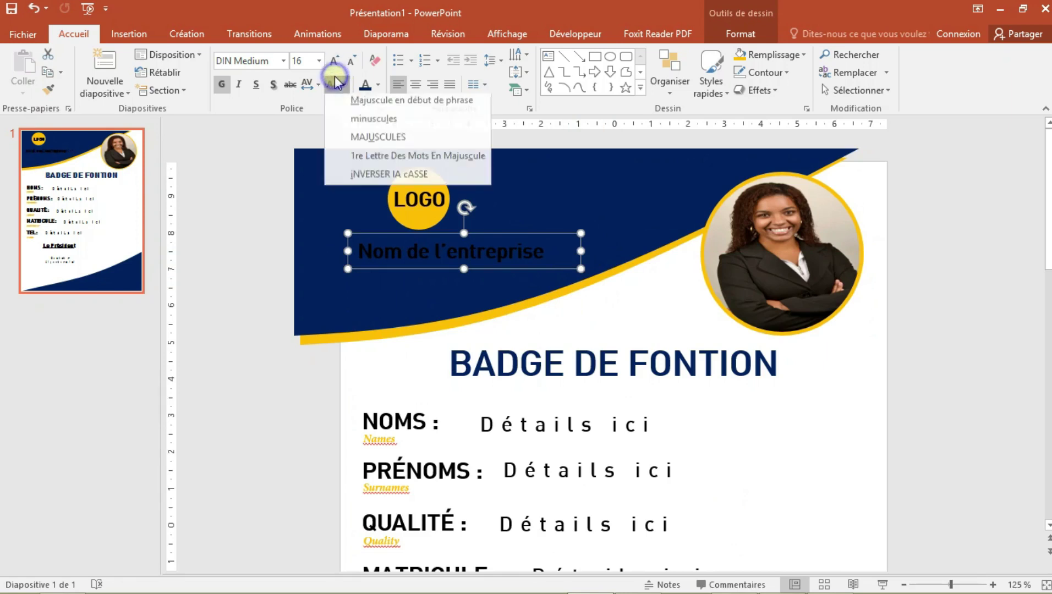
left_click(374, 137)
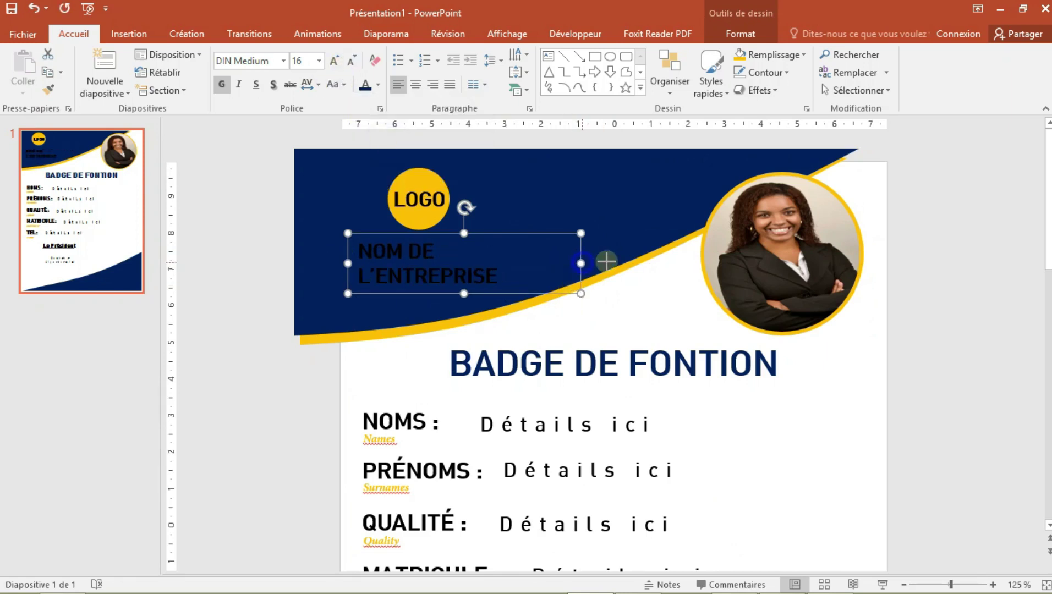
mouse_move(587, 267)
left_mouse_down()
mouse_move(640, 263)
mouse_move(588, 267)
left_mouse_up()
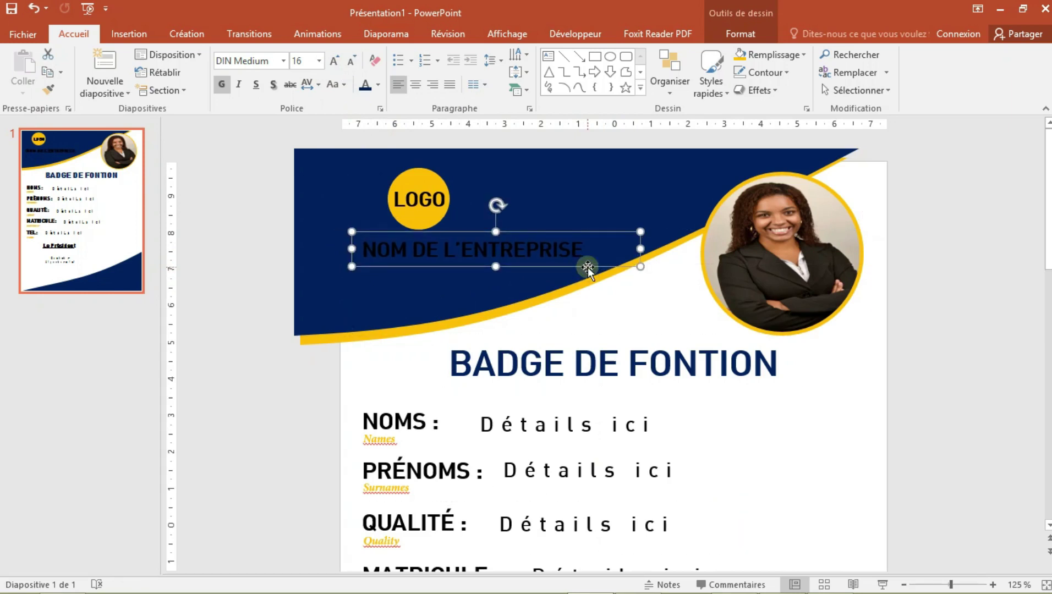
left_click(376, 85)
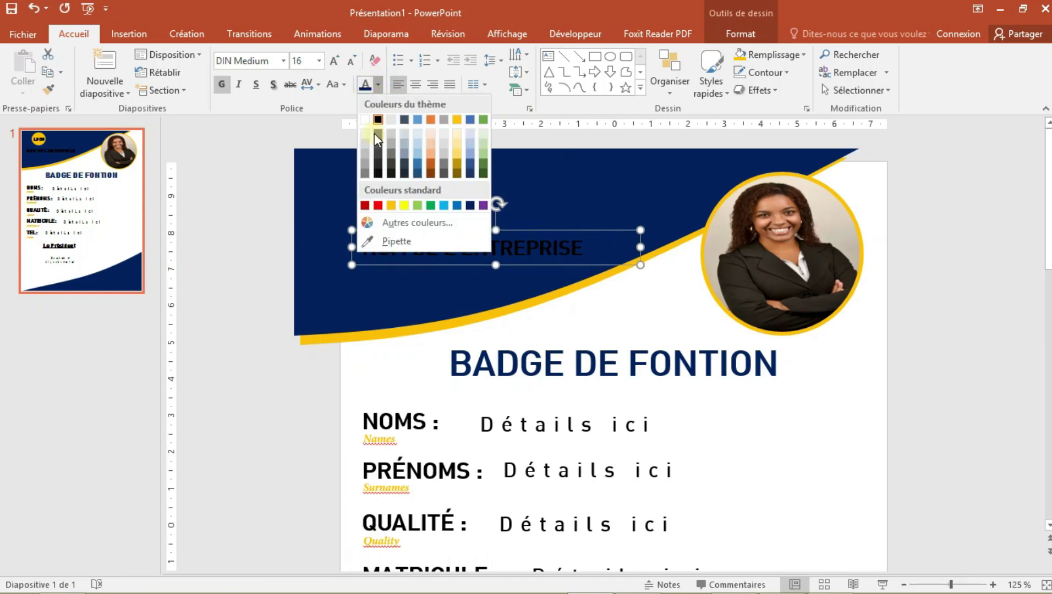
left_click(367, 120)
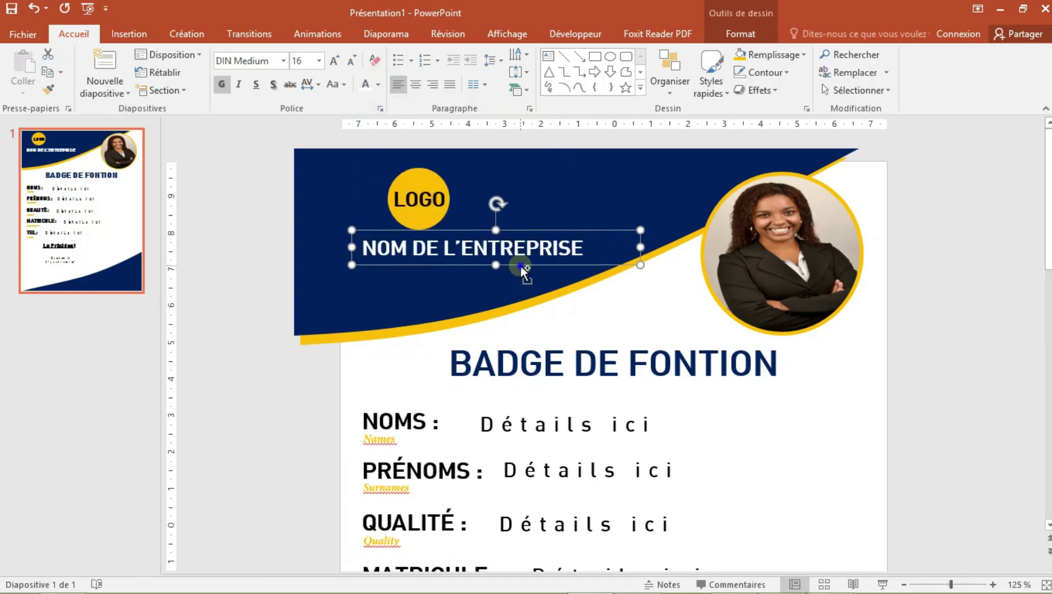
left_click_drag(520, 275, 521, 290)
Step: Turn the copy into 'Slogan ici' in 12-point italic and narrow its box to fit
triple_click(471, 270)
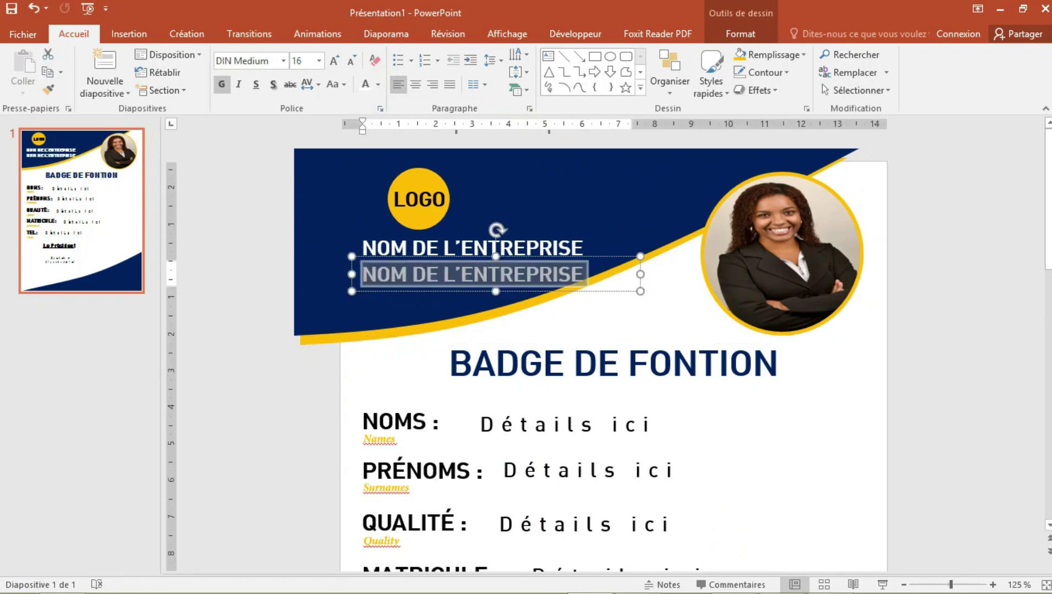
type("Slogan")
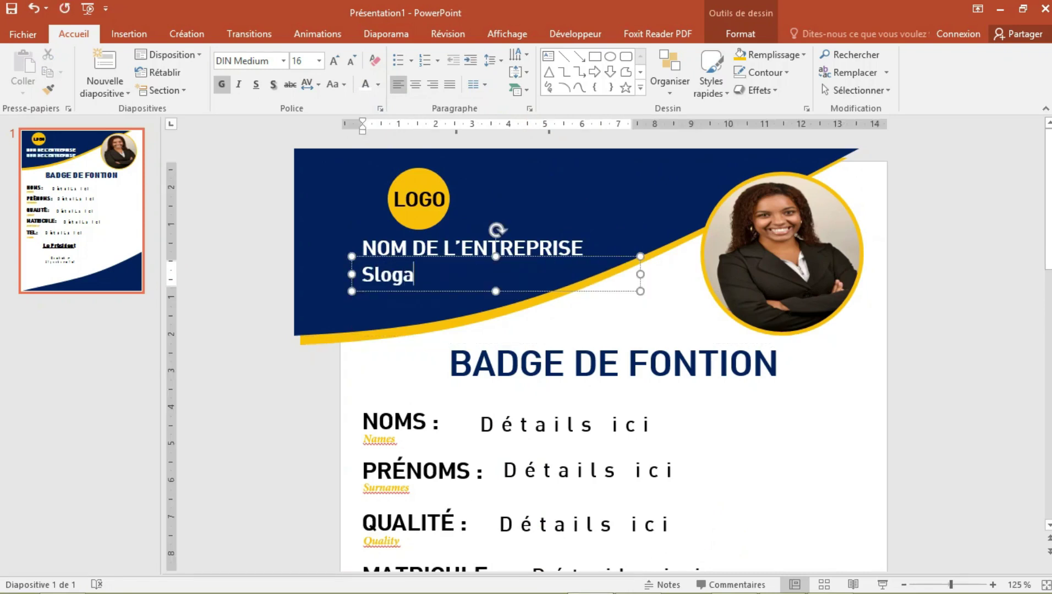
left_click(352, 272)
left_click(355, 64)
left_click(355, 64)
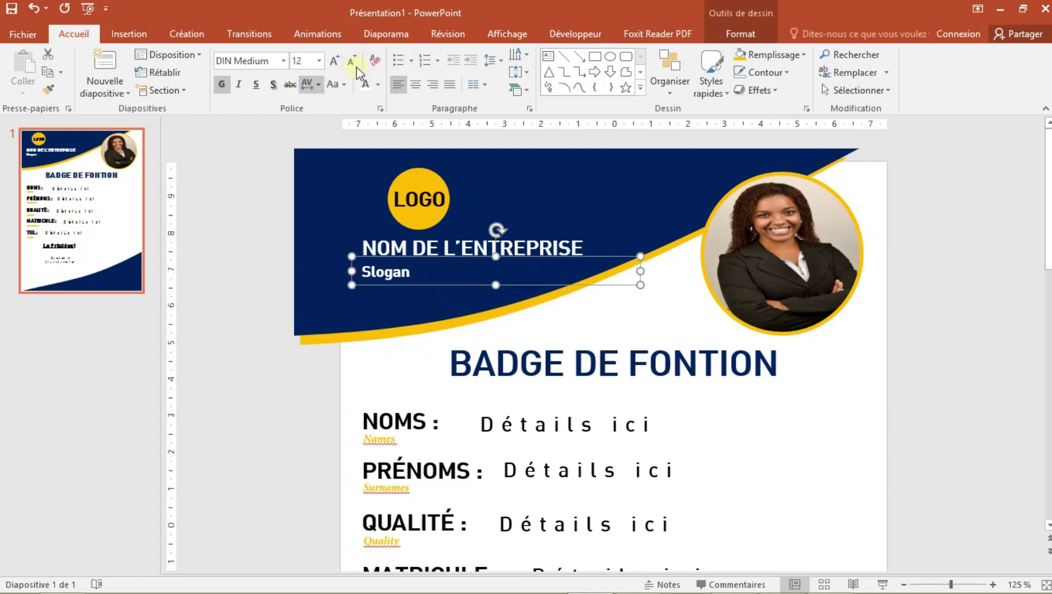
left_click(239, 84)
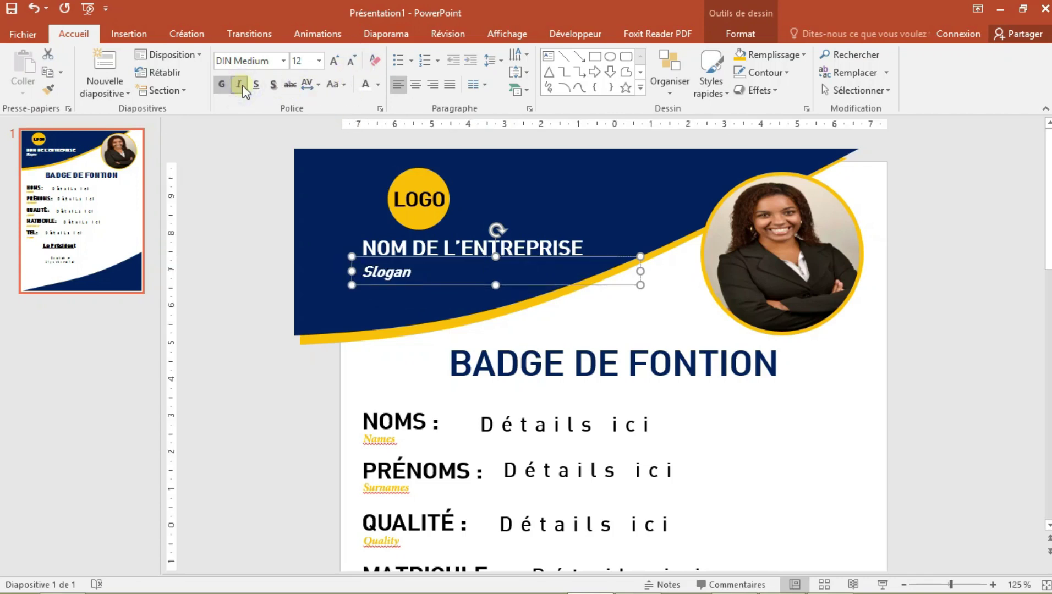
left_click_drag(640, 272, 500, 271)
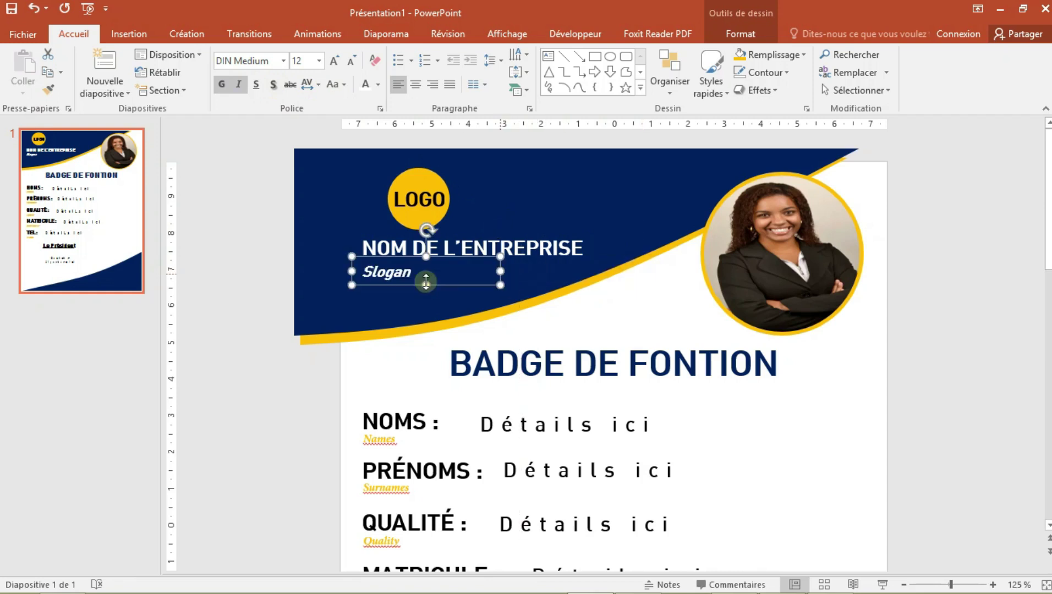
left_click(411, 271)
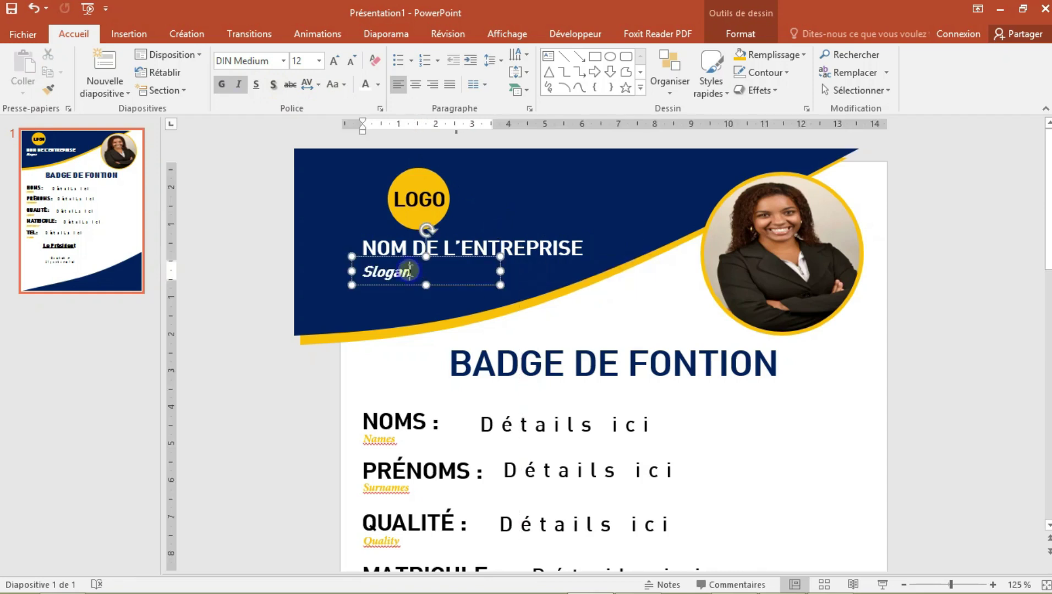
type("i")
left_click(372, 278)
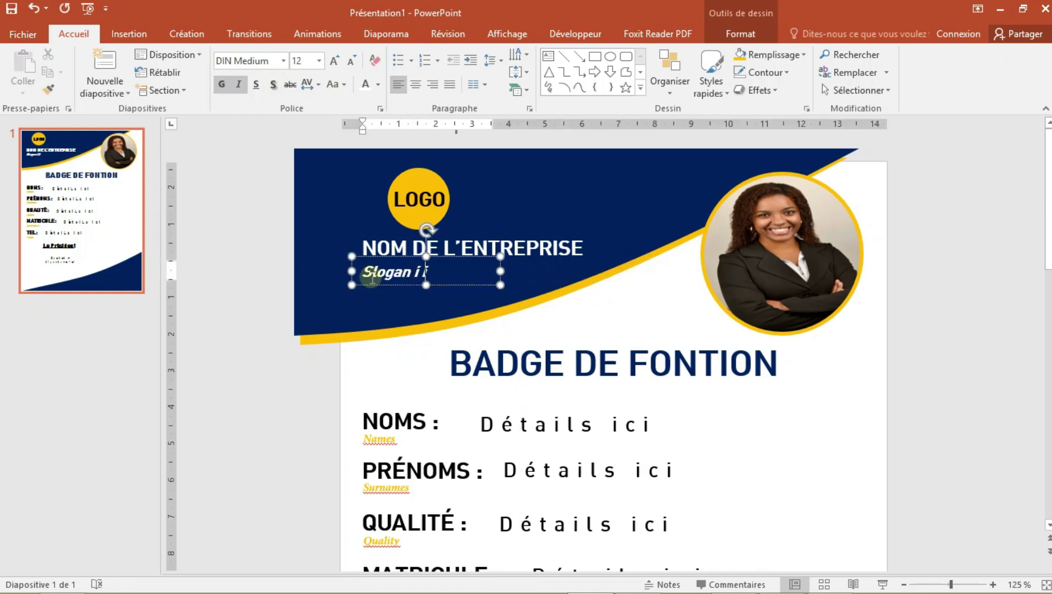
key("BackSpace")
key("BackSpace")
type("c")
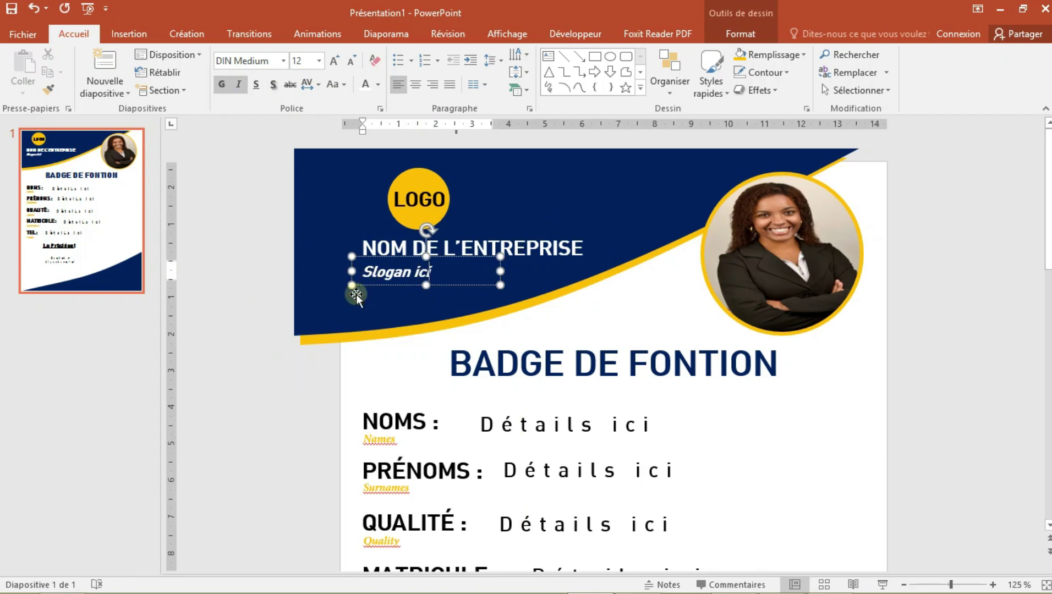
Step: Give the 'Slogan ici' line very wide (Très espacé) character spacing
left_click(352, 272)
left_click(310, 84)
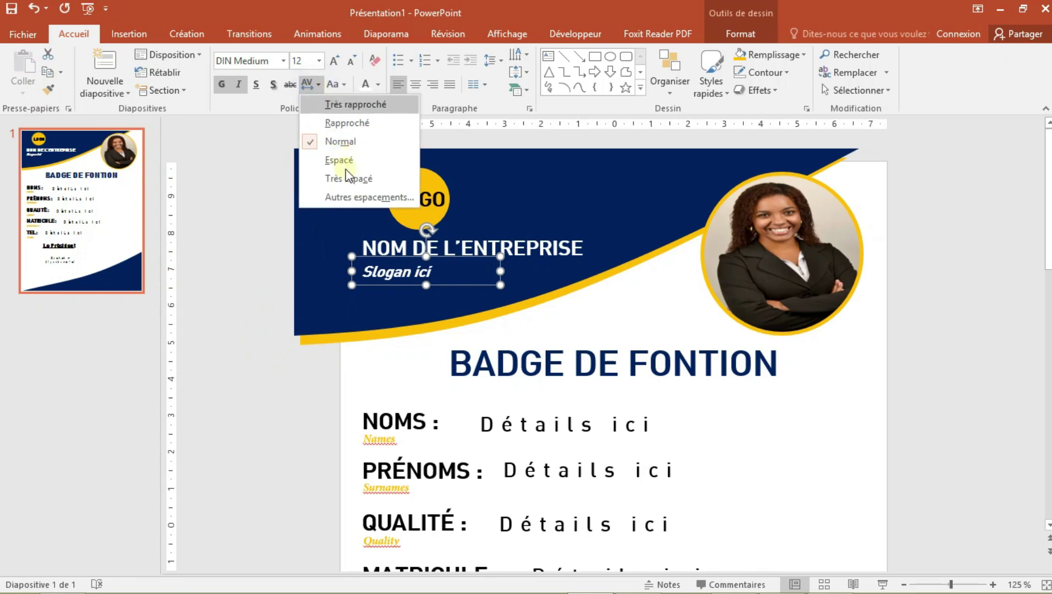
left_click(345, 165)
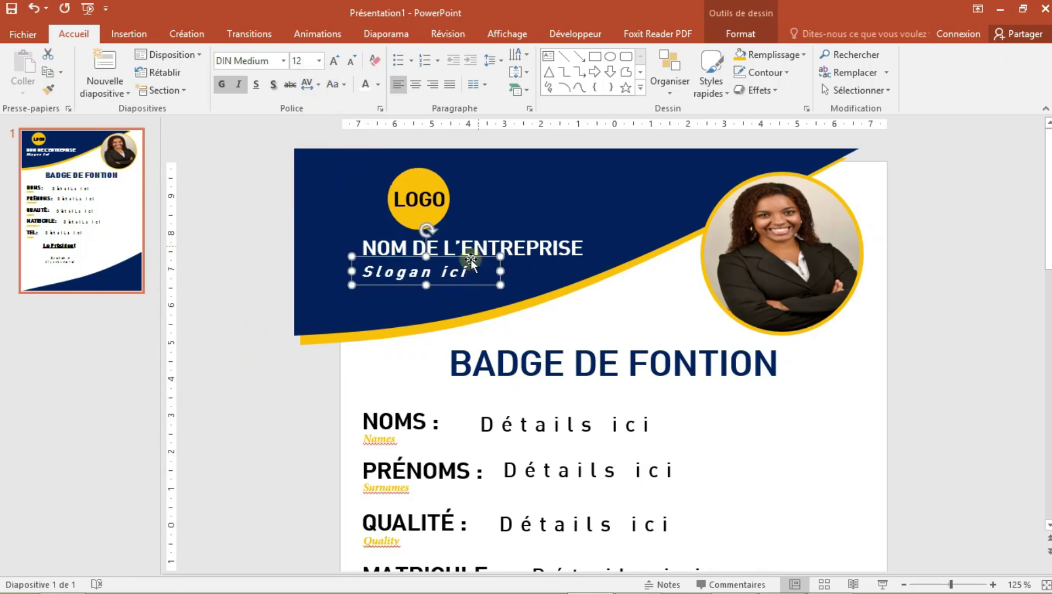
left_click(440, 266)
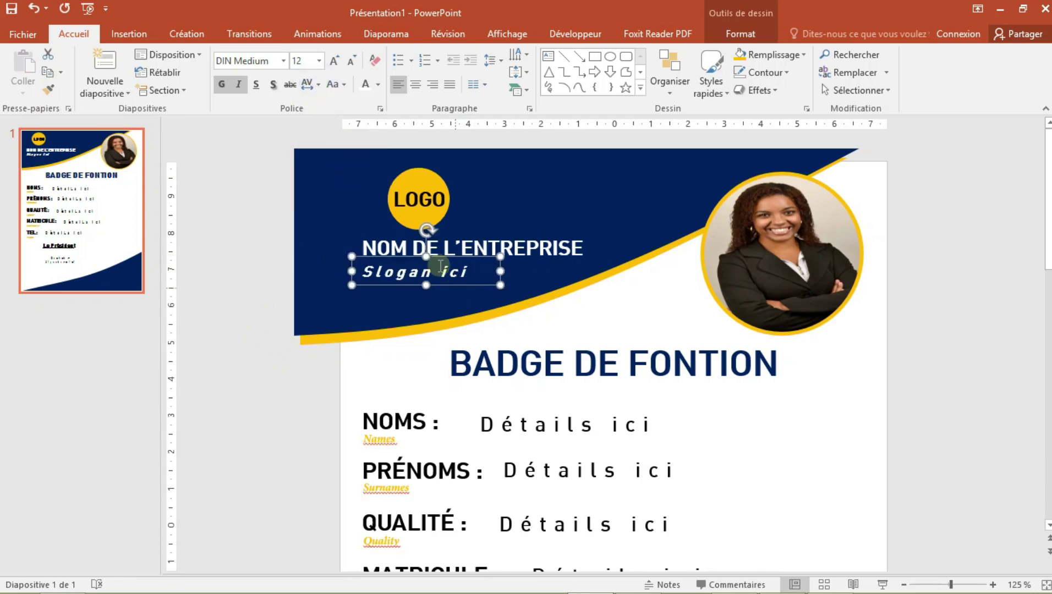
Step: Set the slogan font to adela and shift it slightly right under the company name
left_click(284, 61)
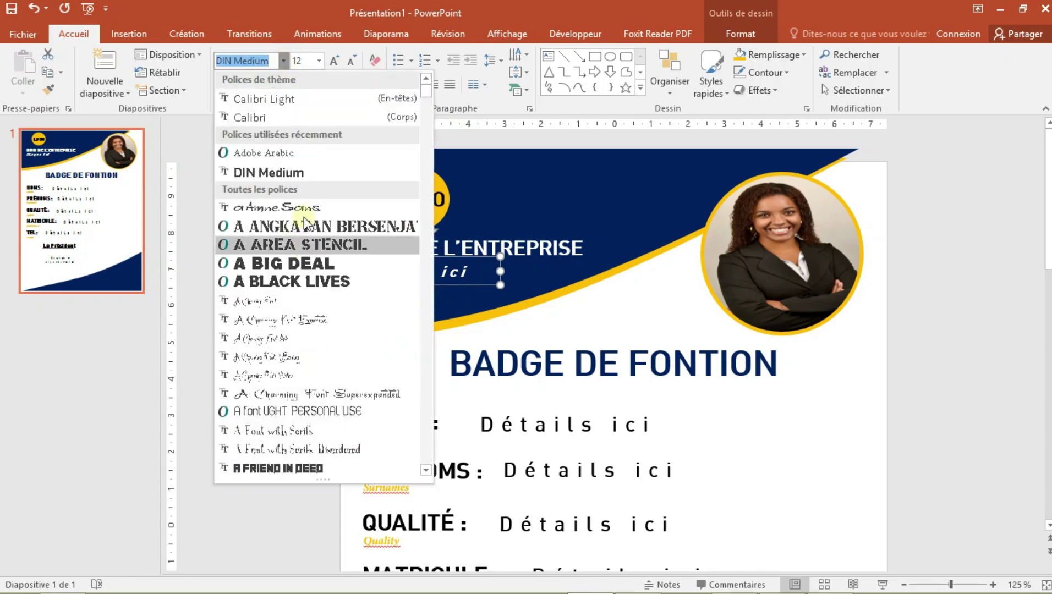
scroll(304, 211, "down", 5)
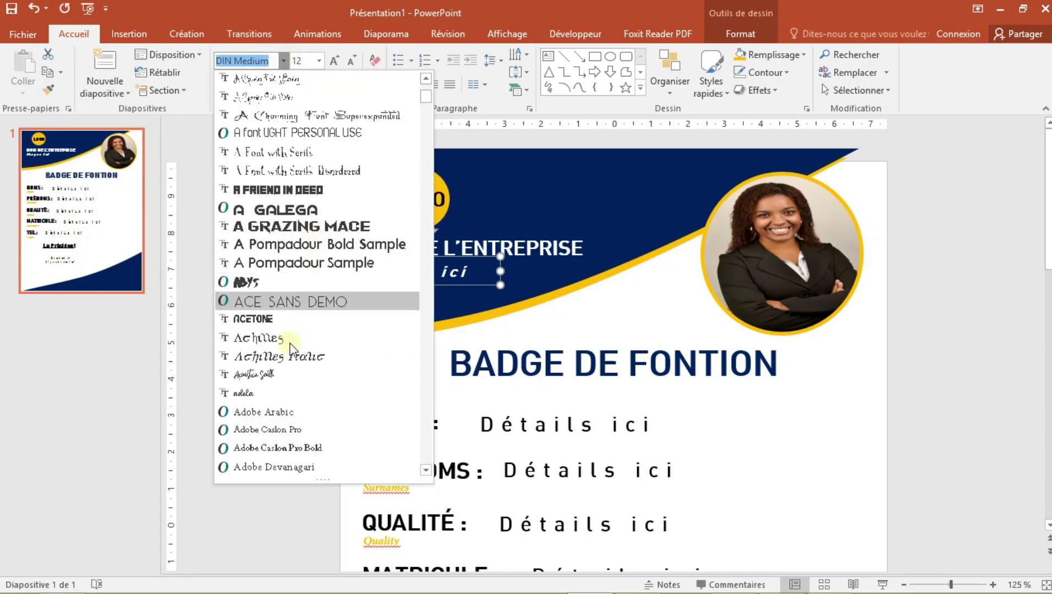
scroll(283, 341, "down", 1)
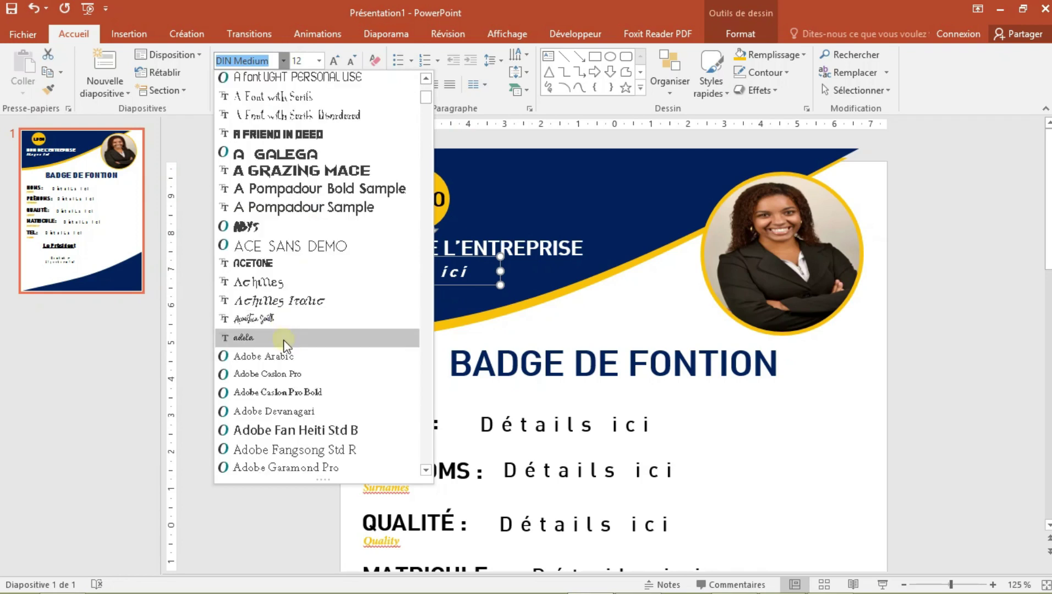
left_click(280, 339)
left_click(435, 285)
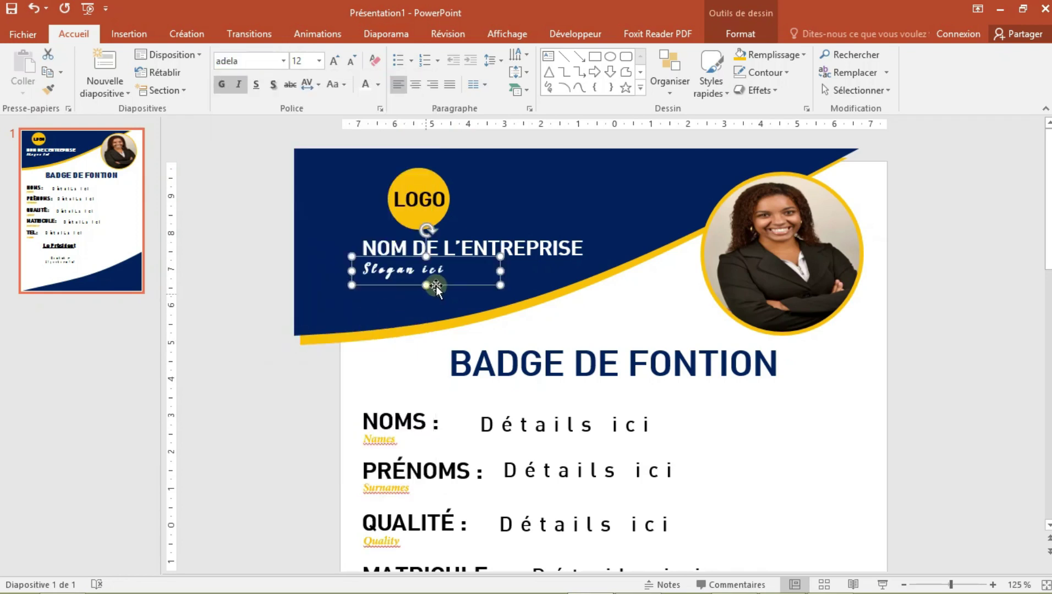
left_click_drag(434, 284, 469, 292)
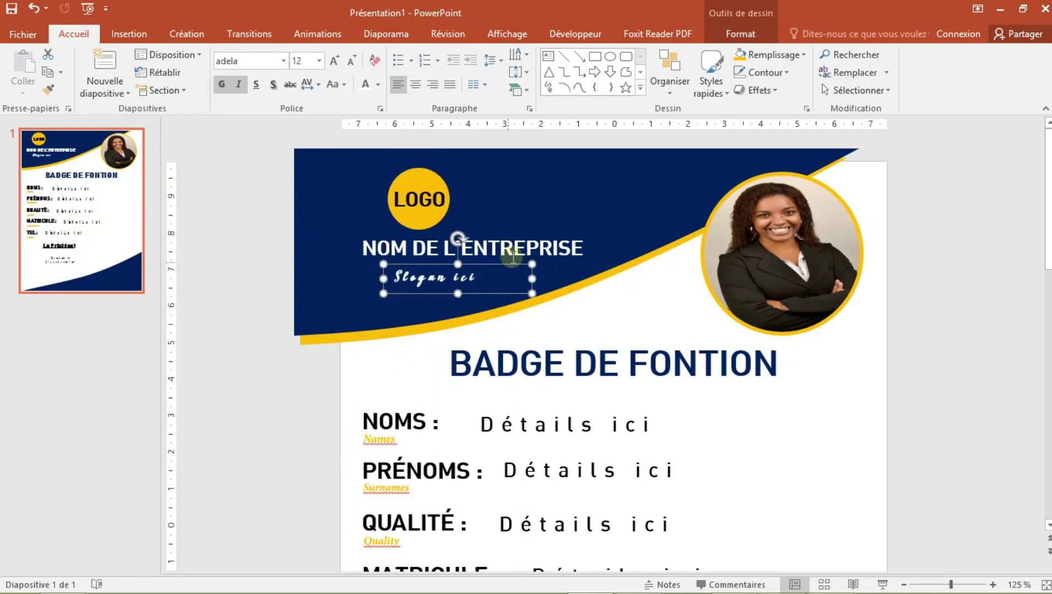
left_click(432, 199)
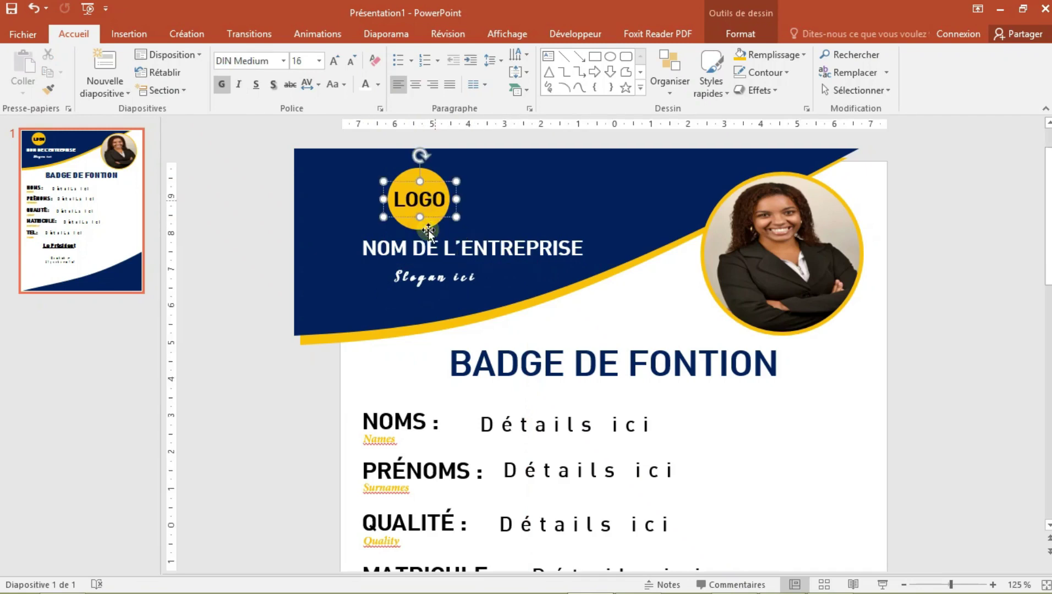
left_click(428, 231)
left_click(428, 220)
left_click(434, 200)
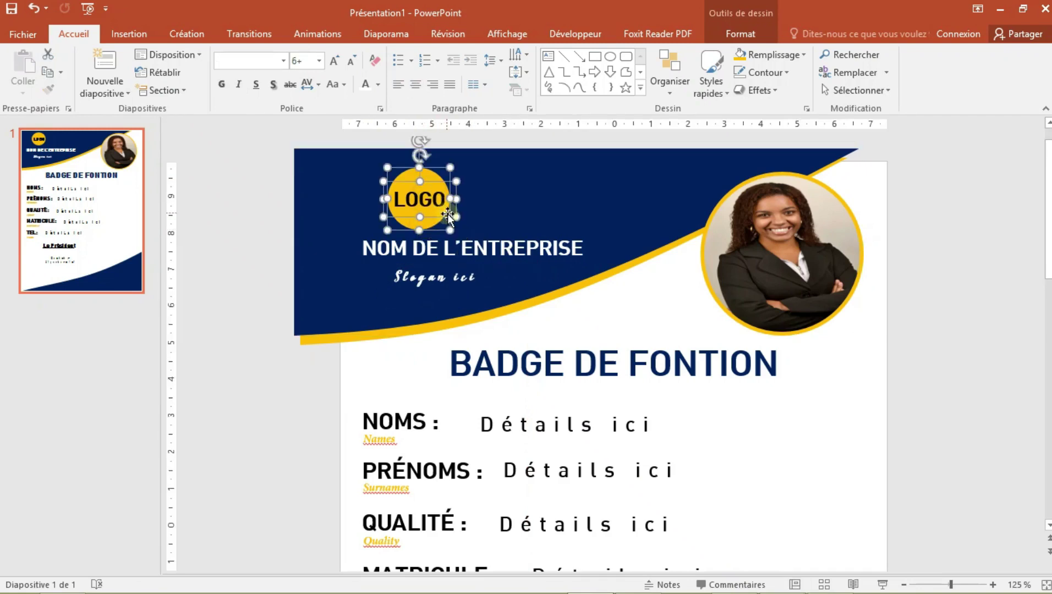
left_click_drag(448, 215, 482, 216)
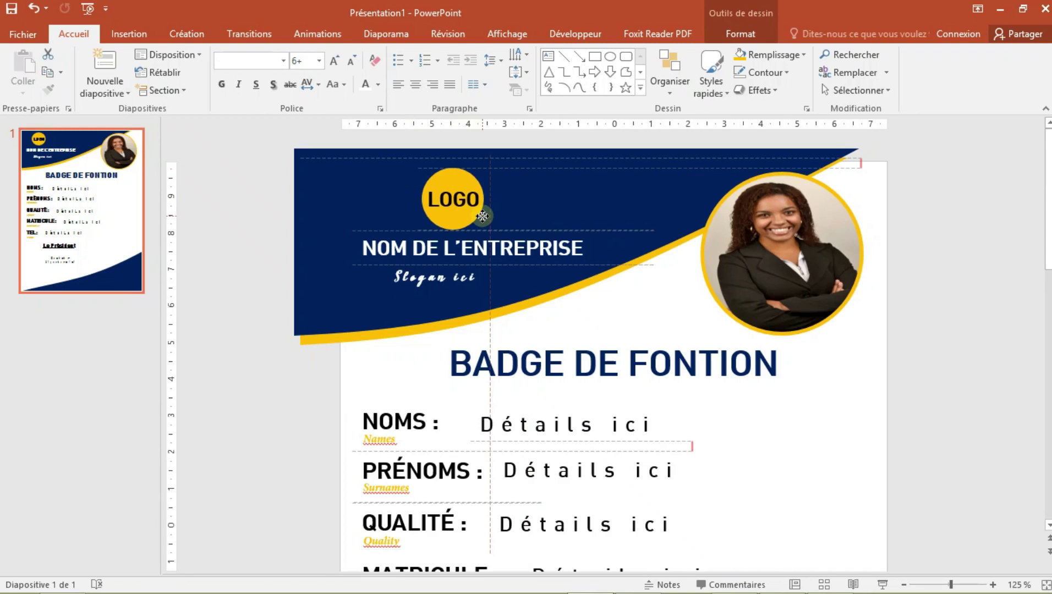
left_click_drag(482, 216, 483, 217)
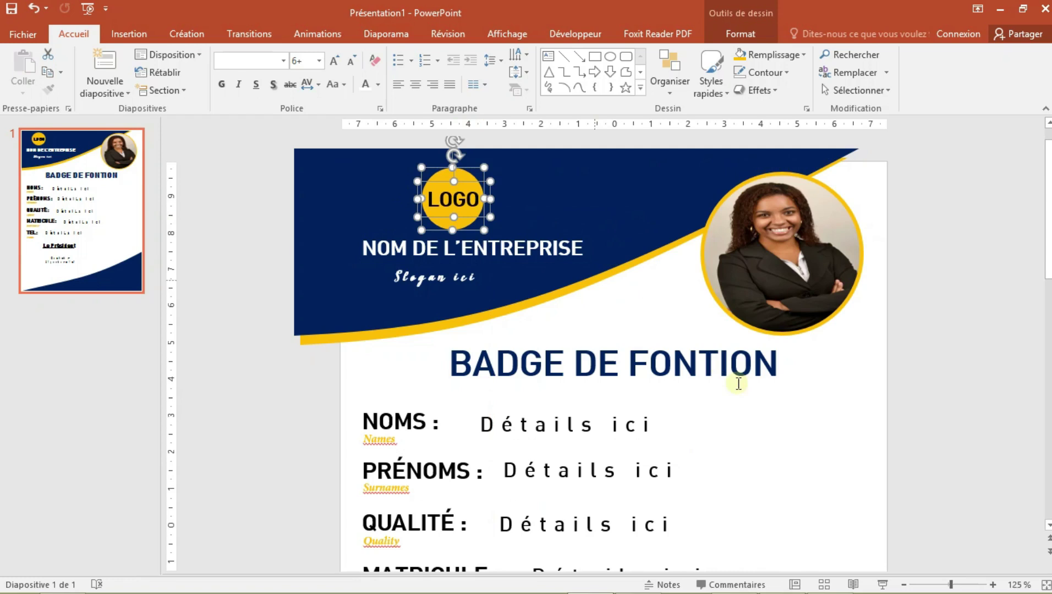
left_click(847, 392)
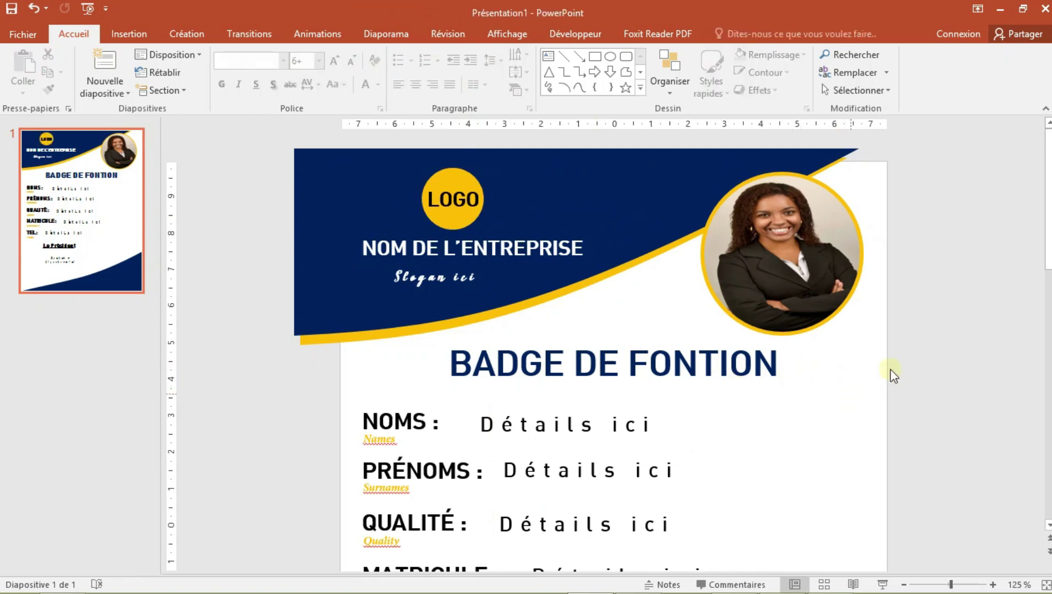
scroll(820, 380, "down", 3)
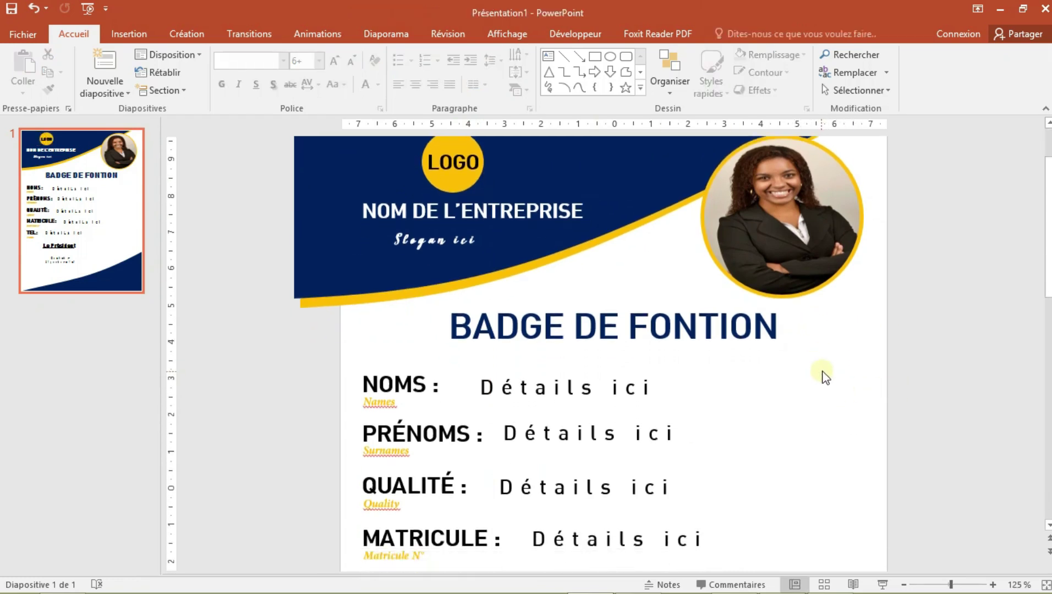
scroll(823, 377, "down", 2, "ctrl")
scroll(823, 372, "down", 3, "ctrl")
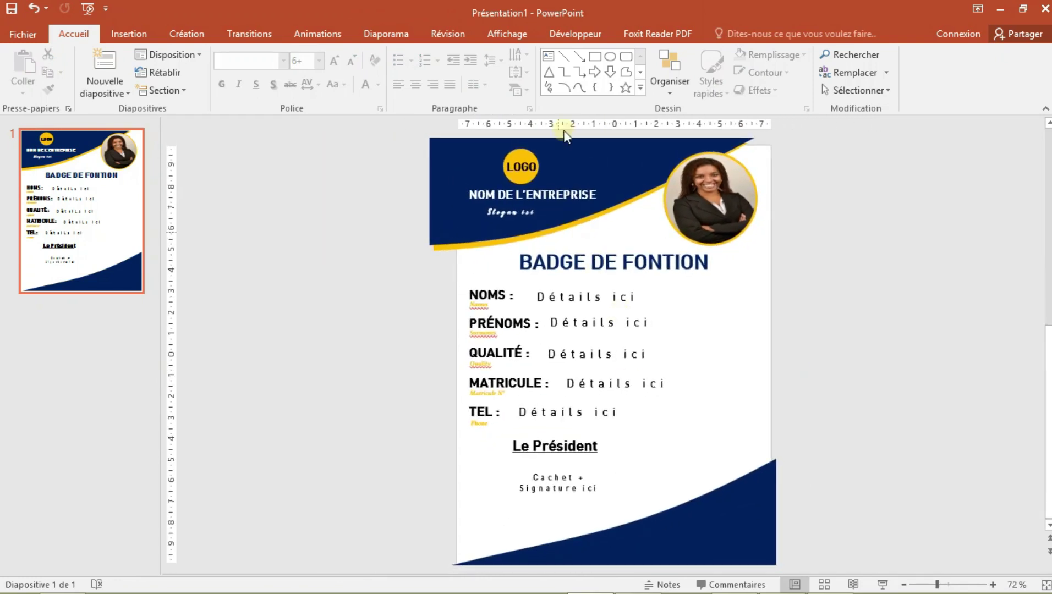
left_click(549, 56)
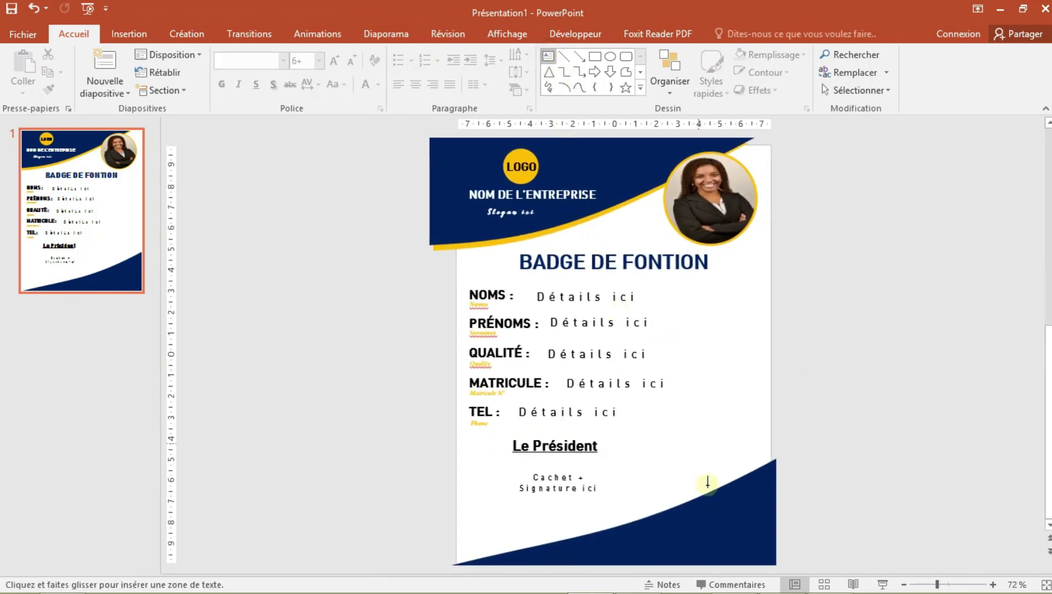
left_click_drag(740, 392, 815, 404)
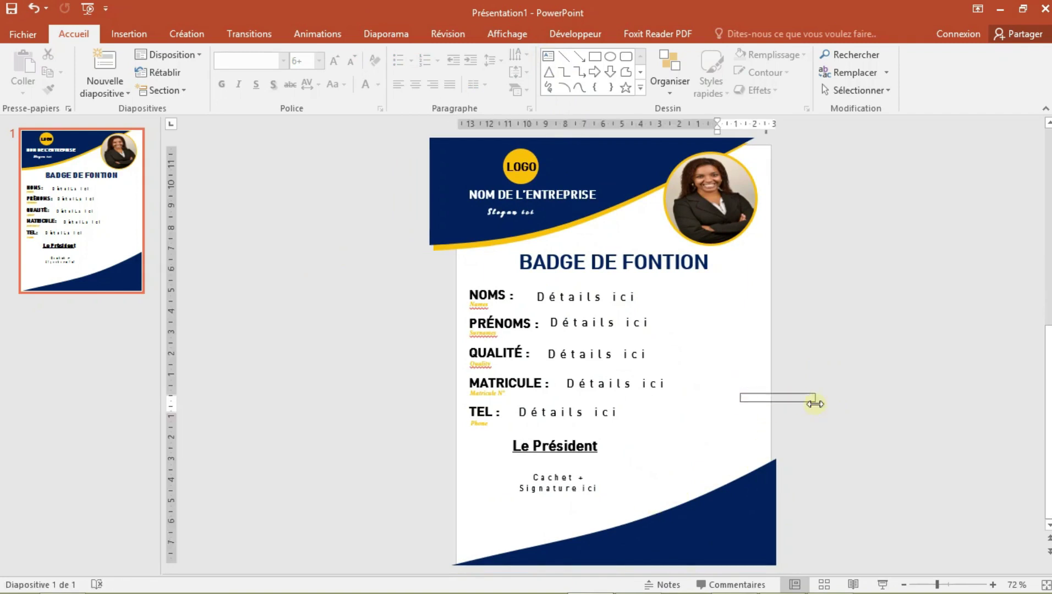
type("www")
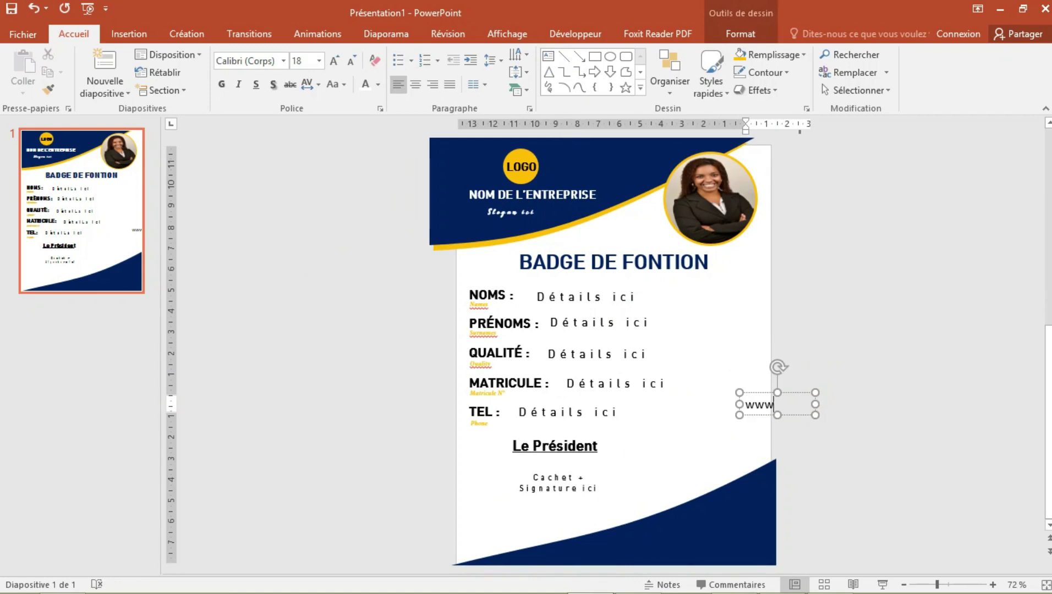
type(".votre")
type("site")
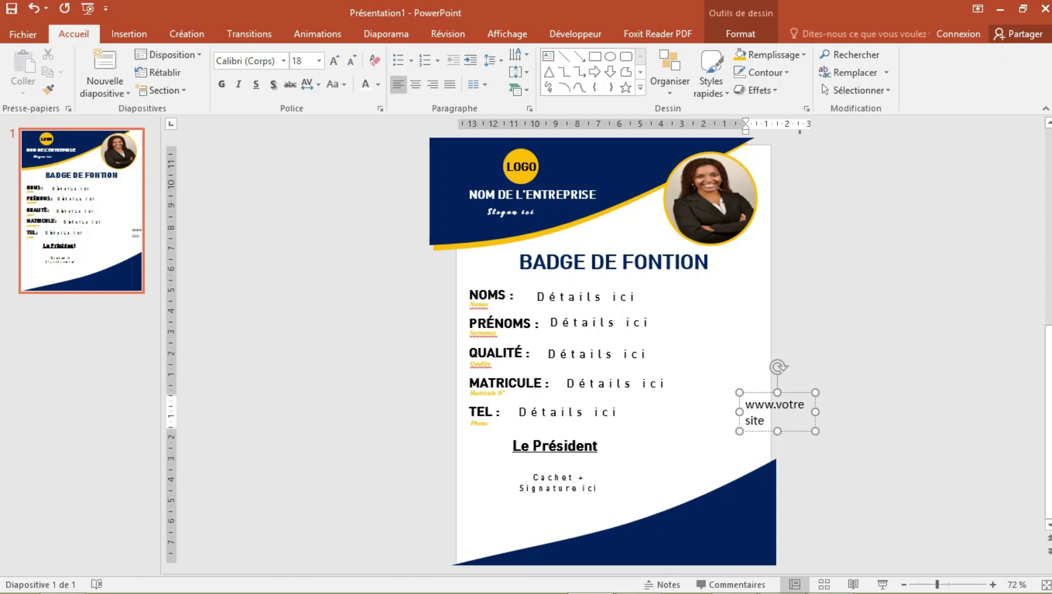
type("web")
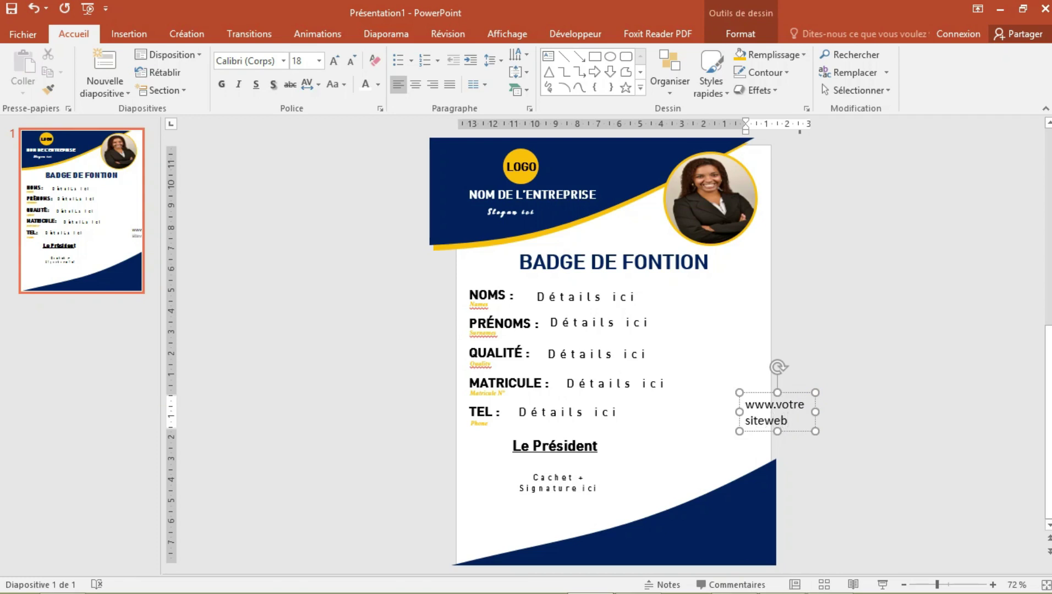
type(".com")
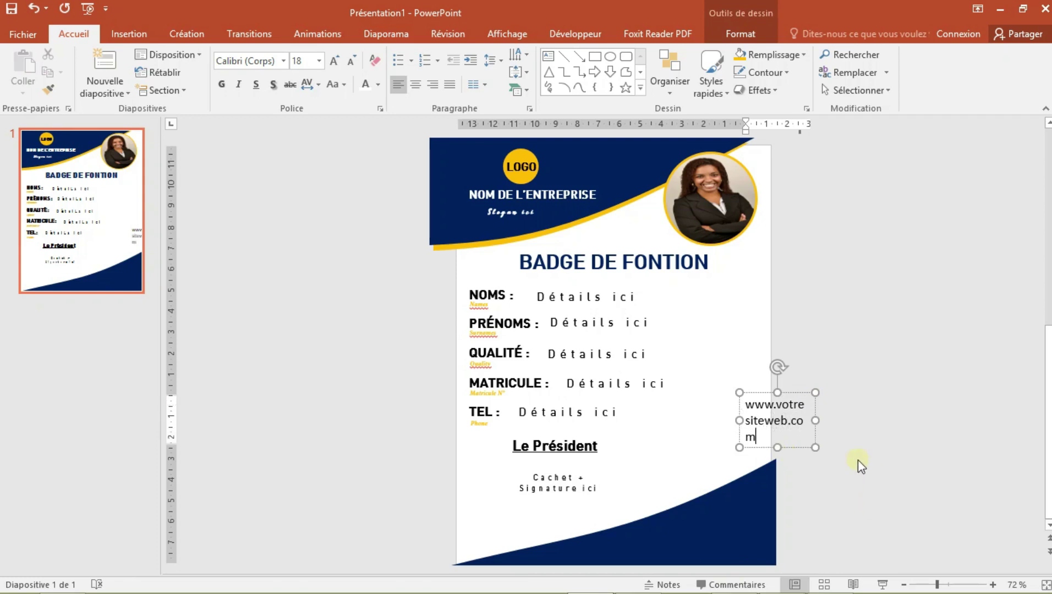
mouse_move(818, 421)
left_mouse_down()
mouse_move(951, 399)
mouse_move(749, 517)
left_mouse_up()
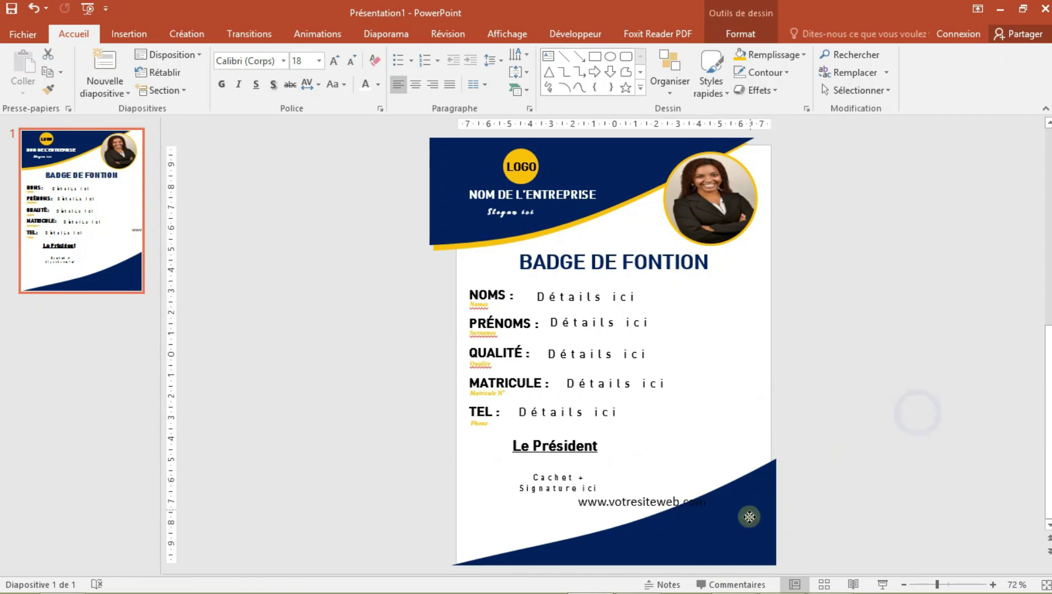
left_click(366, 84)
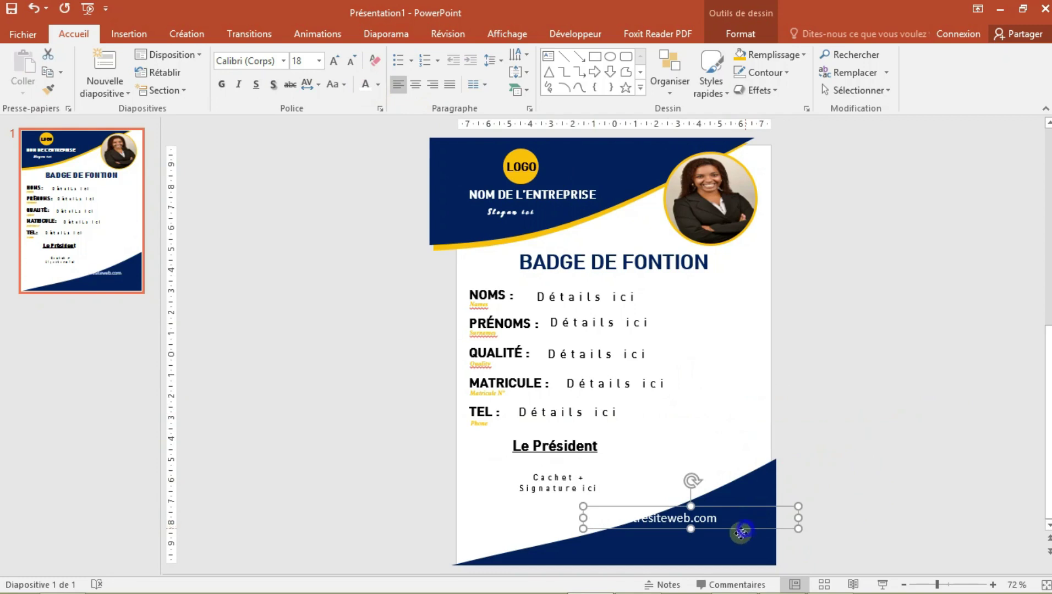
left_click_drag(745, 528, 738, 552)
scroll(745, 521, "down", 1, "ctrl")
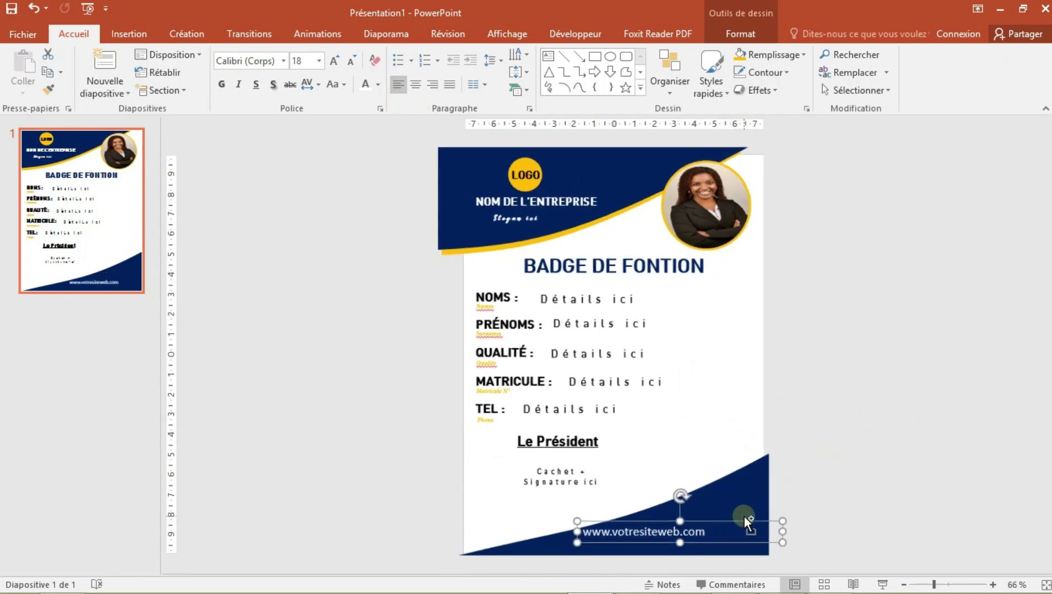
mouse_move(730, 533)
left_mouse_down()
mouse_move(792, 542)
mouse_move(805, 527)
mouse_move(747, 527)
left_mouse_up()
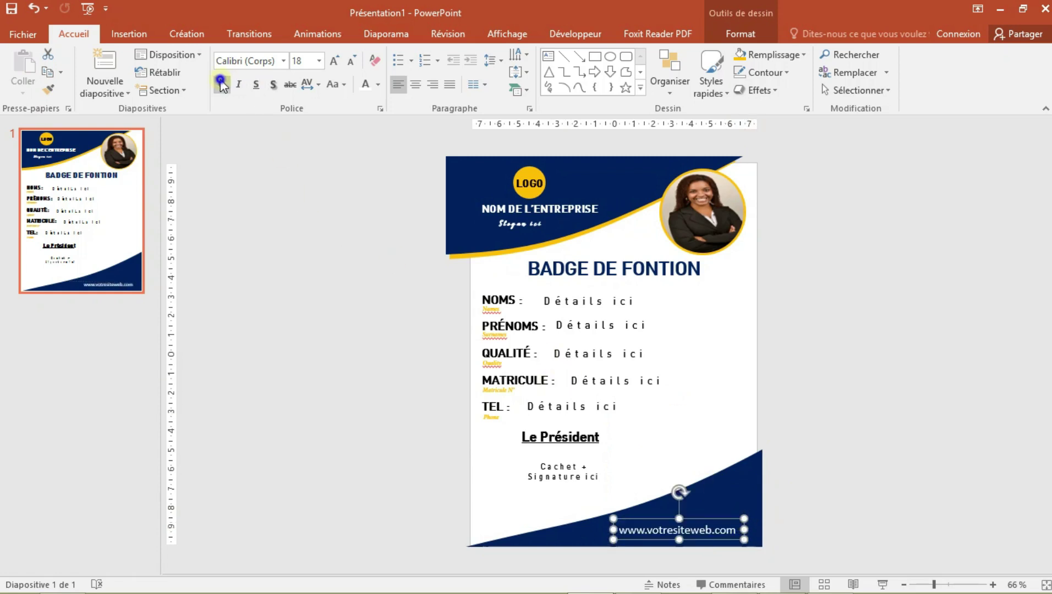
Step: Set the website text's font to DIN Medium, not bold
left_click(224, 85)
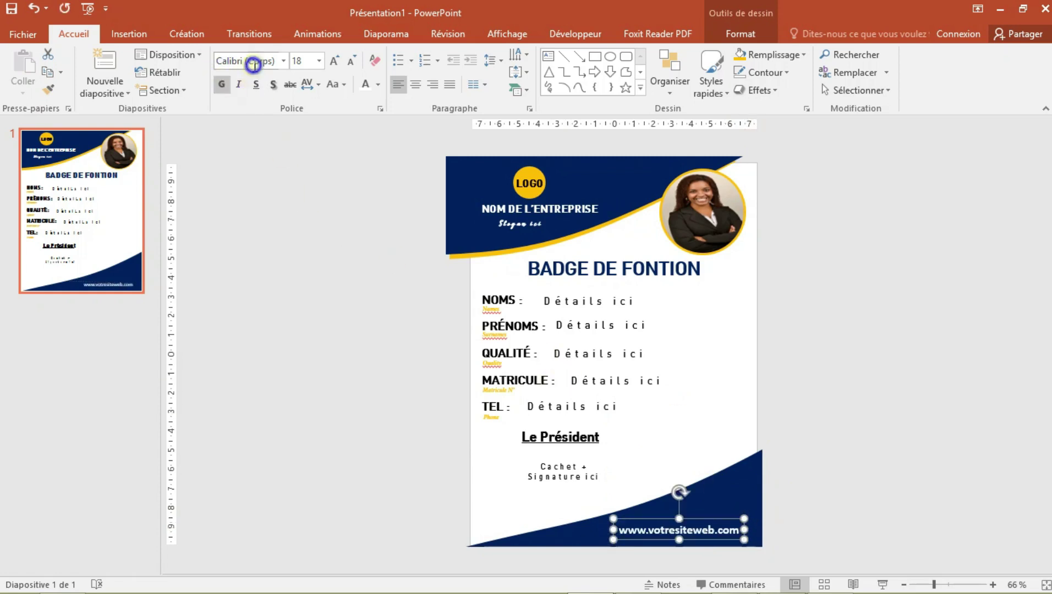
left_click(255, 61)
type("DIN Medium")
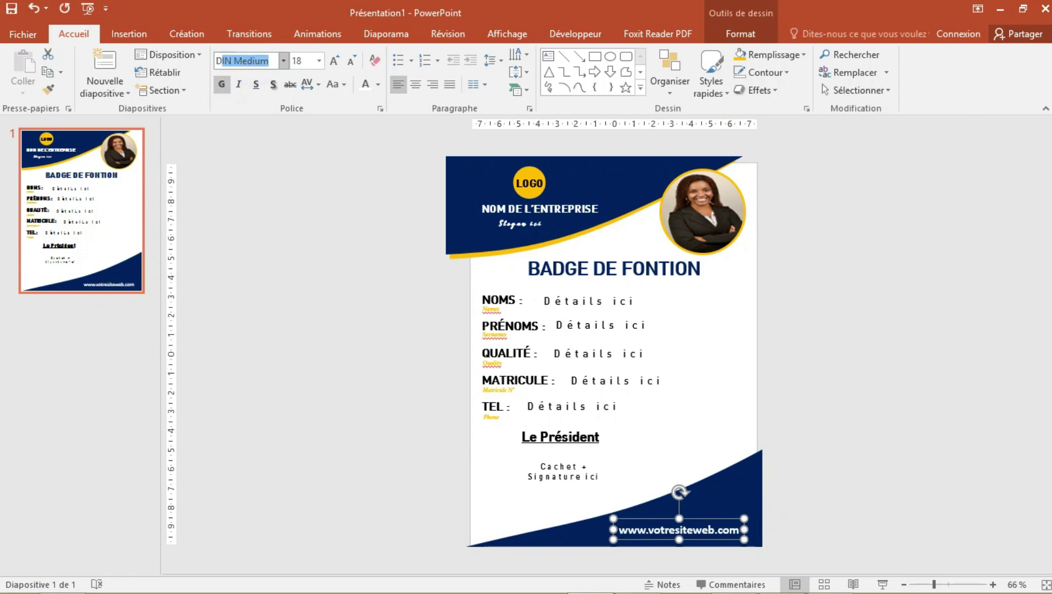
key("Return")
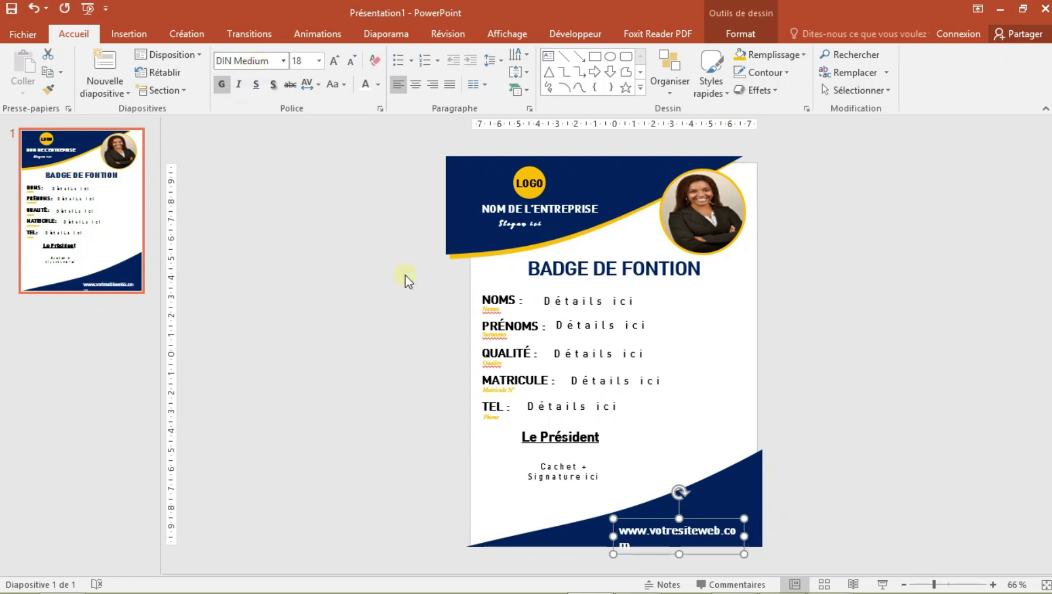
left_click(222, 84)
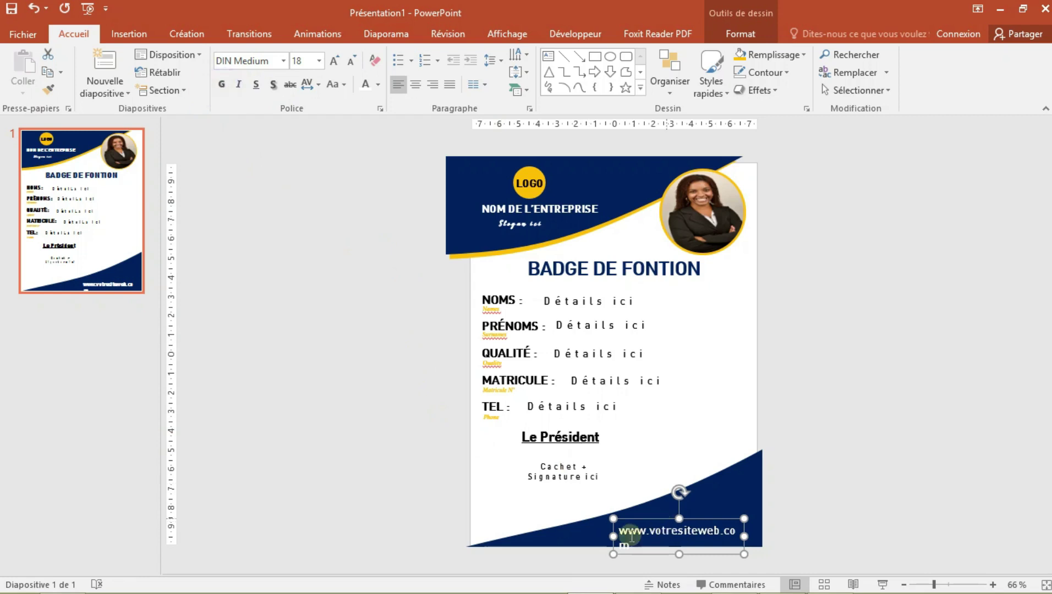
Step: Widen the website box, nudge it further right, and play the badge as a slide show
left_click_drag(612, 533, 592, 533)
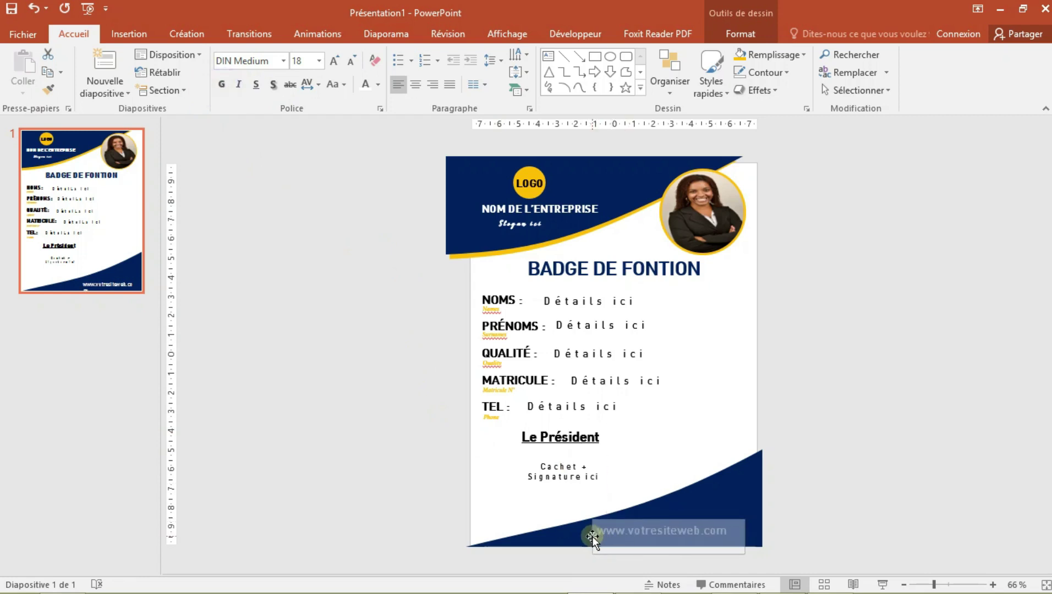
left_click_drag(645, 539, 645, 536)
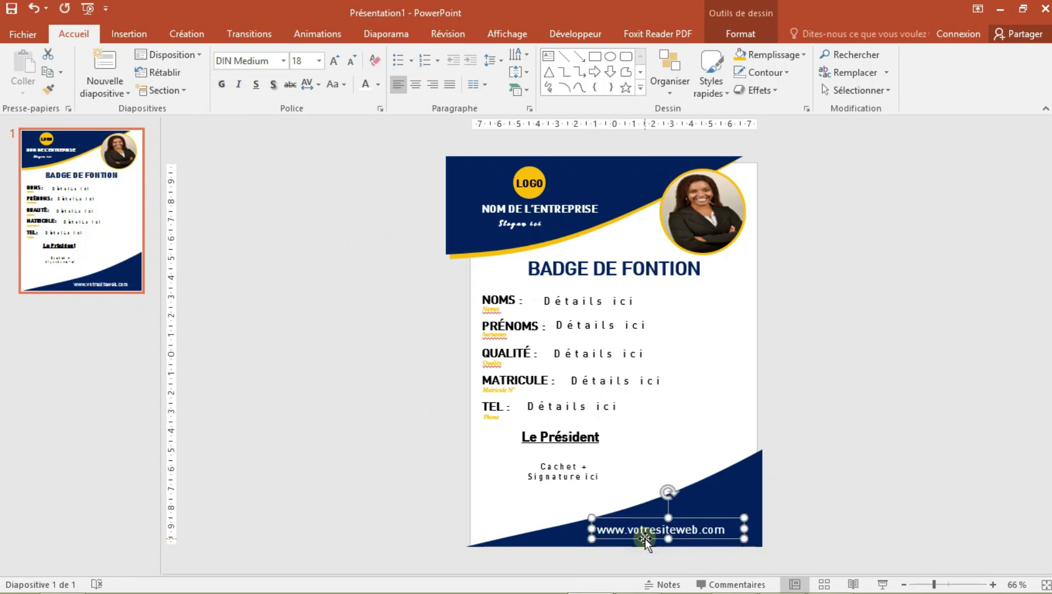
key("Right")
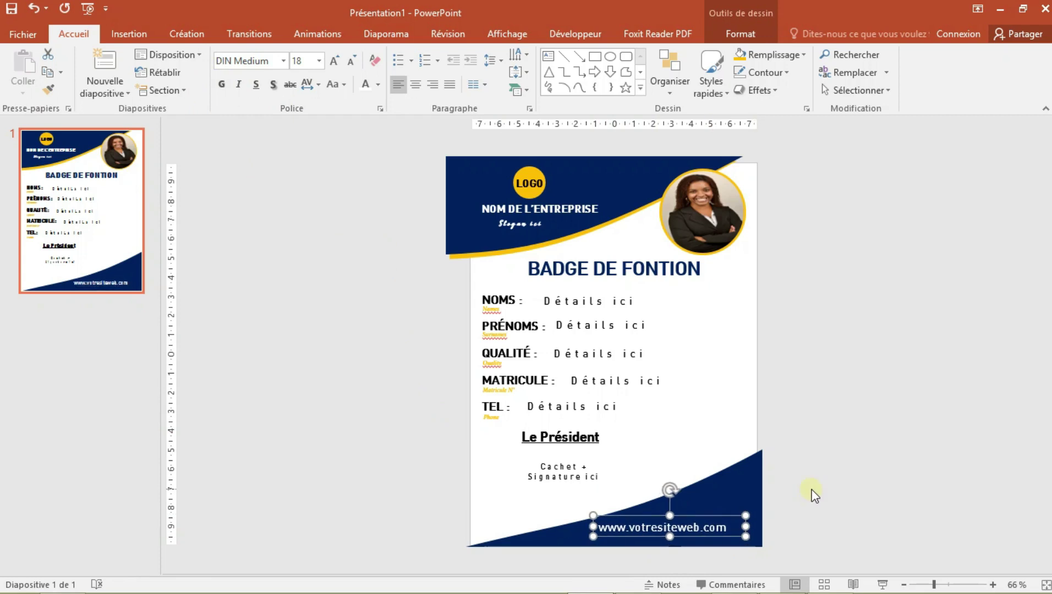
key("Right")
key("Right")
key("Right")
key("Right")
key("Right")
key("Right")
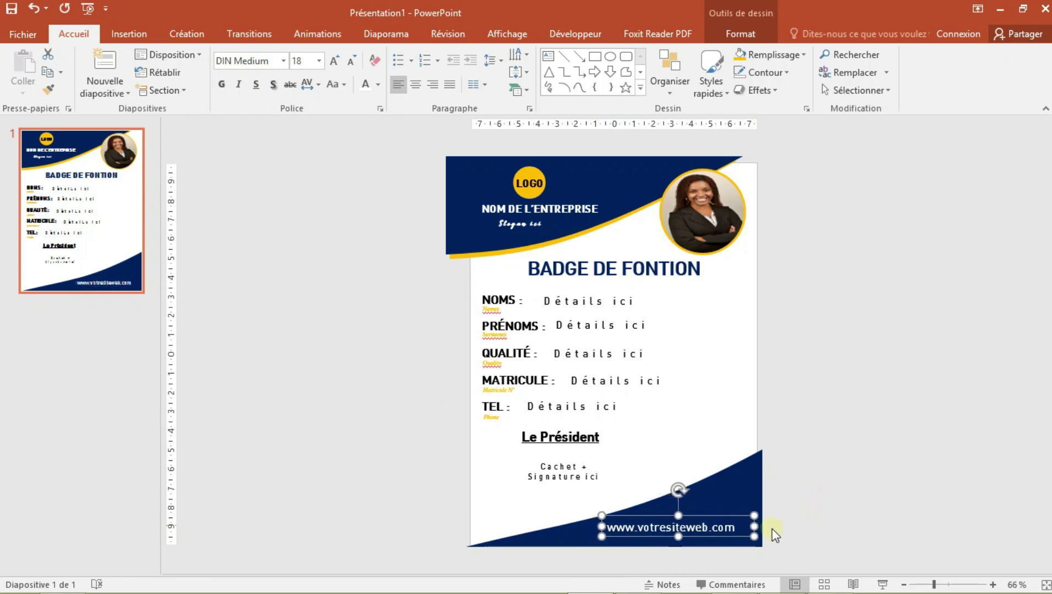
key("Right")
key("Right")
key("Right")
key("Up")
key("Down")
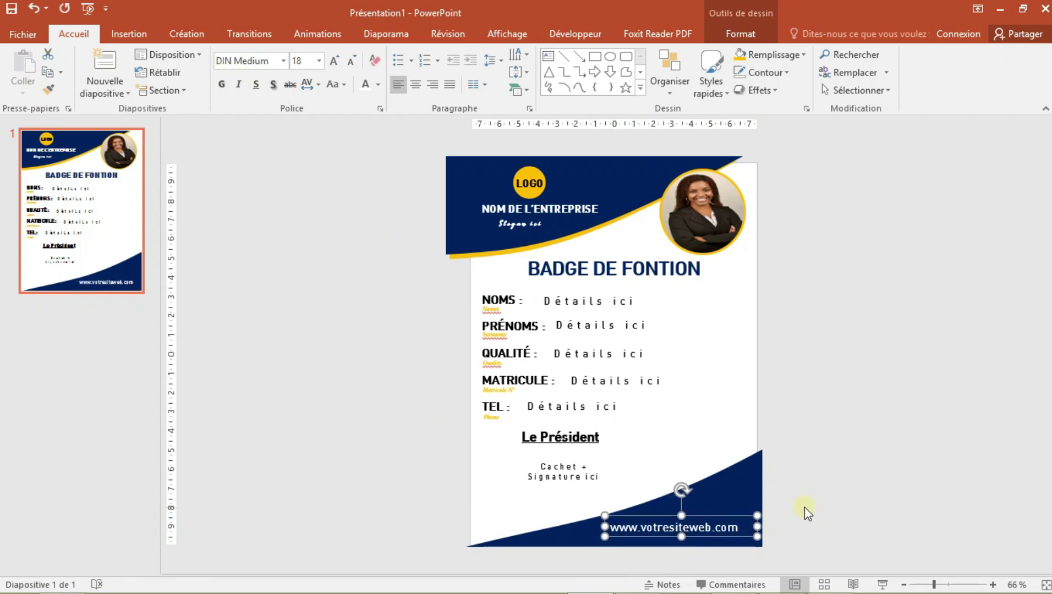
left_click(817, 502)
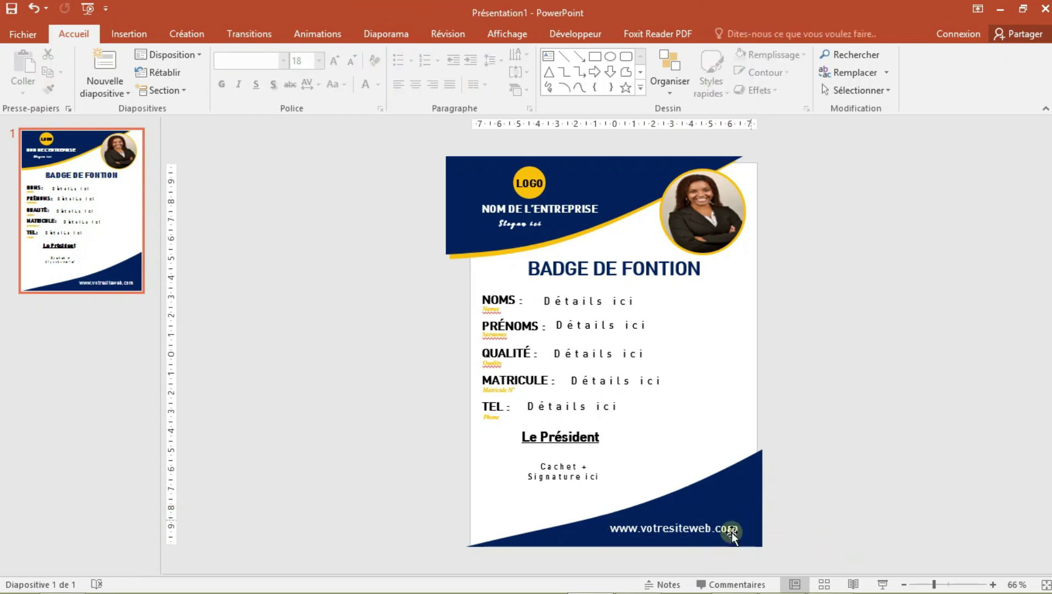
left_click(882, 583)
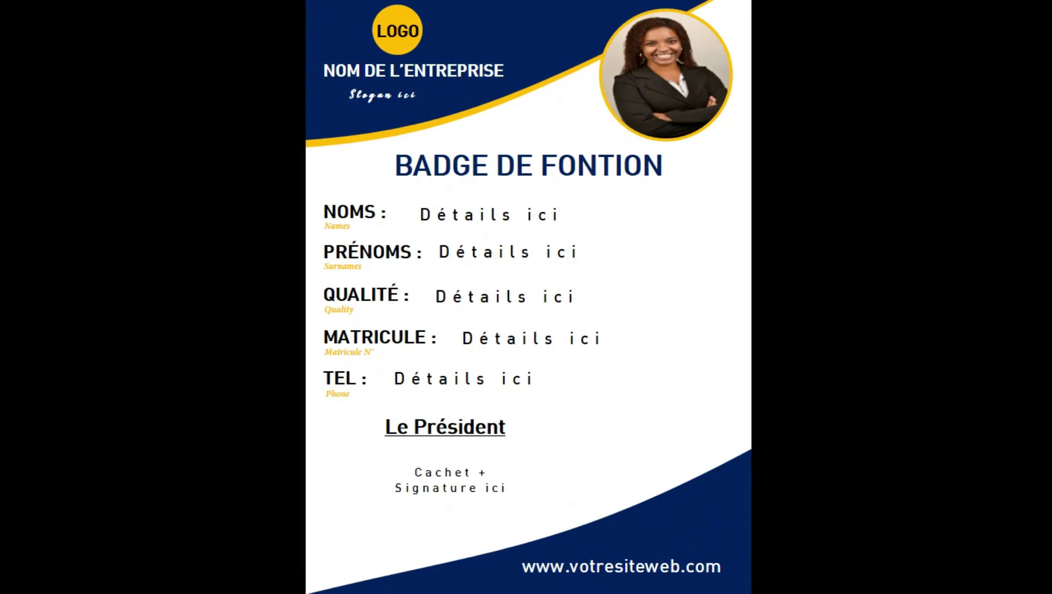